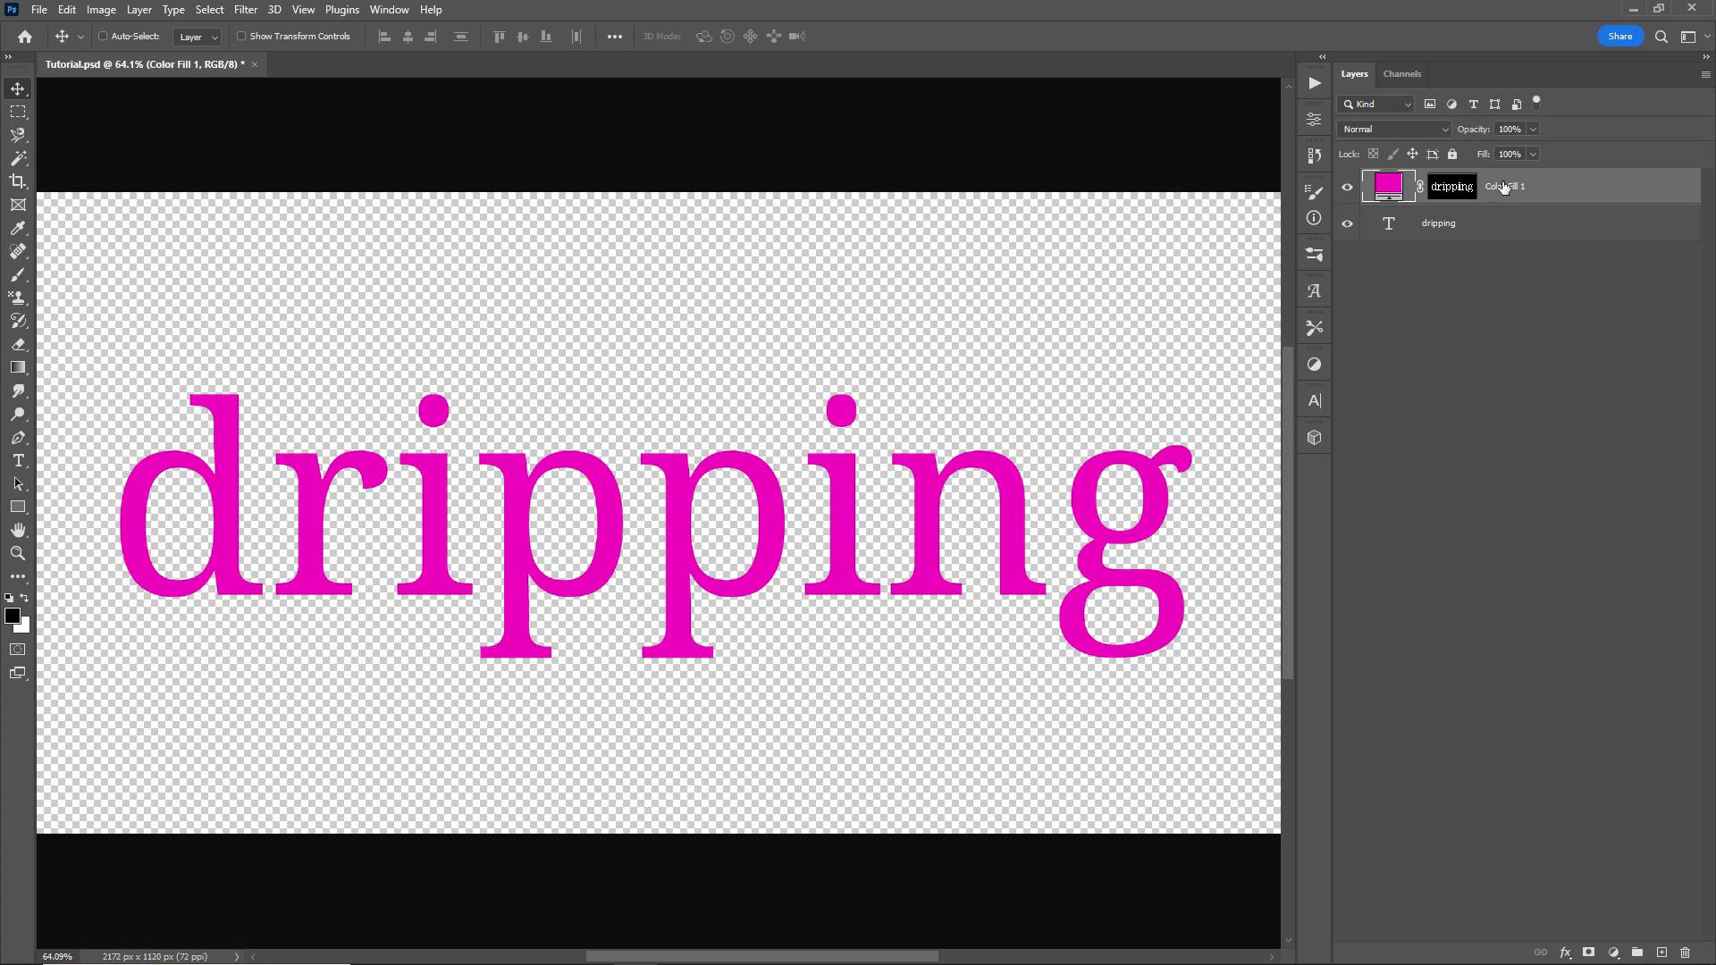
- Rename the magenta color fill layer as Shape
double_click(1504, 186)
text(Shape)
key(Return)
- Duplicate the dripping text layer, rasterize the copy and rename it Base
click(1497, 225)
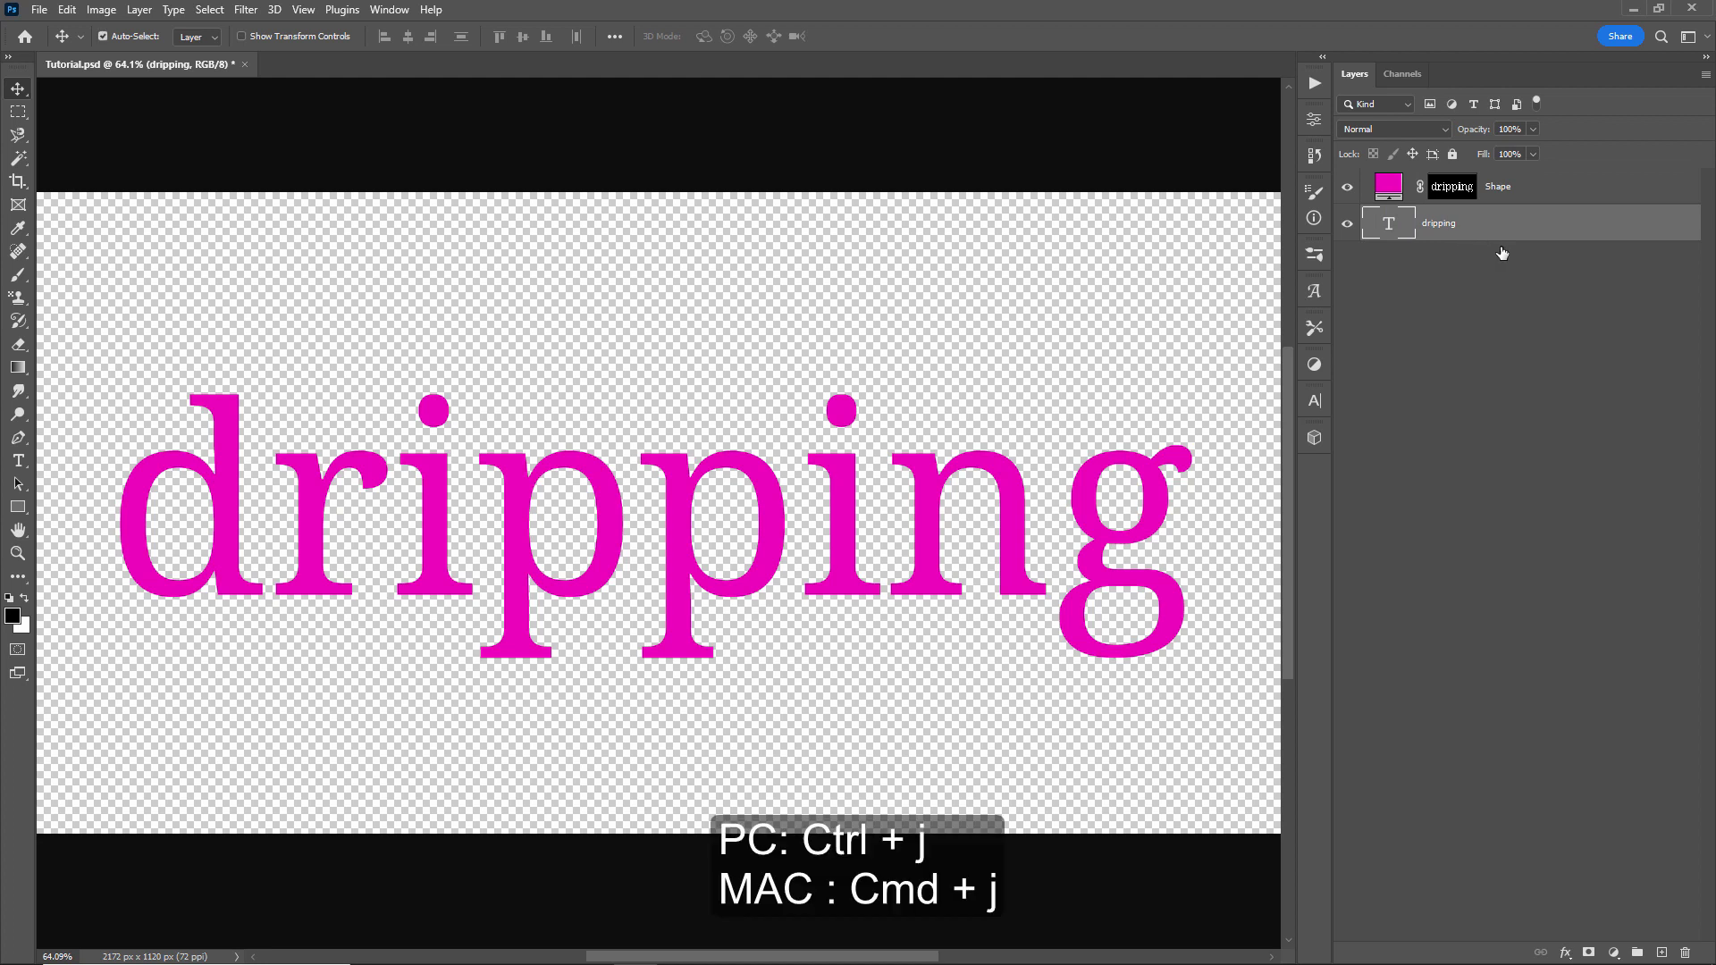
key(ctrl+j)
right_click(1492, 224)
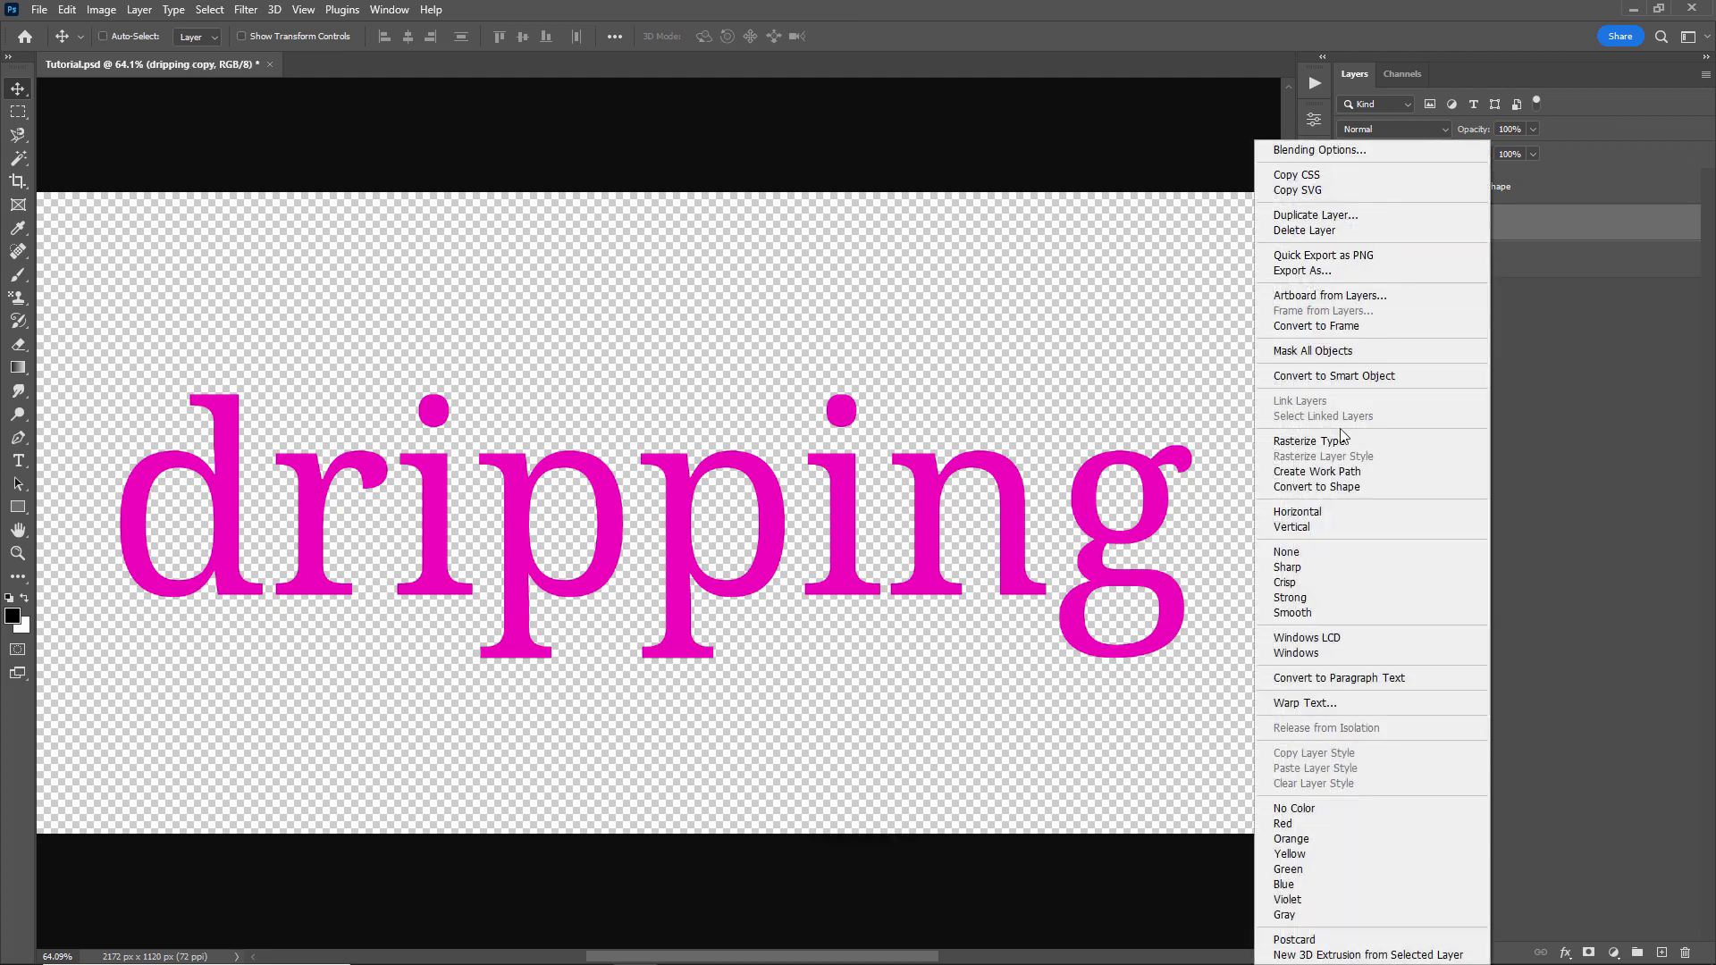
click(1337, 440)
double_click(1444, 221)
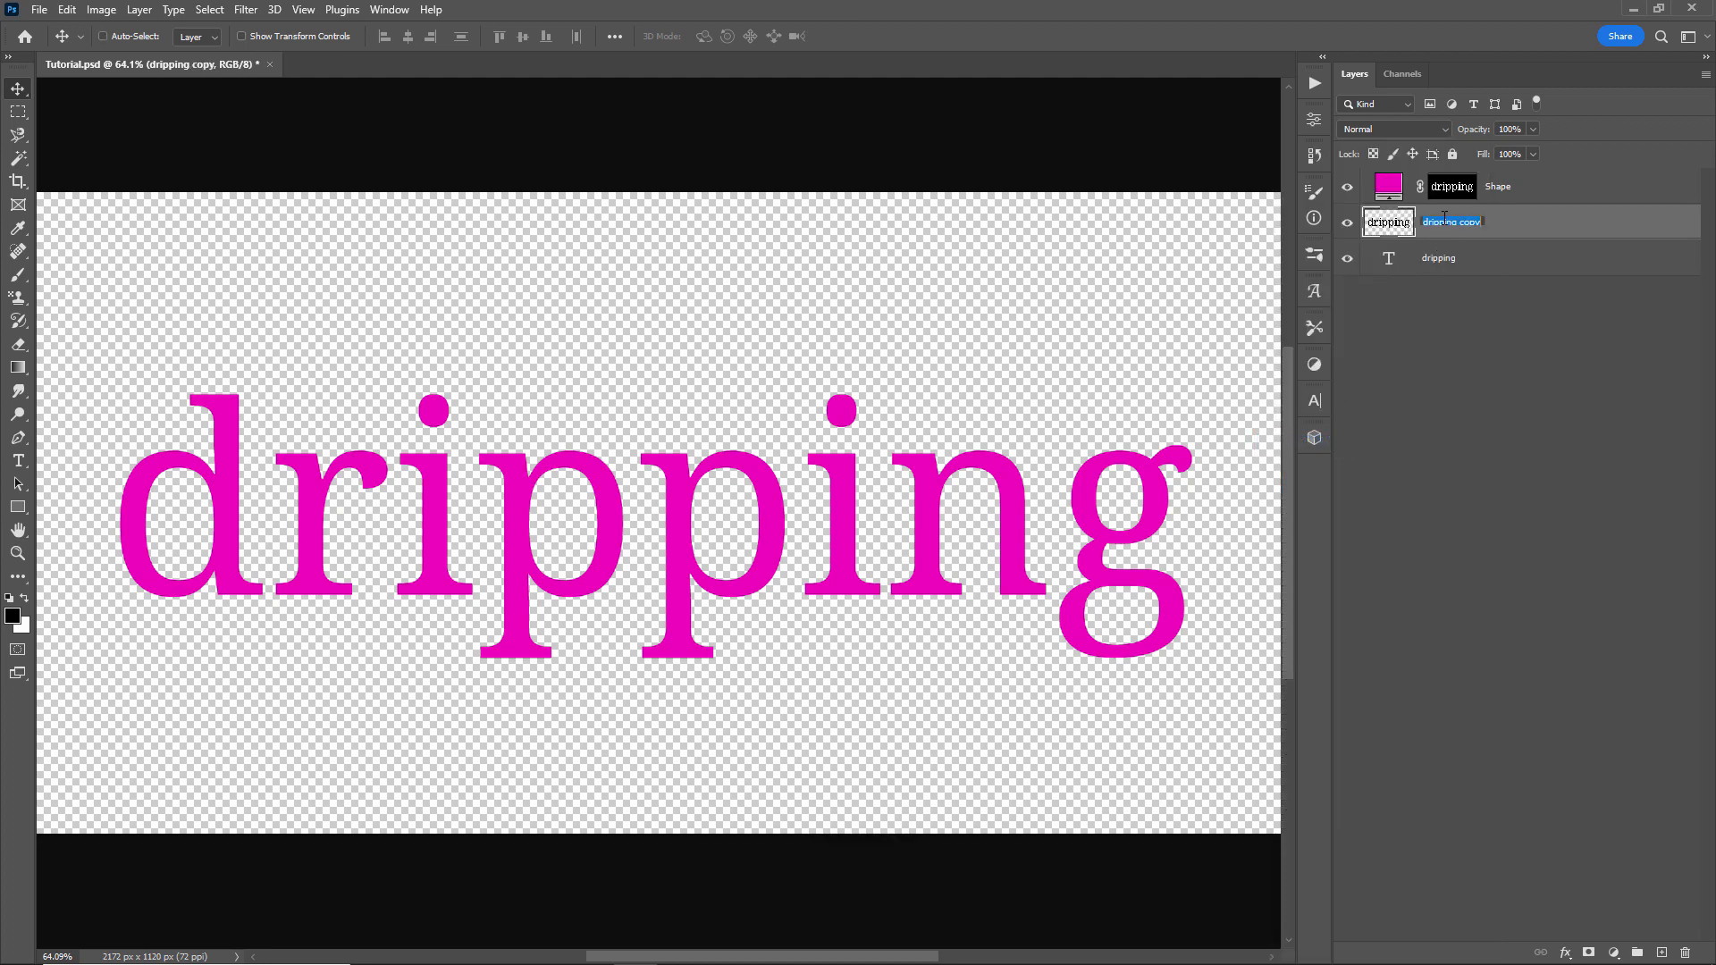
text(Base)
key(Return)
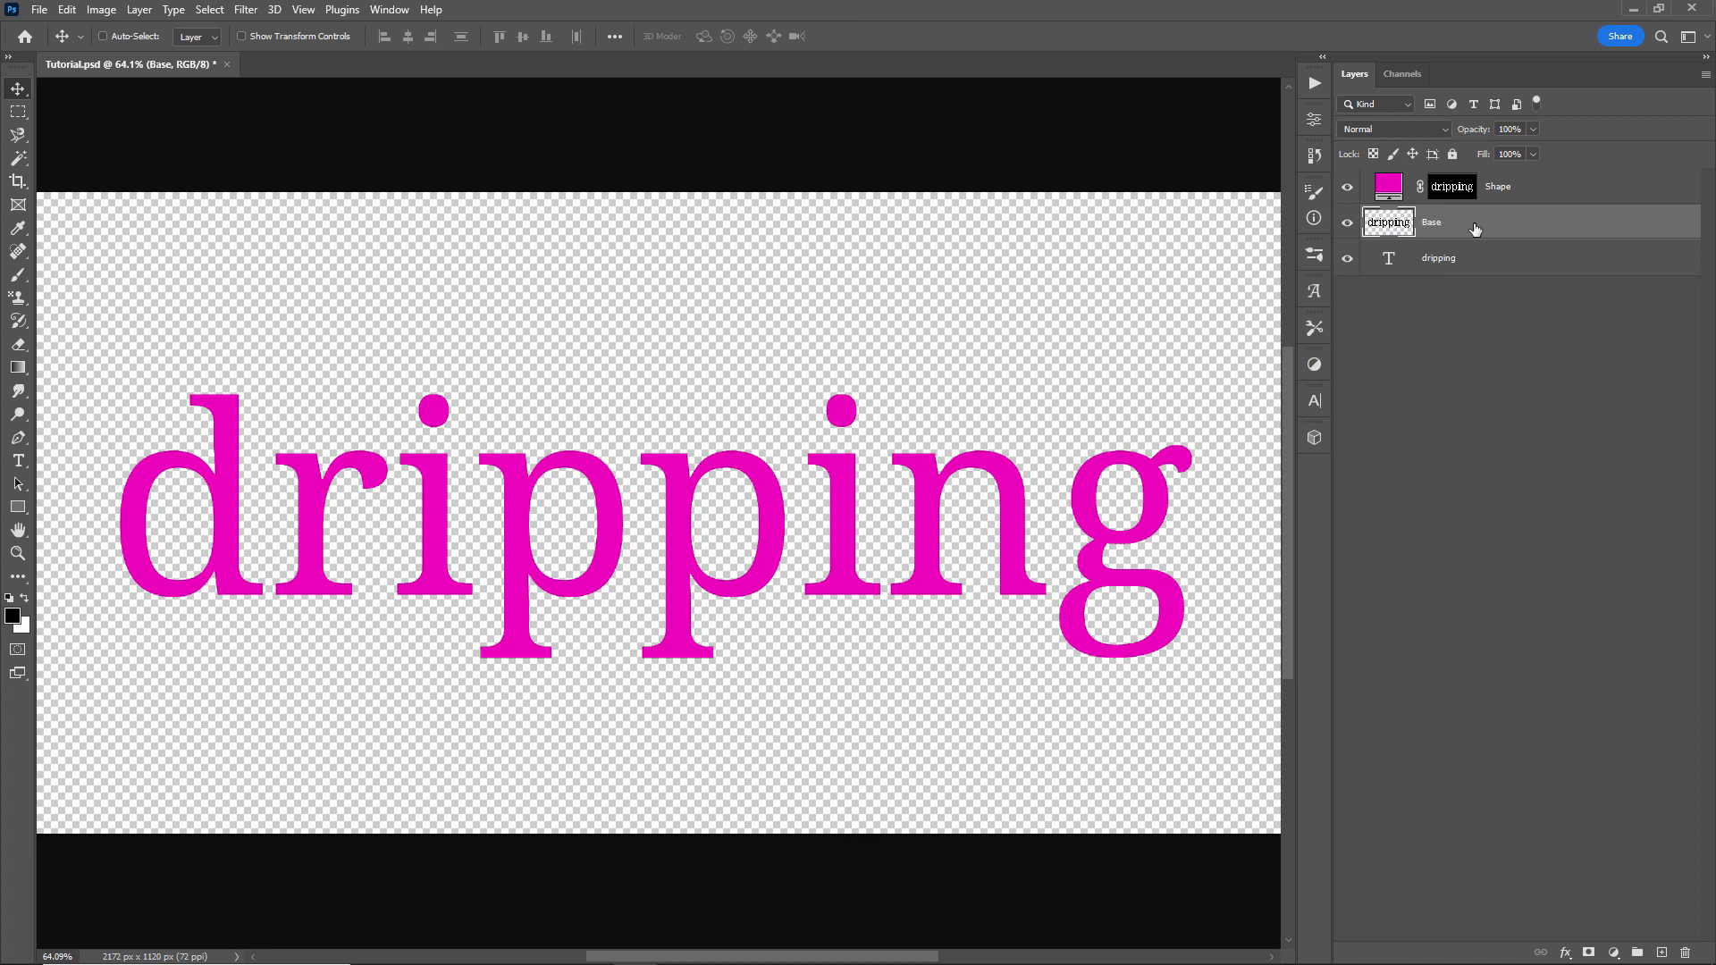
- Duplicate the Base layer above the Shape layer and rename the copy Blobs
drag(1450, 230, 1457, 174)
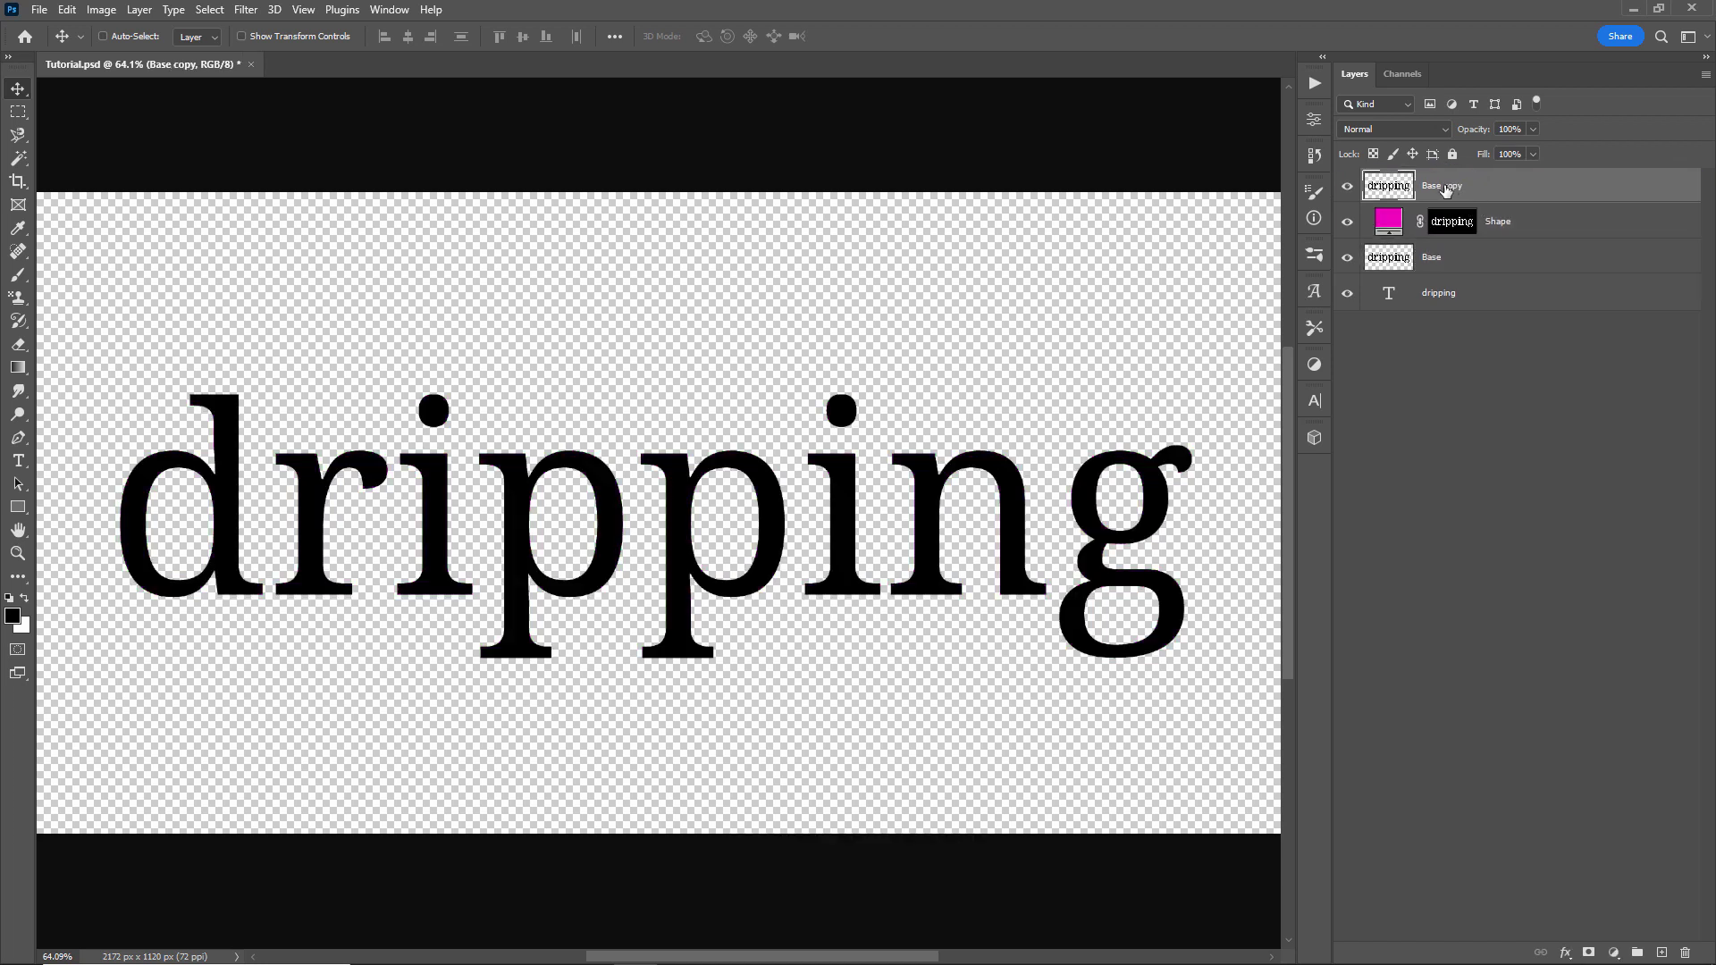
double_click(1445, 186)
text(Blobs)
key(Return)
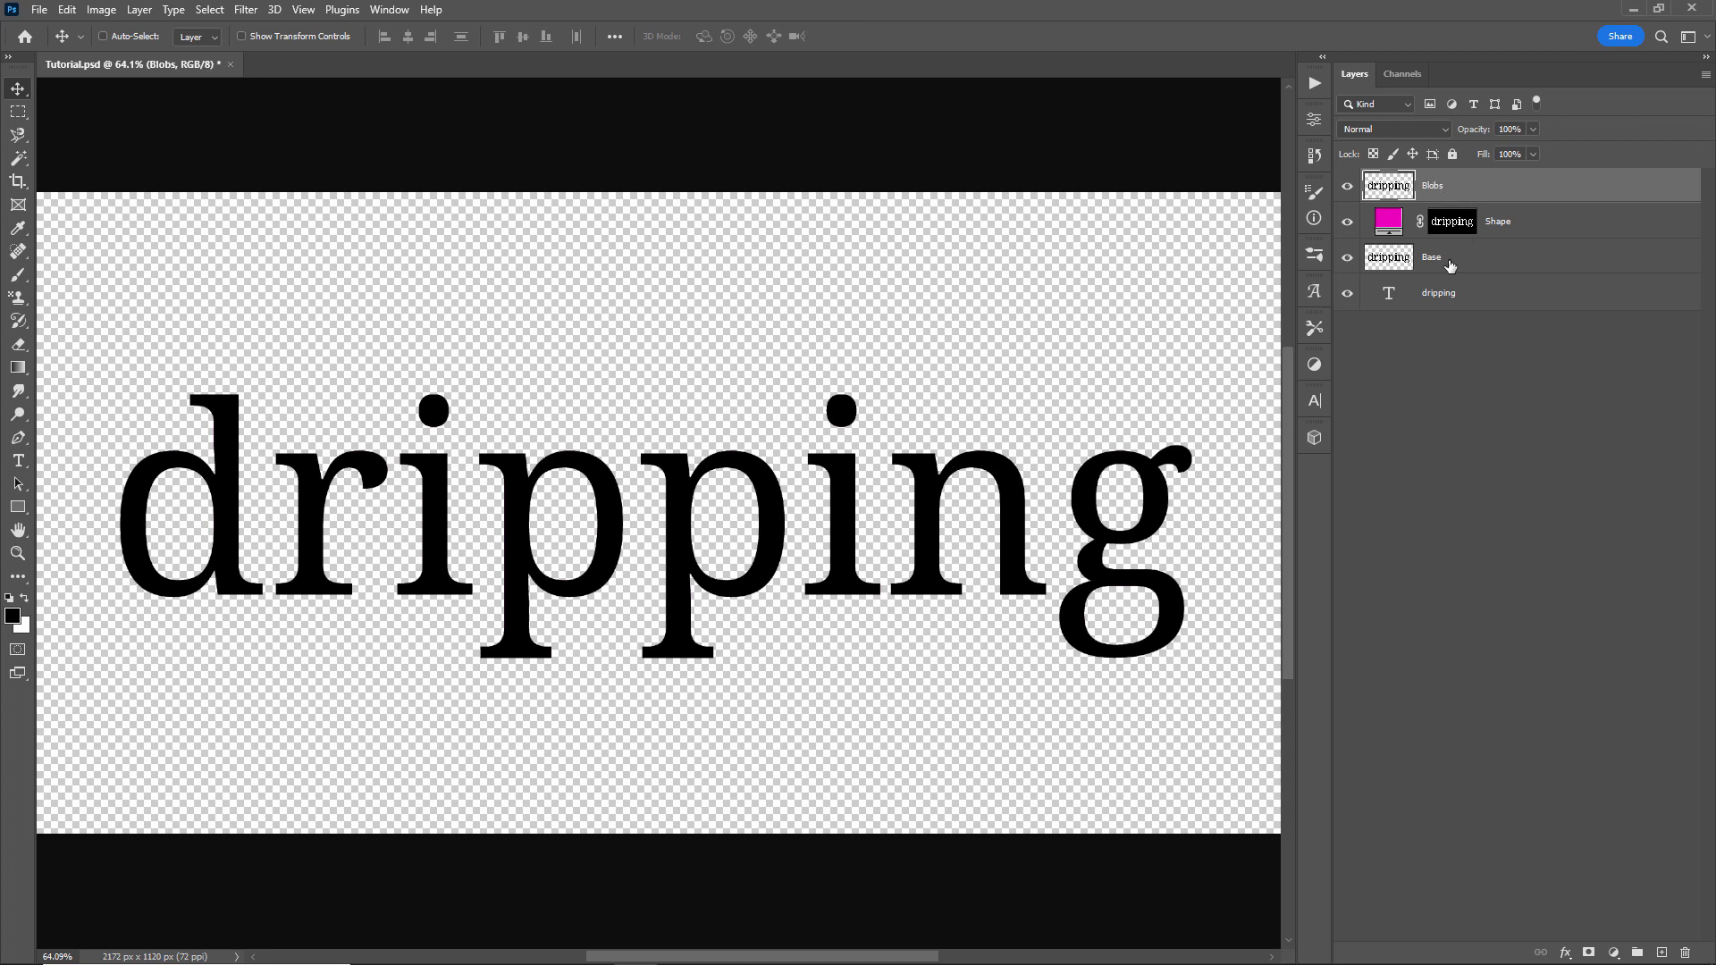
- Add a new layer directly above Base and fill it with 50% Gray at 100% opacity
click(1485, 262)
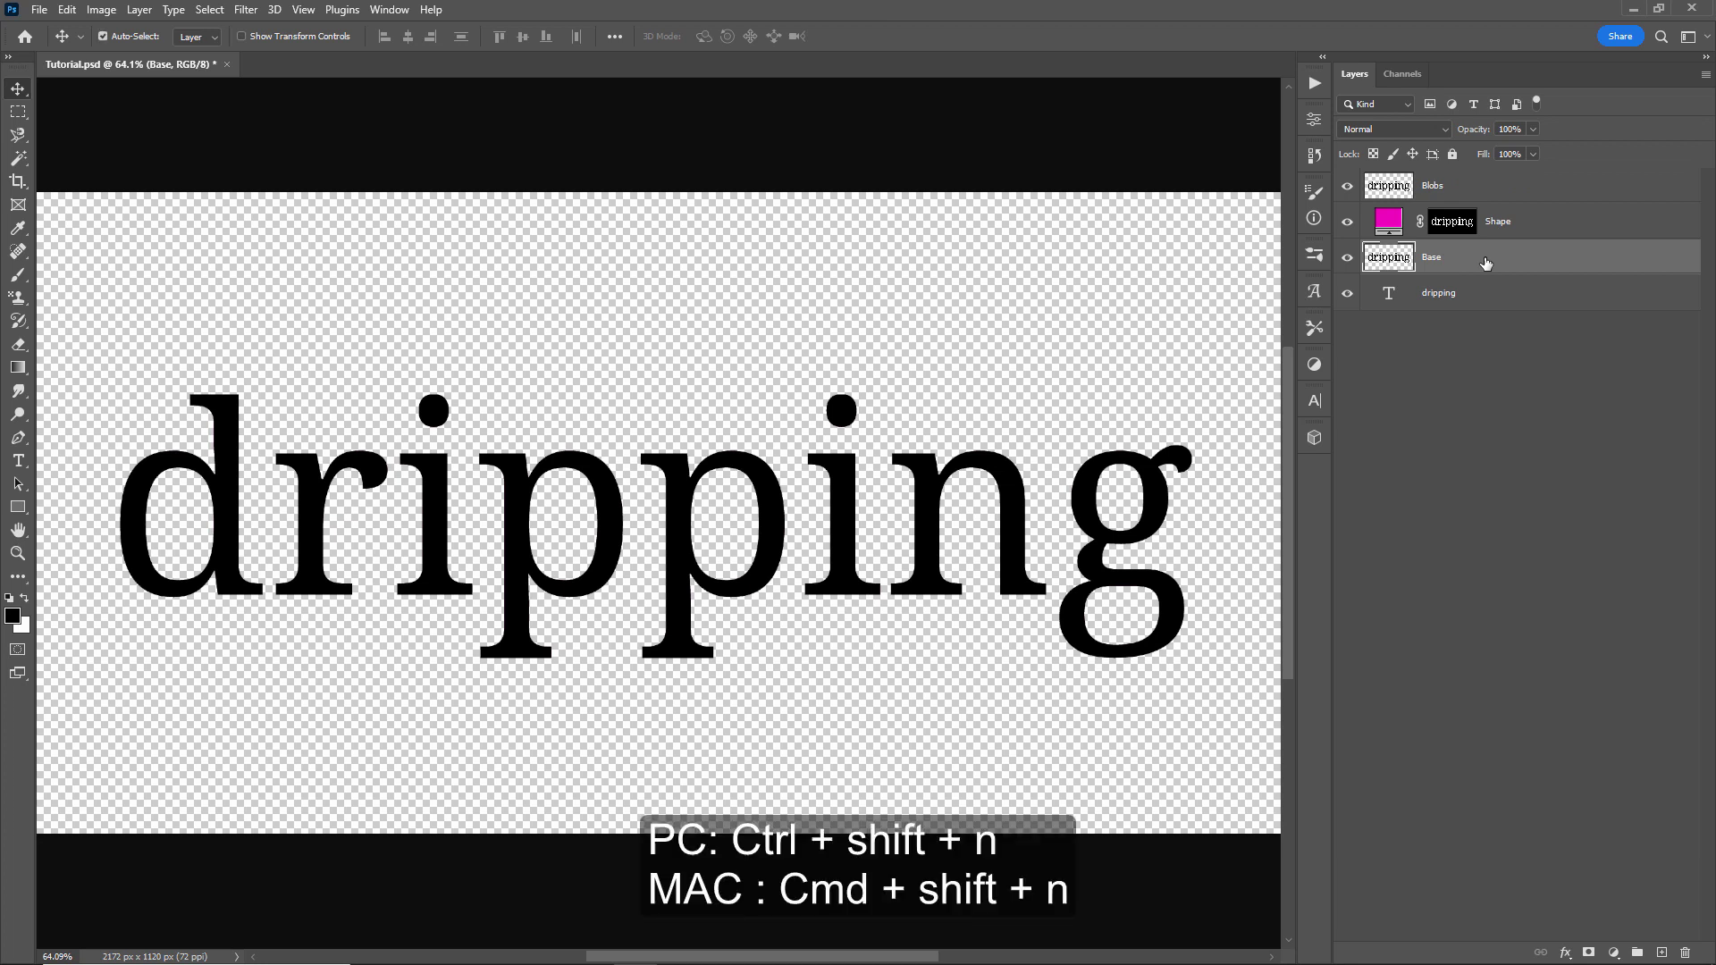
key(ctrl+shift+n)
key(Return)
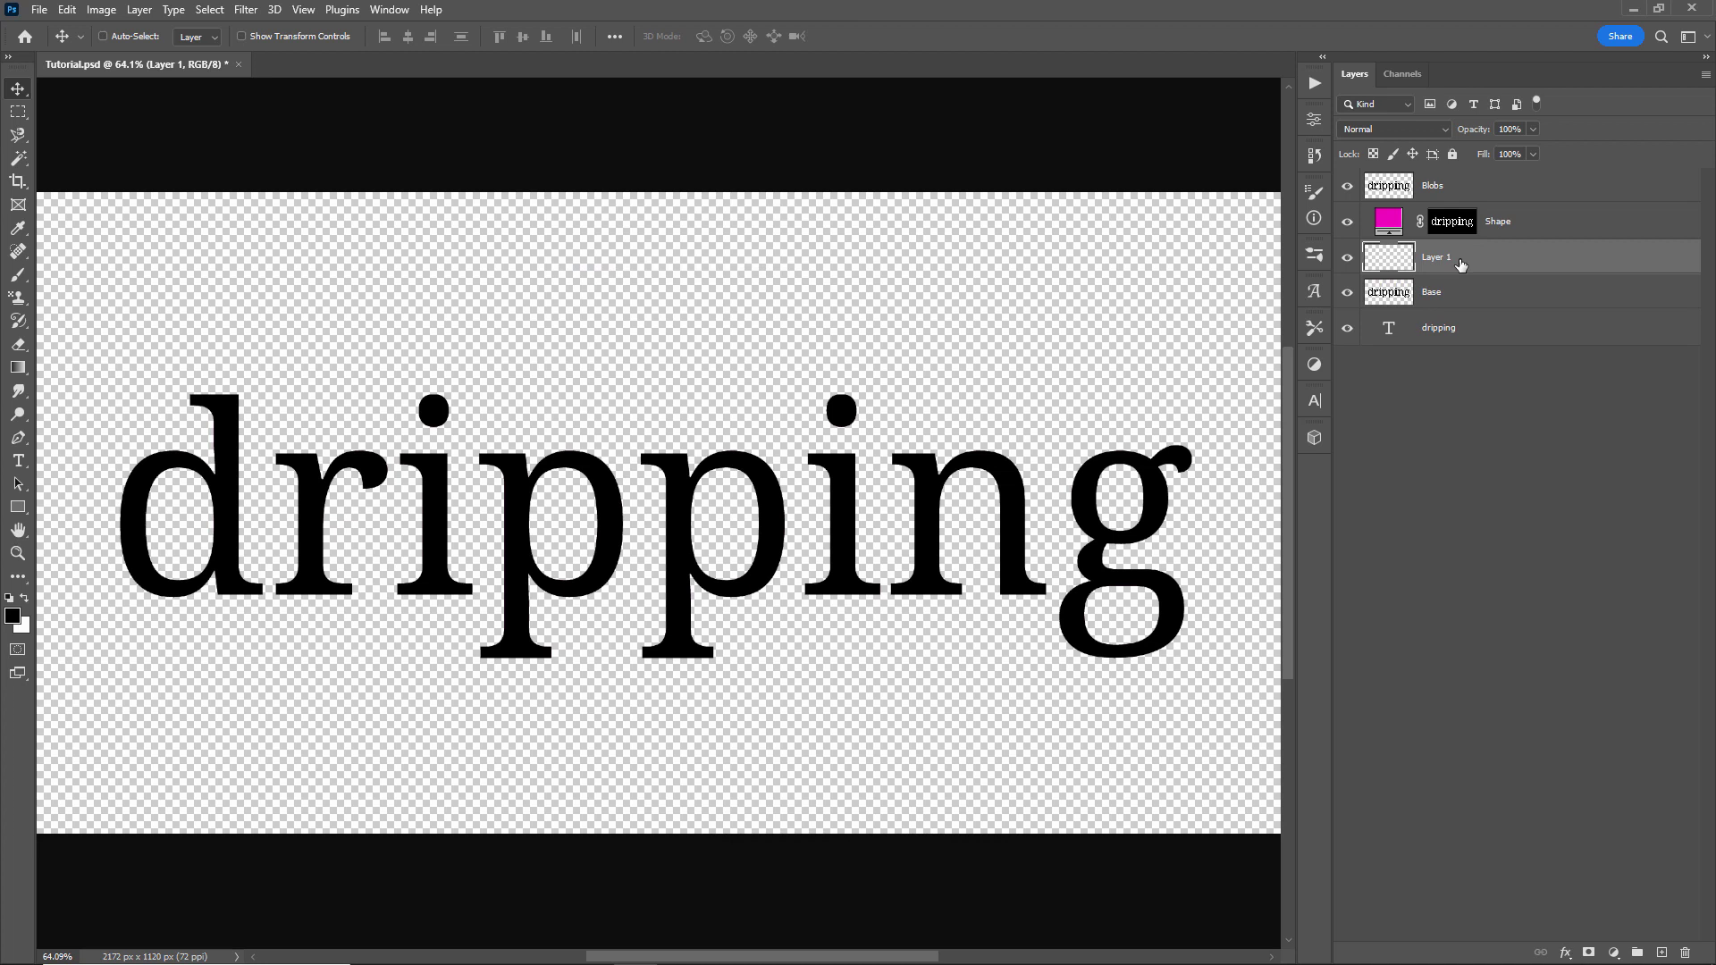
key(shift+BackSpace)
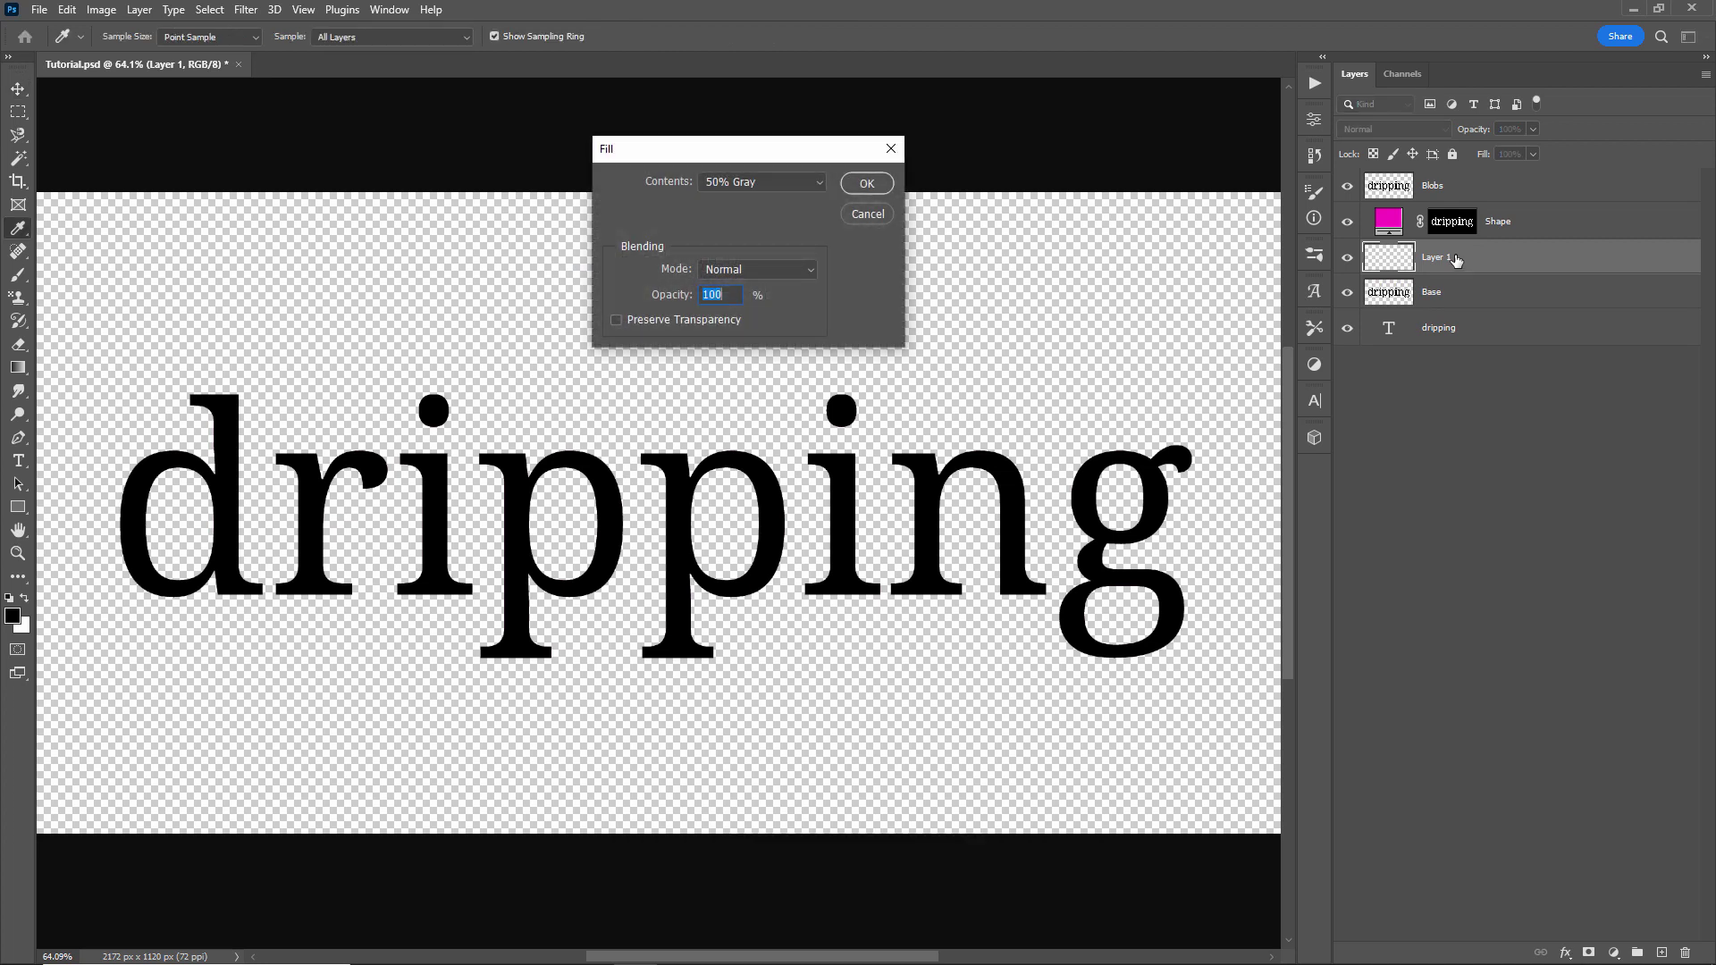
drag(719, 164, 794, 142)
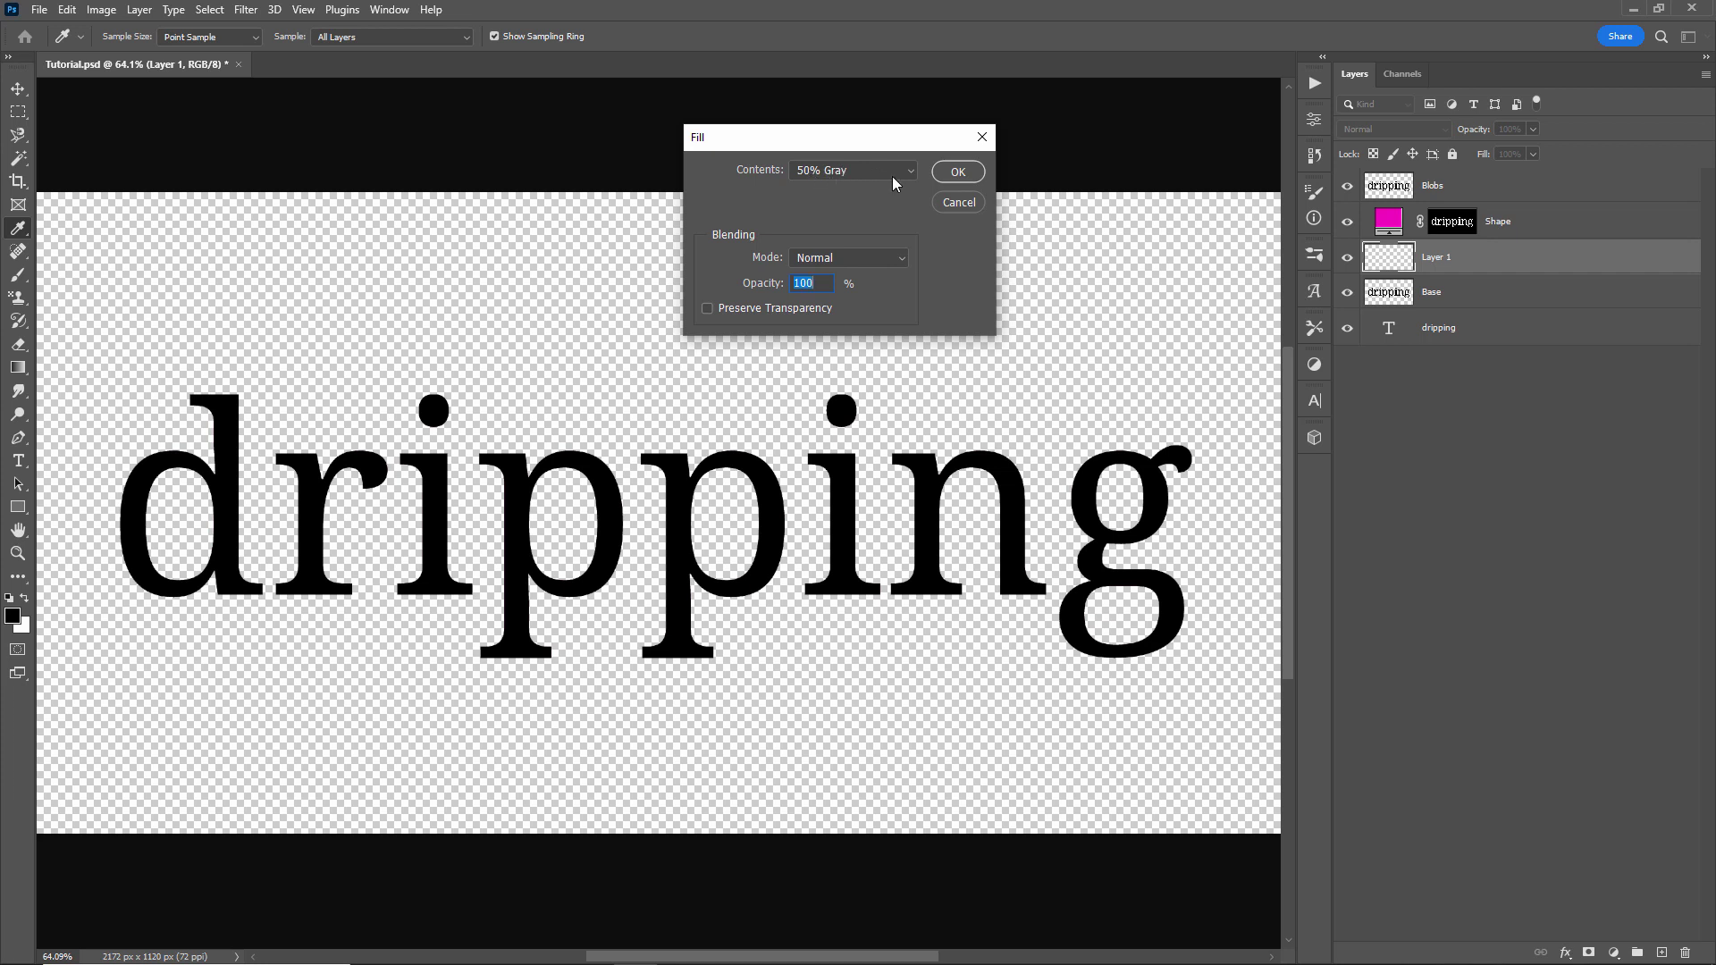
click(959, 172)
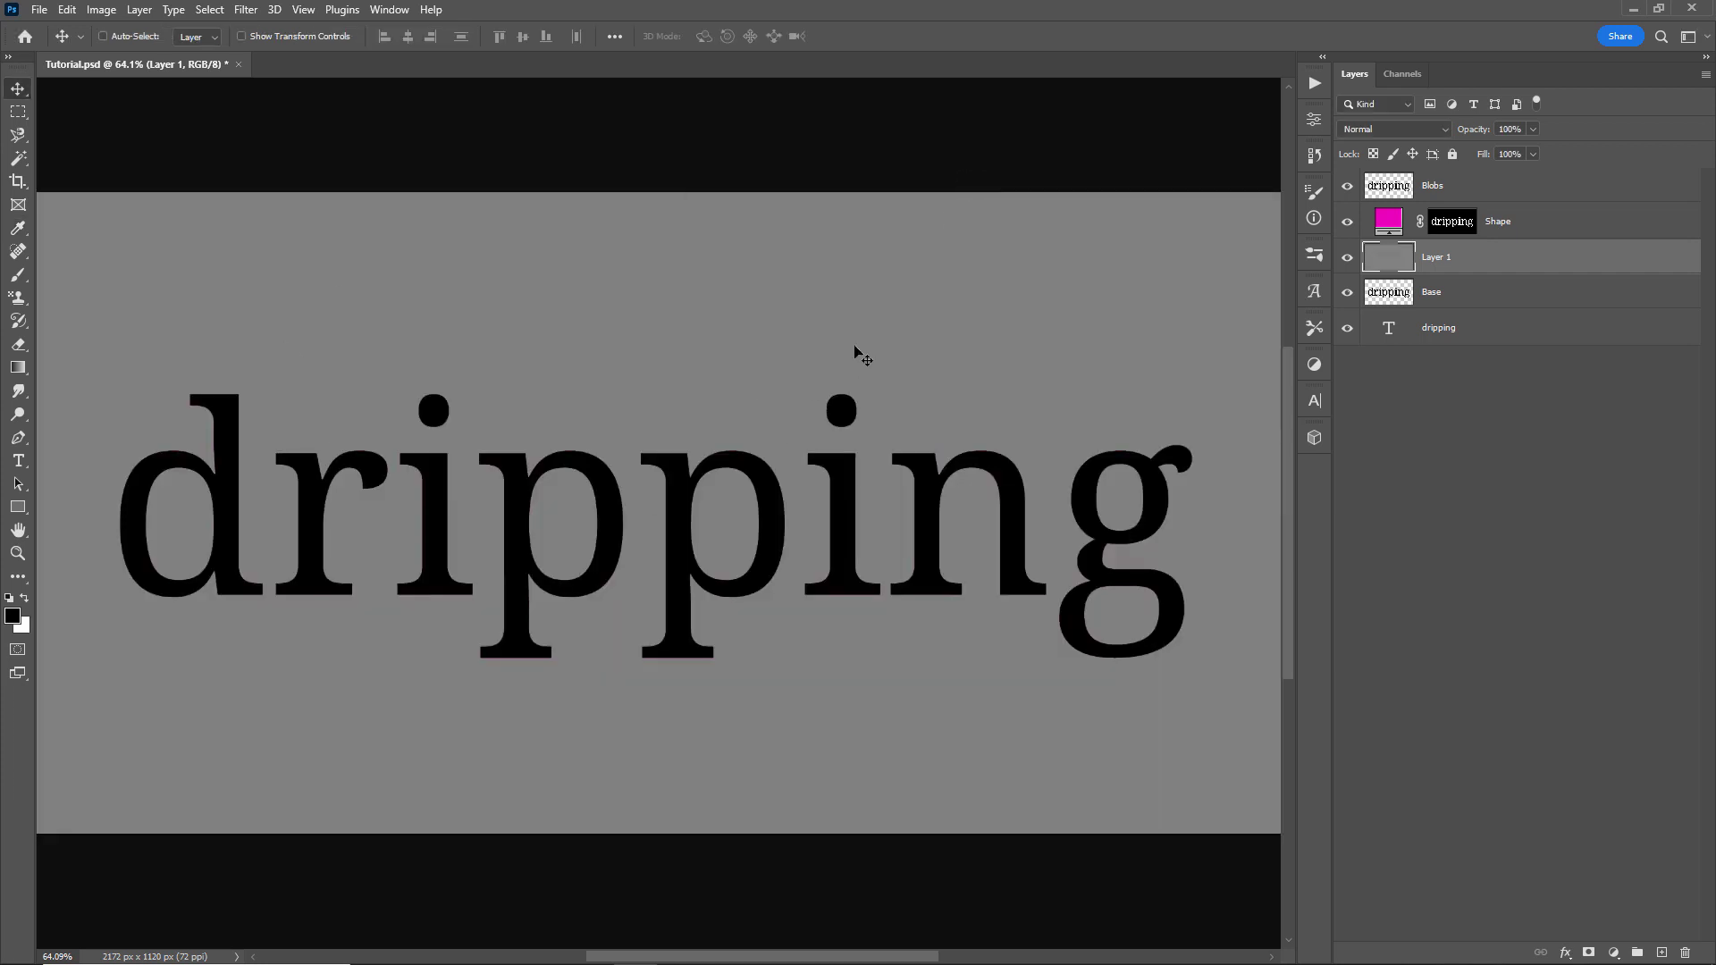
- Create 12 copies of the blobs layer, nudging each copy slightly further down than the one before
click(1494, 189)
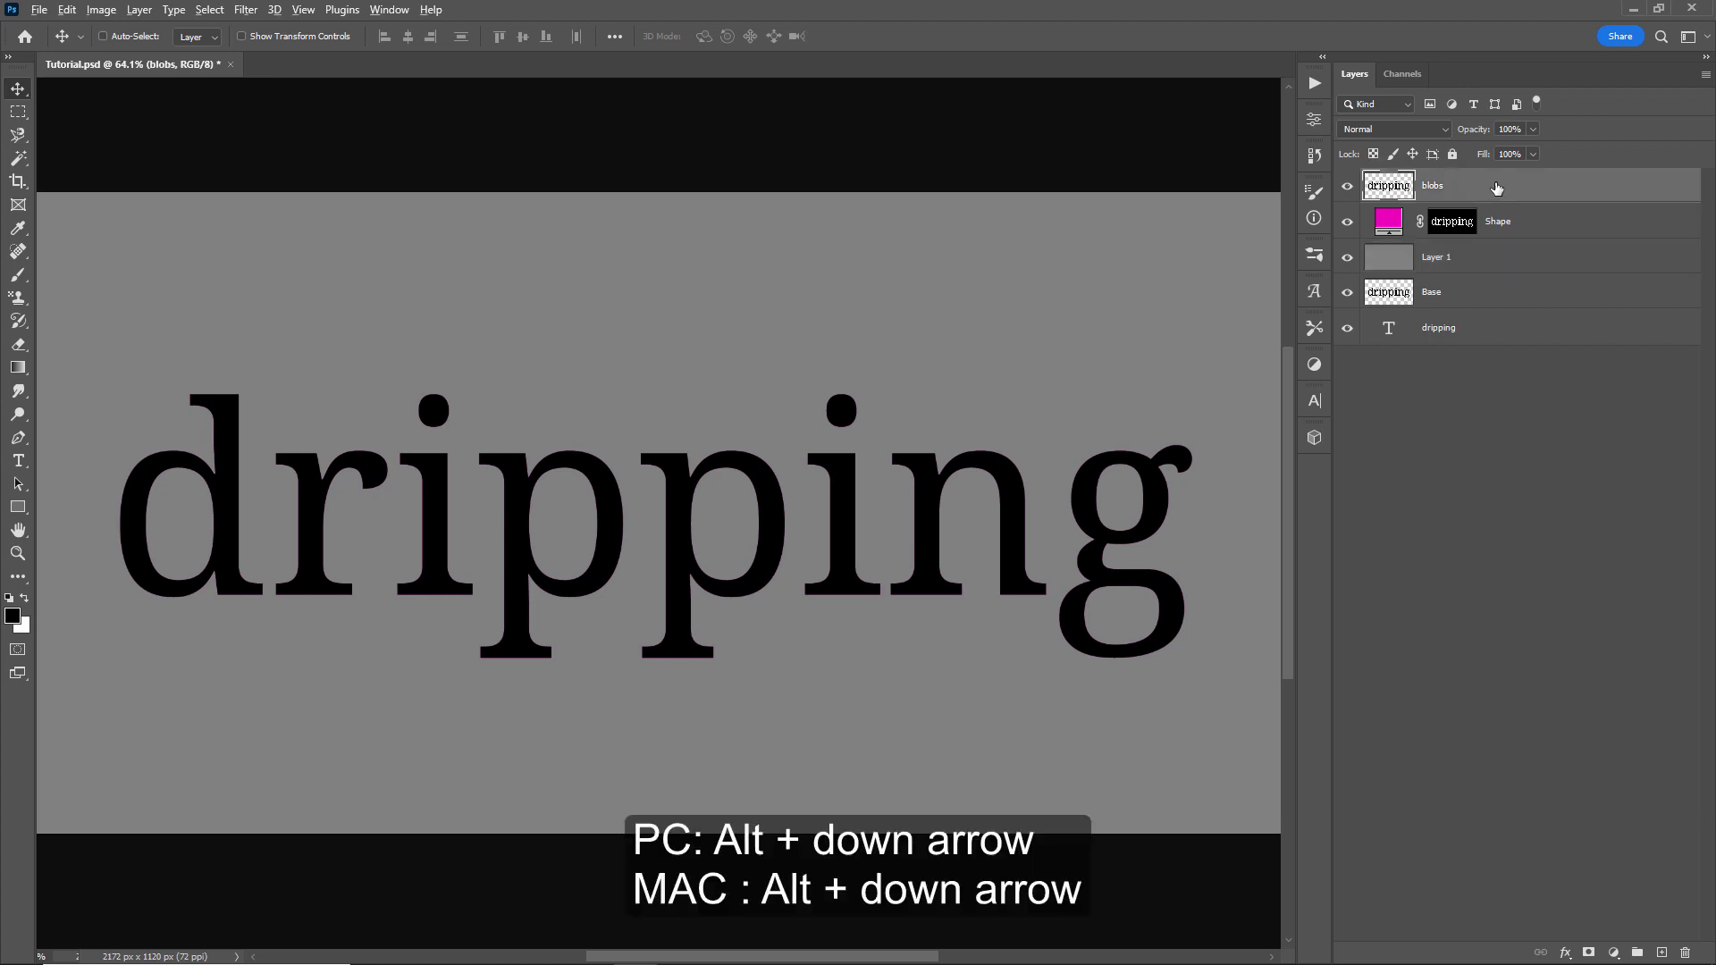
key(ctrl+j)
key(ctrl+j)
key(ctrl+j)
key(ctrl+j)
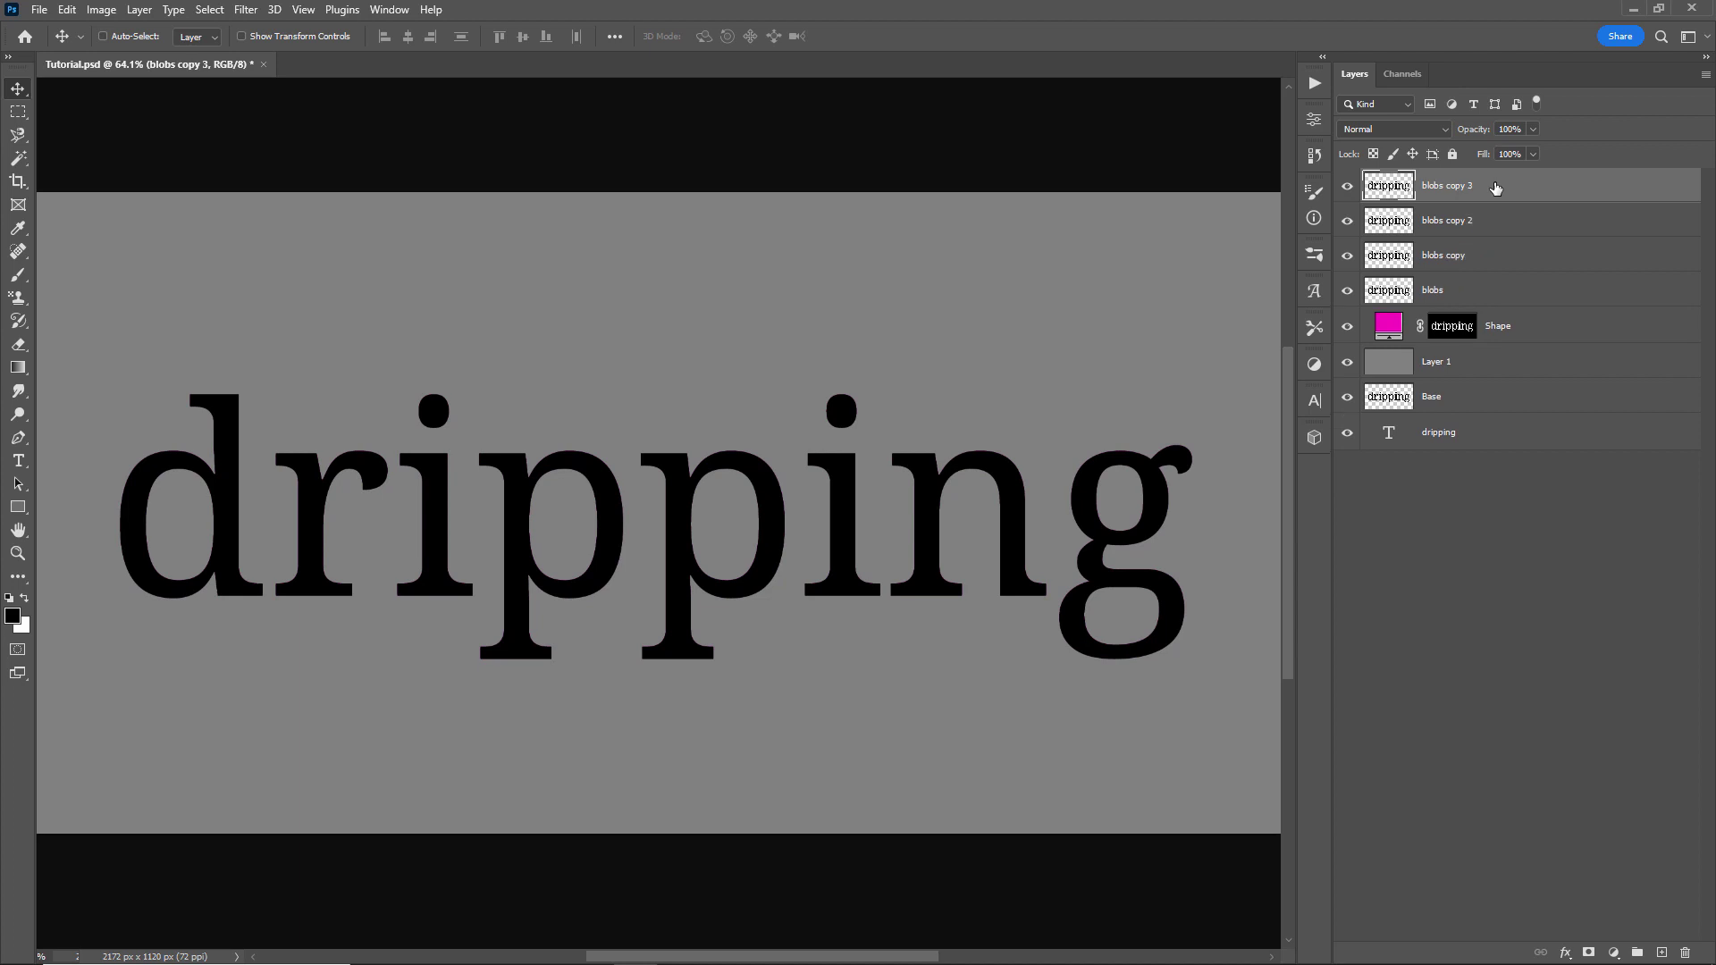
key(ctrl+j)
key(ctrl+j)
key(ctrl+j)
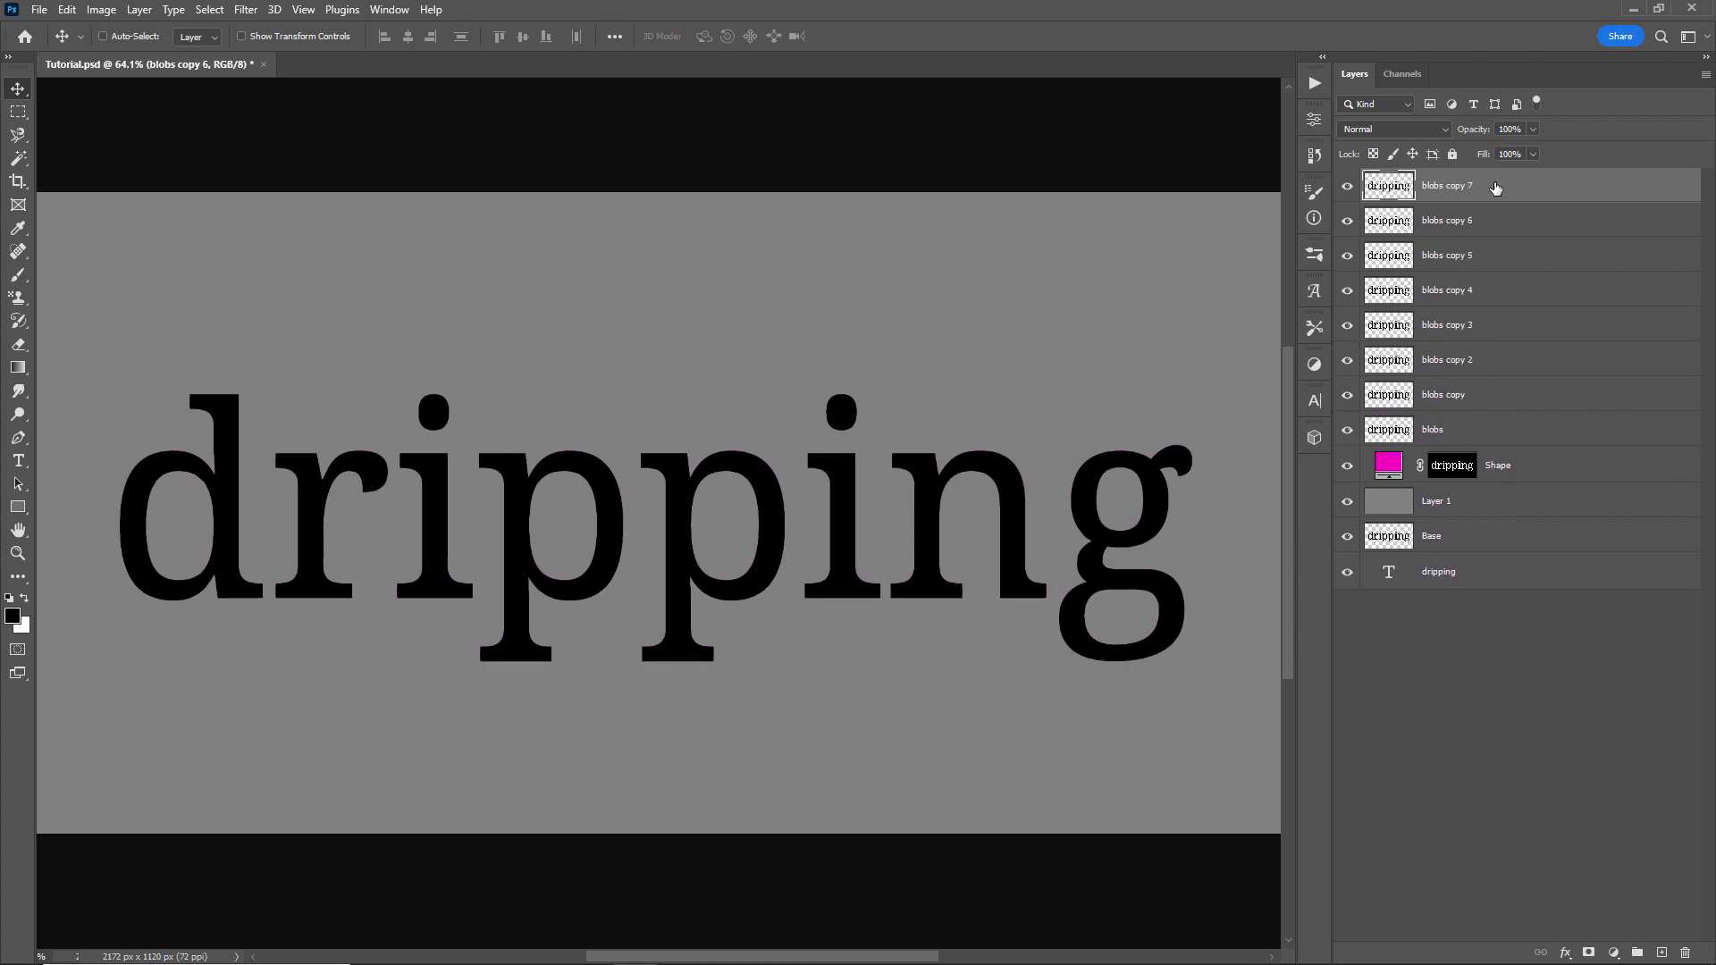
key(ctrl+j)
key(ctrl+j)
key(ctrl+j)
key(ctrl+j)
key(ctrl+j)
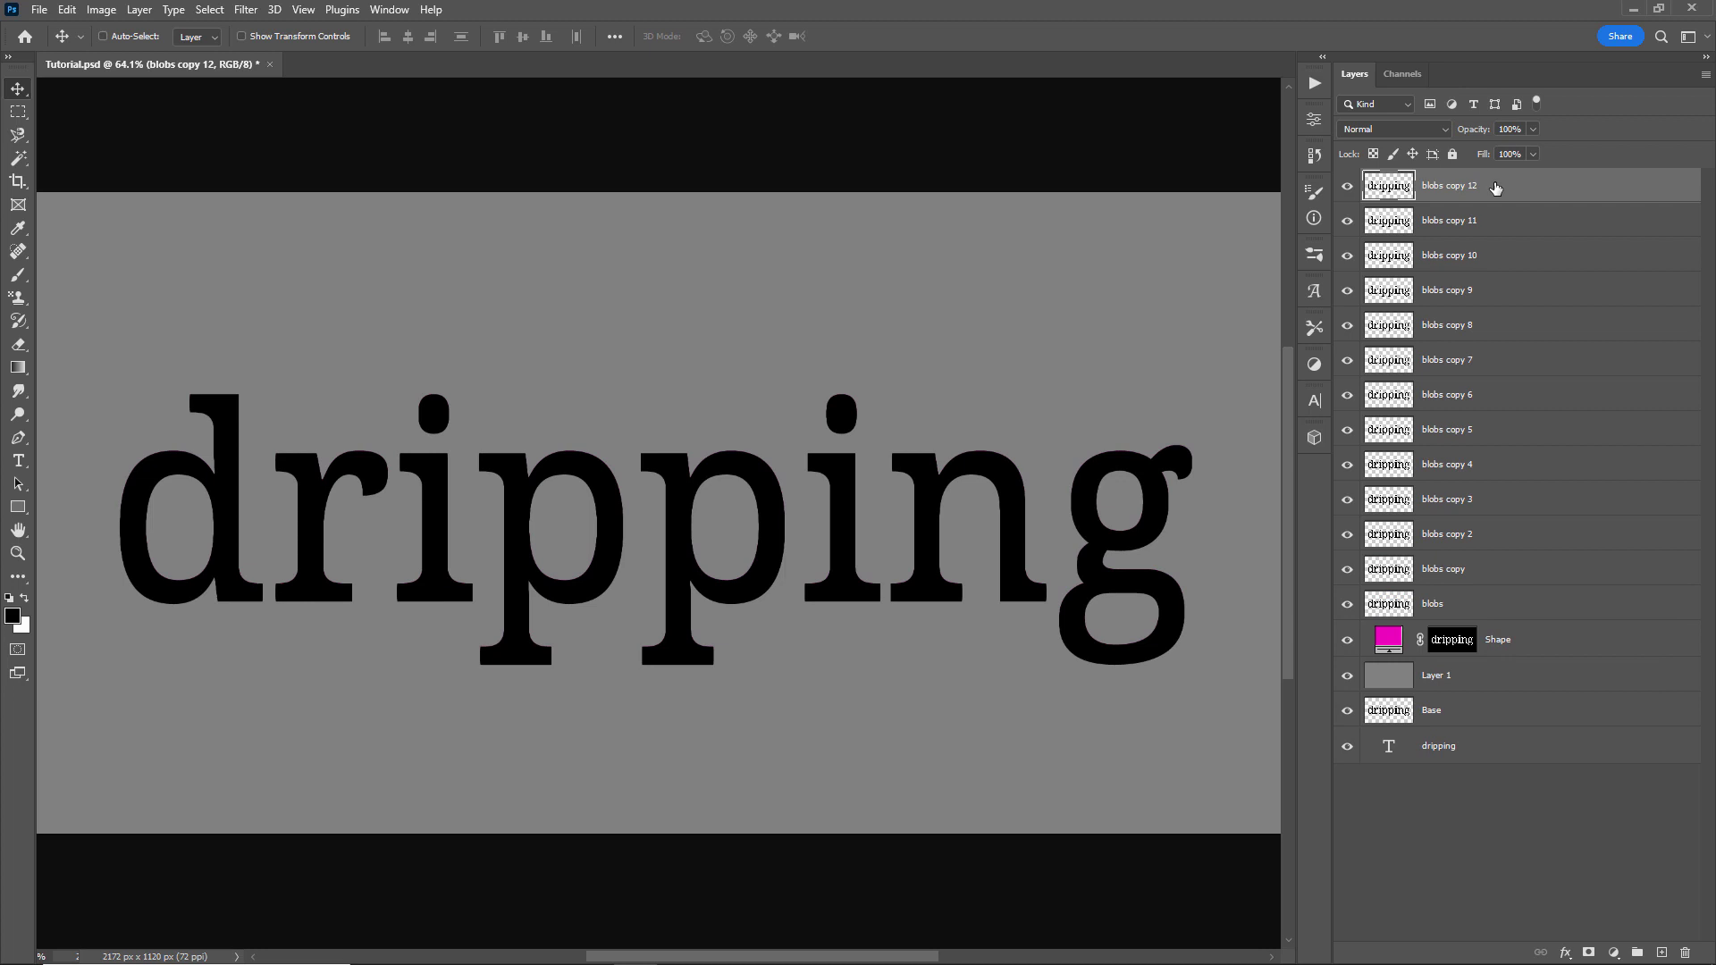
- Merge the blobs layer and all its copies into one layer and rename it blobs
shift+click(1457, 606)
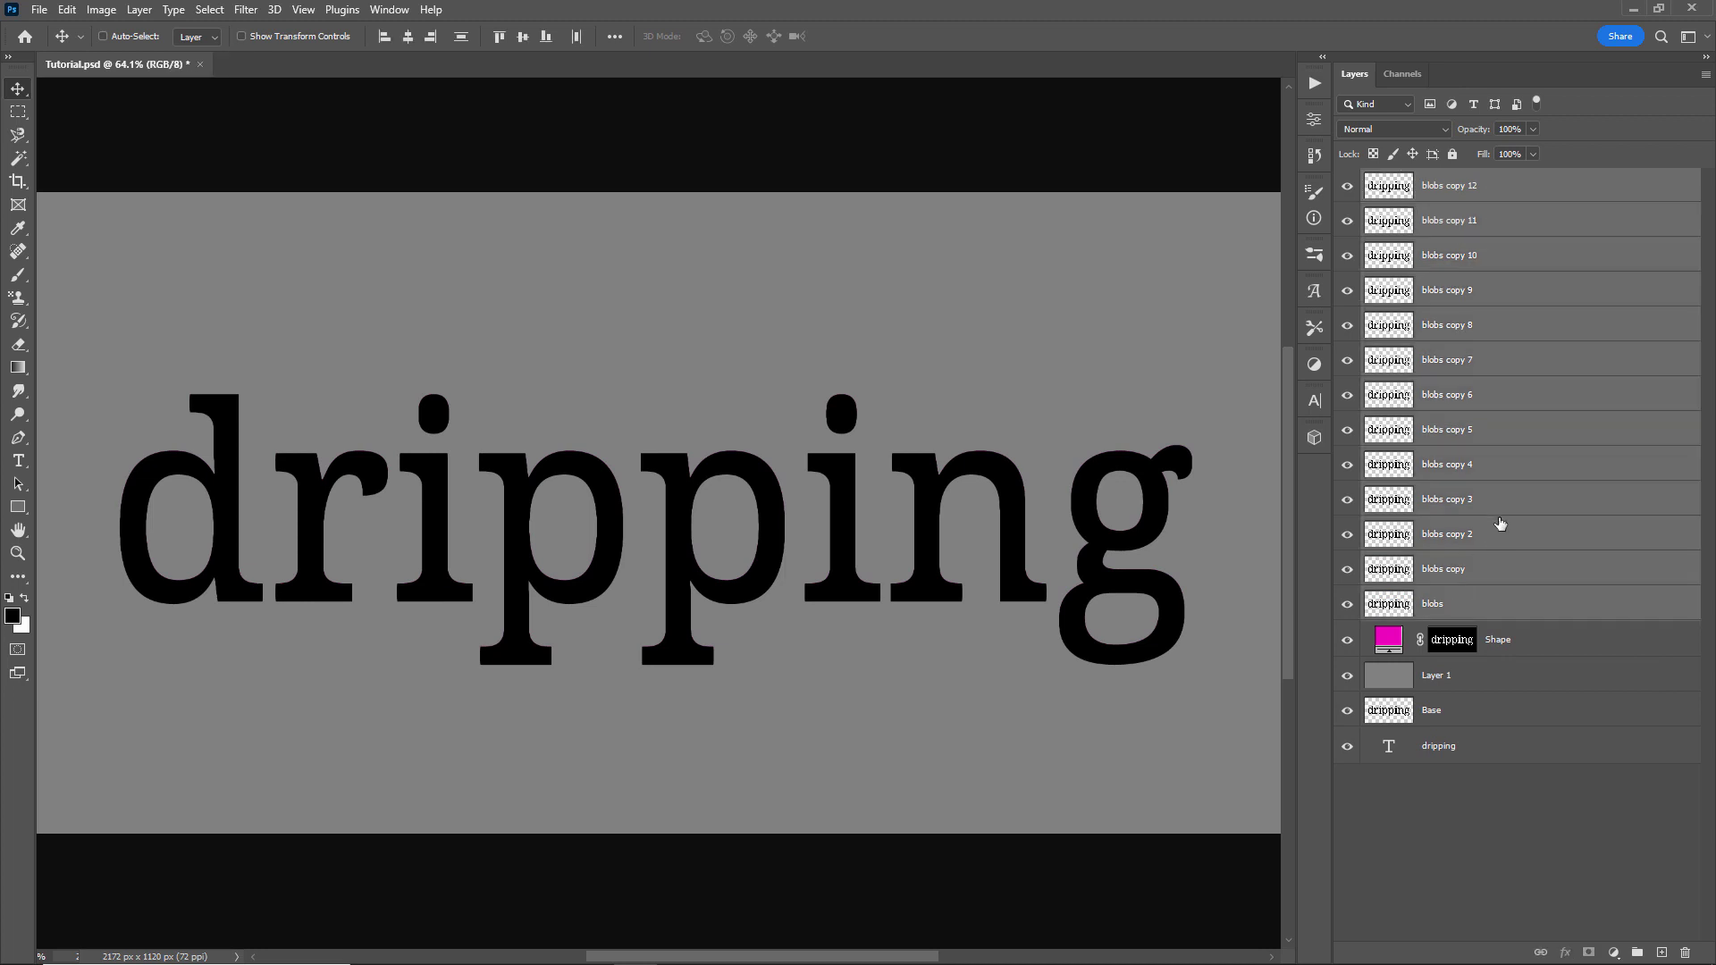
key(ctrl+e)
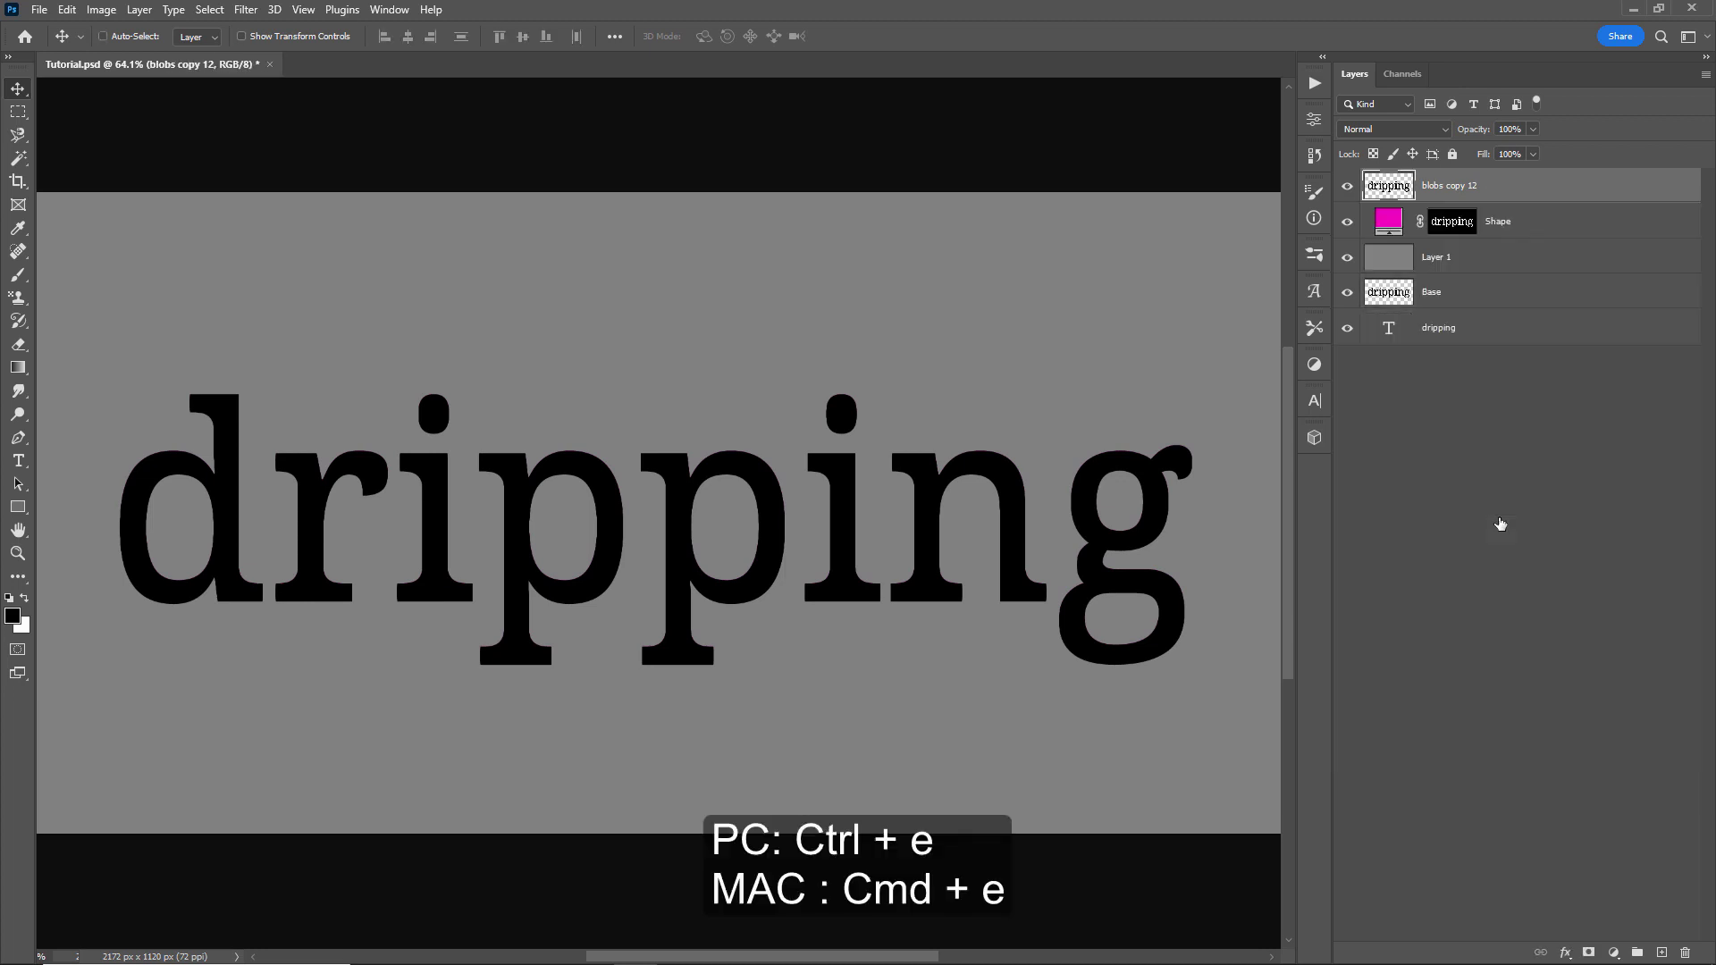
double_click(1445, 185)
text(blobs)
key(Return)
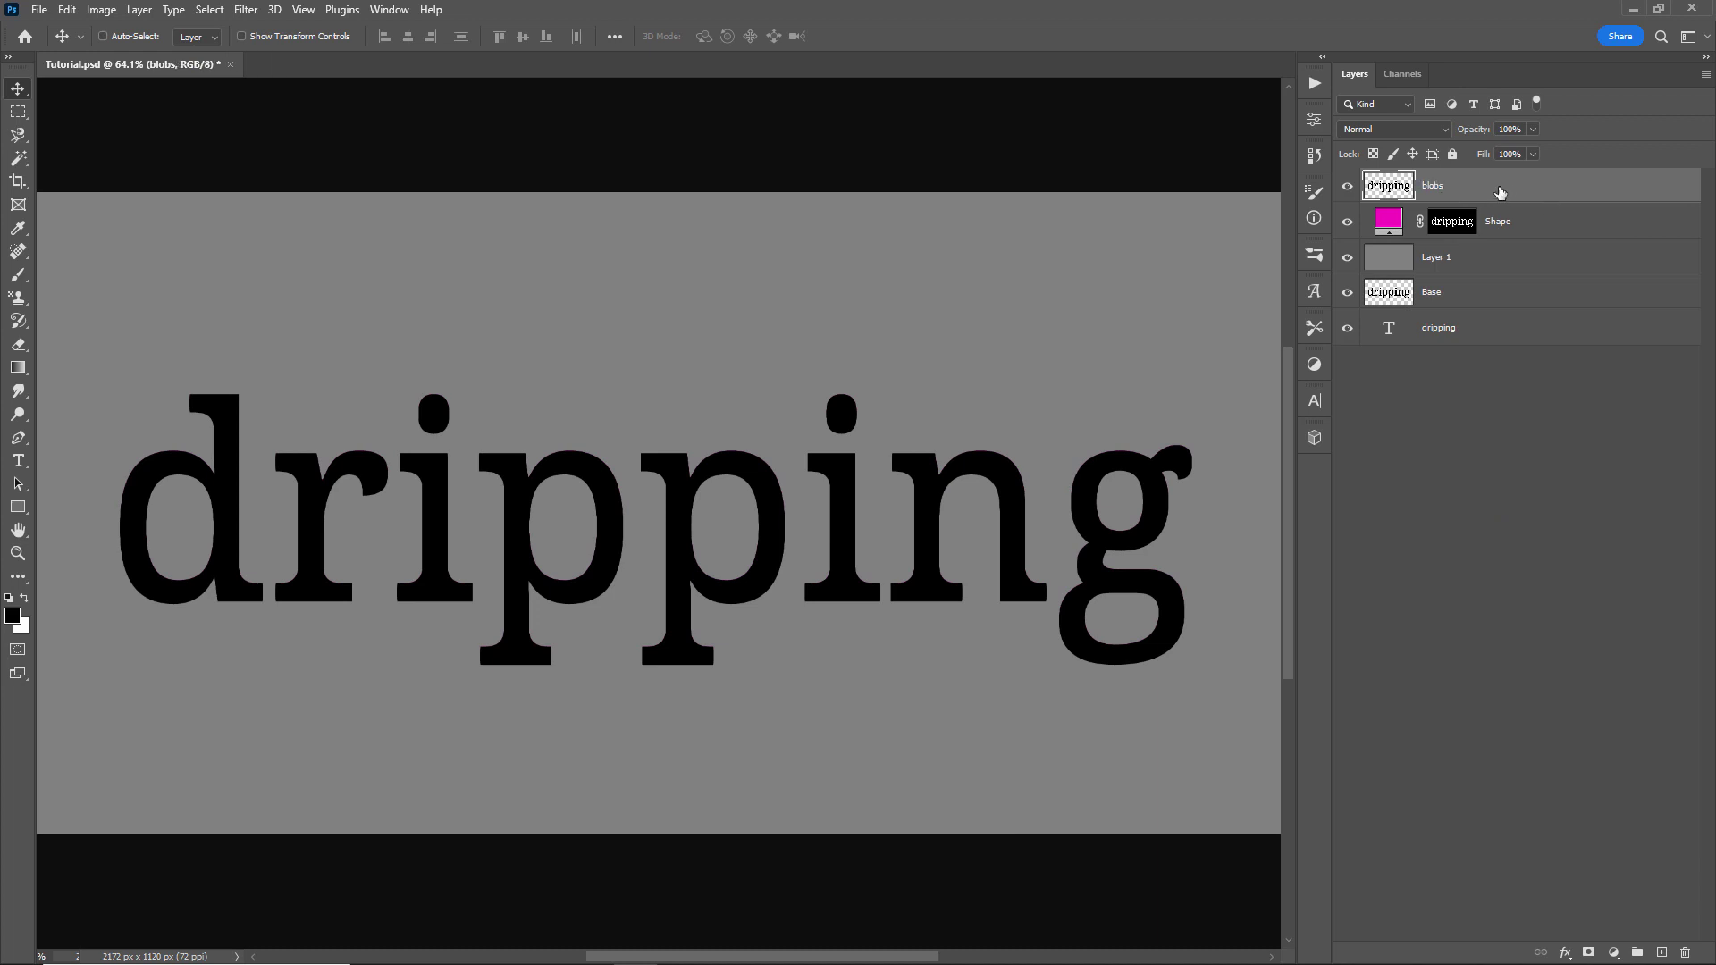
- Load the blobs layer's lettering as a selection, render Clouds inside it and deselect
key(ctrl)
ctrl+click(1398, 192)
click(246, 10)
mouse_move(299, 327)
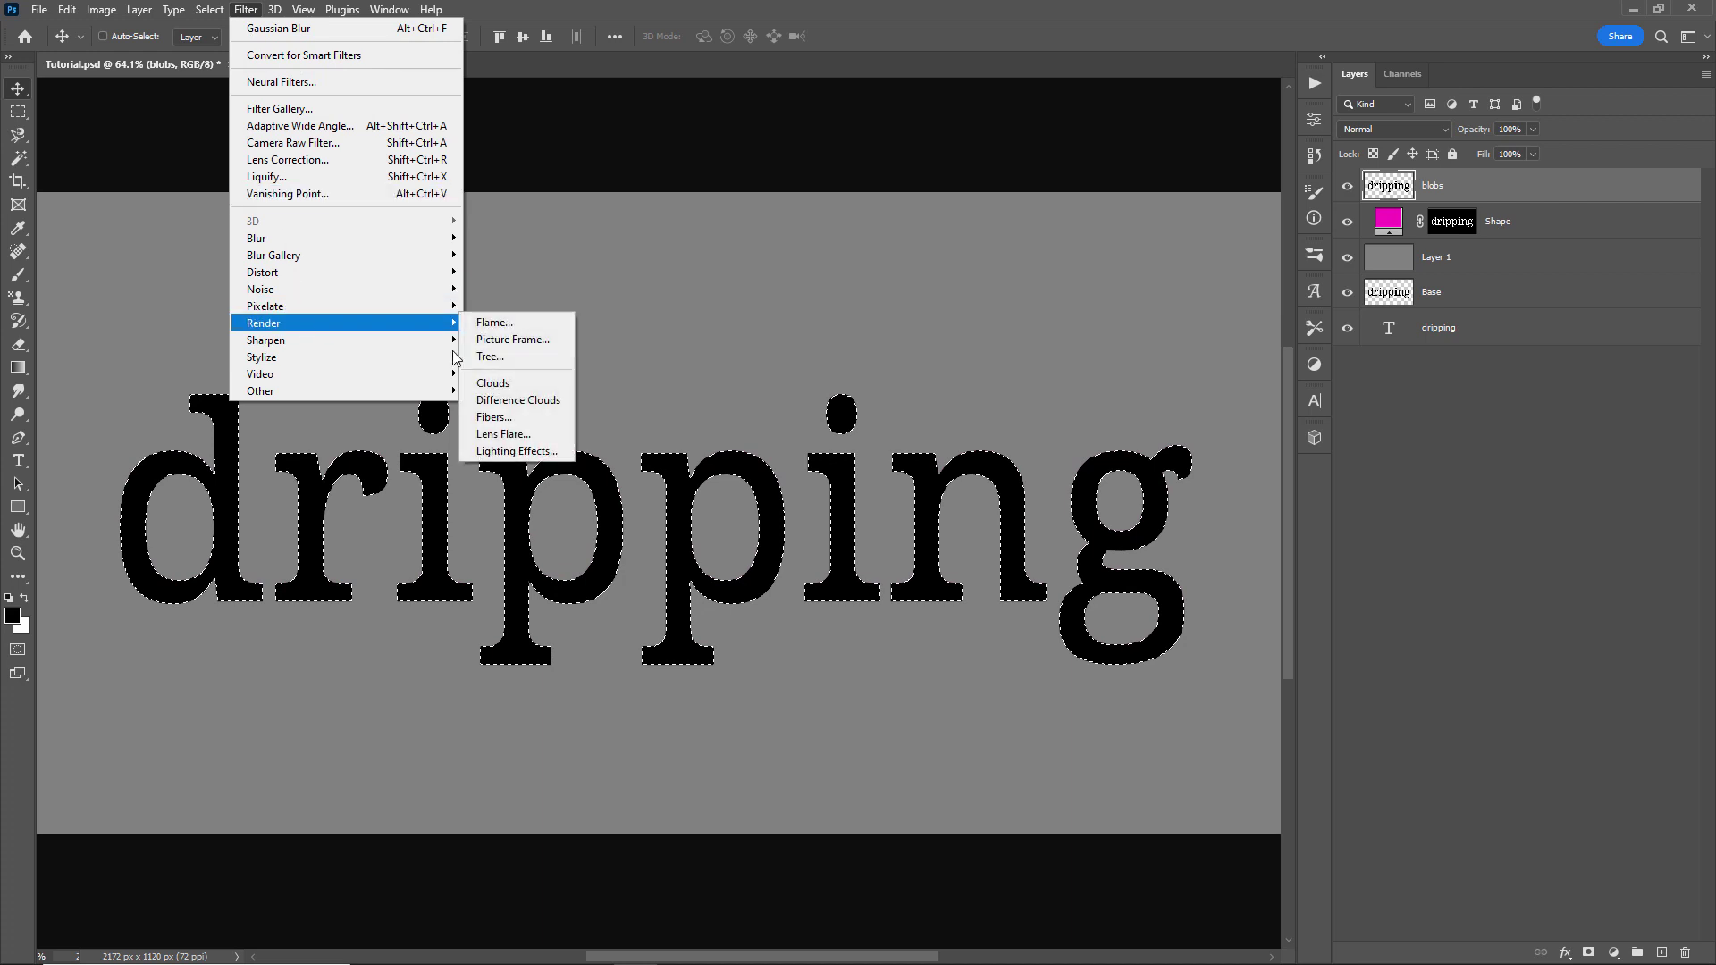
click(528, 388)
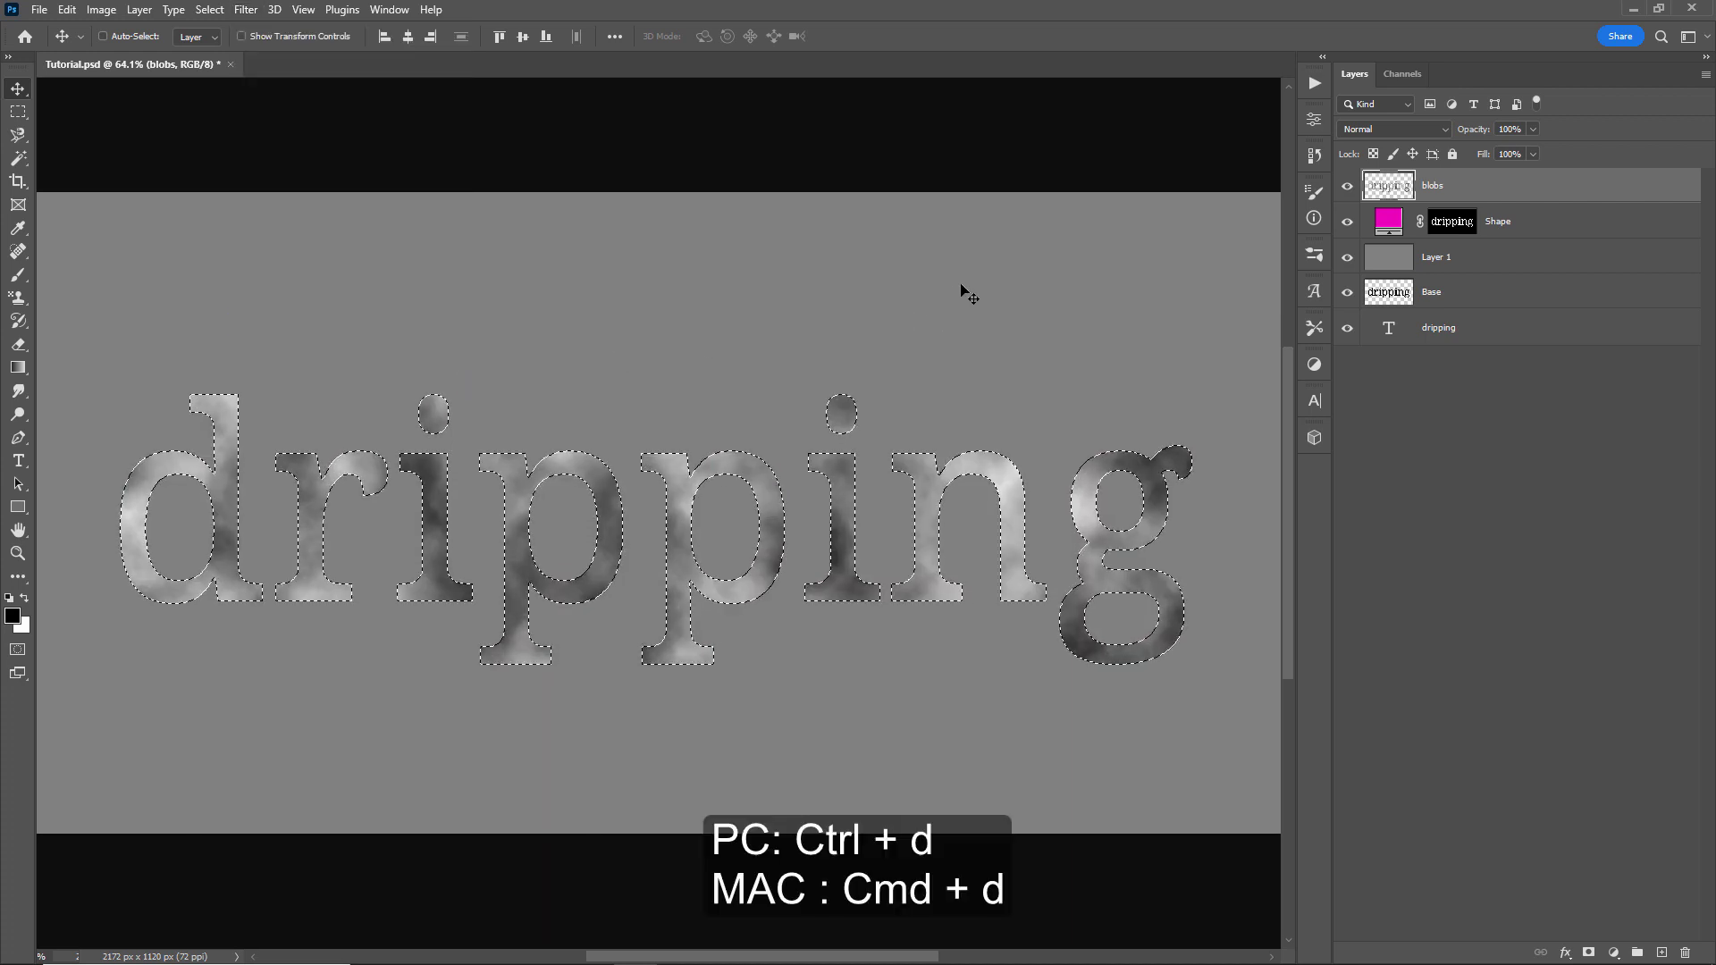
key(ctrl+d)
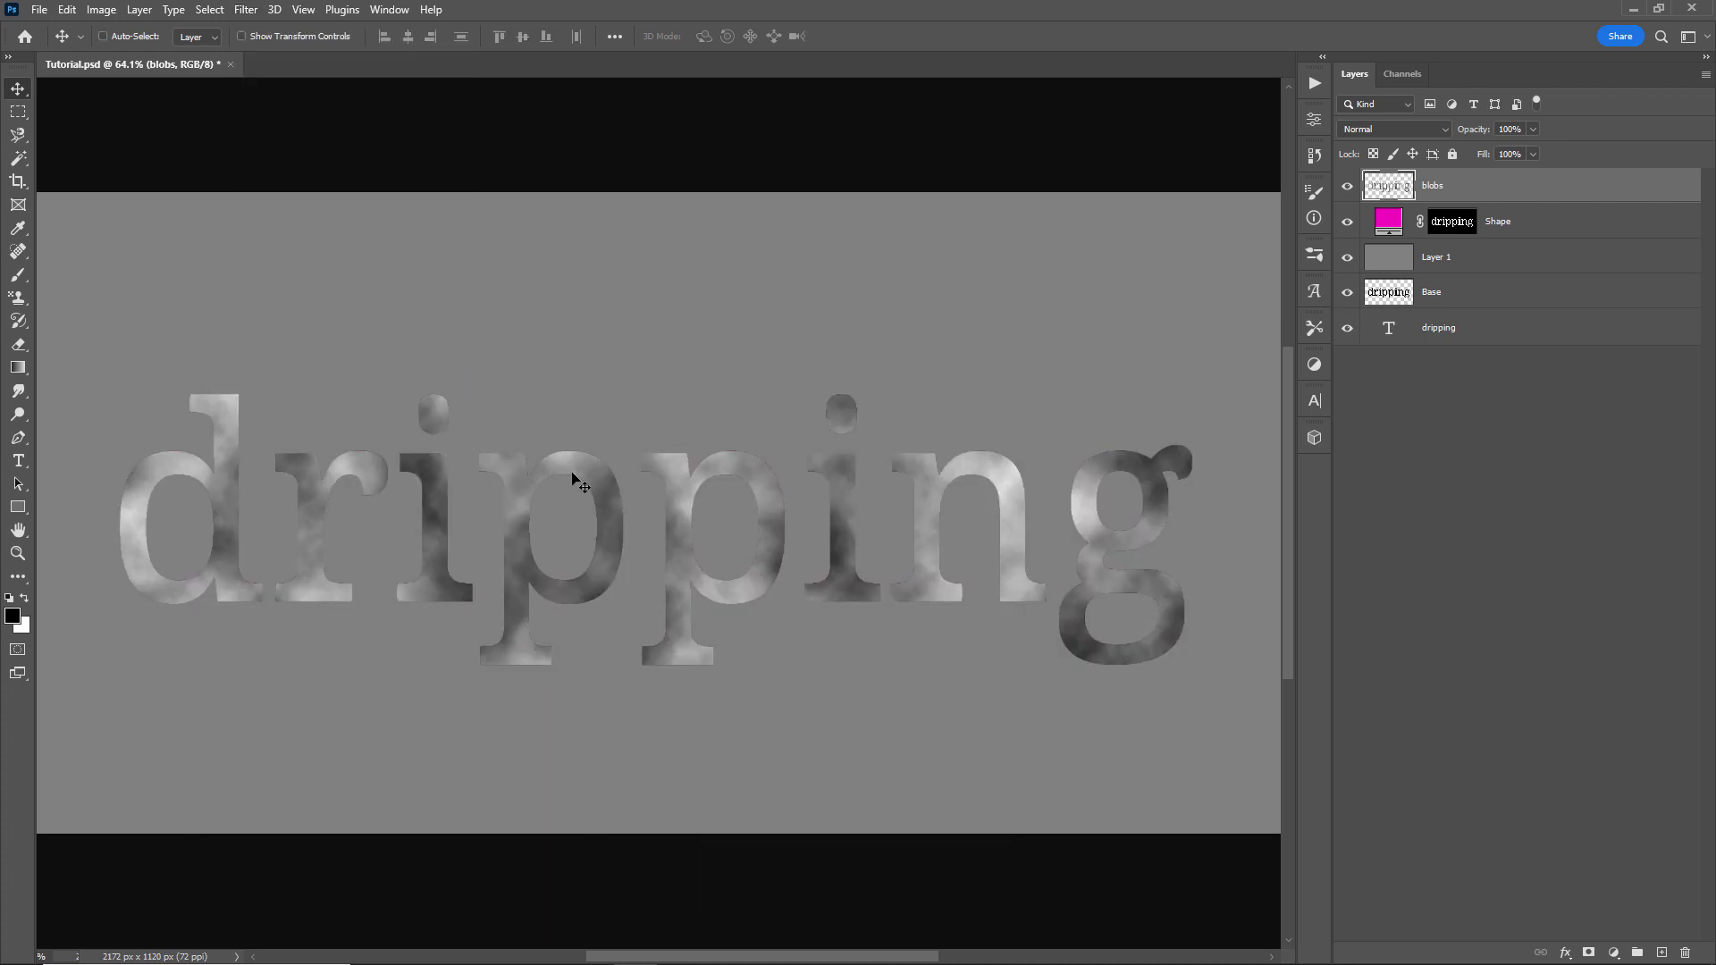
- Apply a Gaussian Blur with a 15-pixel radius to the blobs layer and hide the Shape layer
click(246, 10)
mouse_move(302, 238)
click(502, 307)
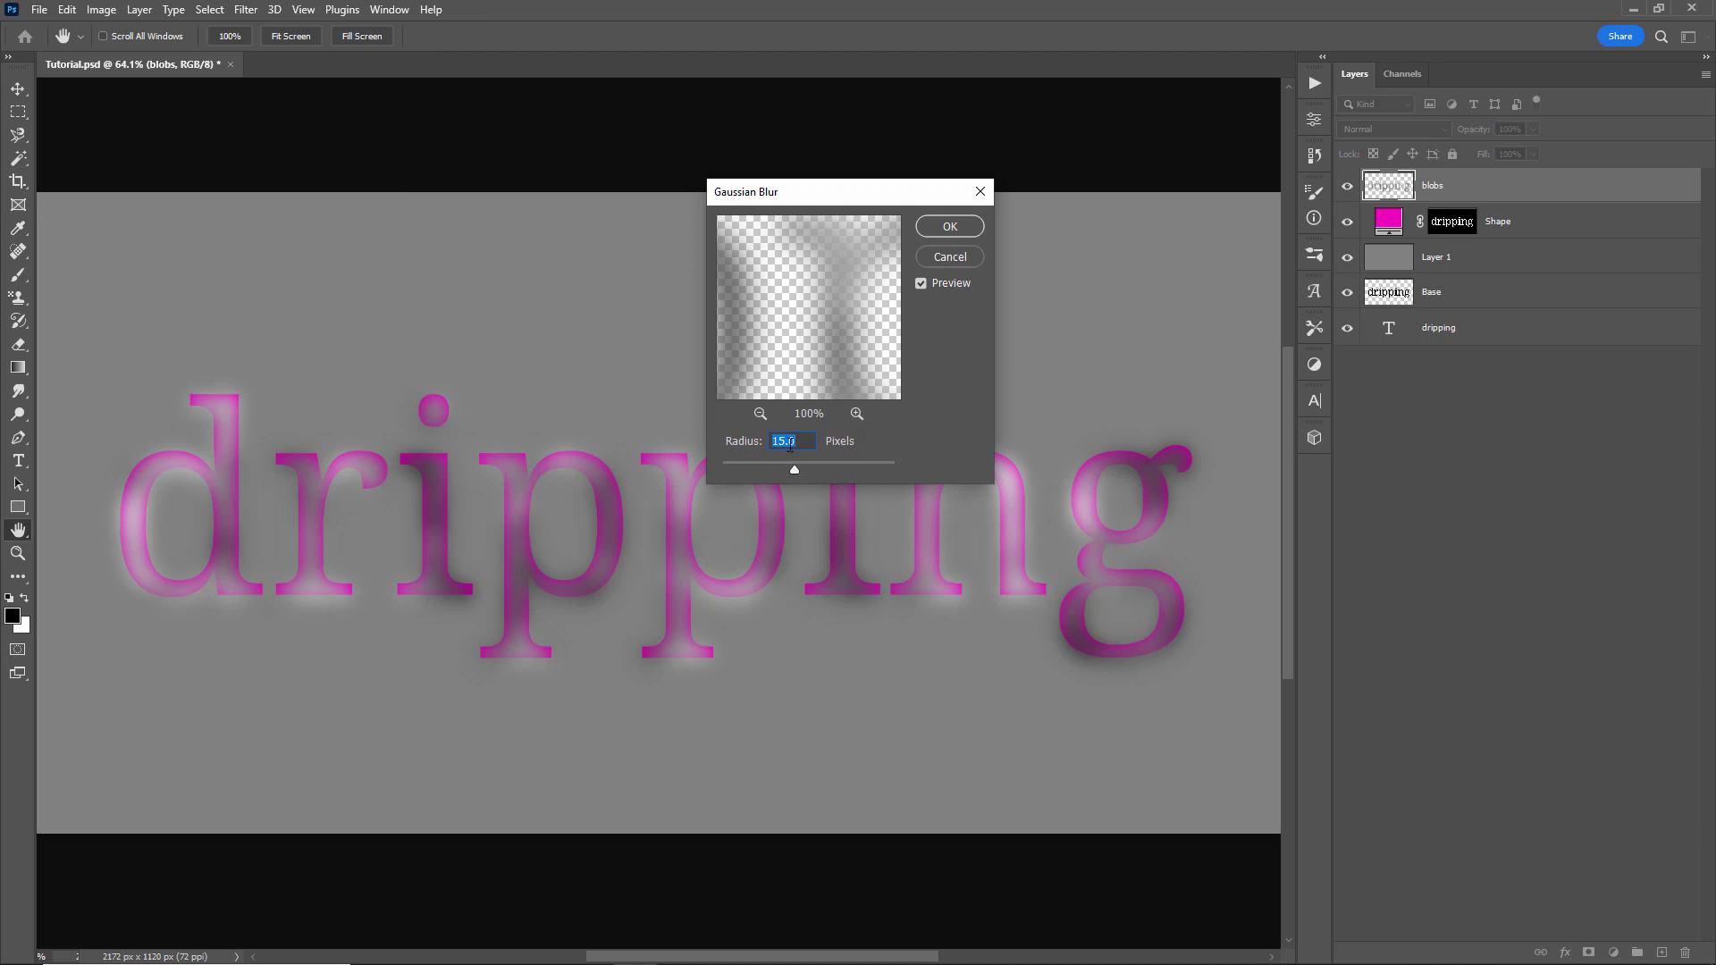
click(947, 227)
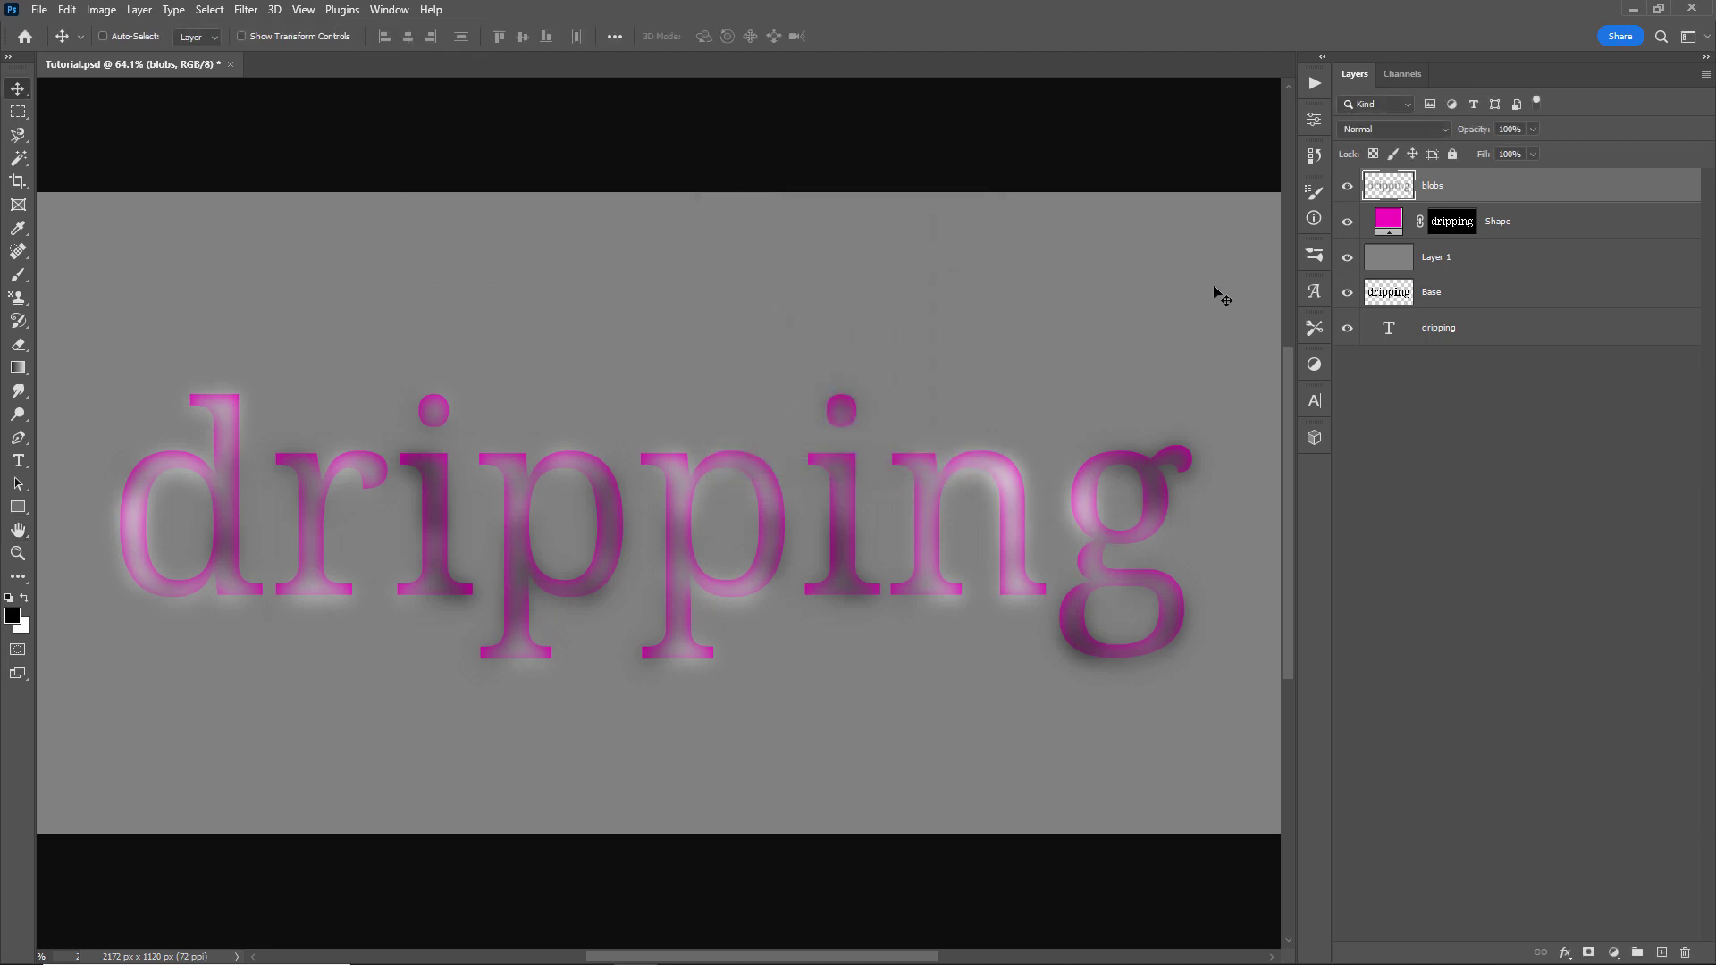
click(1347, 220)
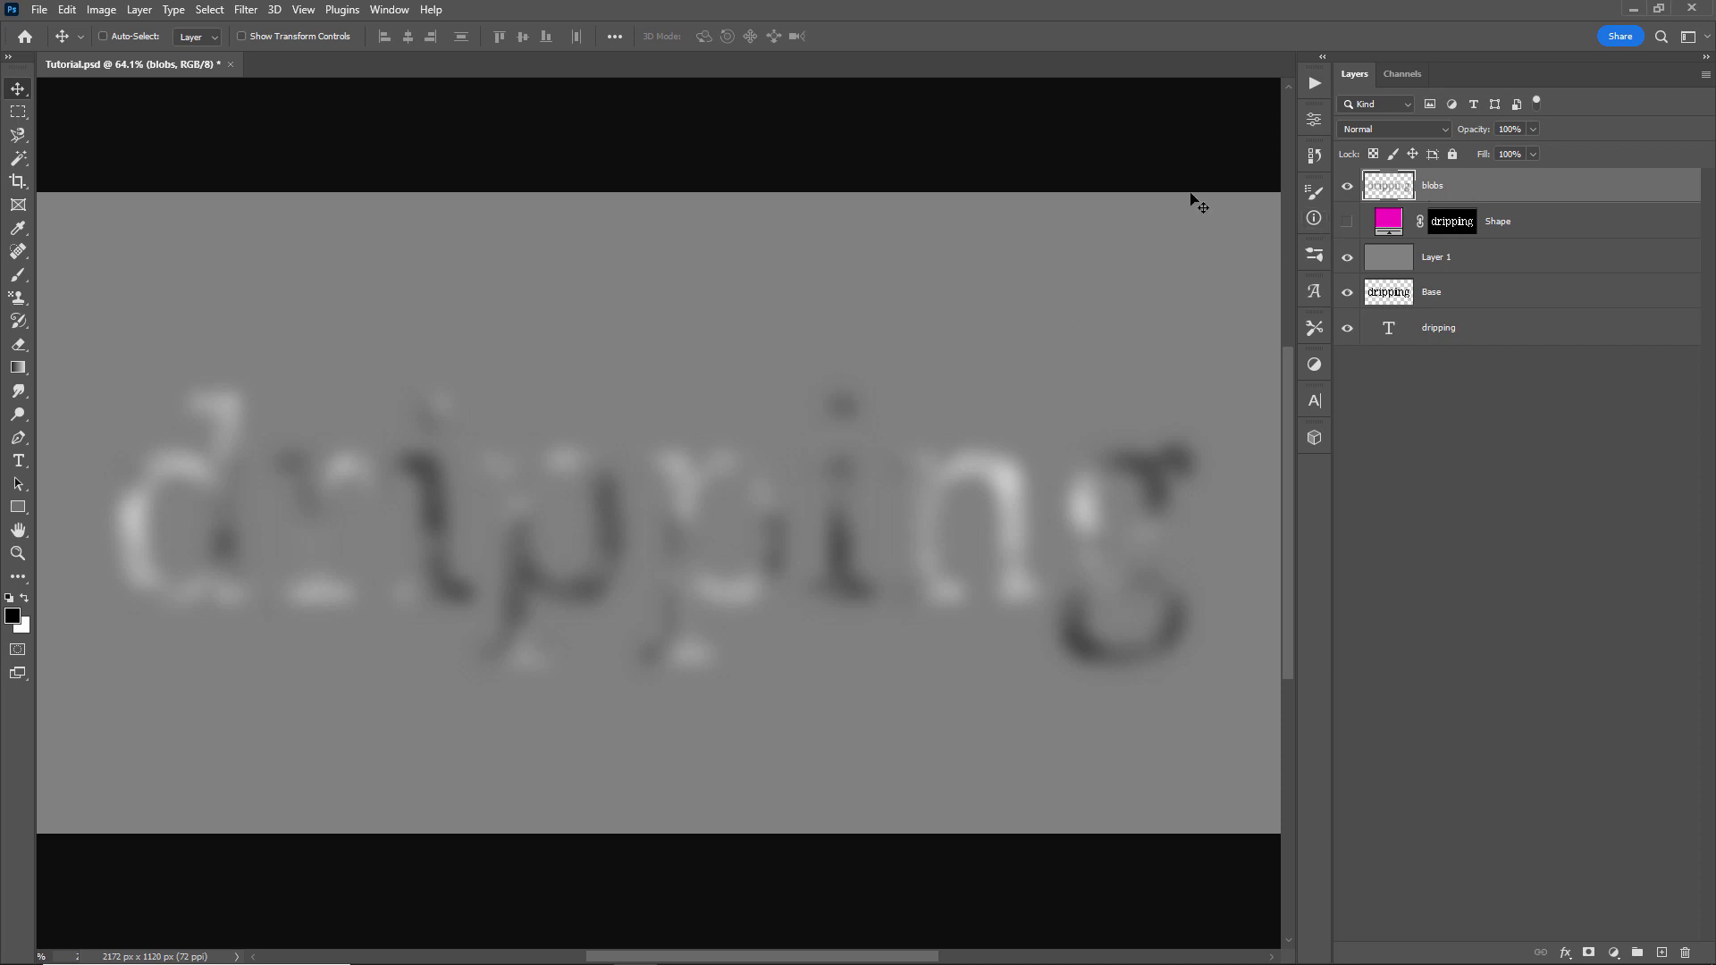
click(115, 11)
mouse_move(122, 57)
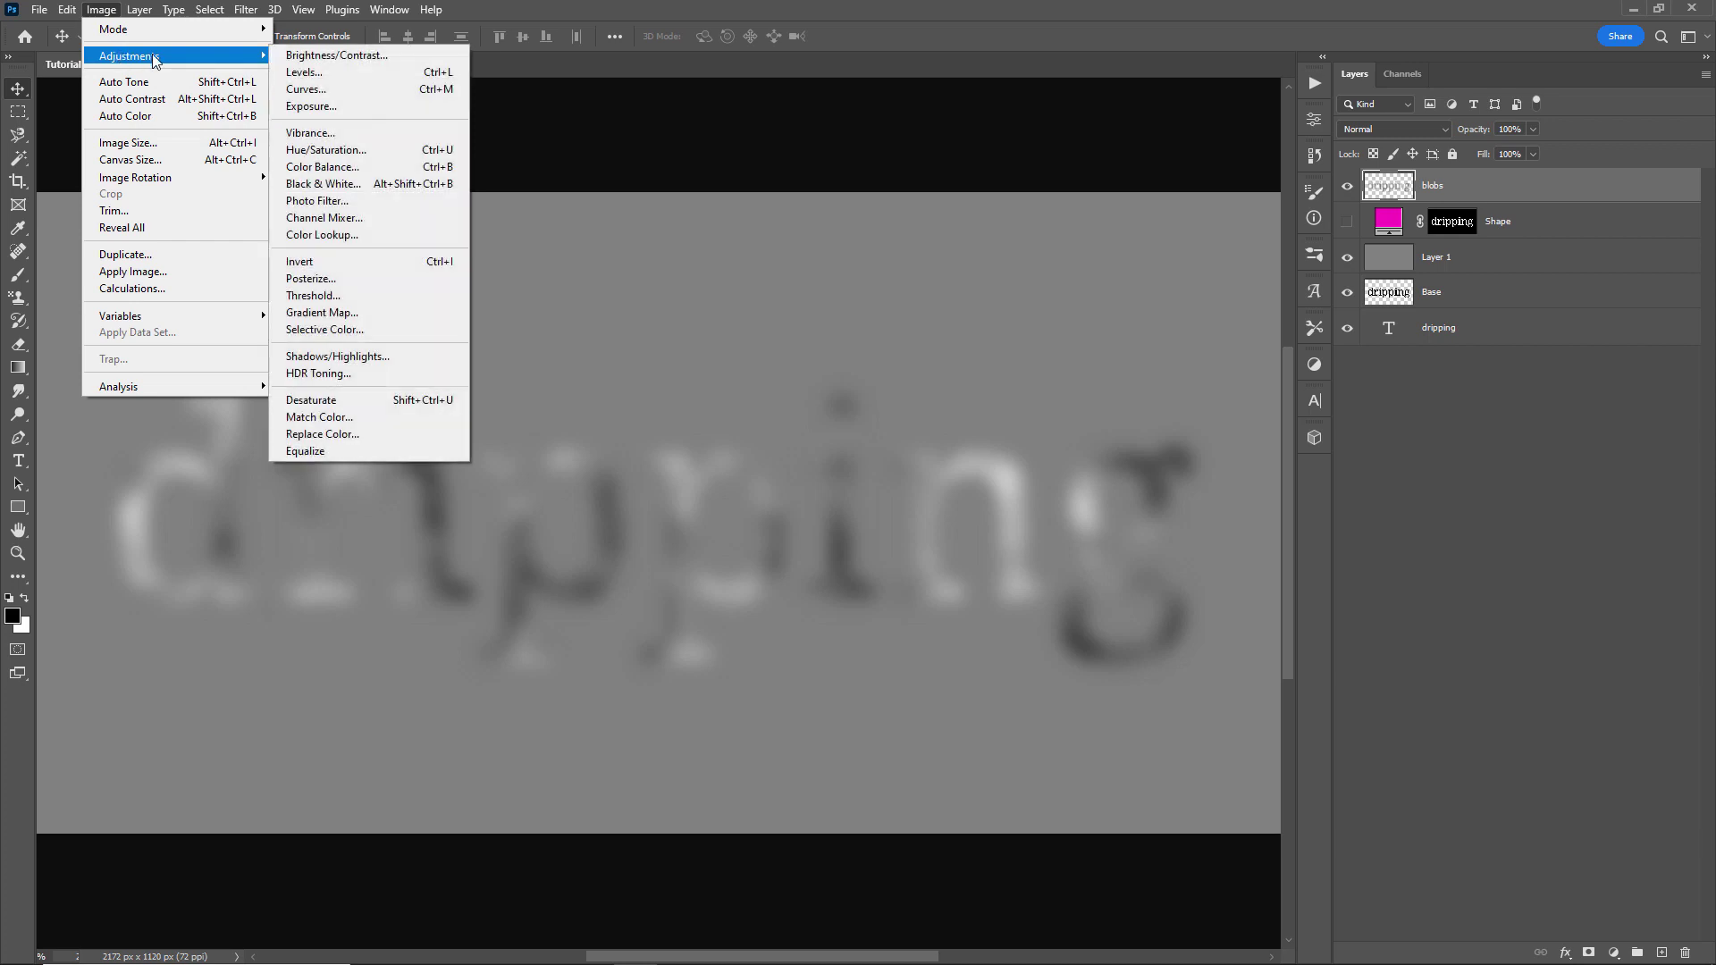
click(348, 296)
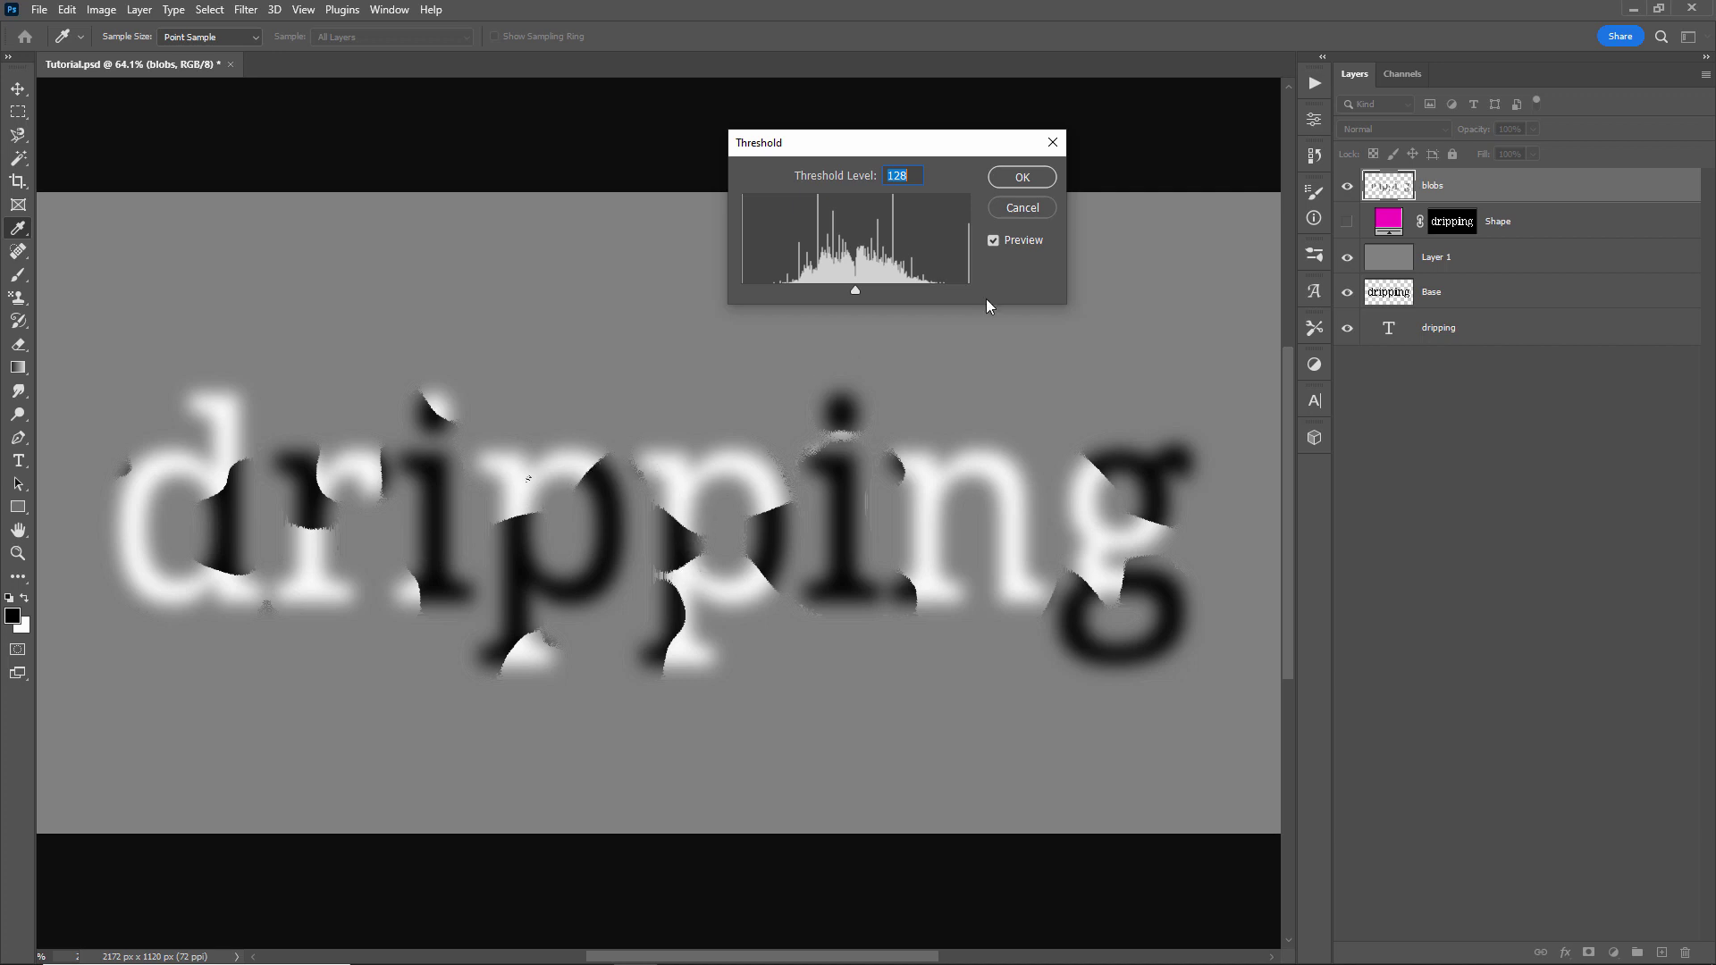
click(1033, 208)
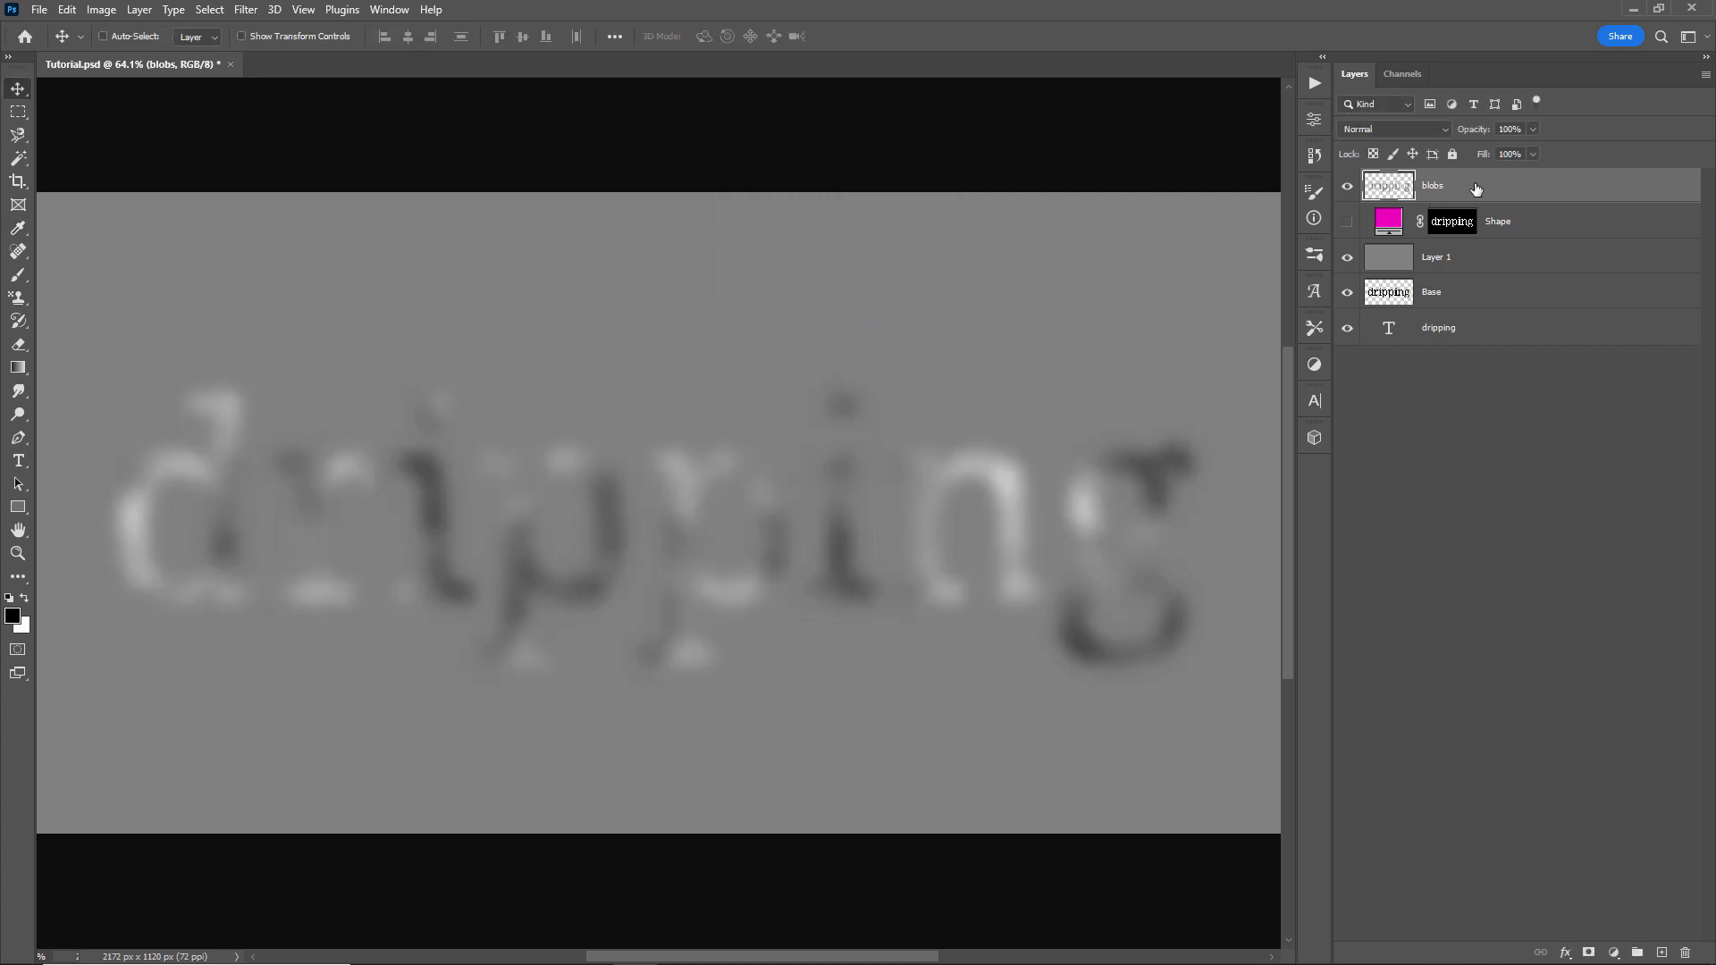
- Add a new layer, fill it with the white background color and place it directly below the blobs layer
key(ctrl+shift+n)
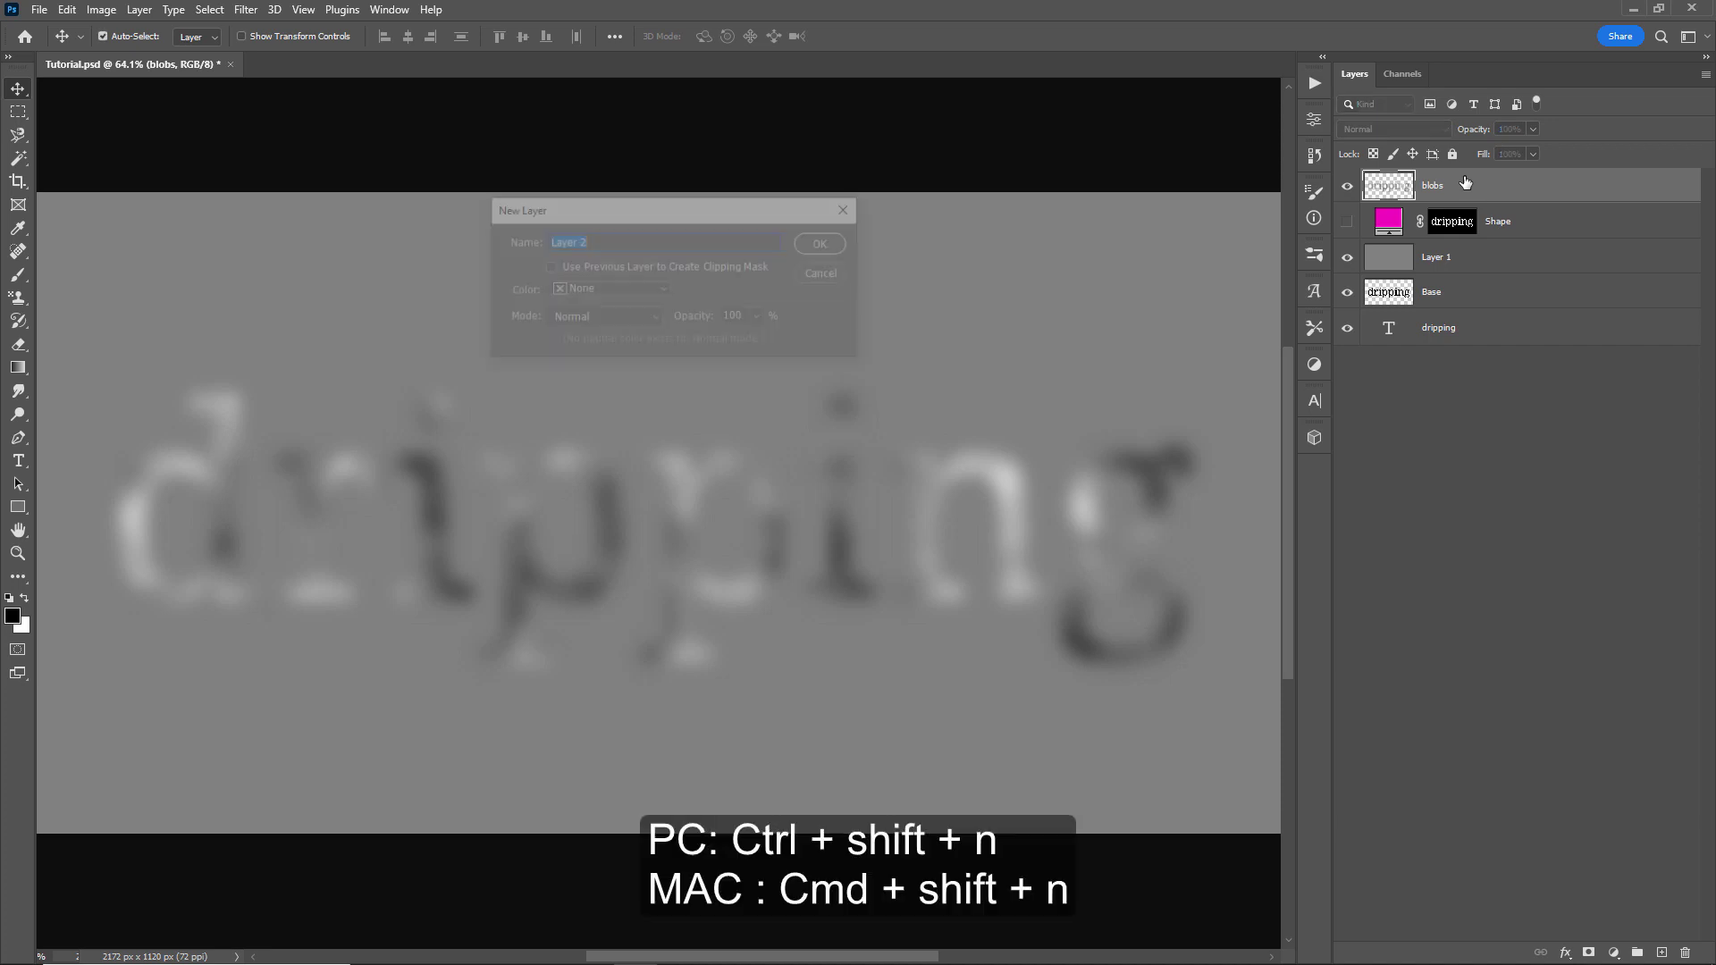
key(Return)
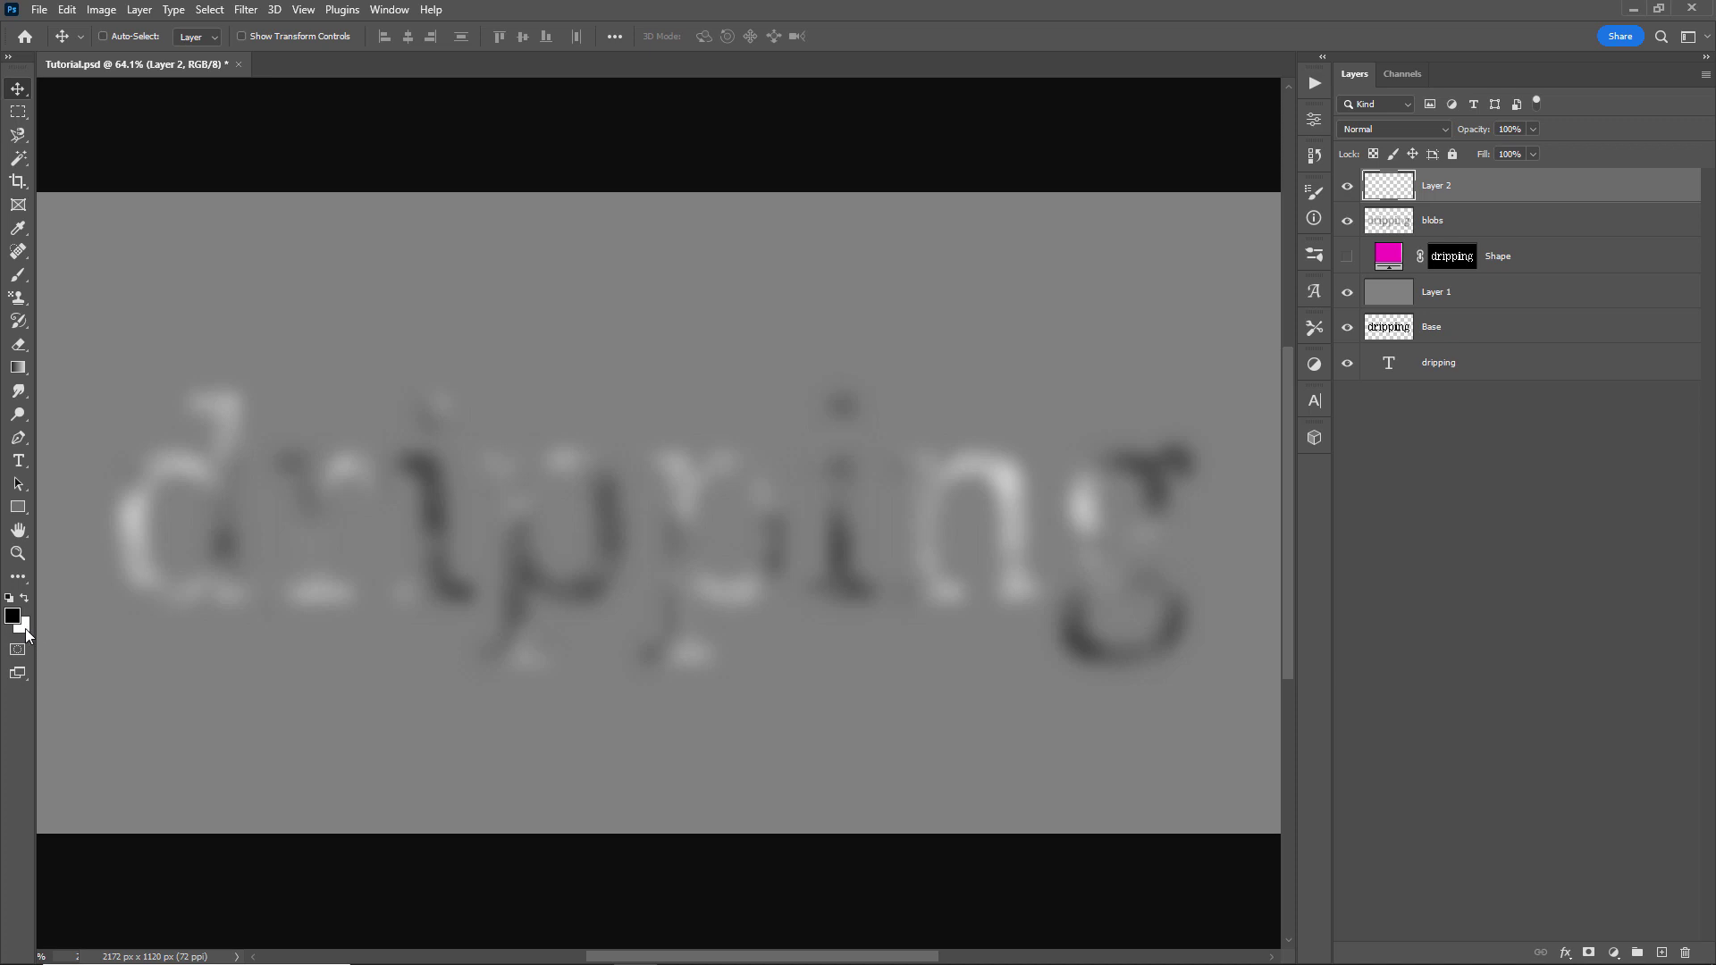
key(ctrl)
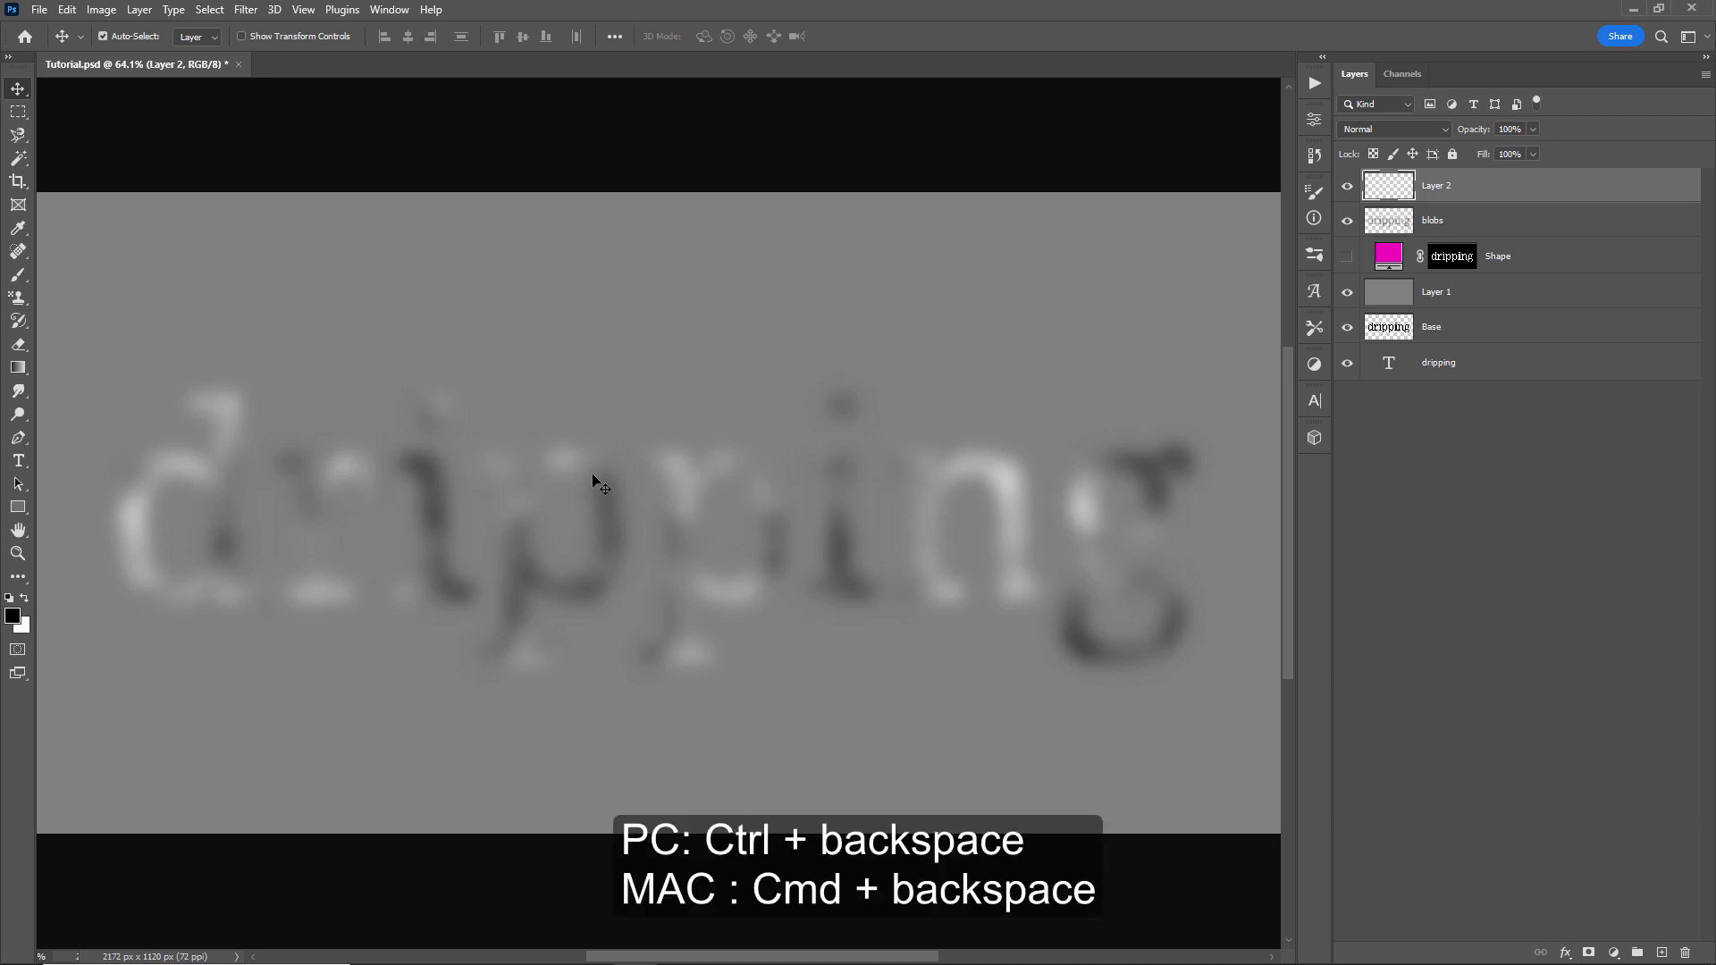
key(ctrl+BackSpace)
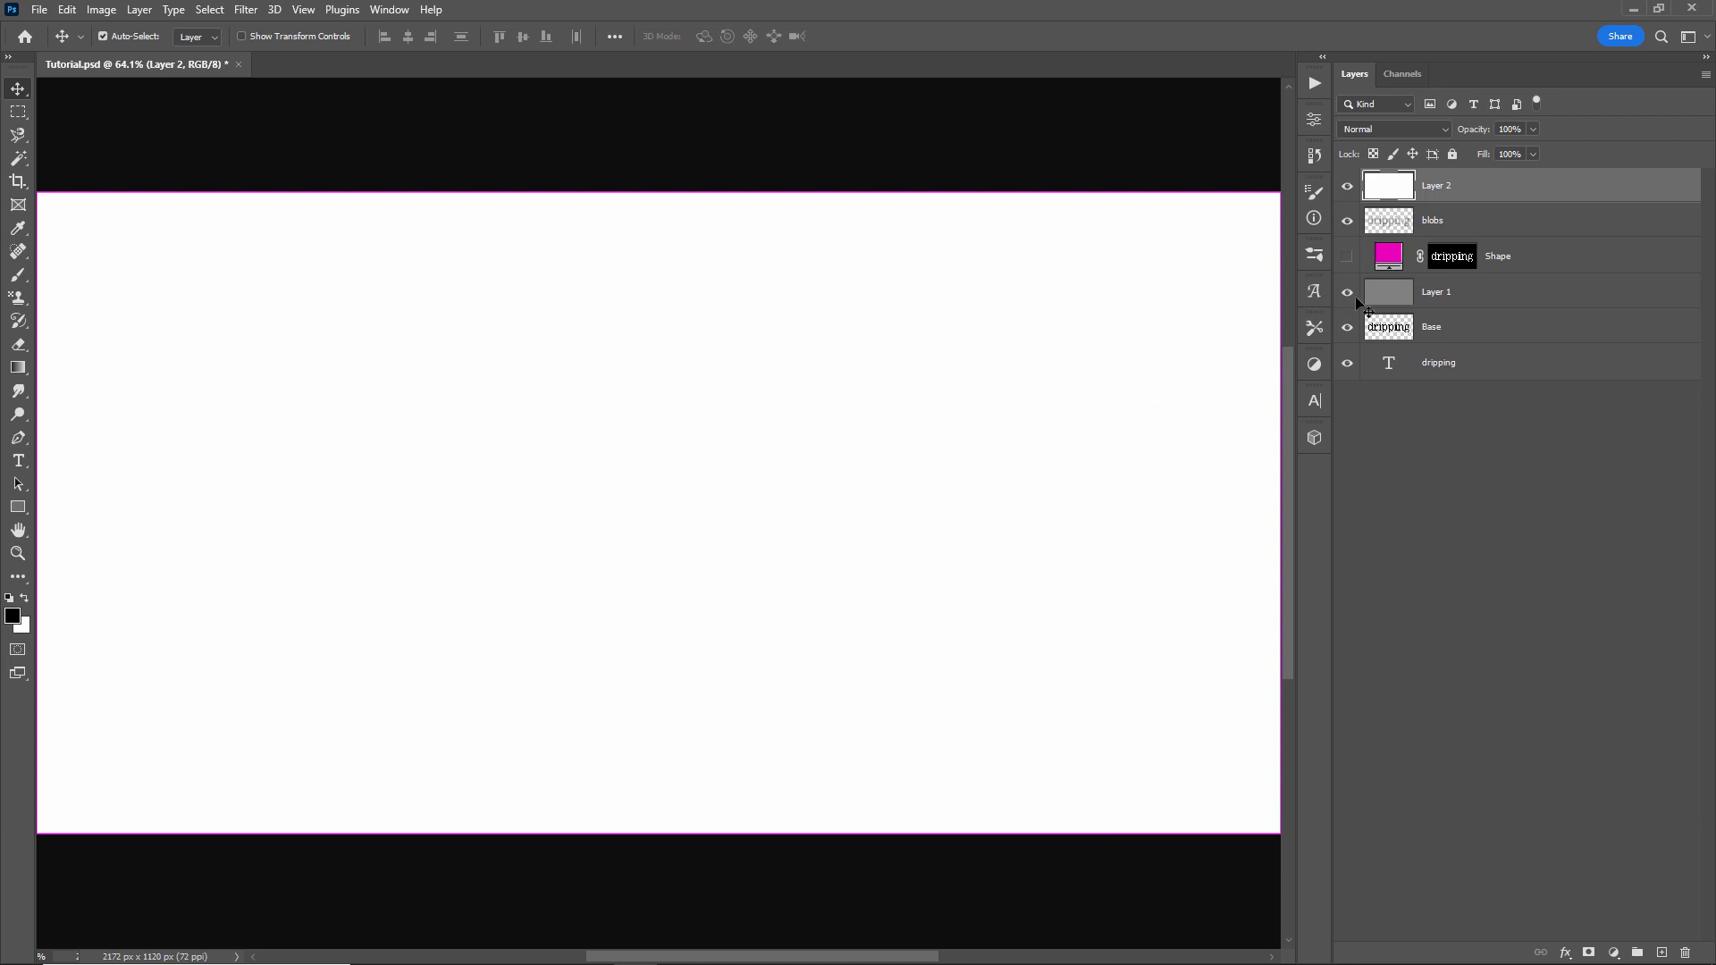
drag(1457, 180, 1468, 235)
- Stamp all visible layers into a new merged layer above the blobs layer
click(1444, 190)
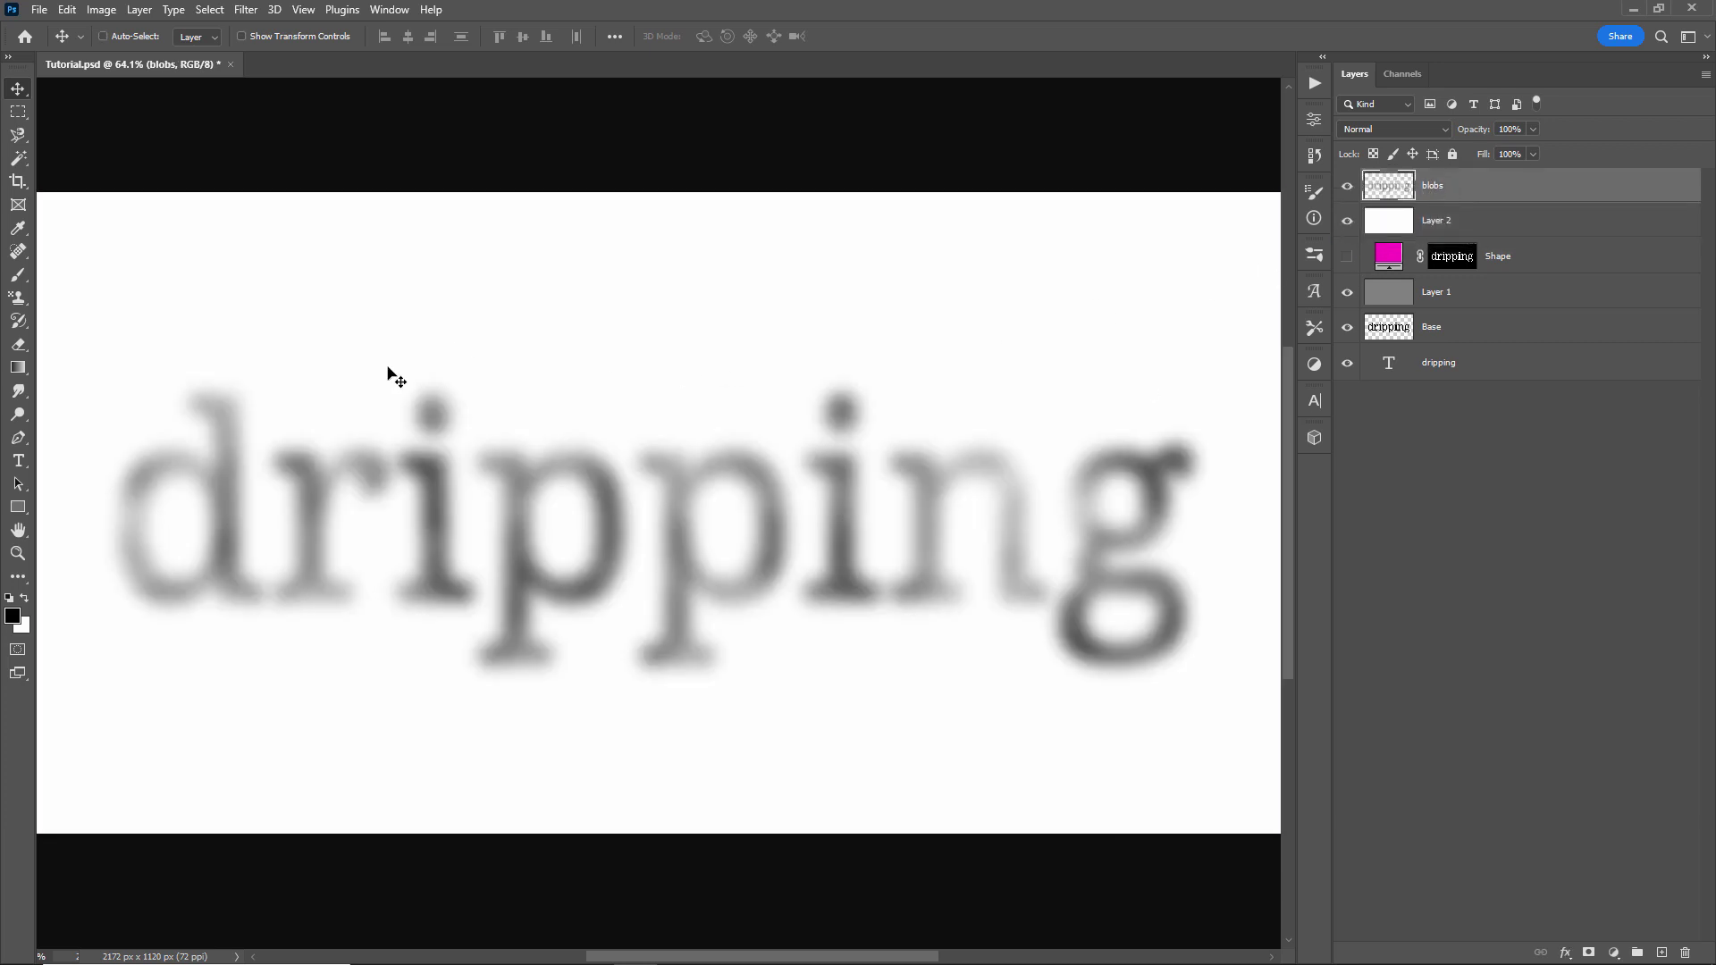
click(1456, 225)
click(1453, 194)
key(ctrl+shift+alt+e)
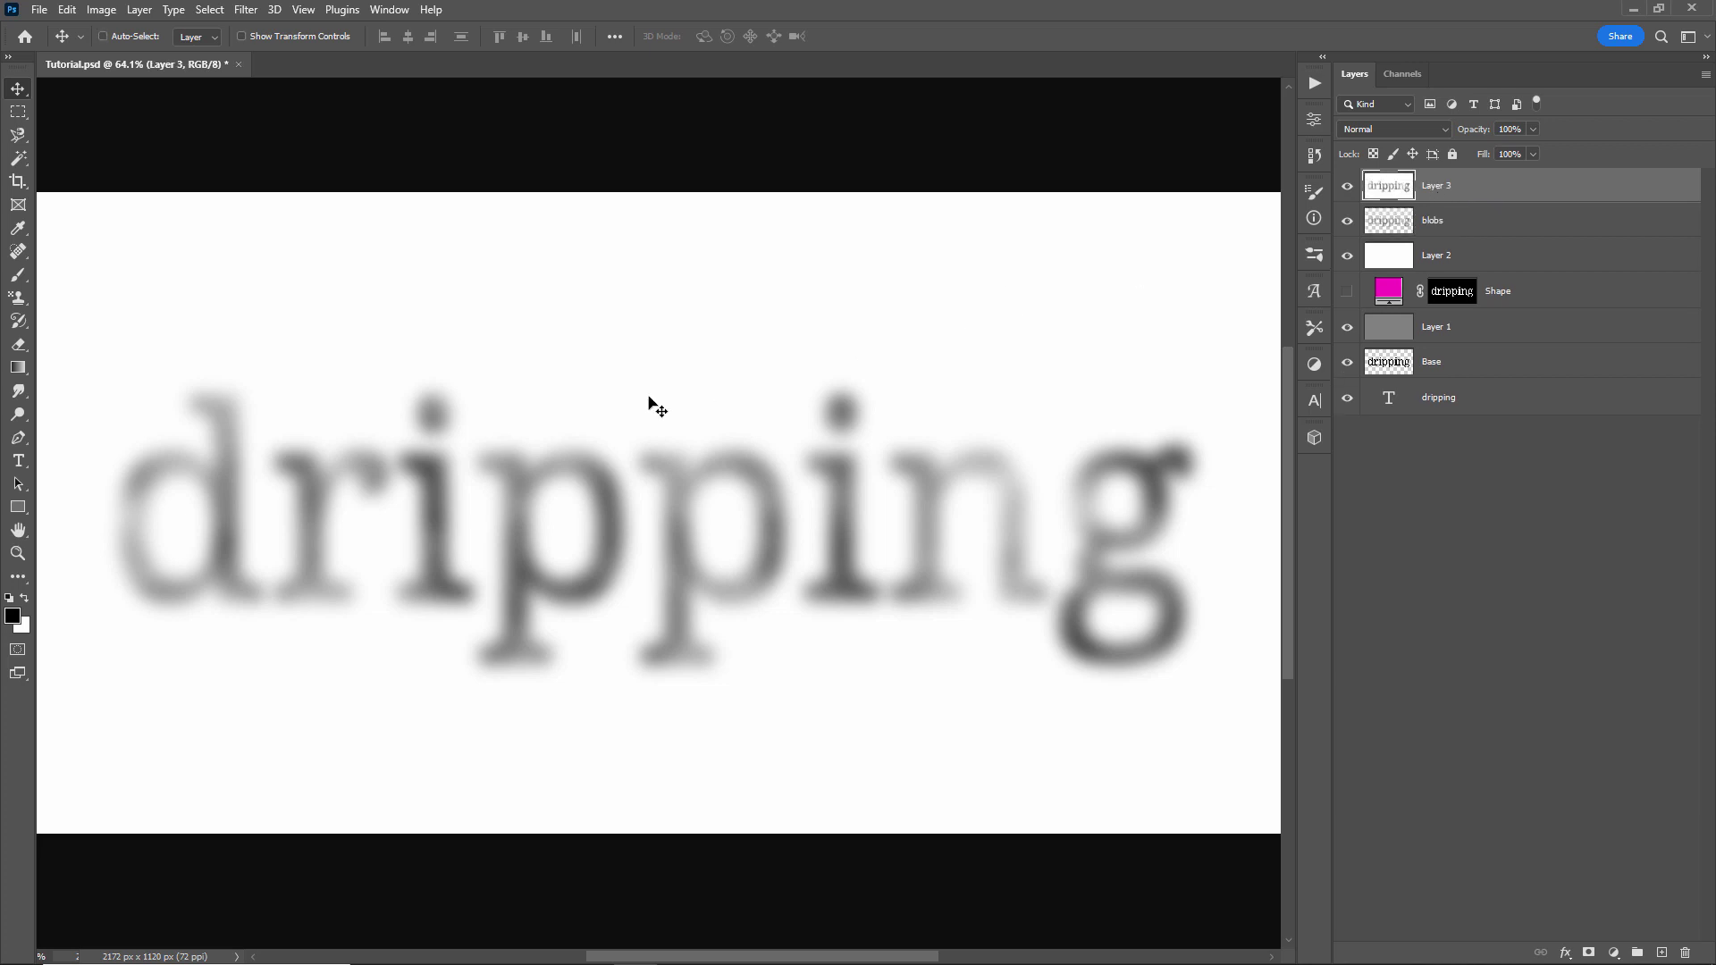
drag(586, 394, 658, 330)
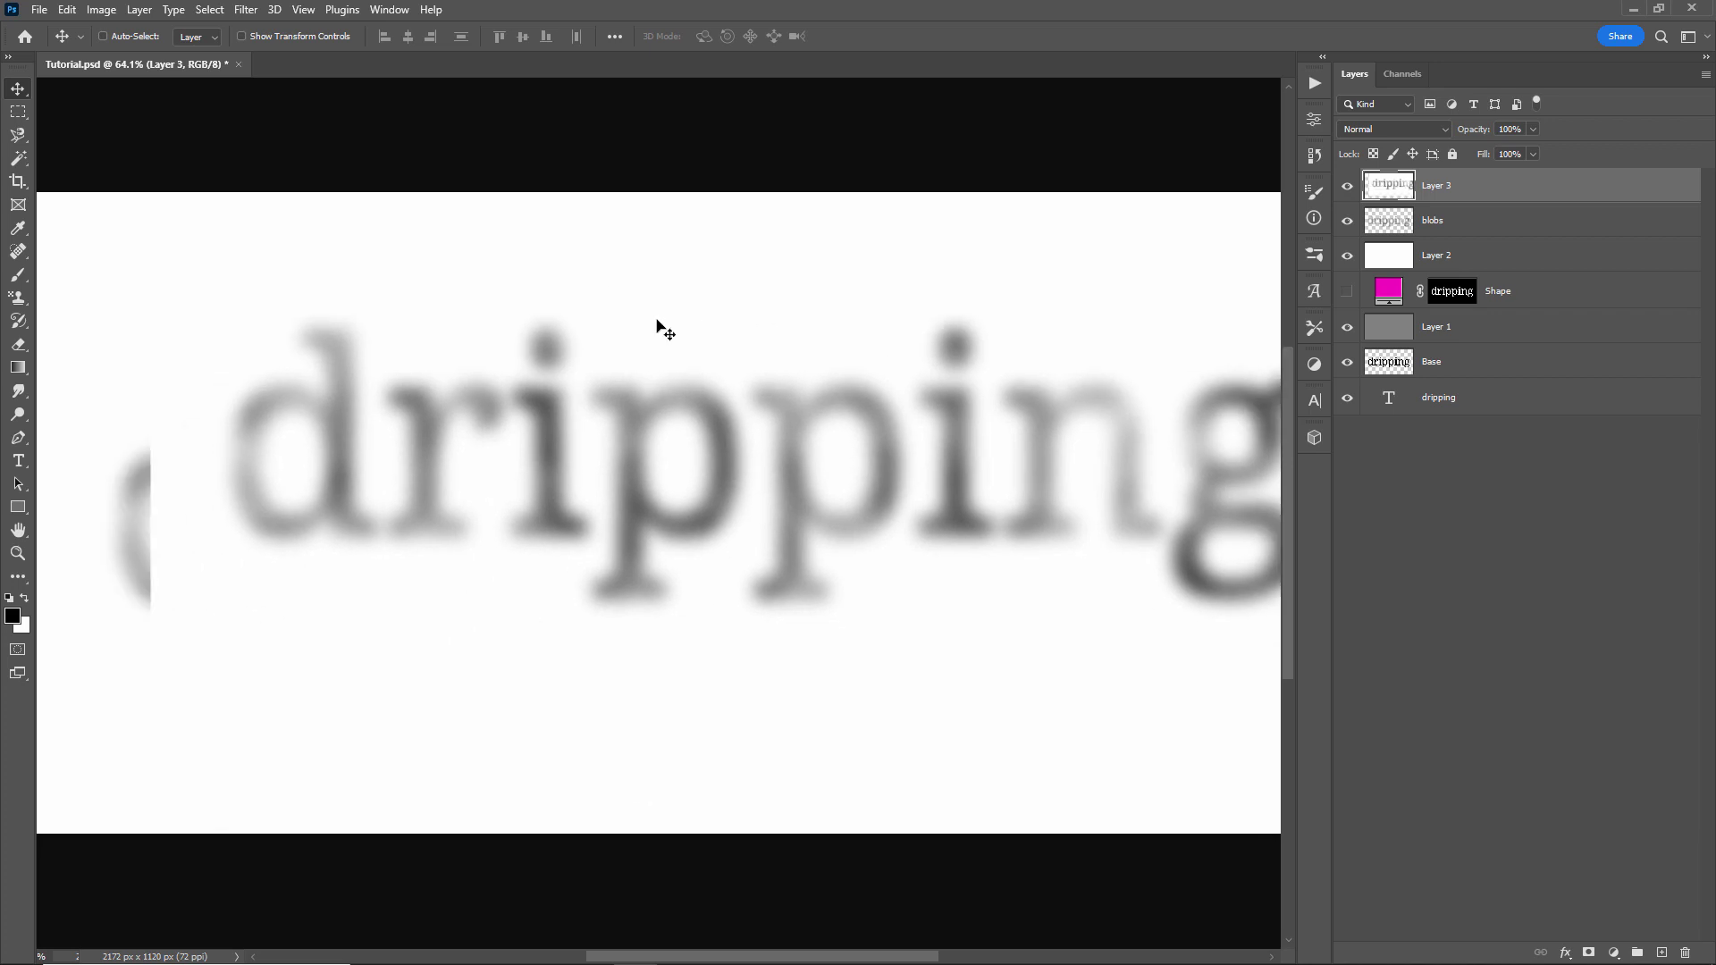
key(ctrl+z)
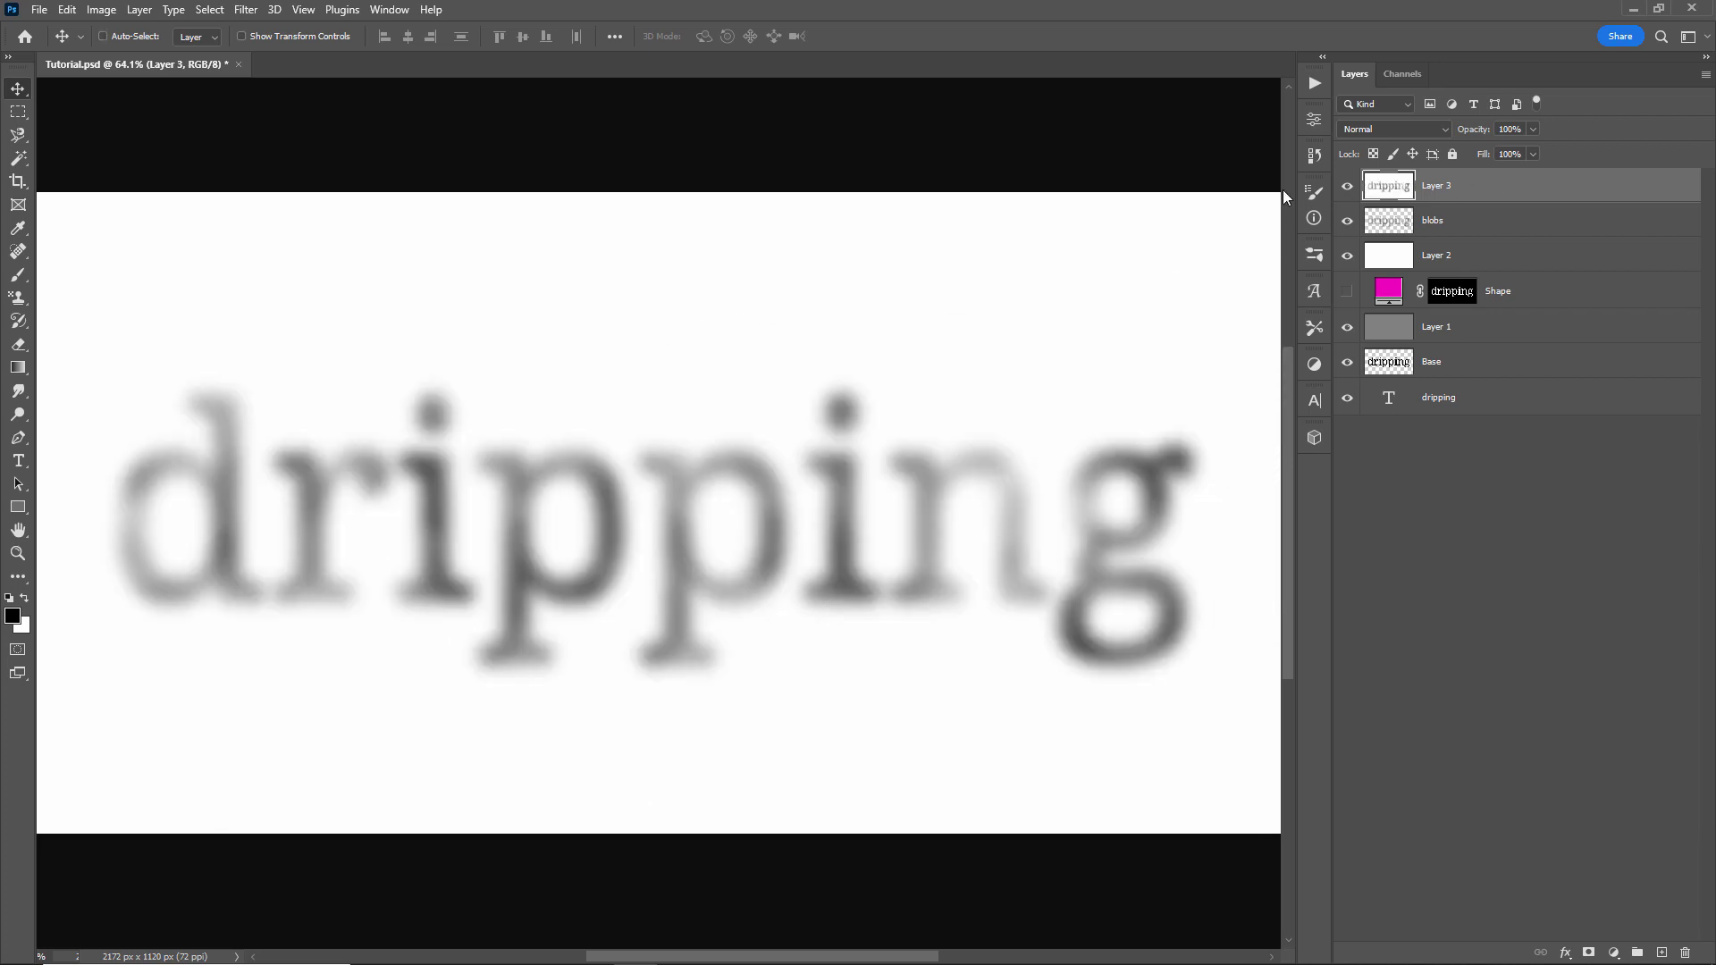
- Apply a Threshold adjustment with level 176 to the merged layer of blurred lettering
click(98, 9)
mouse_move(138, 56)
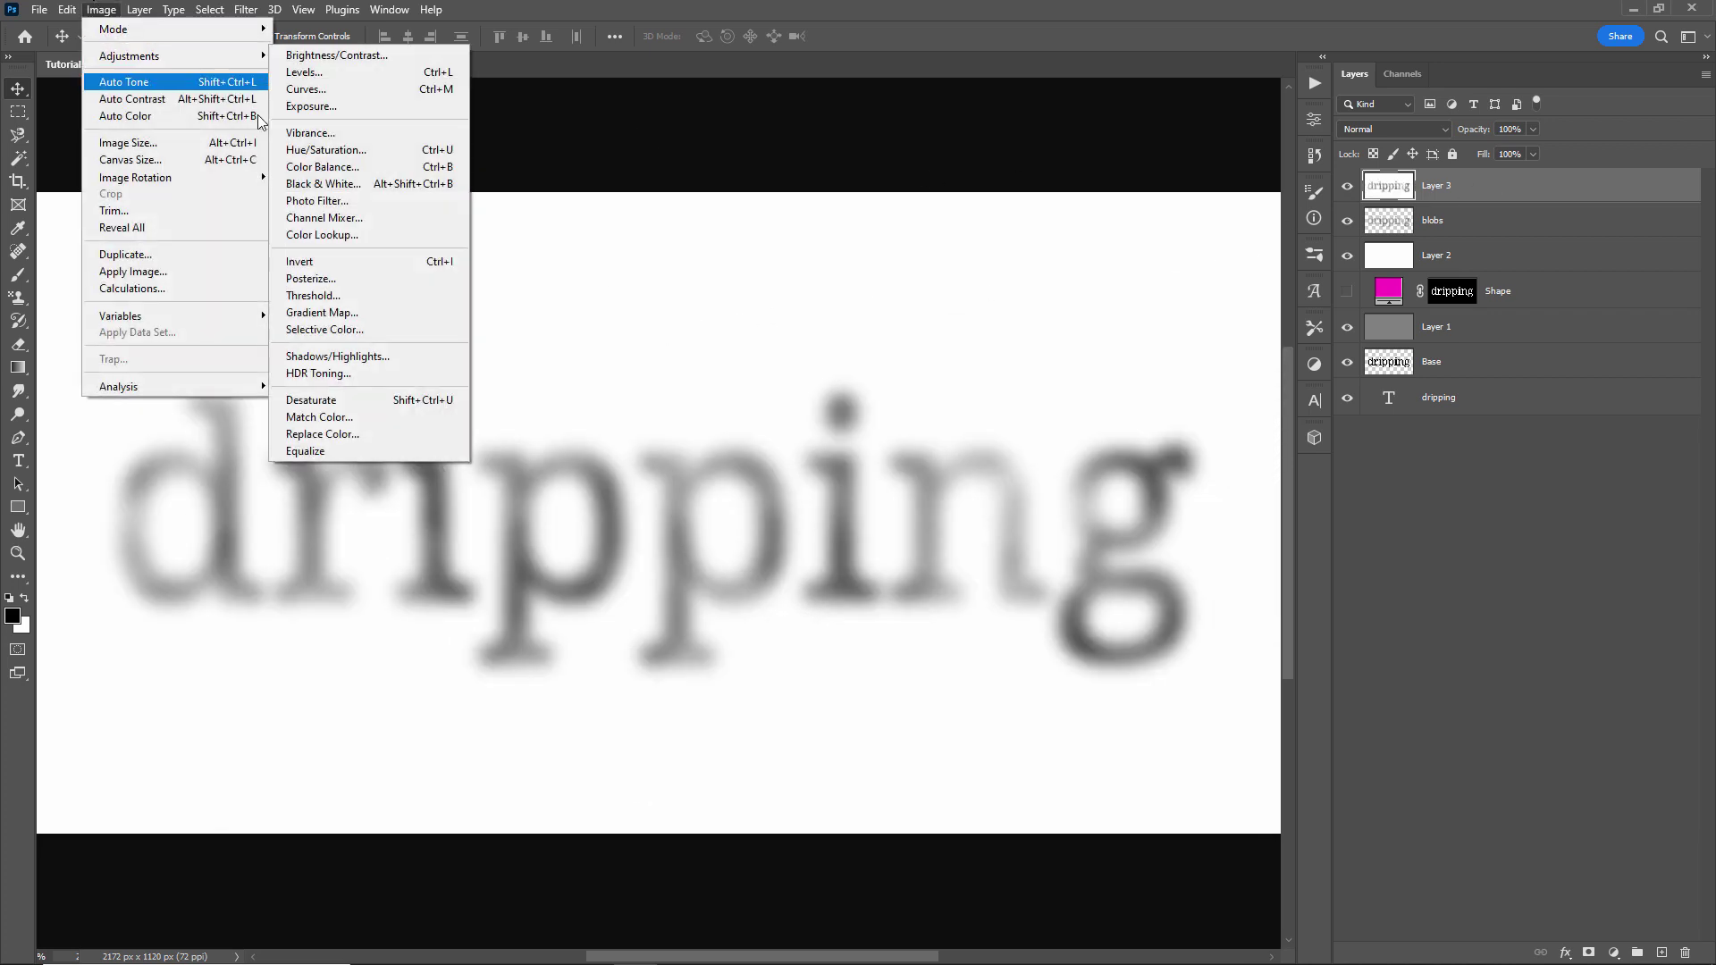
click(344, 295)
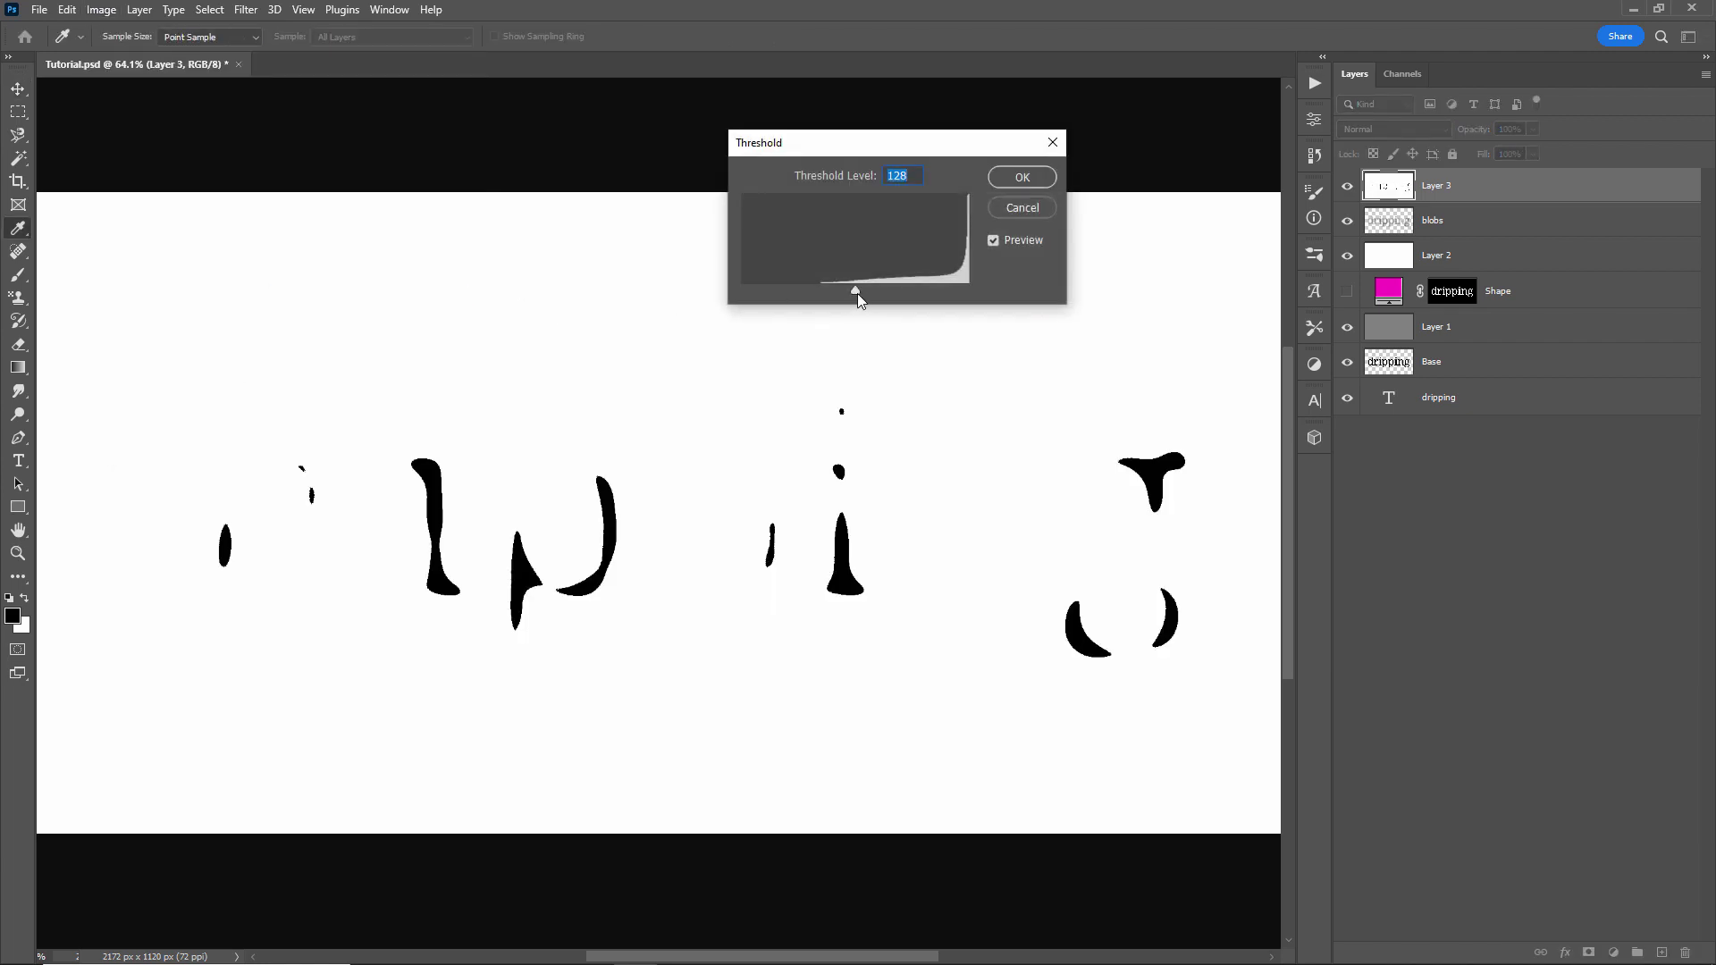
drag(856, 293, 897, 295)
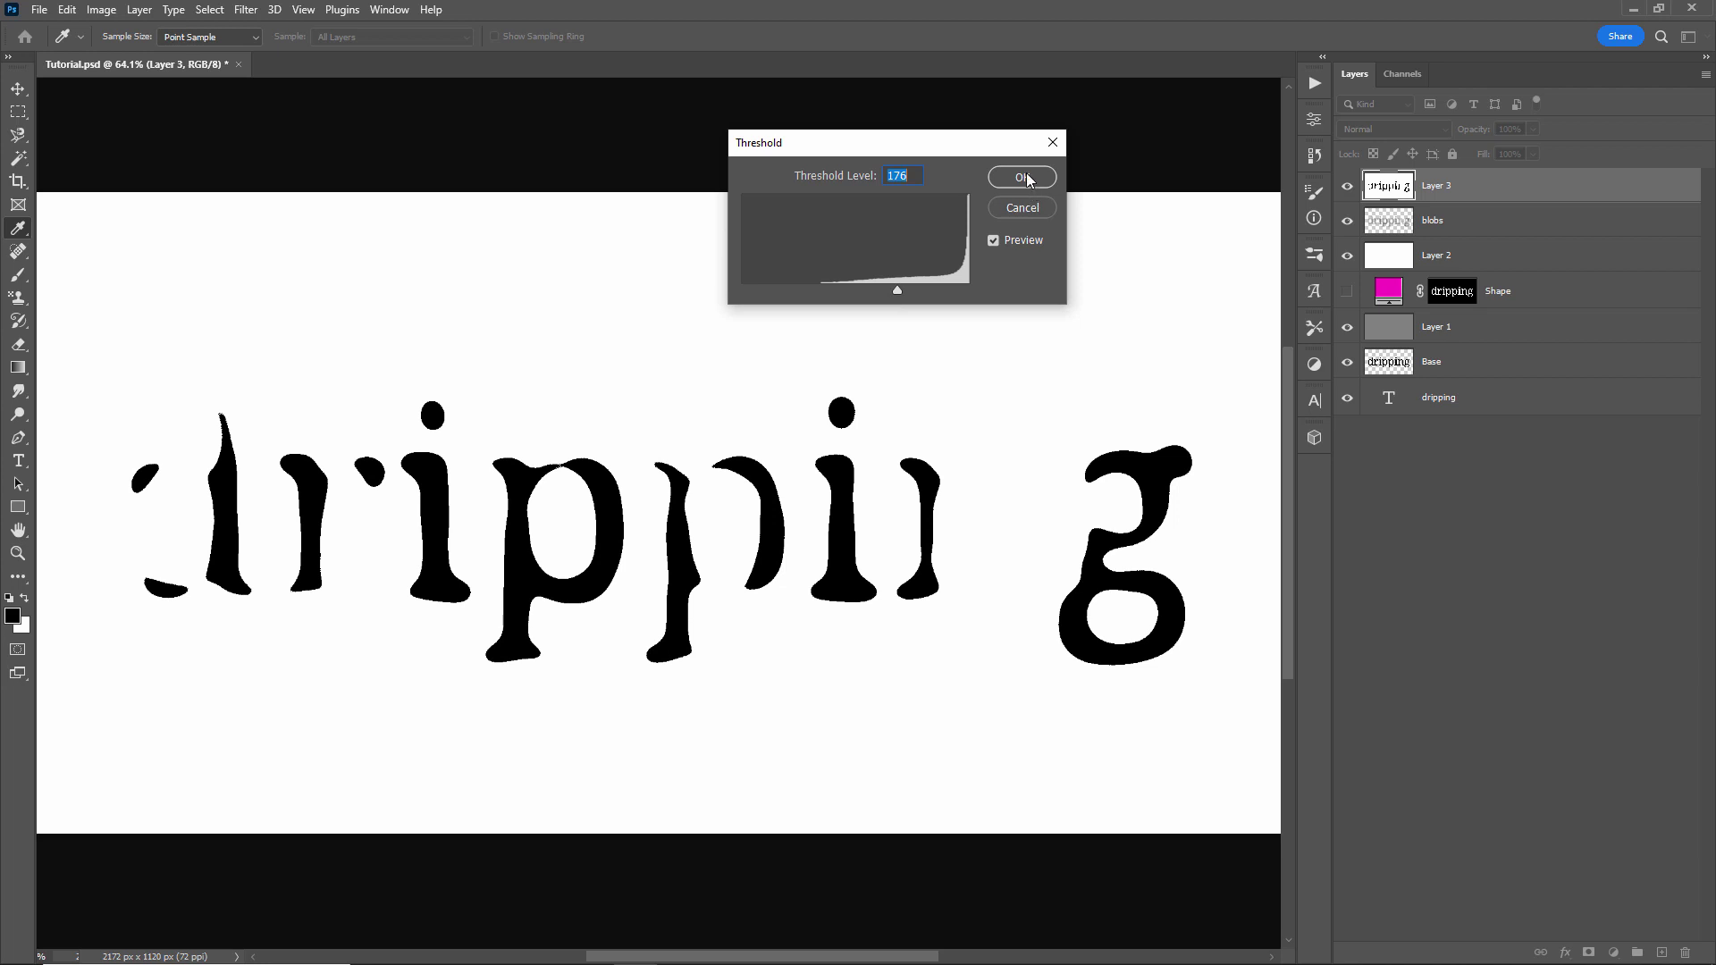
click(1023, 177)
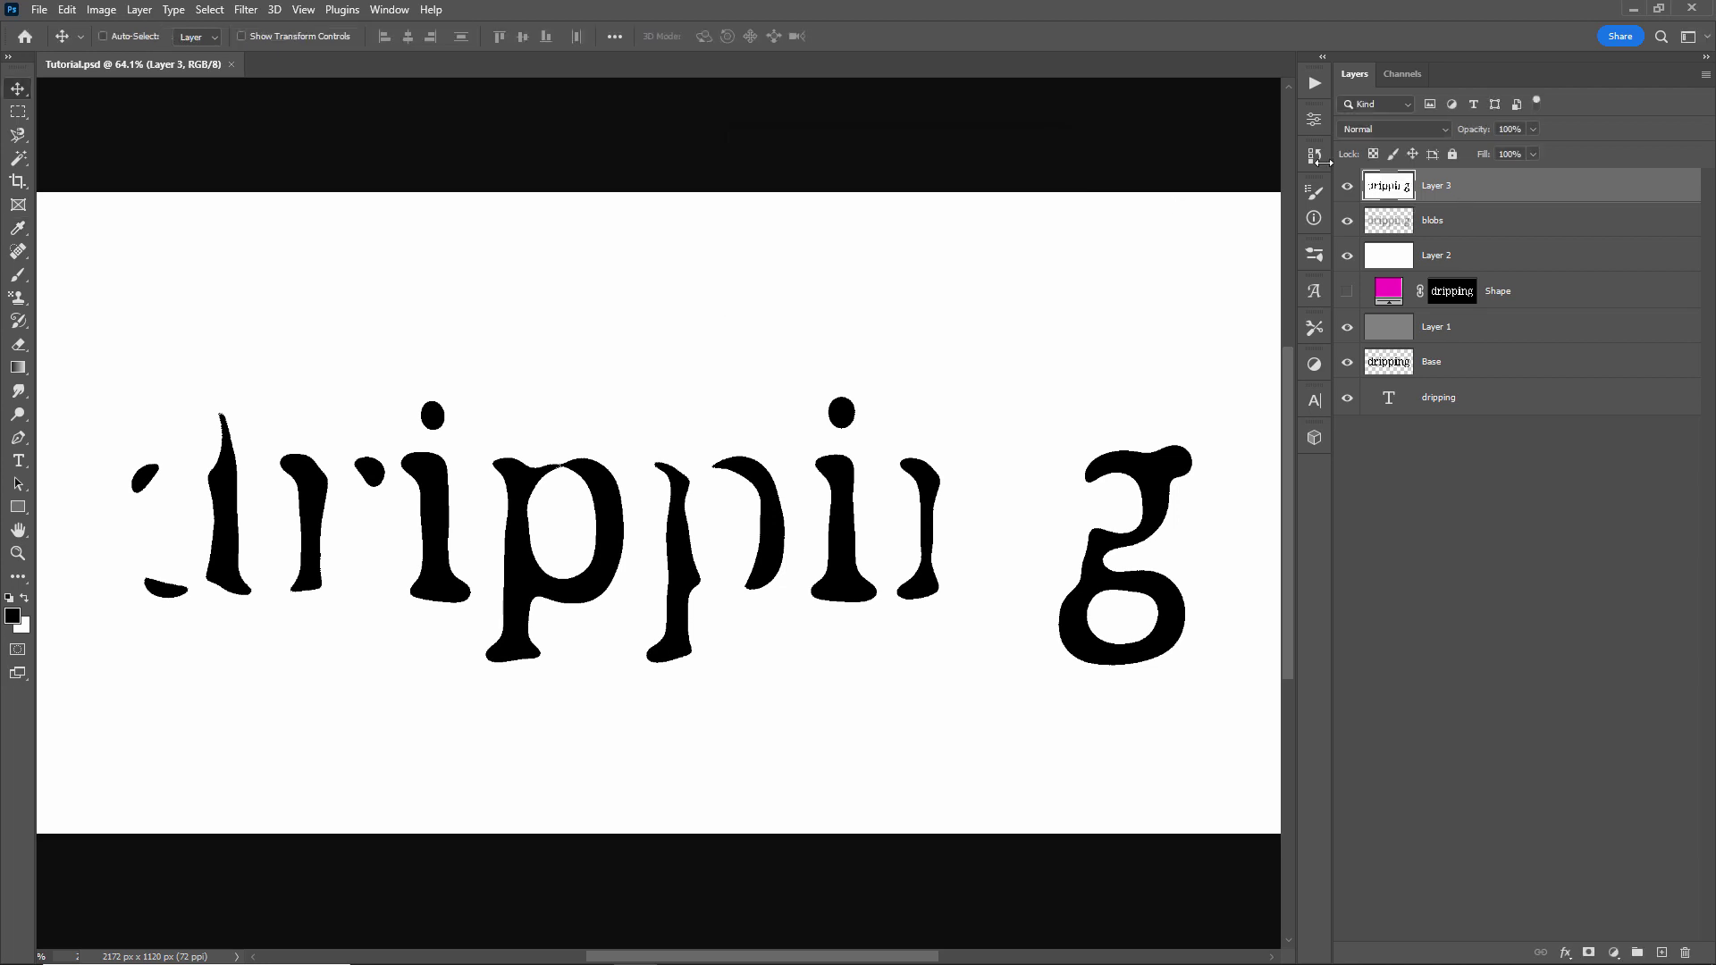
- Select the black letter fragments on the merged layer using Color Range with sampled colors and fuzziness 0
click(218, 10)
click(280, 182)
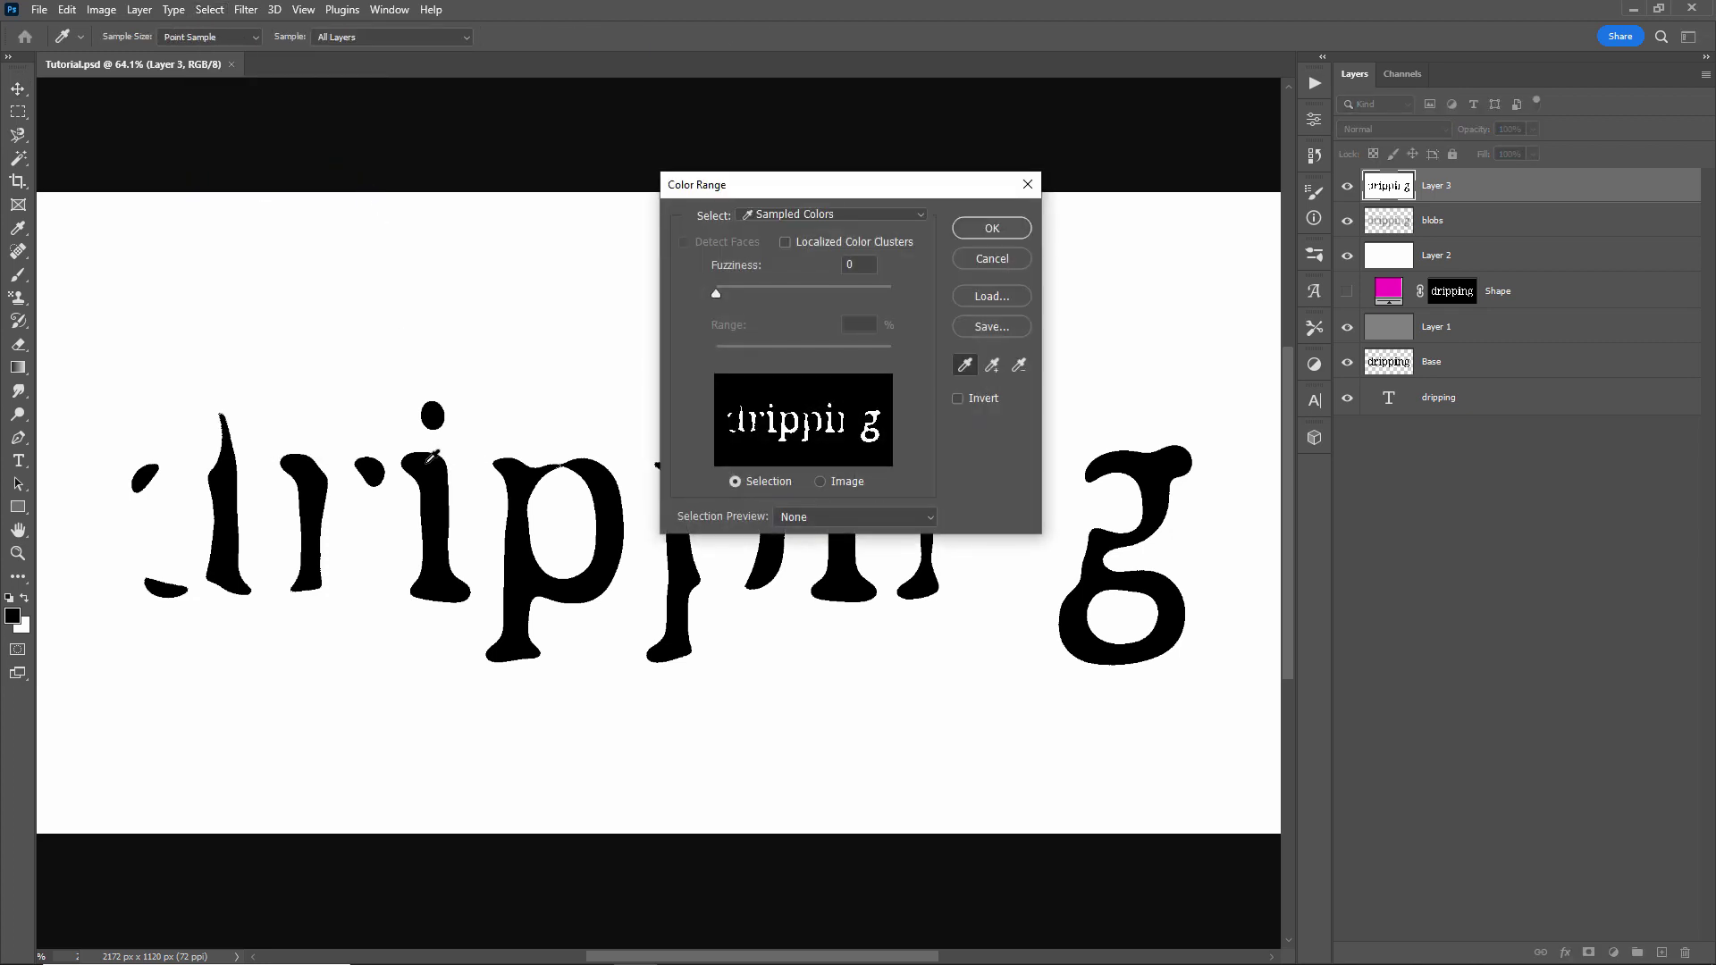
click(992, 228)
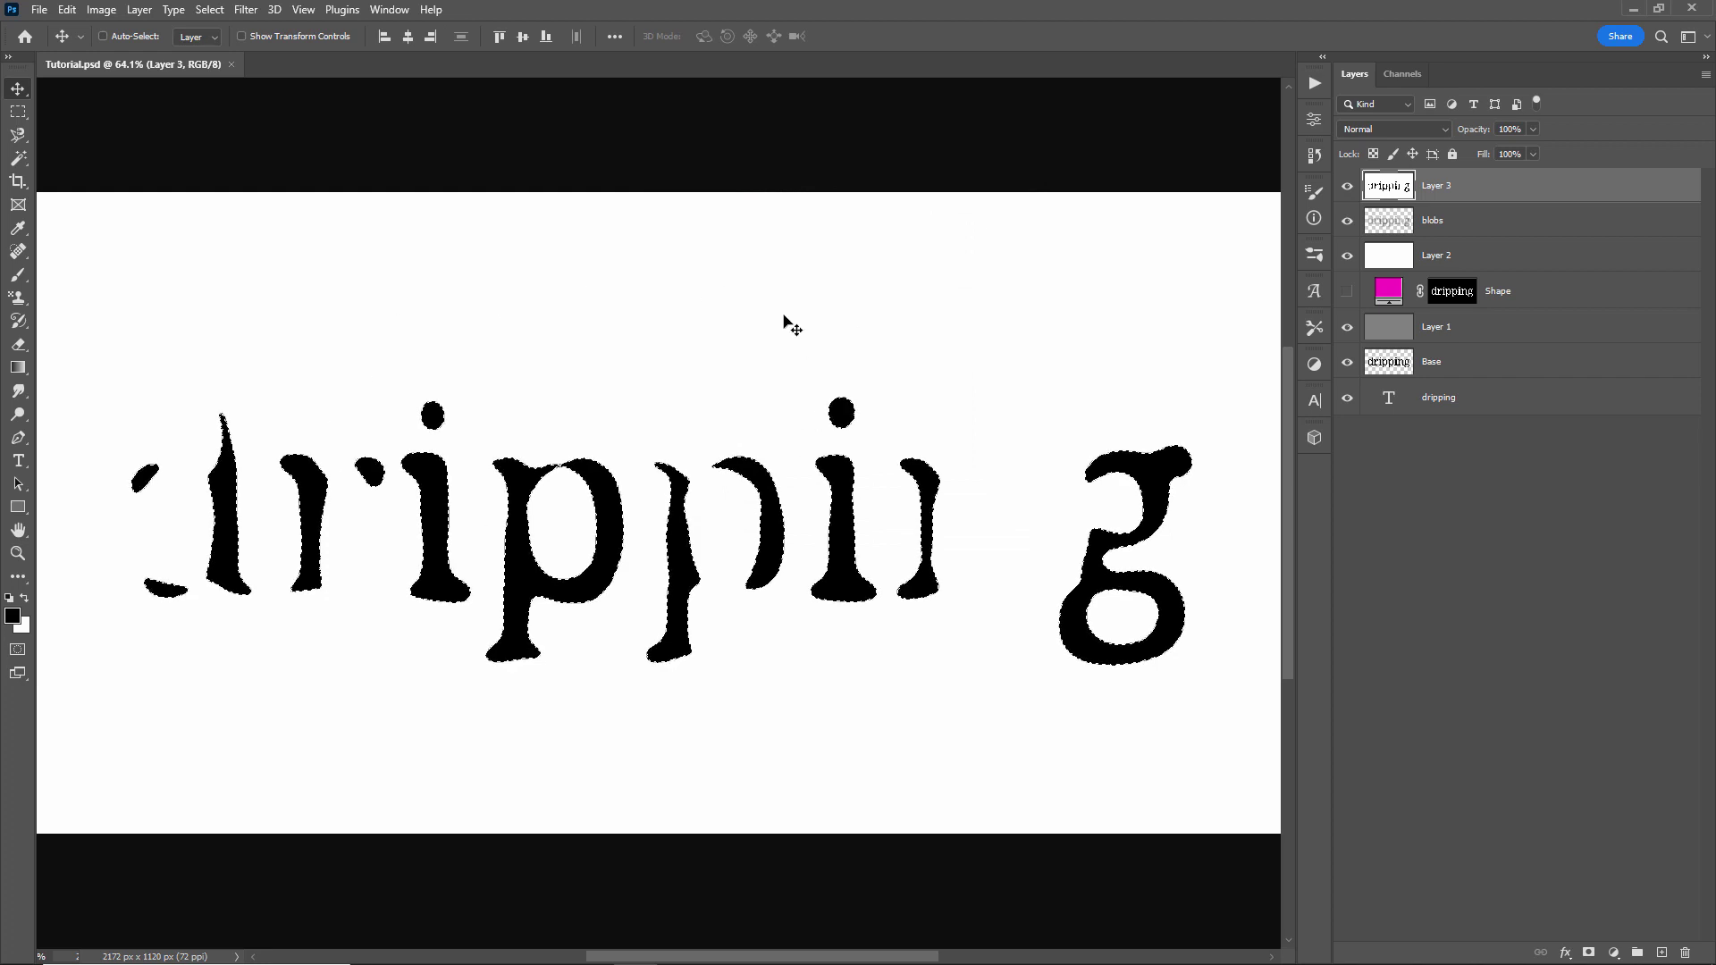
- Add a new layer above the thresholded layer, fill the selection with the black foreground color and deselect
key(ctrl+shift+n)
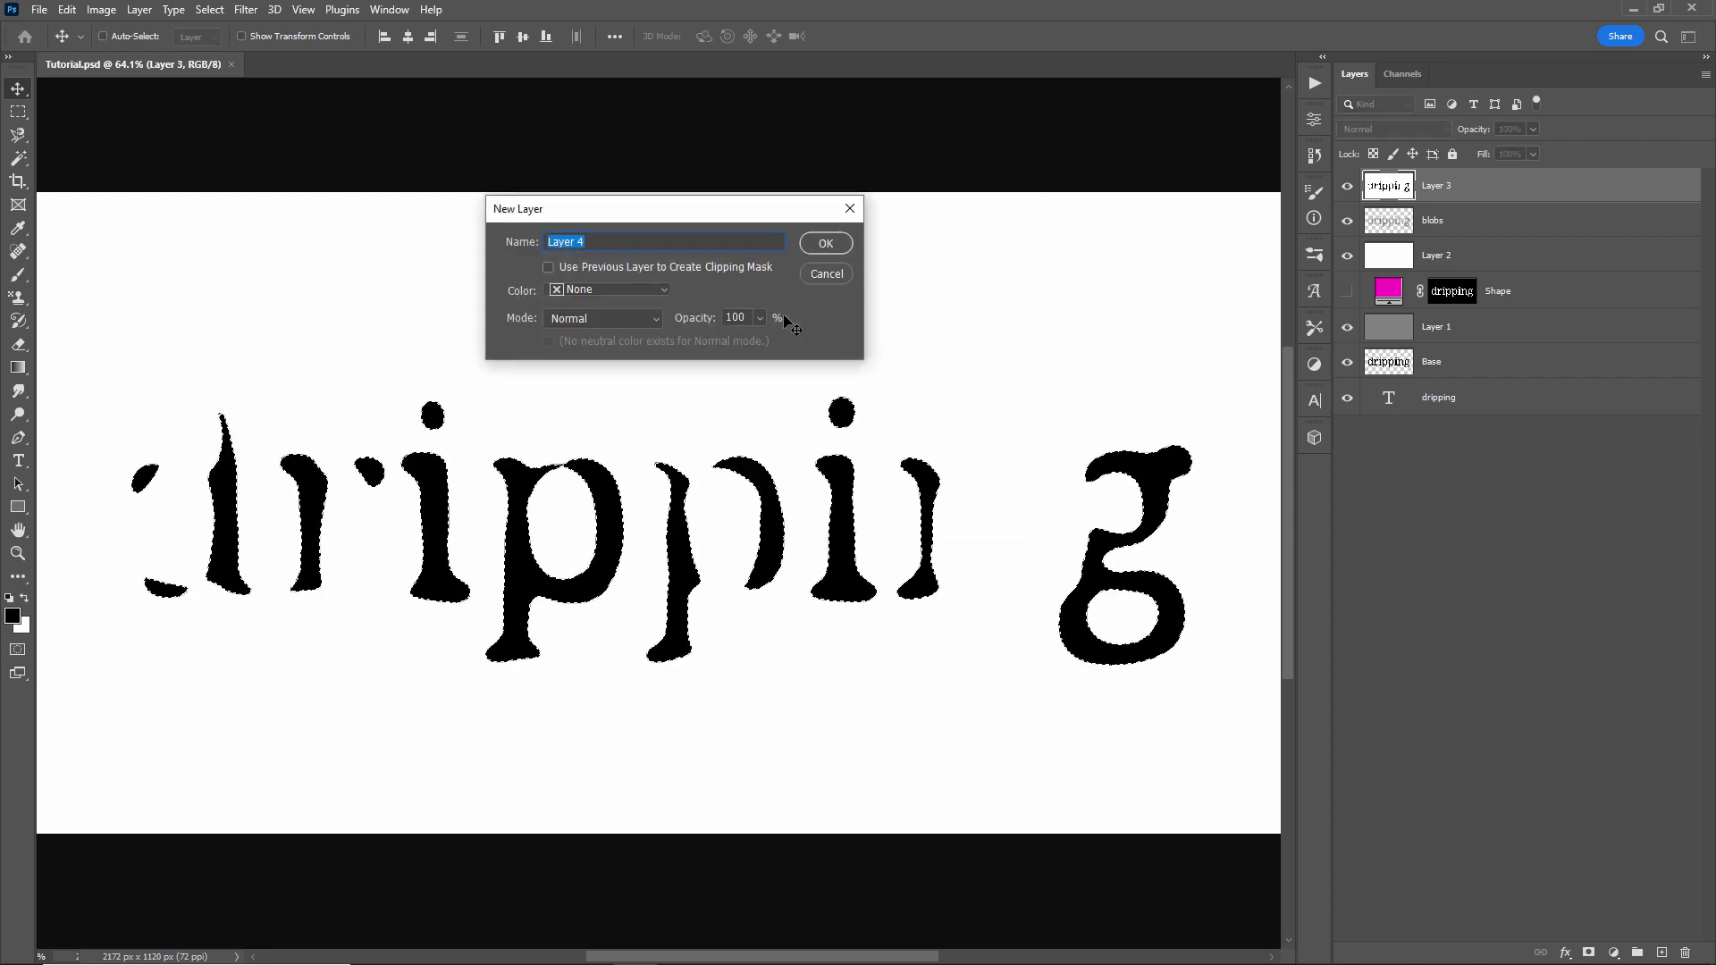
key(Return)
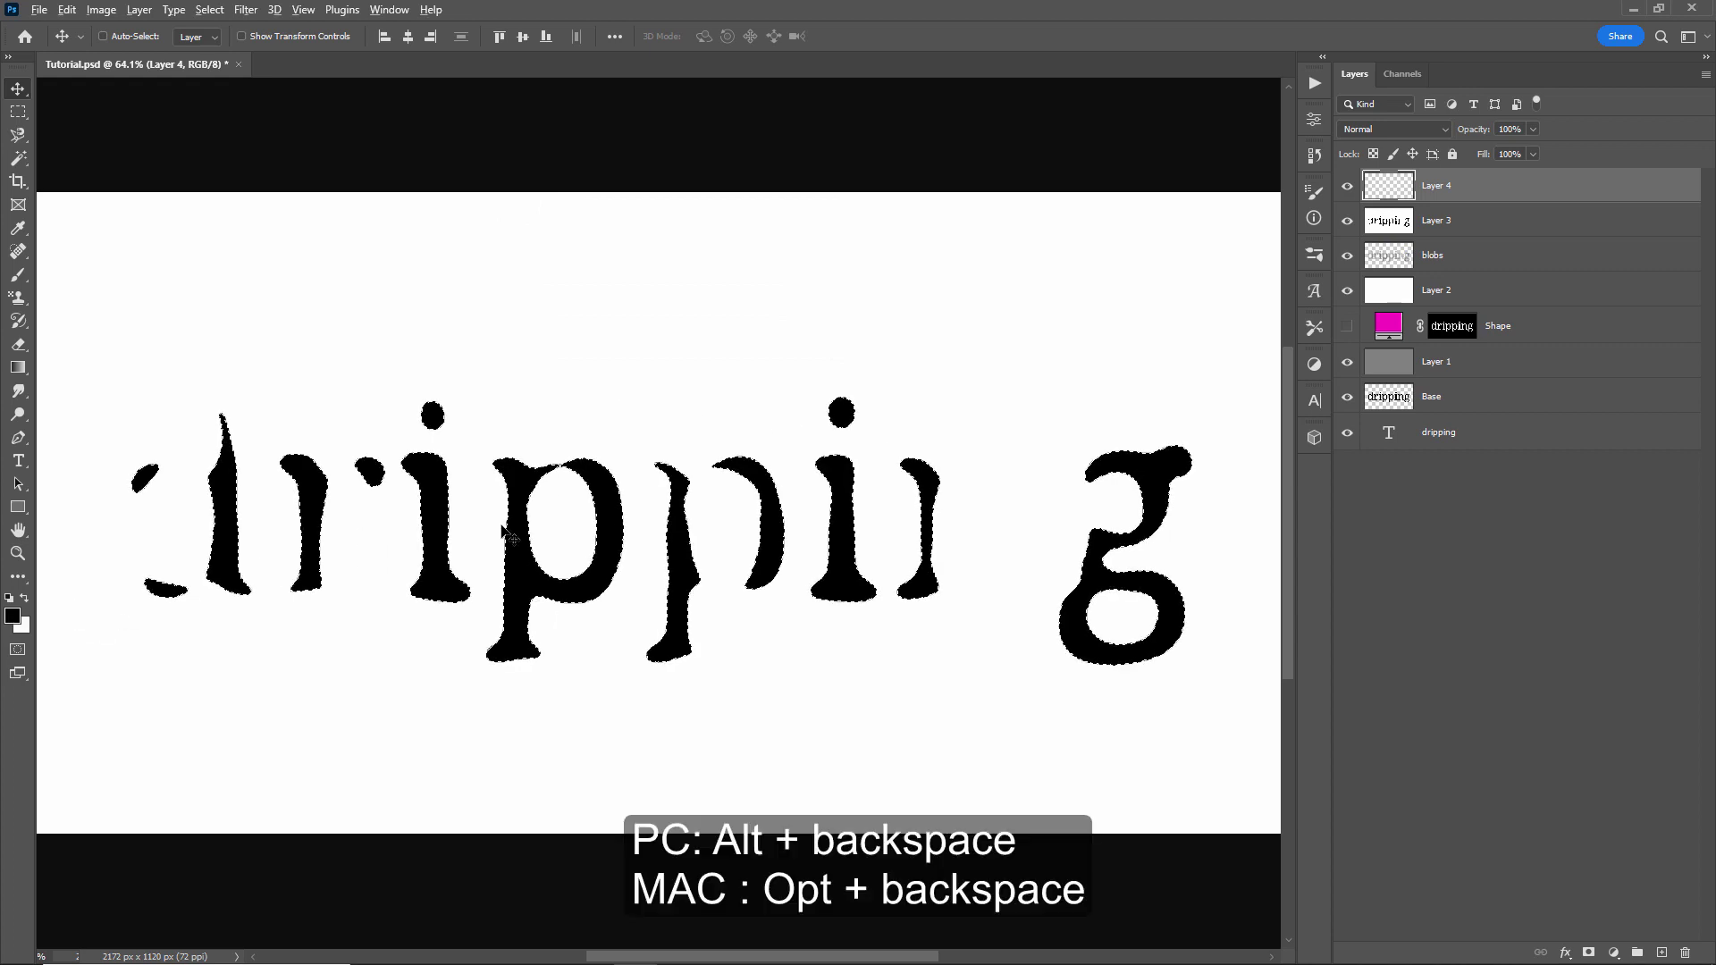
key(alt+BackSpace)
key(ctrl+d)
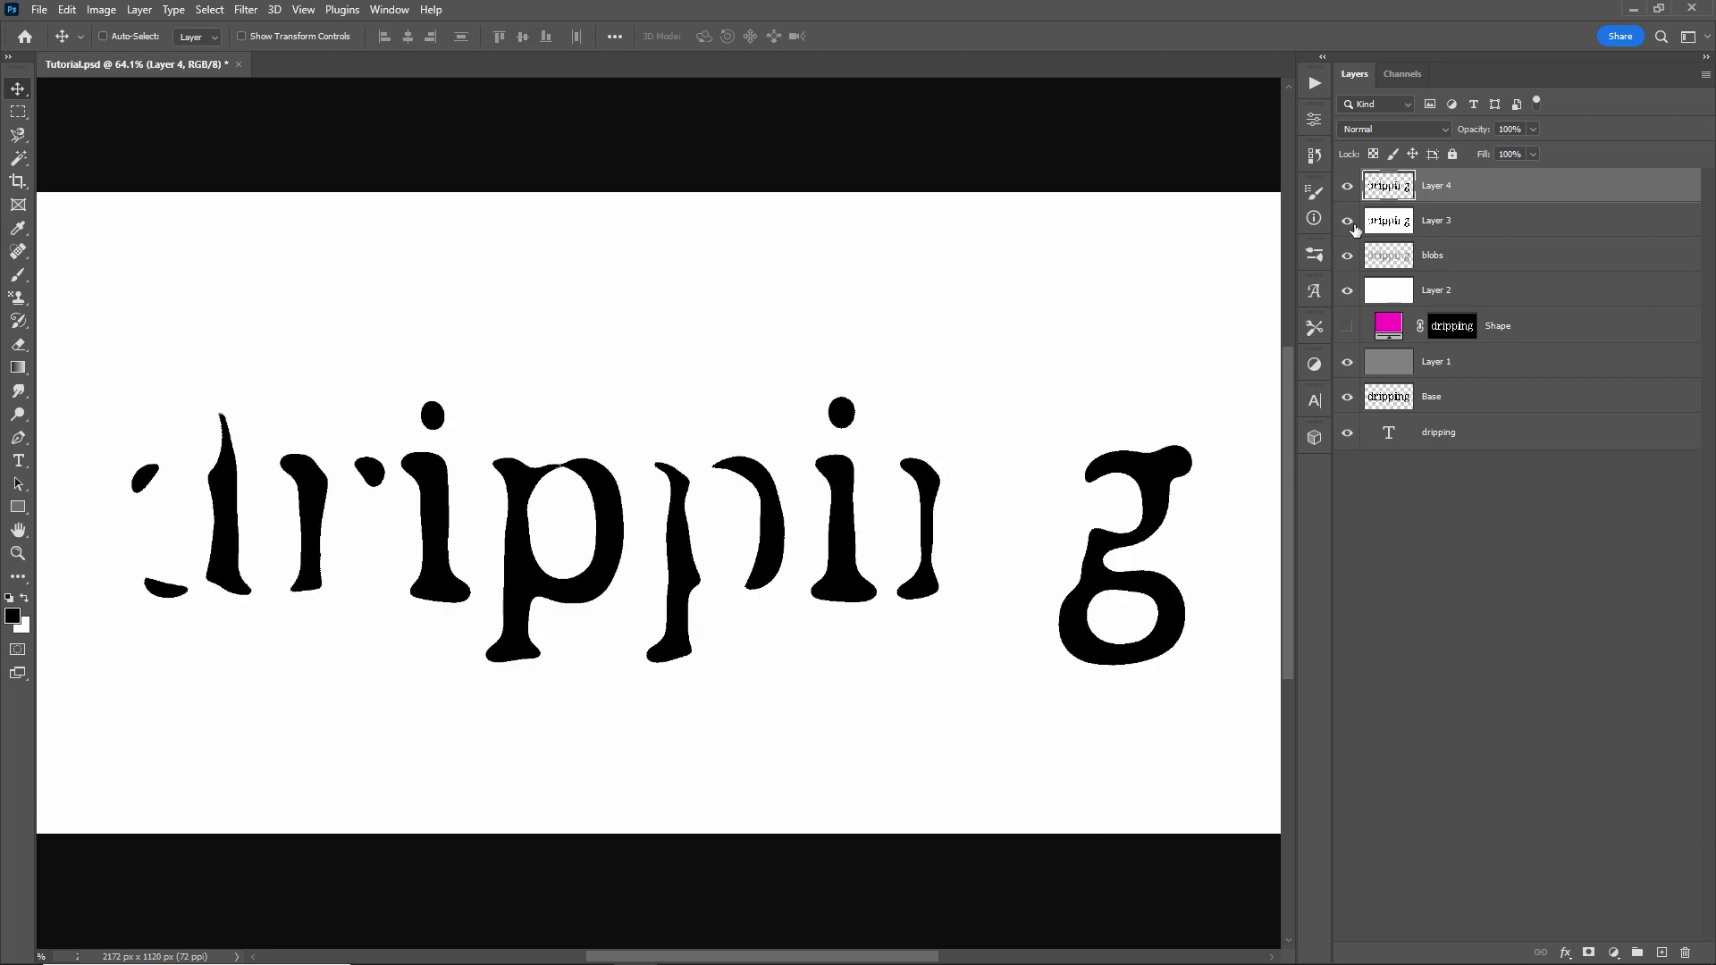
drag(772, 378, 803, 184)
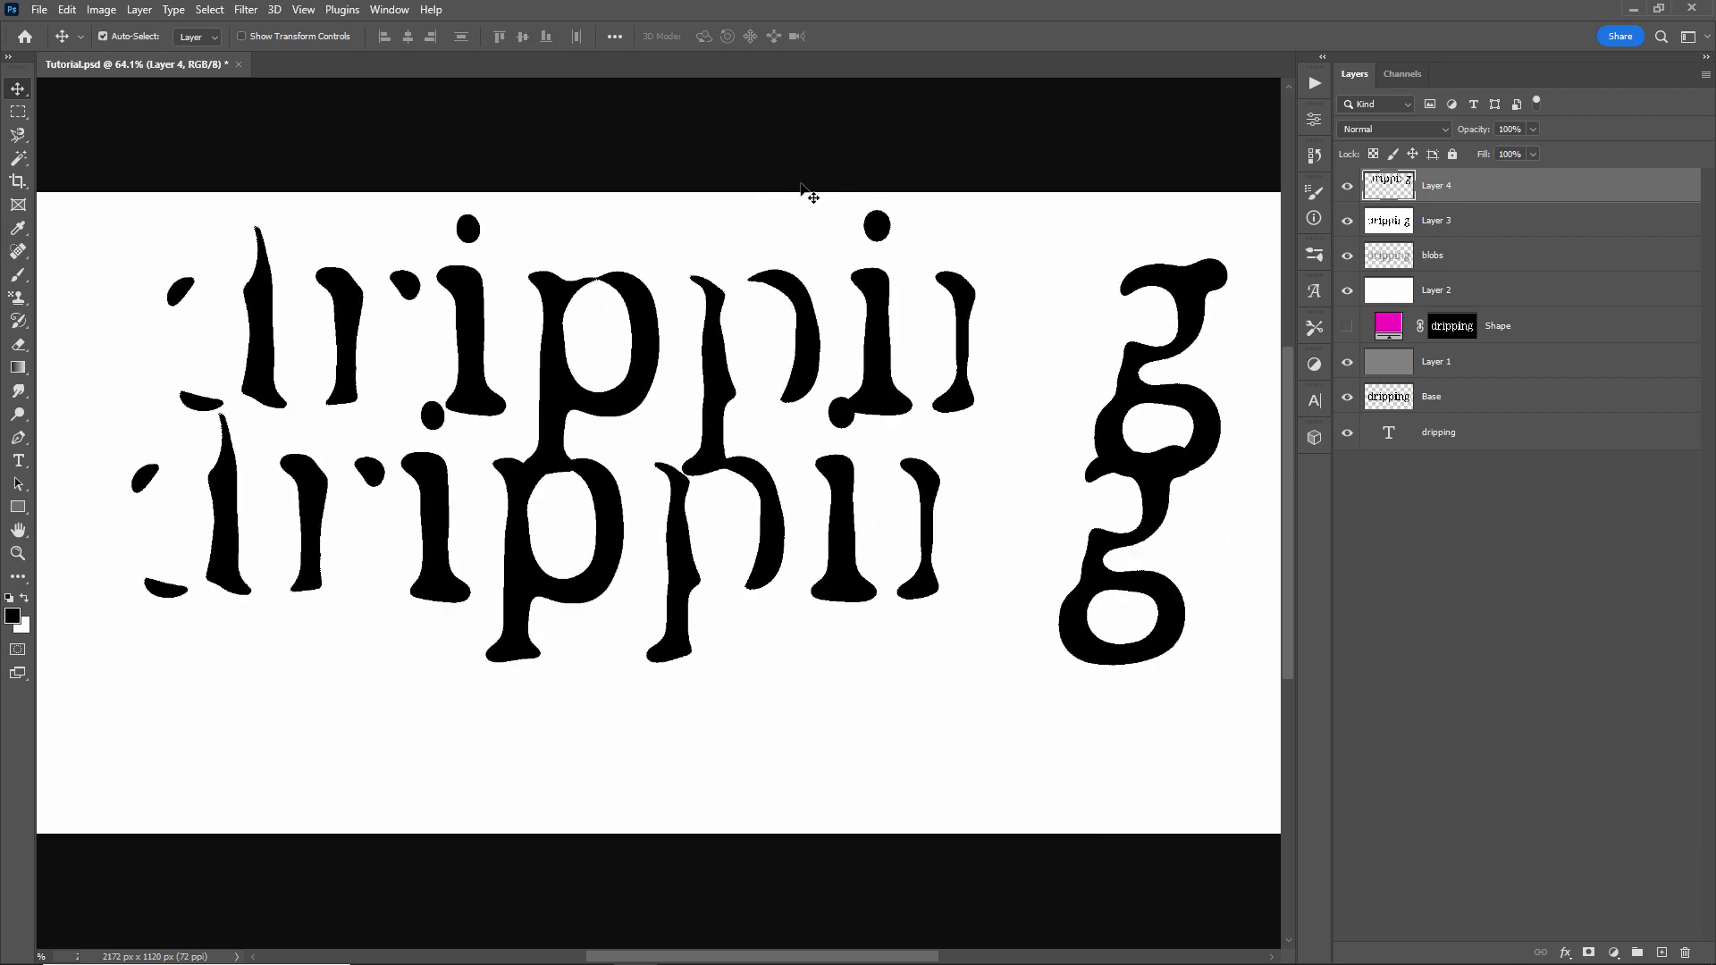
key(ctrl+z)
- Delete the thresholded merged layer, the blobs layer and the white layer beneath it
click(1489, 229)
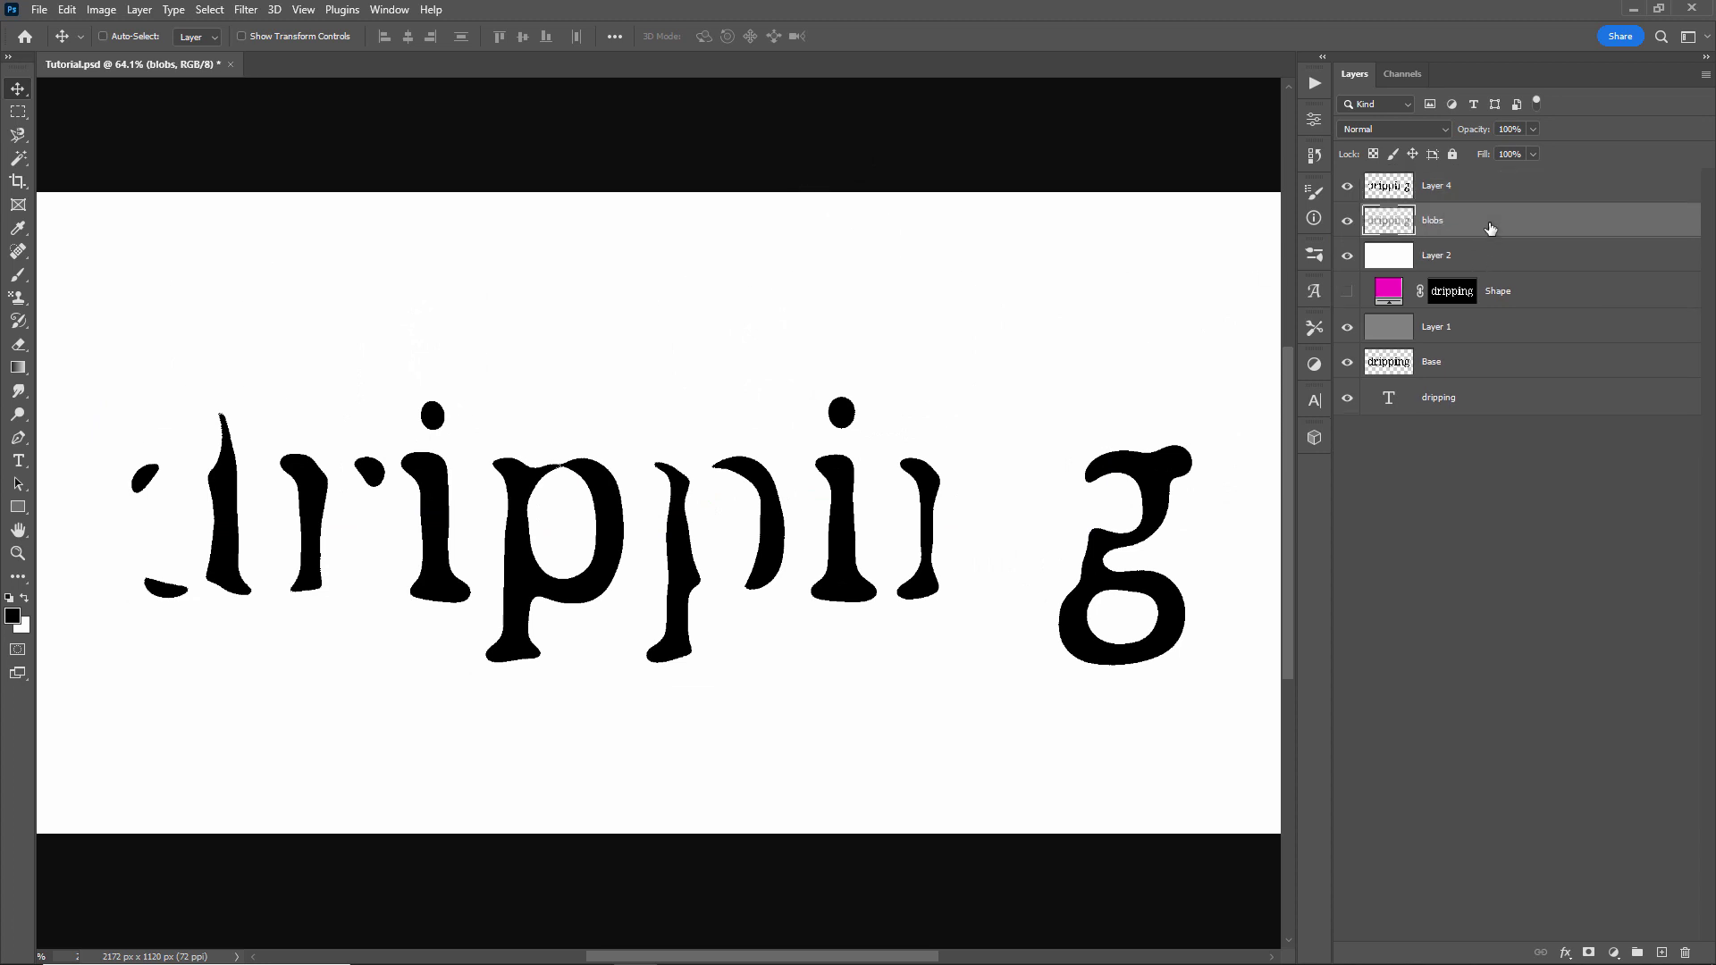
key(Delete)
key(Delete)
key(Delete)
- Rename the black letter fragments layer as "Drips area" and show the Shape layer again
click(1433, 193)
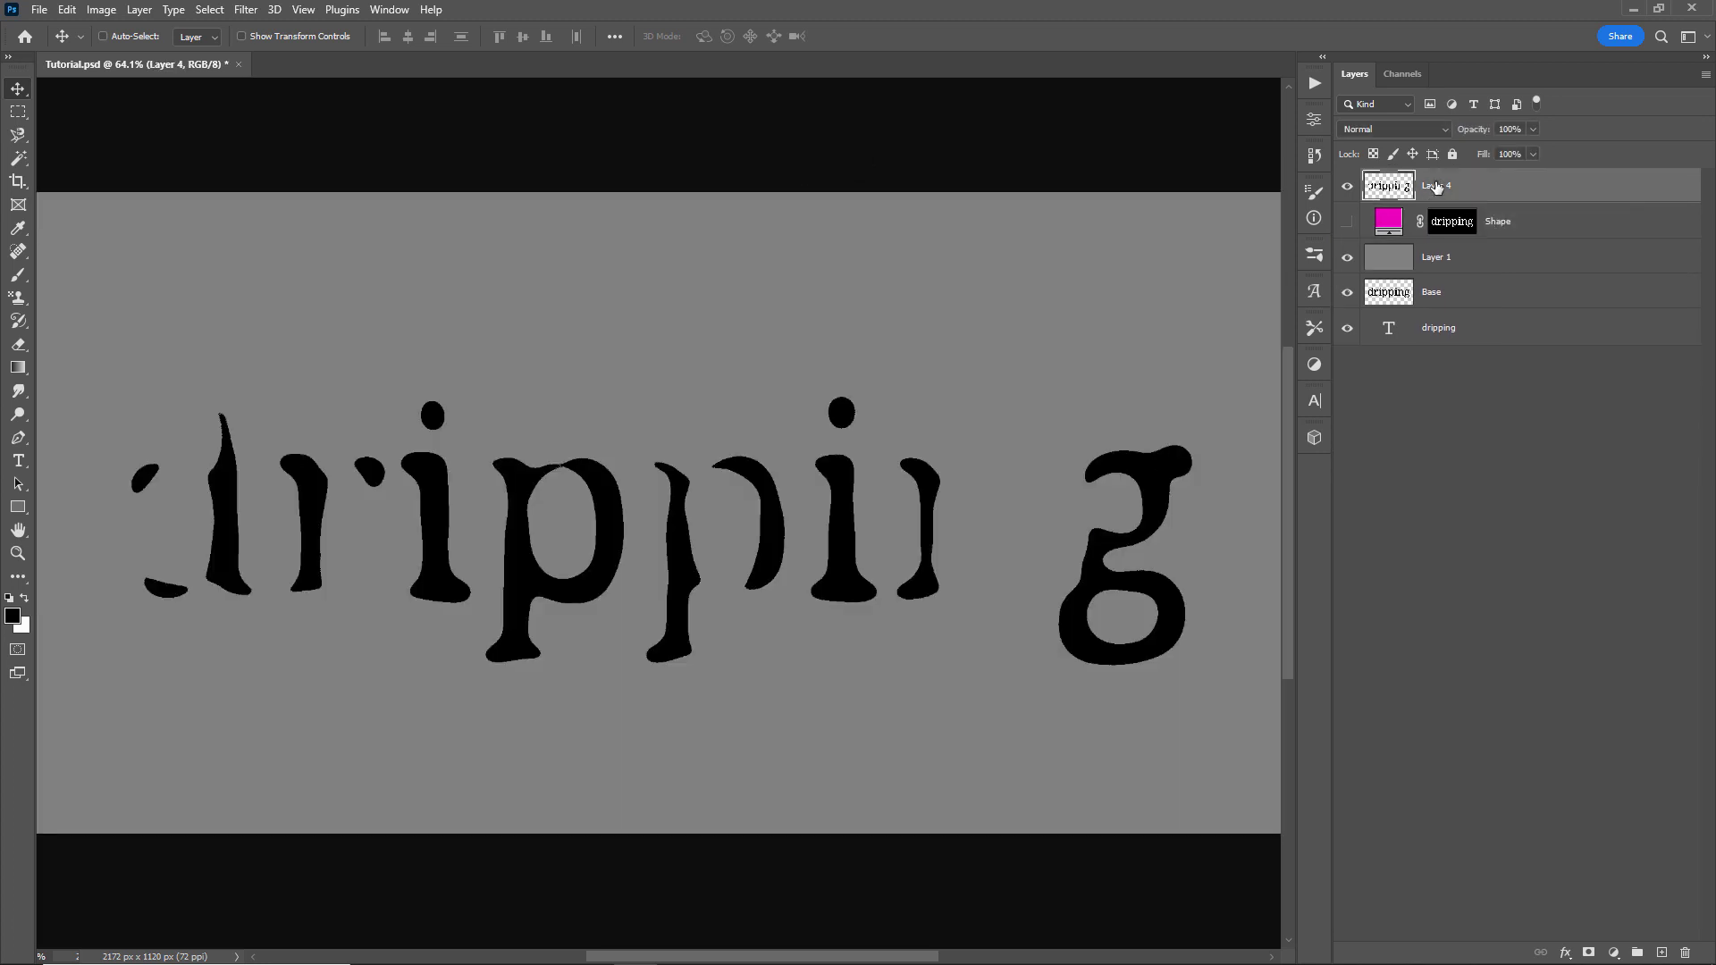
double_click(1438, 184)
text(Drips area)
key(Return)
click(1347, 221)
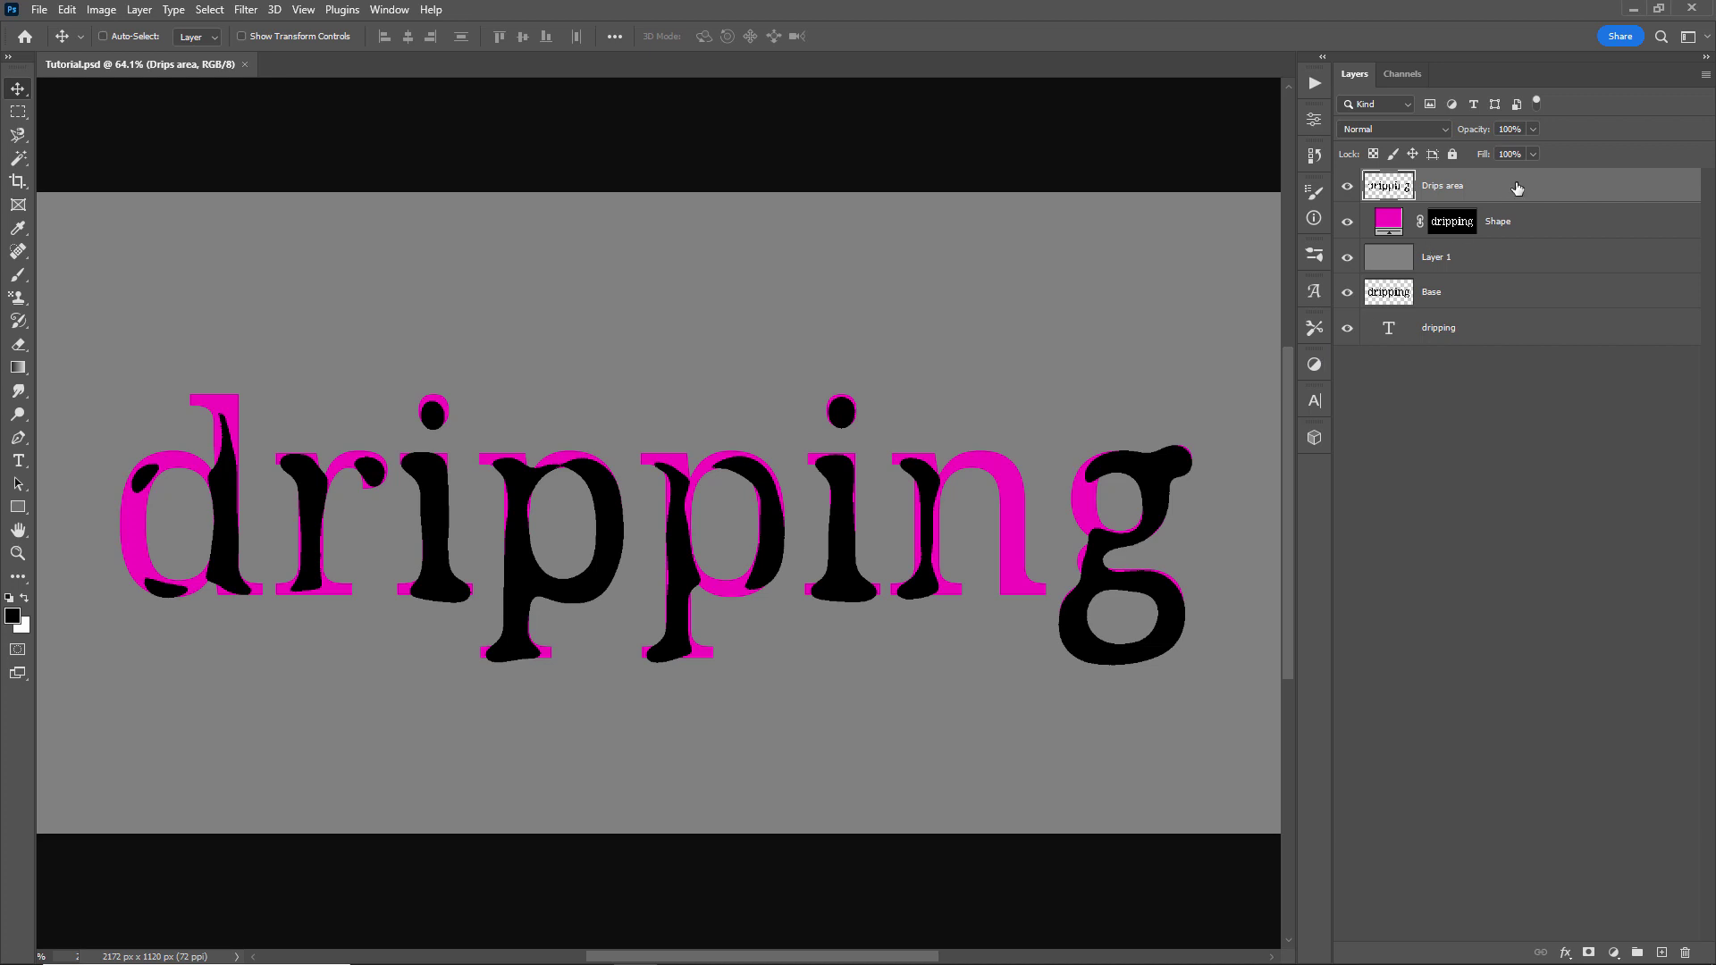
- Add a new layer above Drips area and fill it with 50% Gray in Normal mode at 100% opacity
key(ctrl+shift+n)
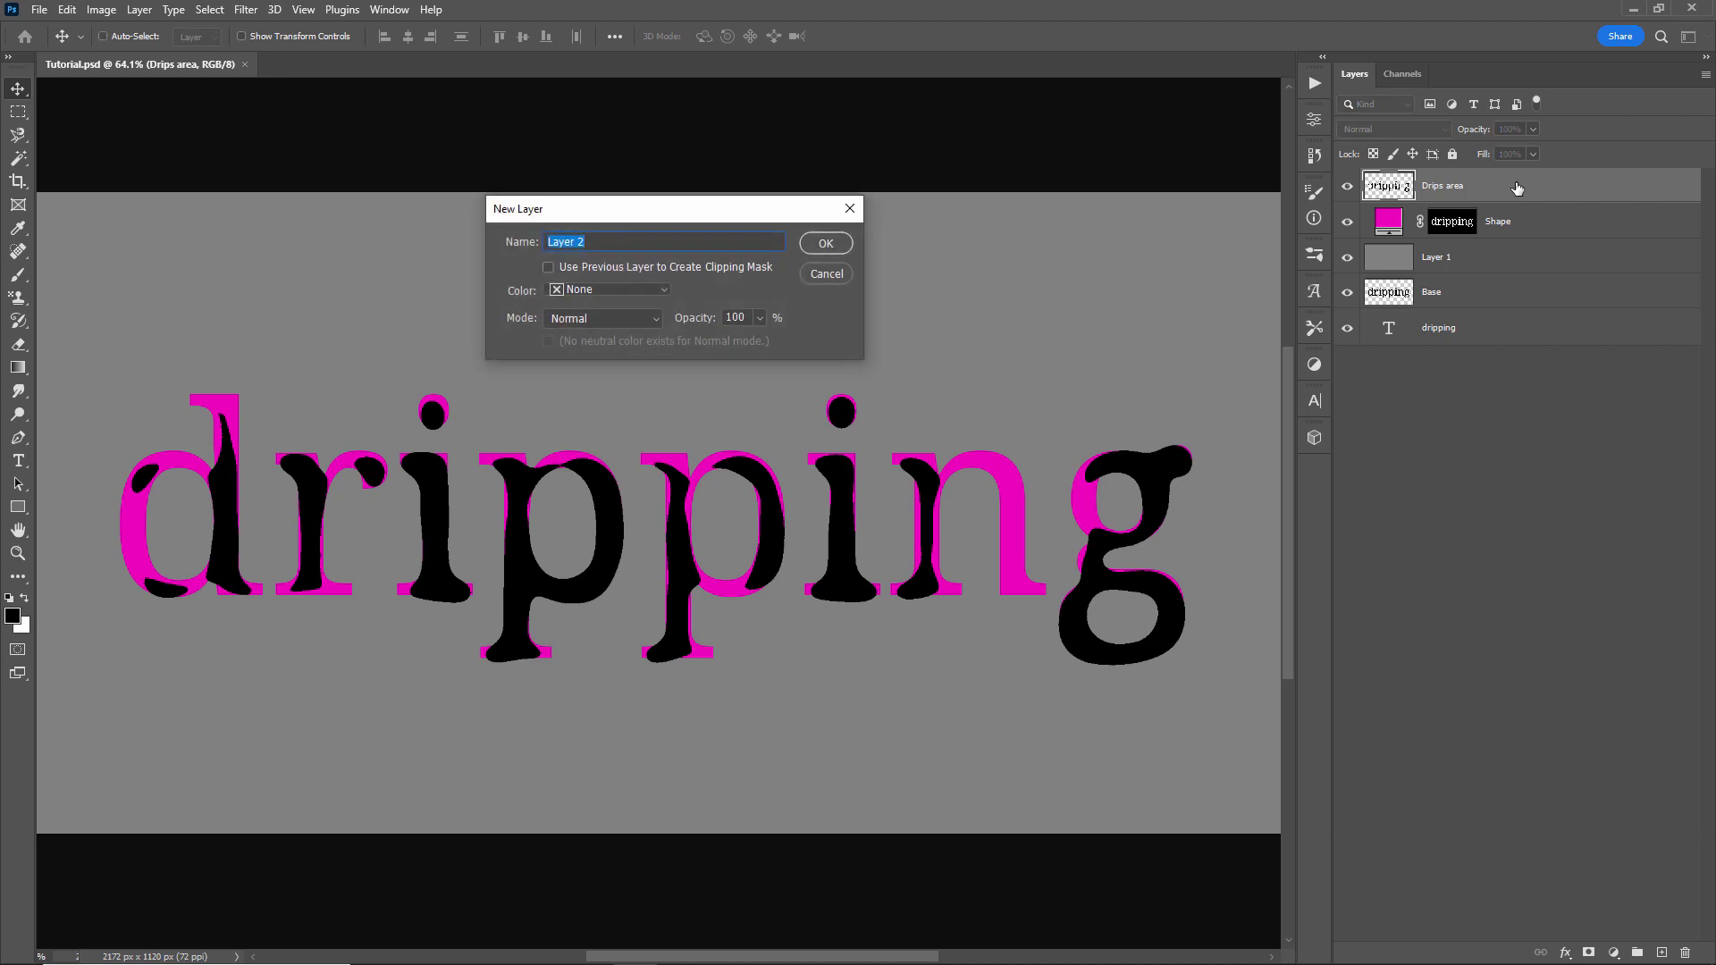
click(822, 238)
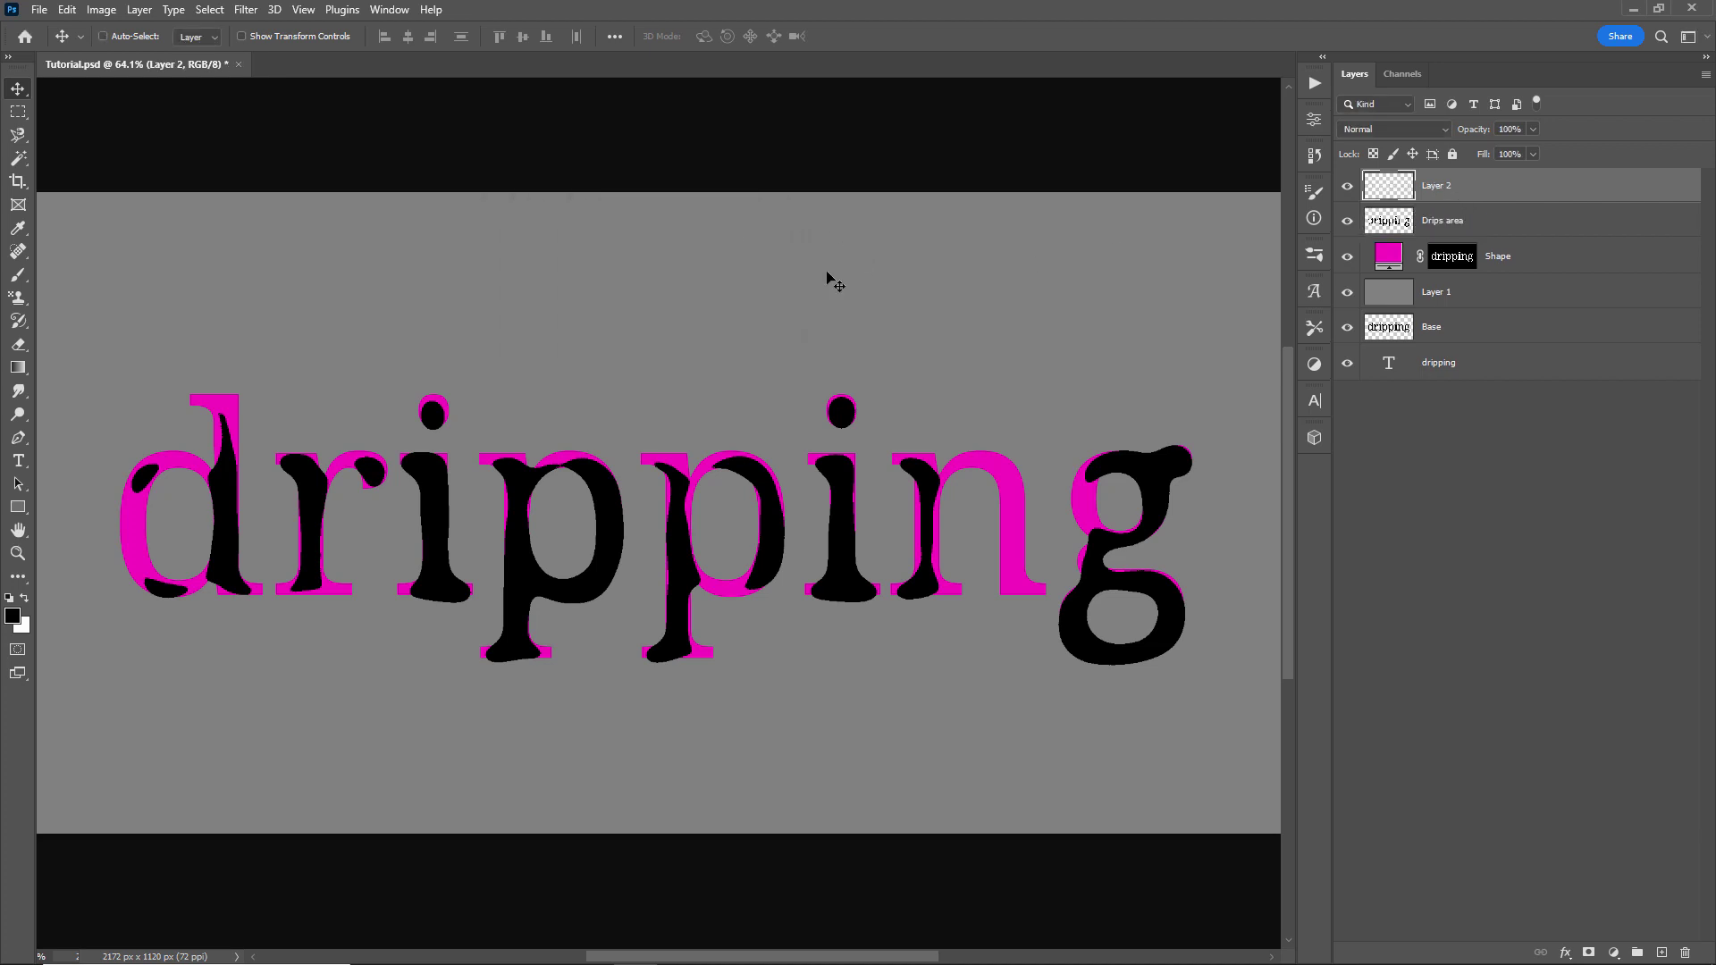
key(shift+F5)
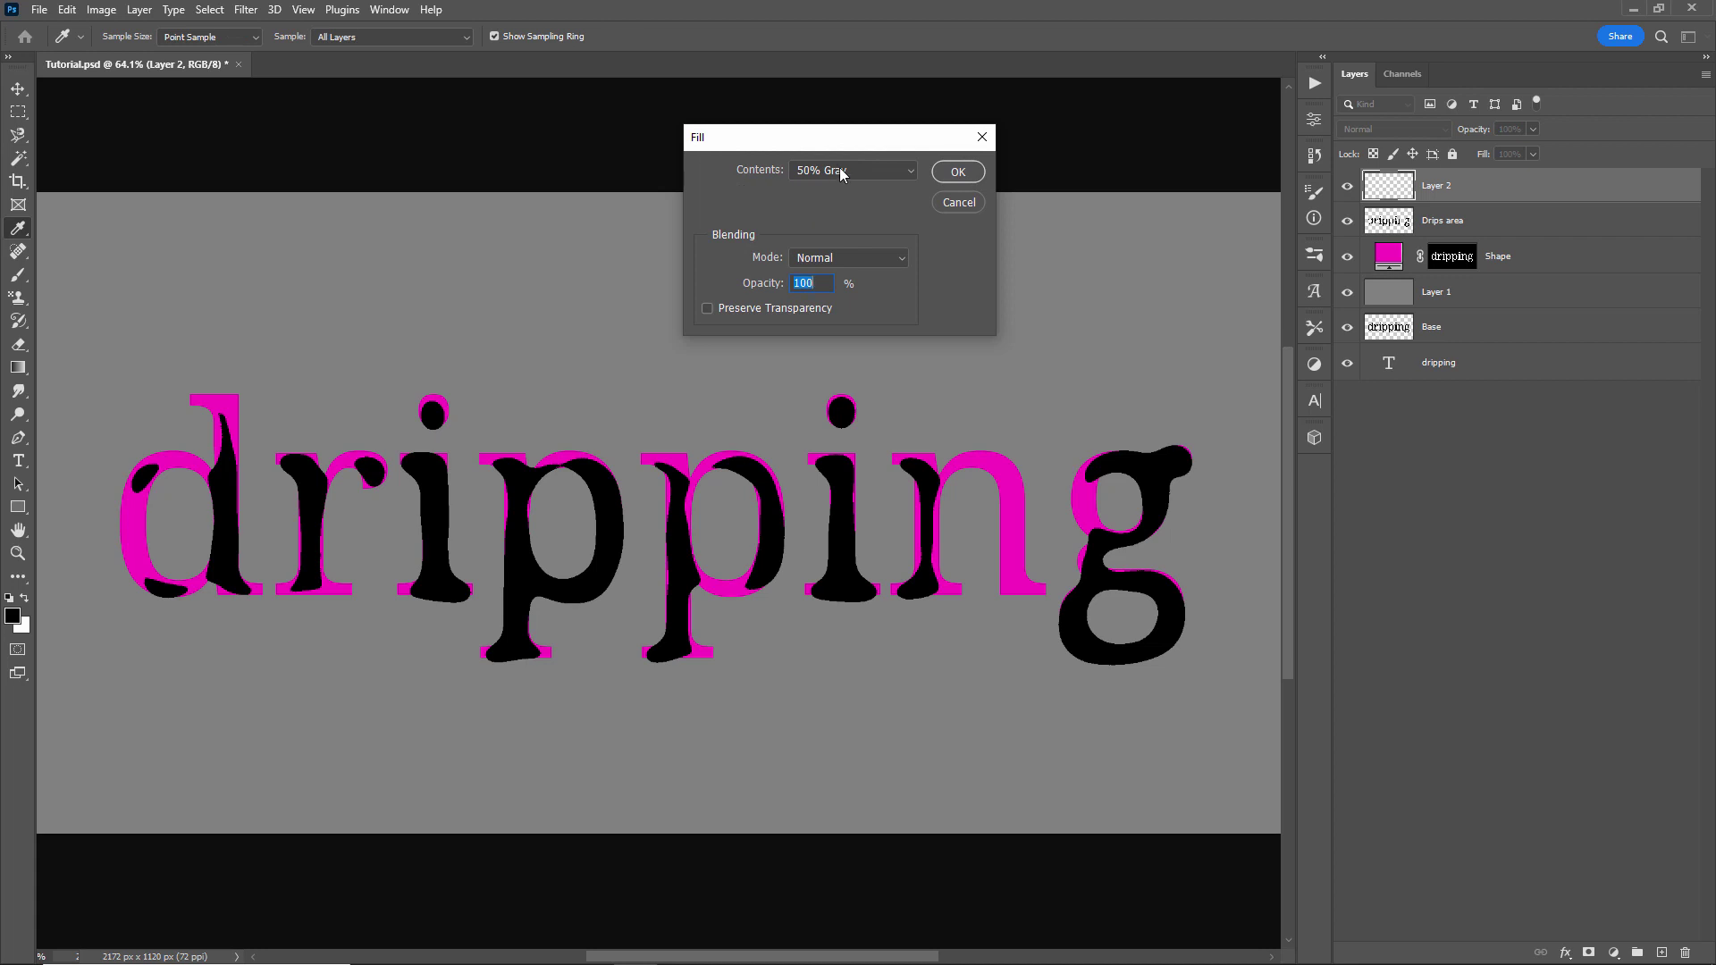
click(957, 171)
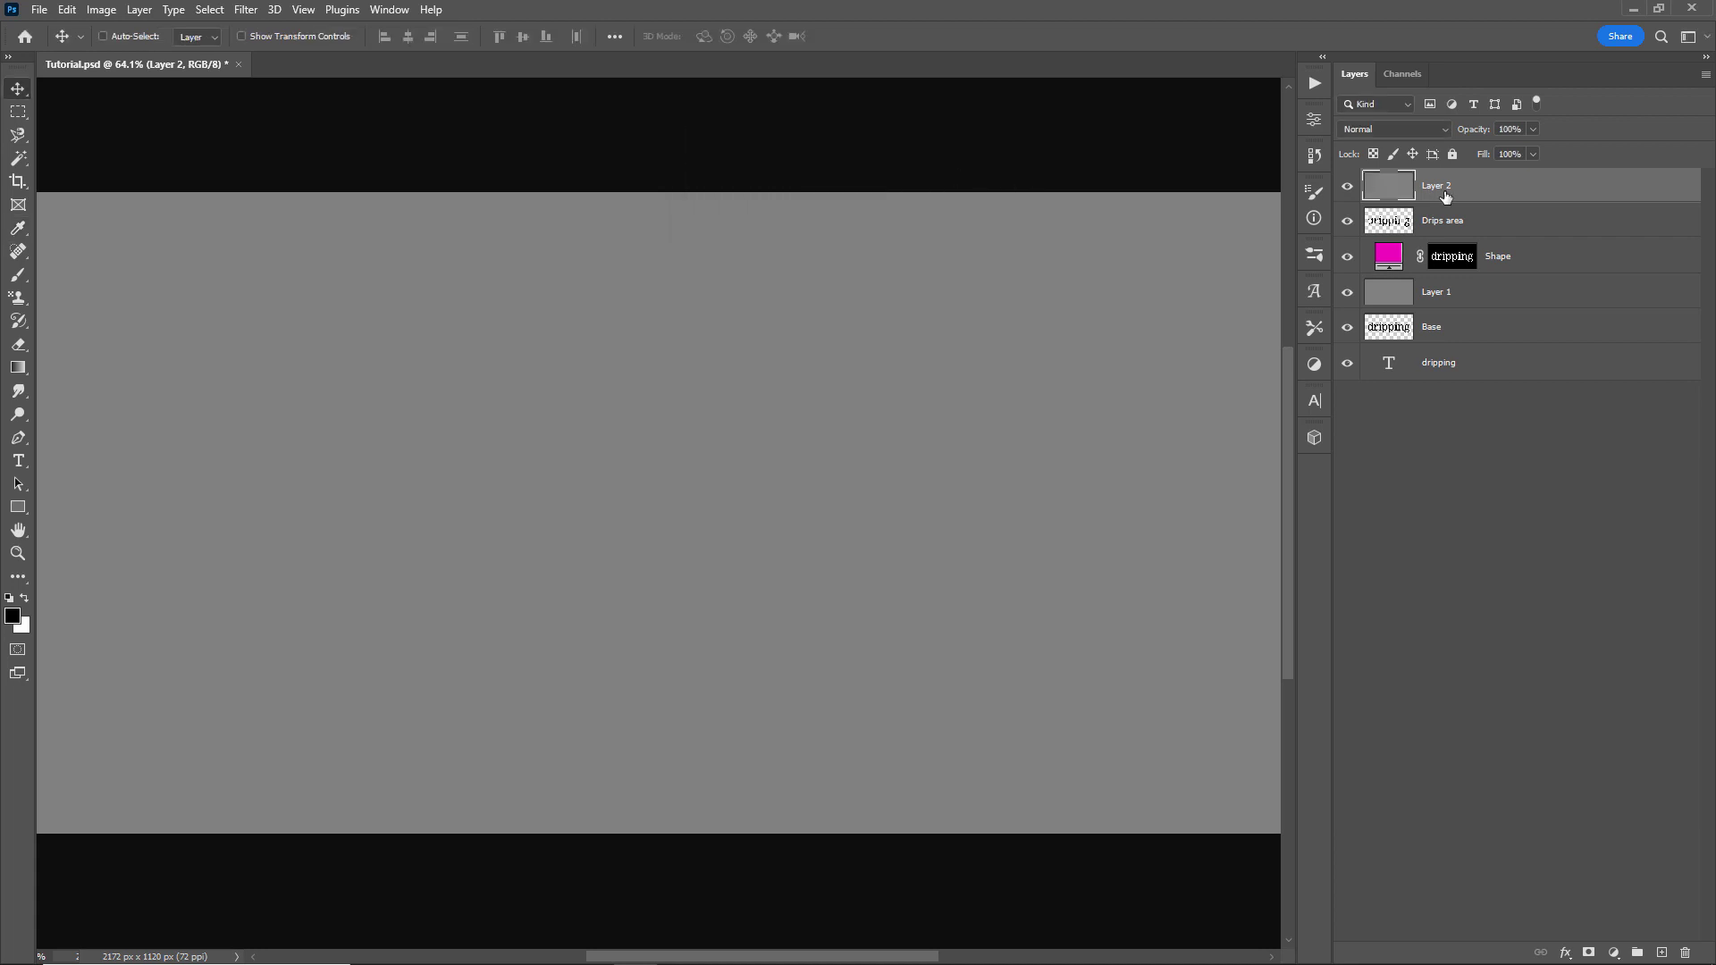
- Add uniform monochromatic noise with an amount of 200% to the gray layer
click(246, 12)
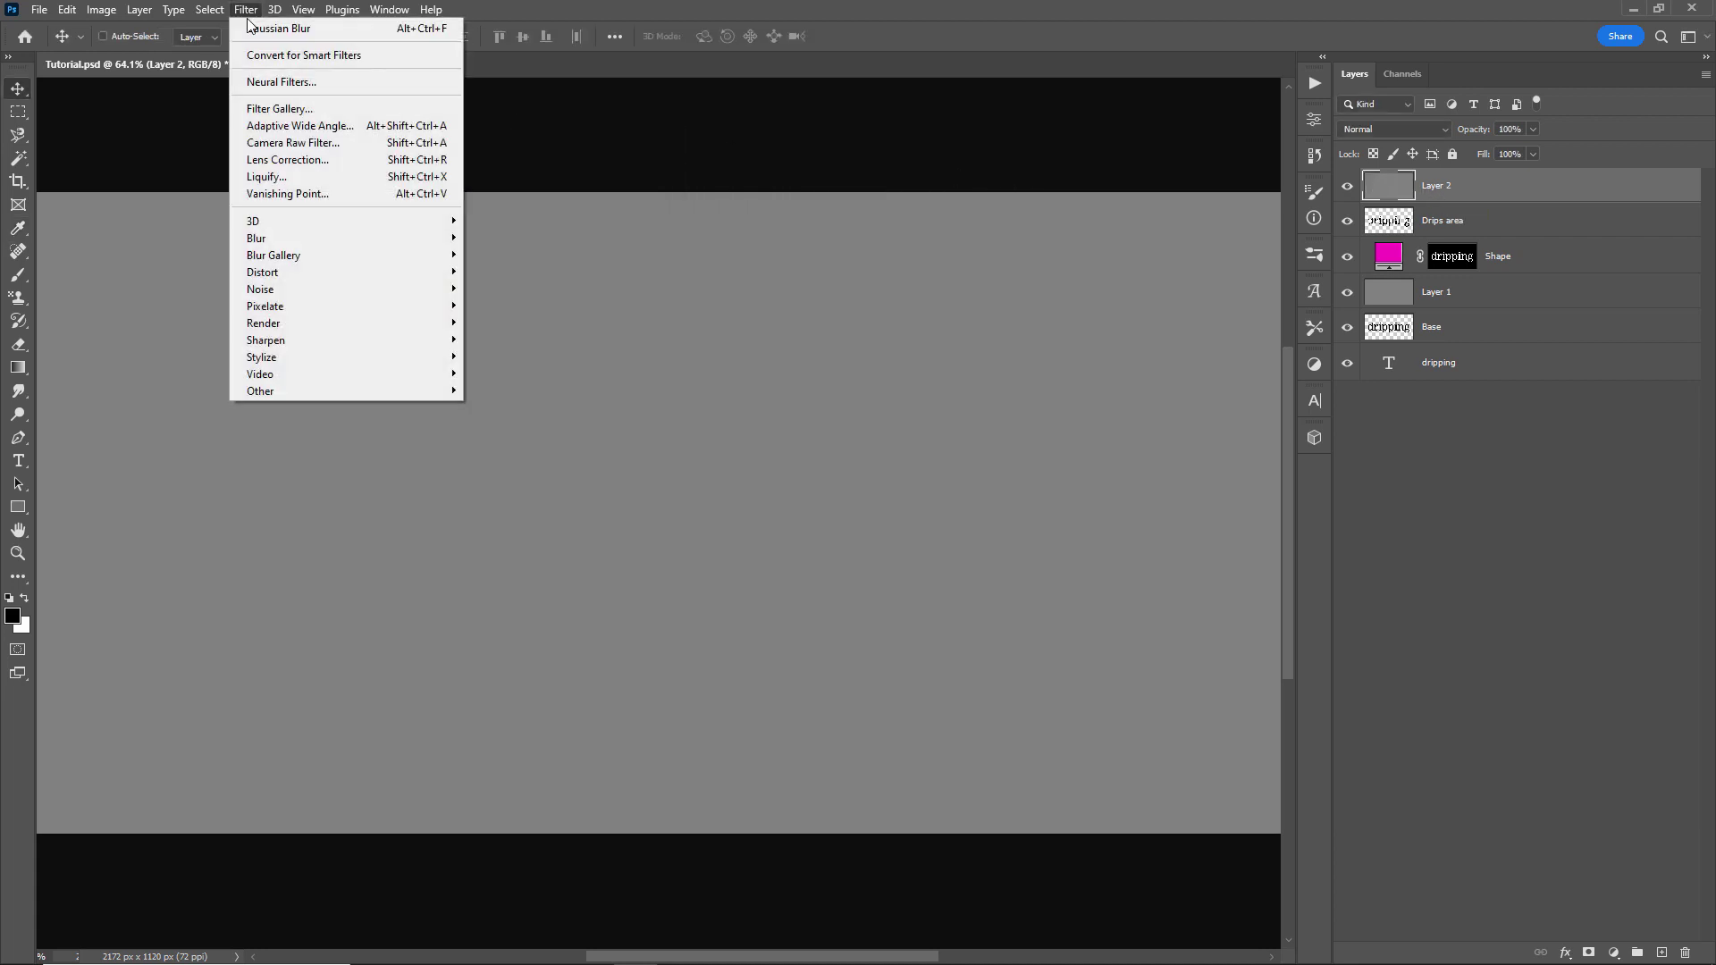
mouse_move(319, 306)
click(487, 284)
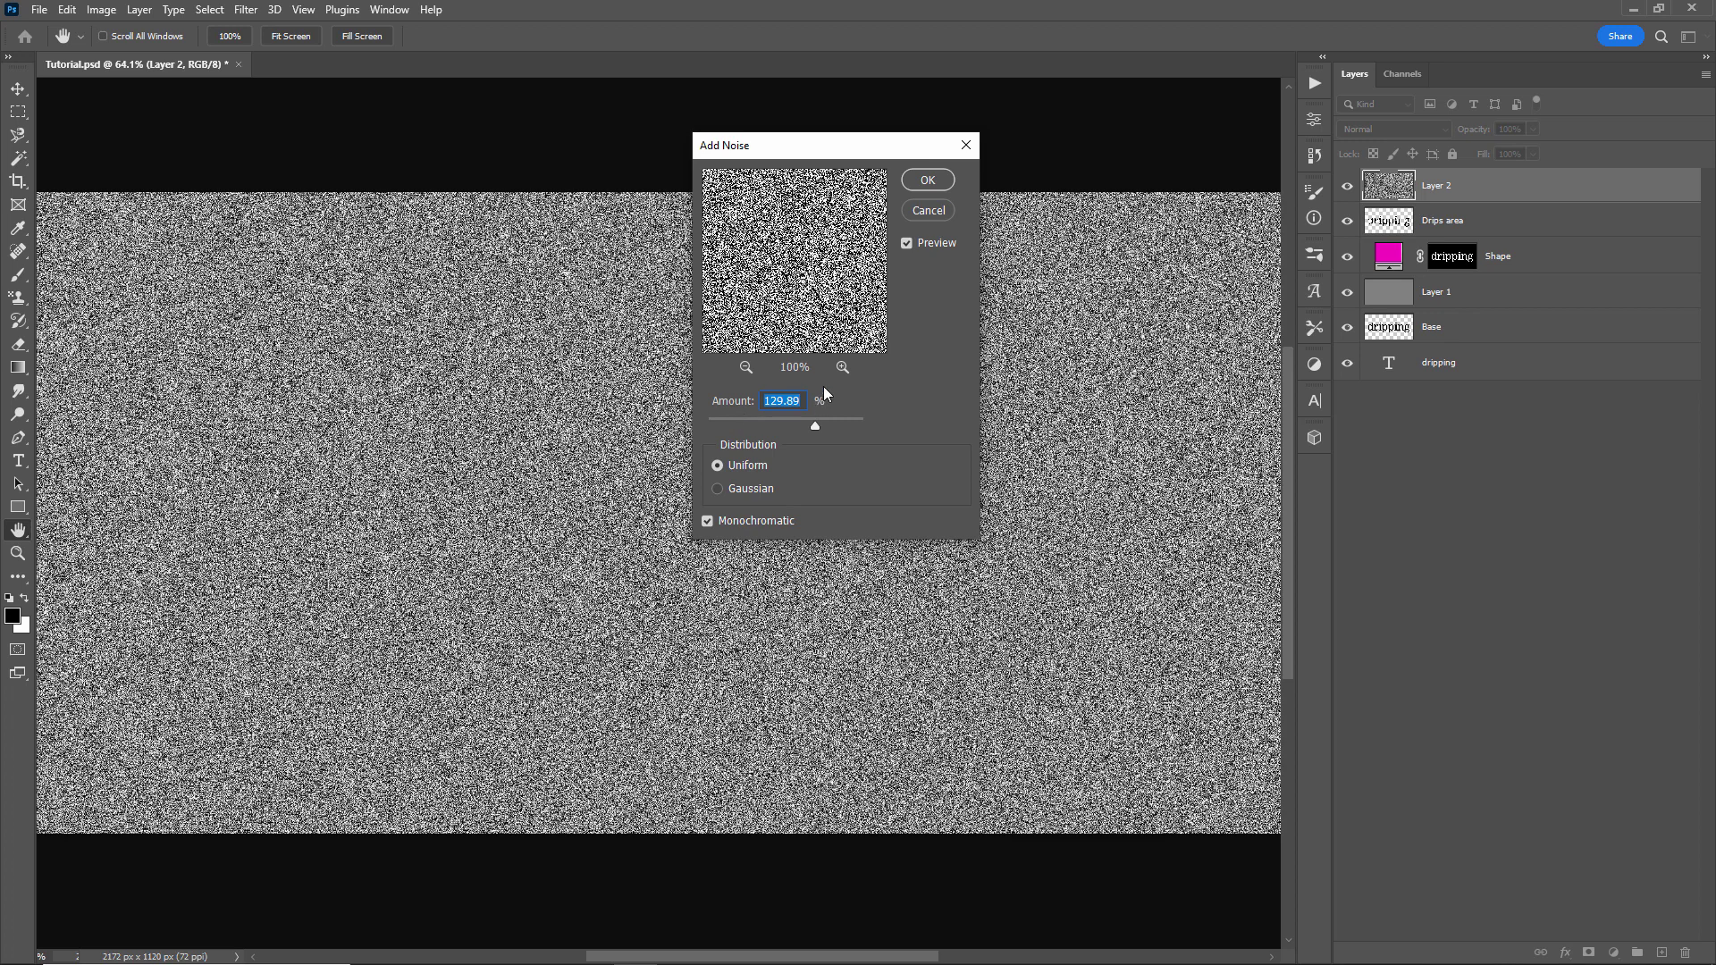
text(200)
click(927, 180)
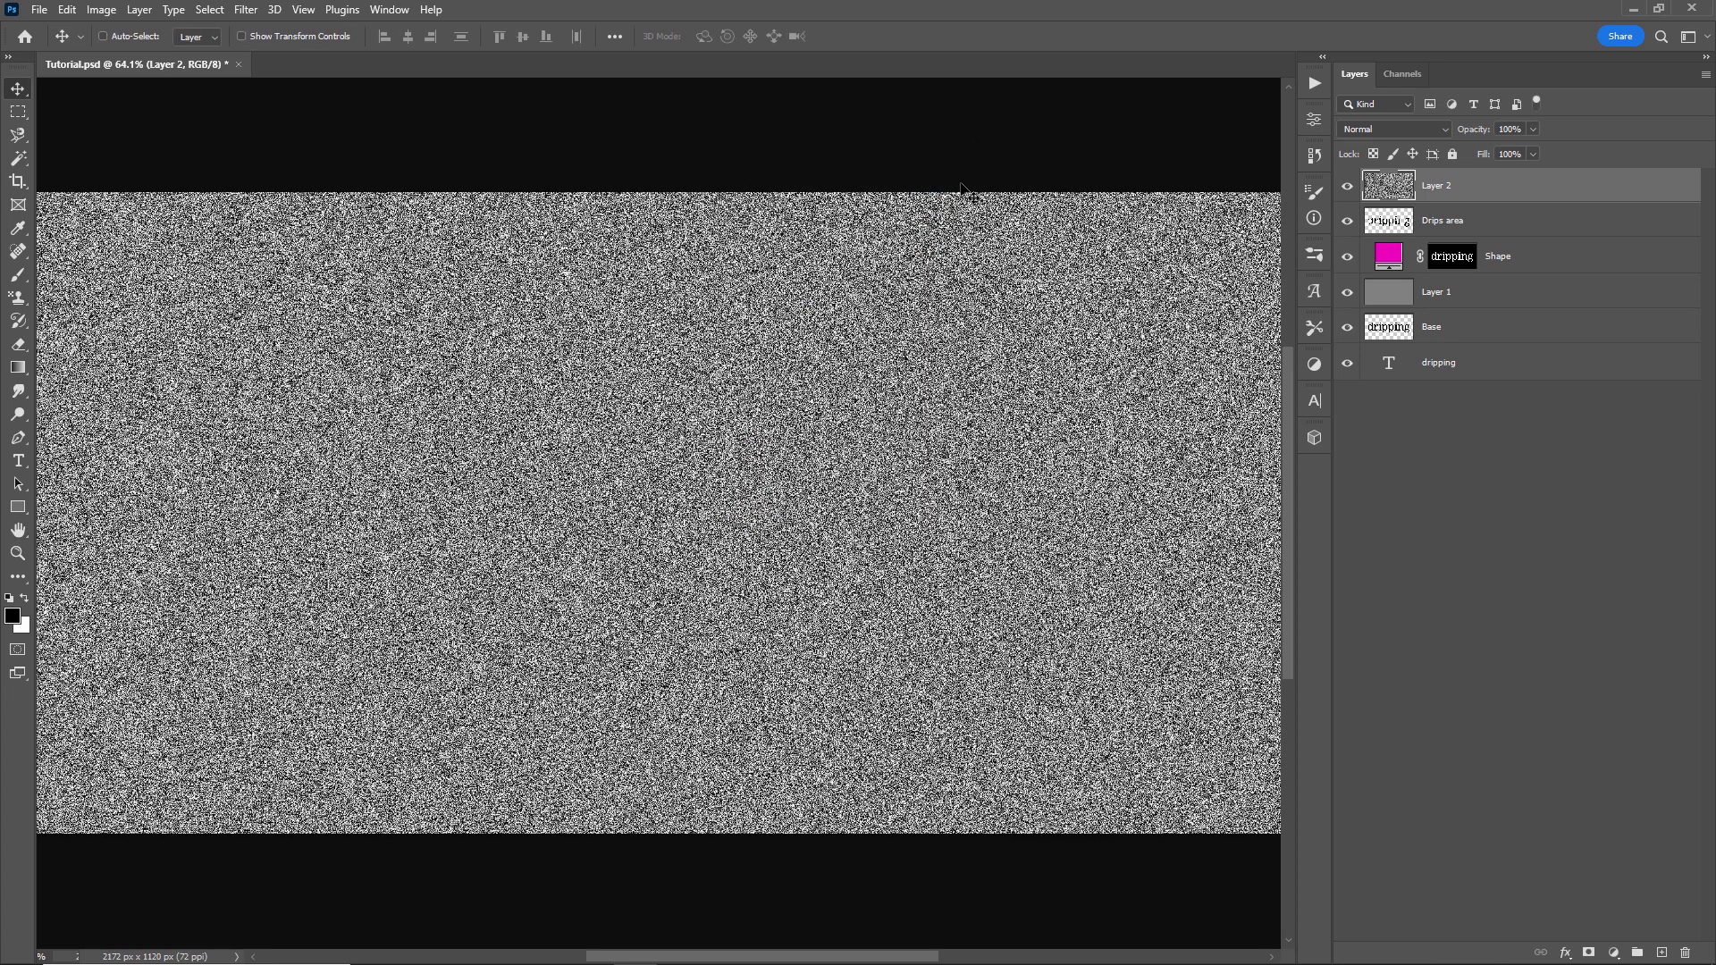
- Apply the Grain texture filter with intensity 100, contrast 100 and Clumped type to the noise layer and desaturate it
click(244, 11)
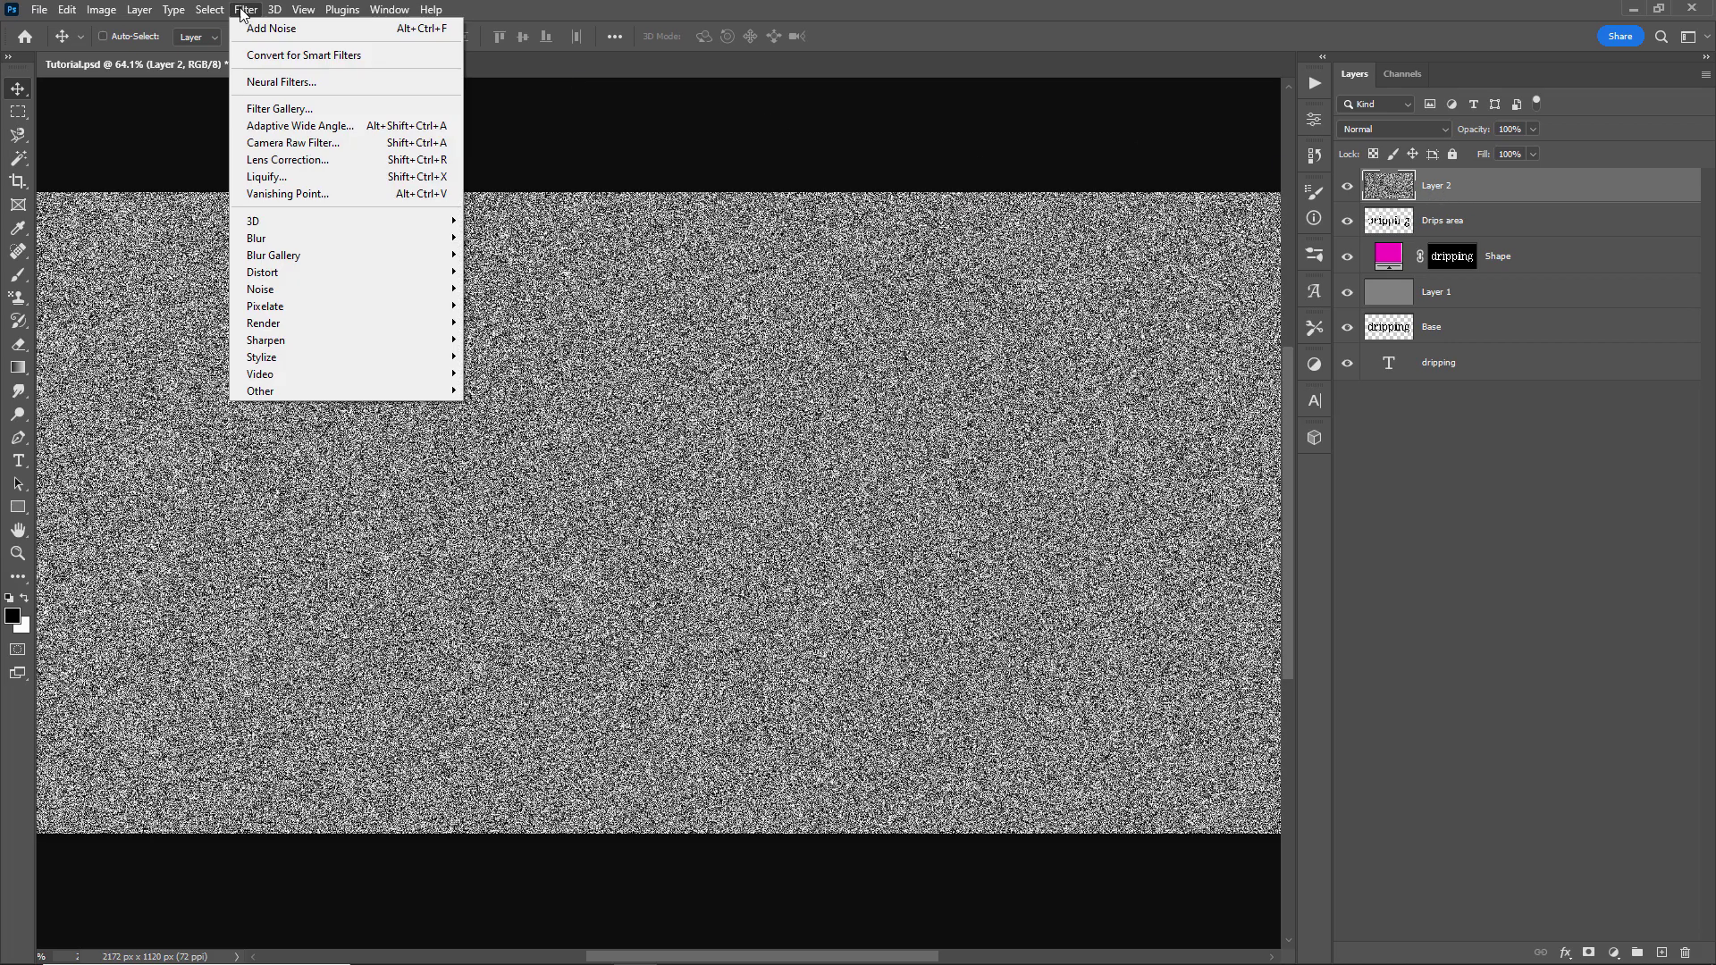
click(279, 108)
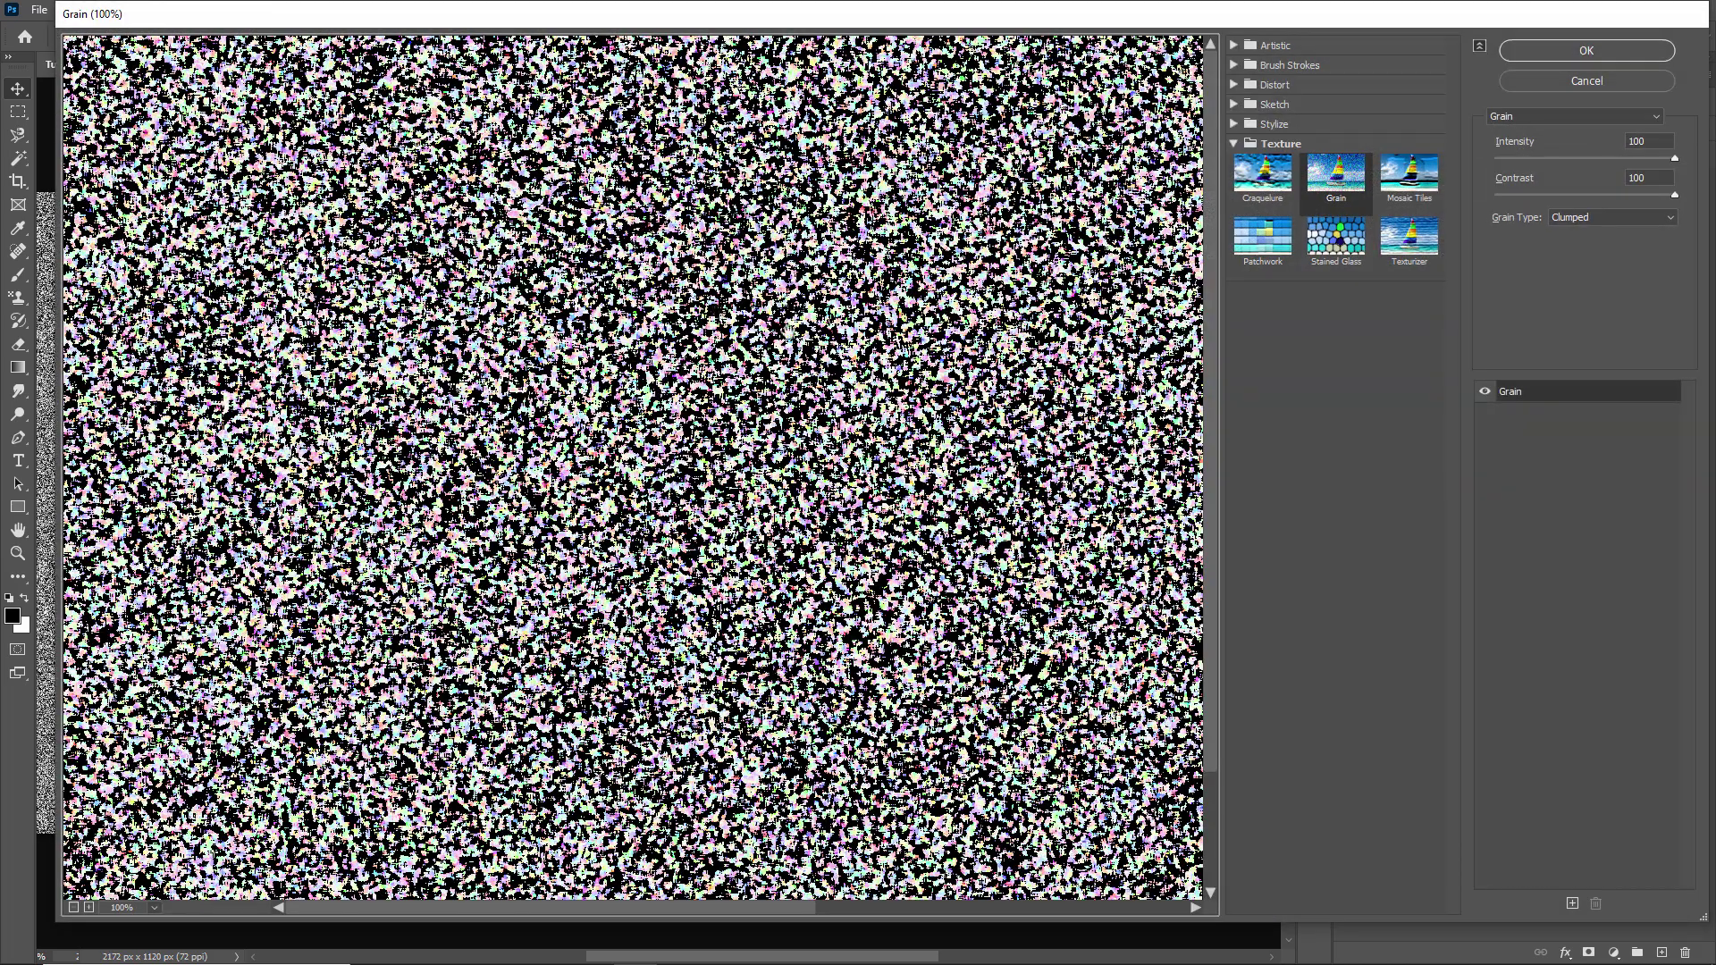
click(1287, 144)
click(1287, 144)
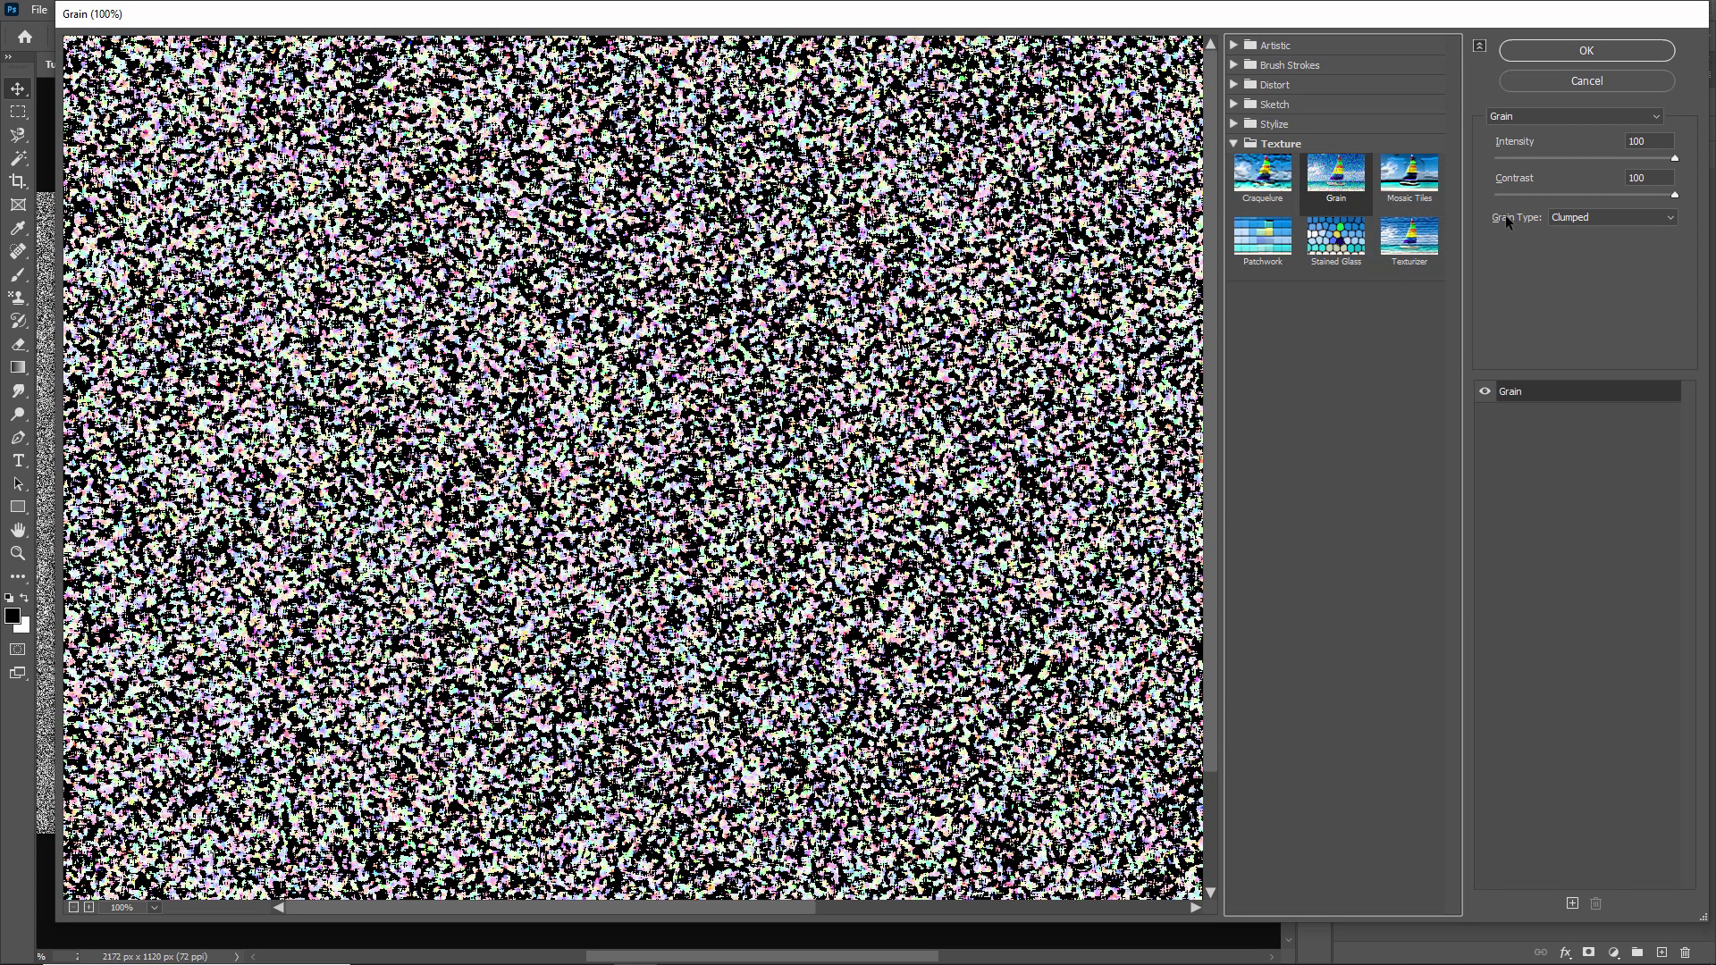
click(1610, 213)
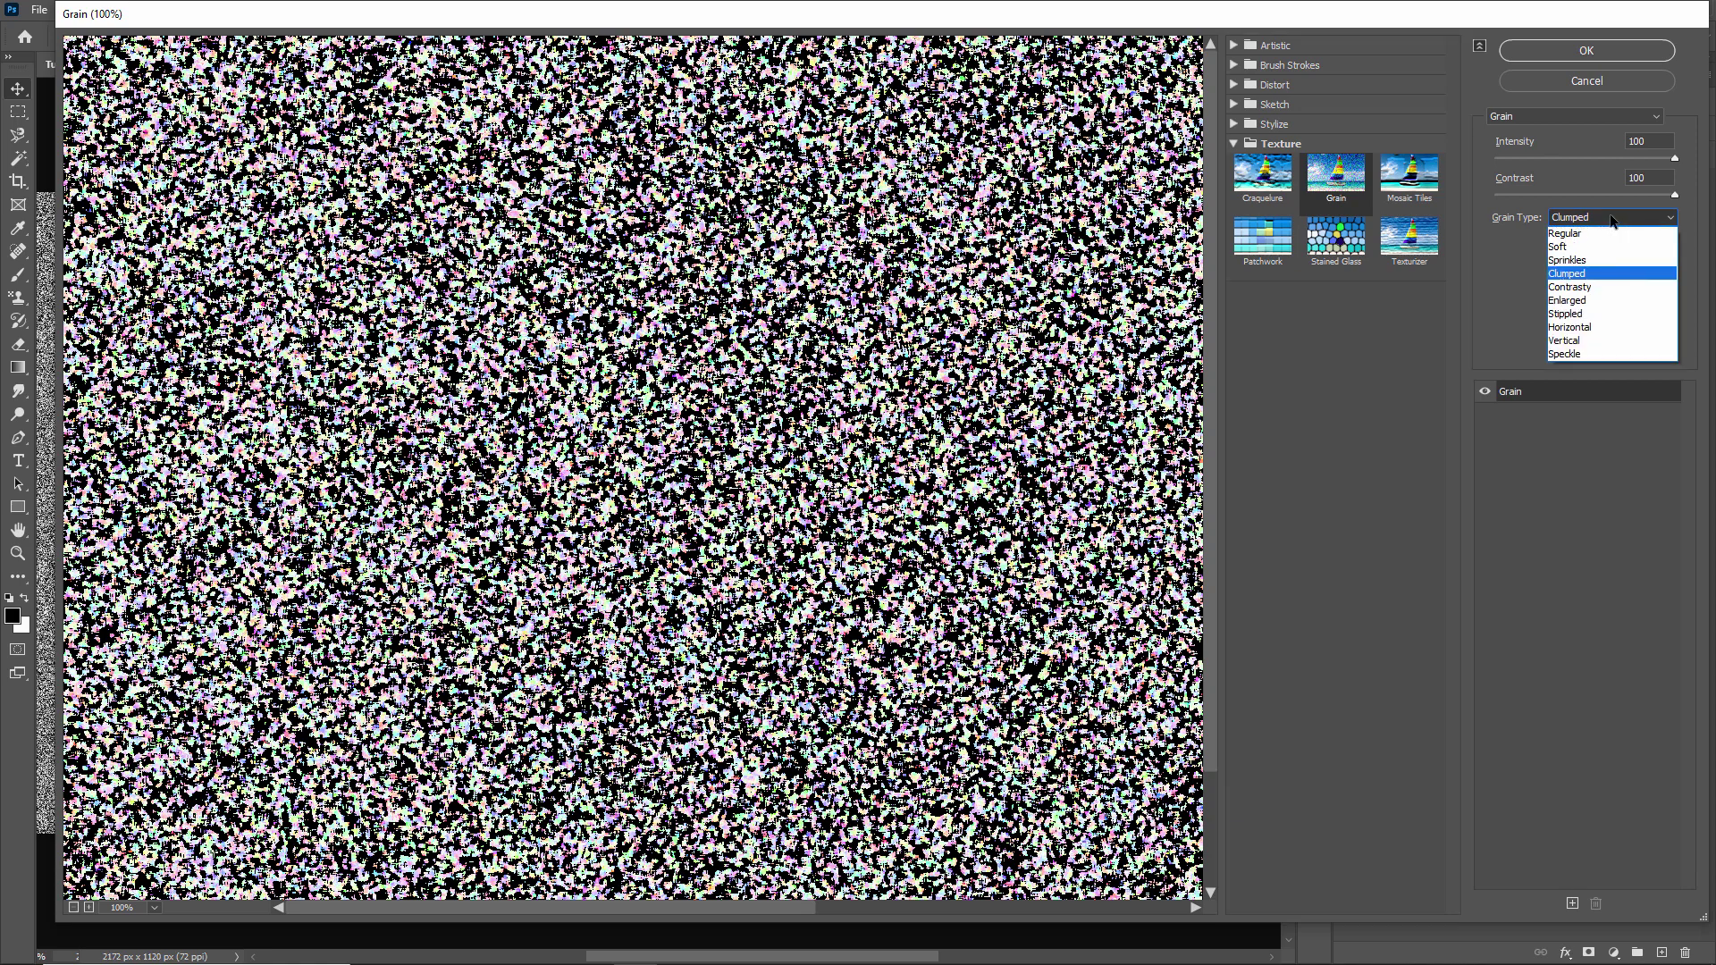
click(1599, 211)
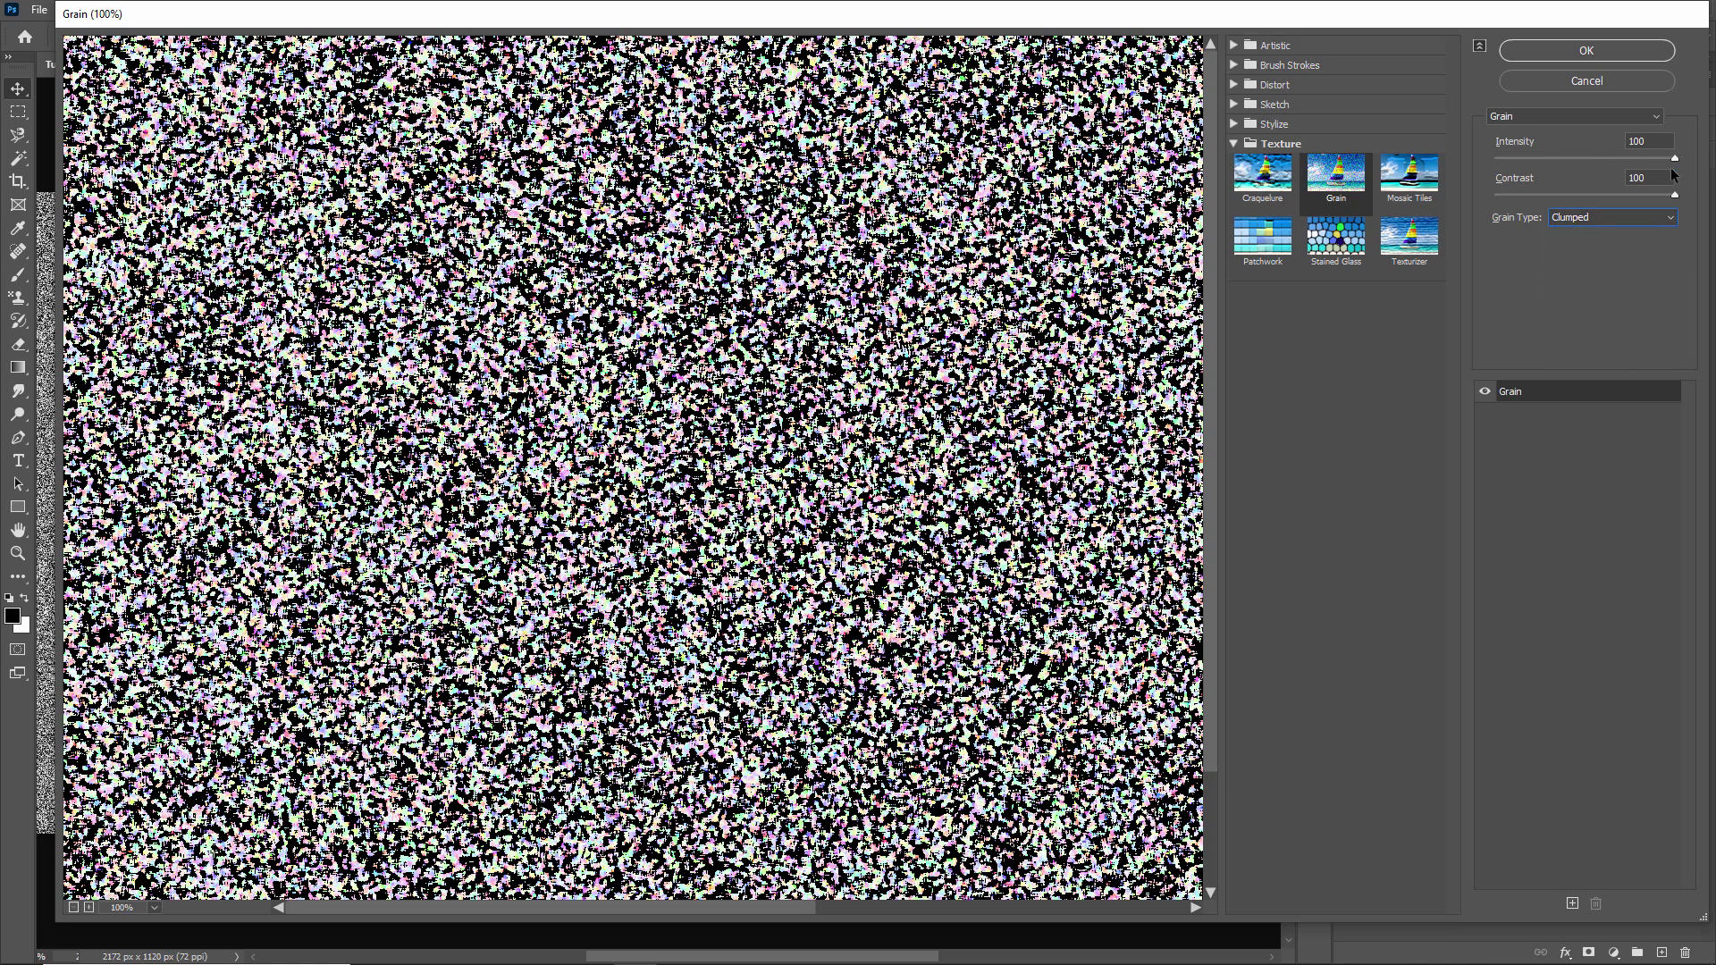
click(1588, 54)
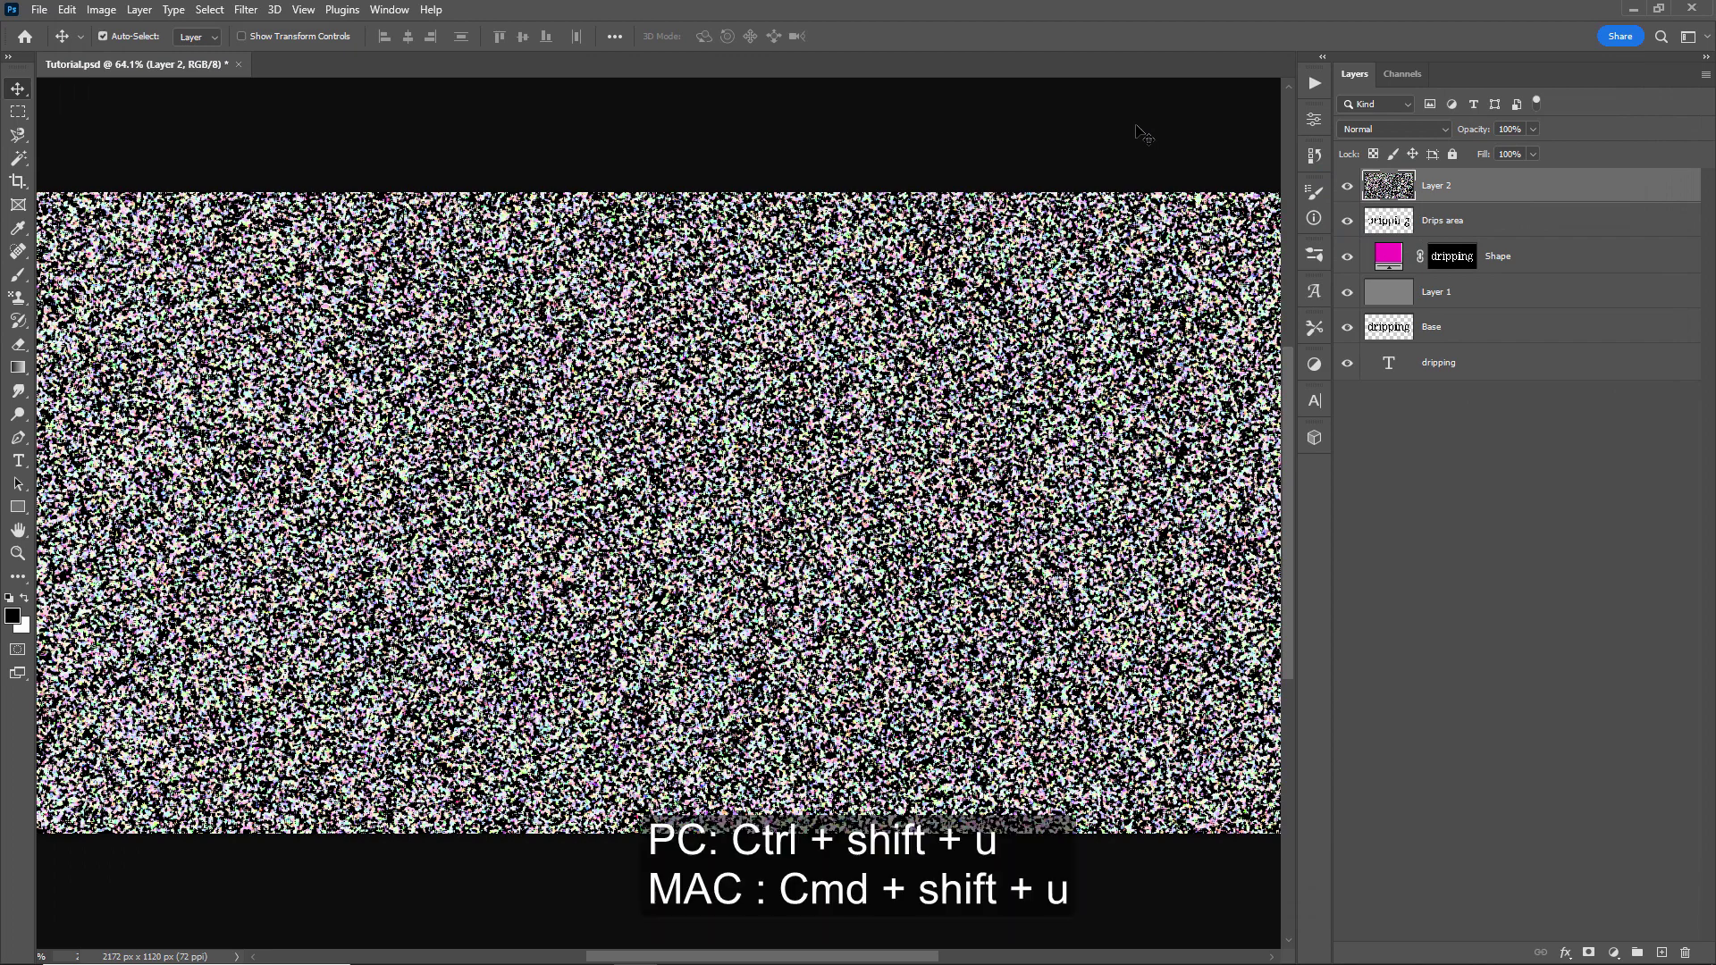
key(ctrl+shift+u)
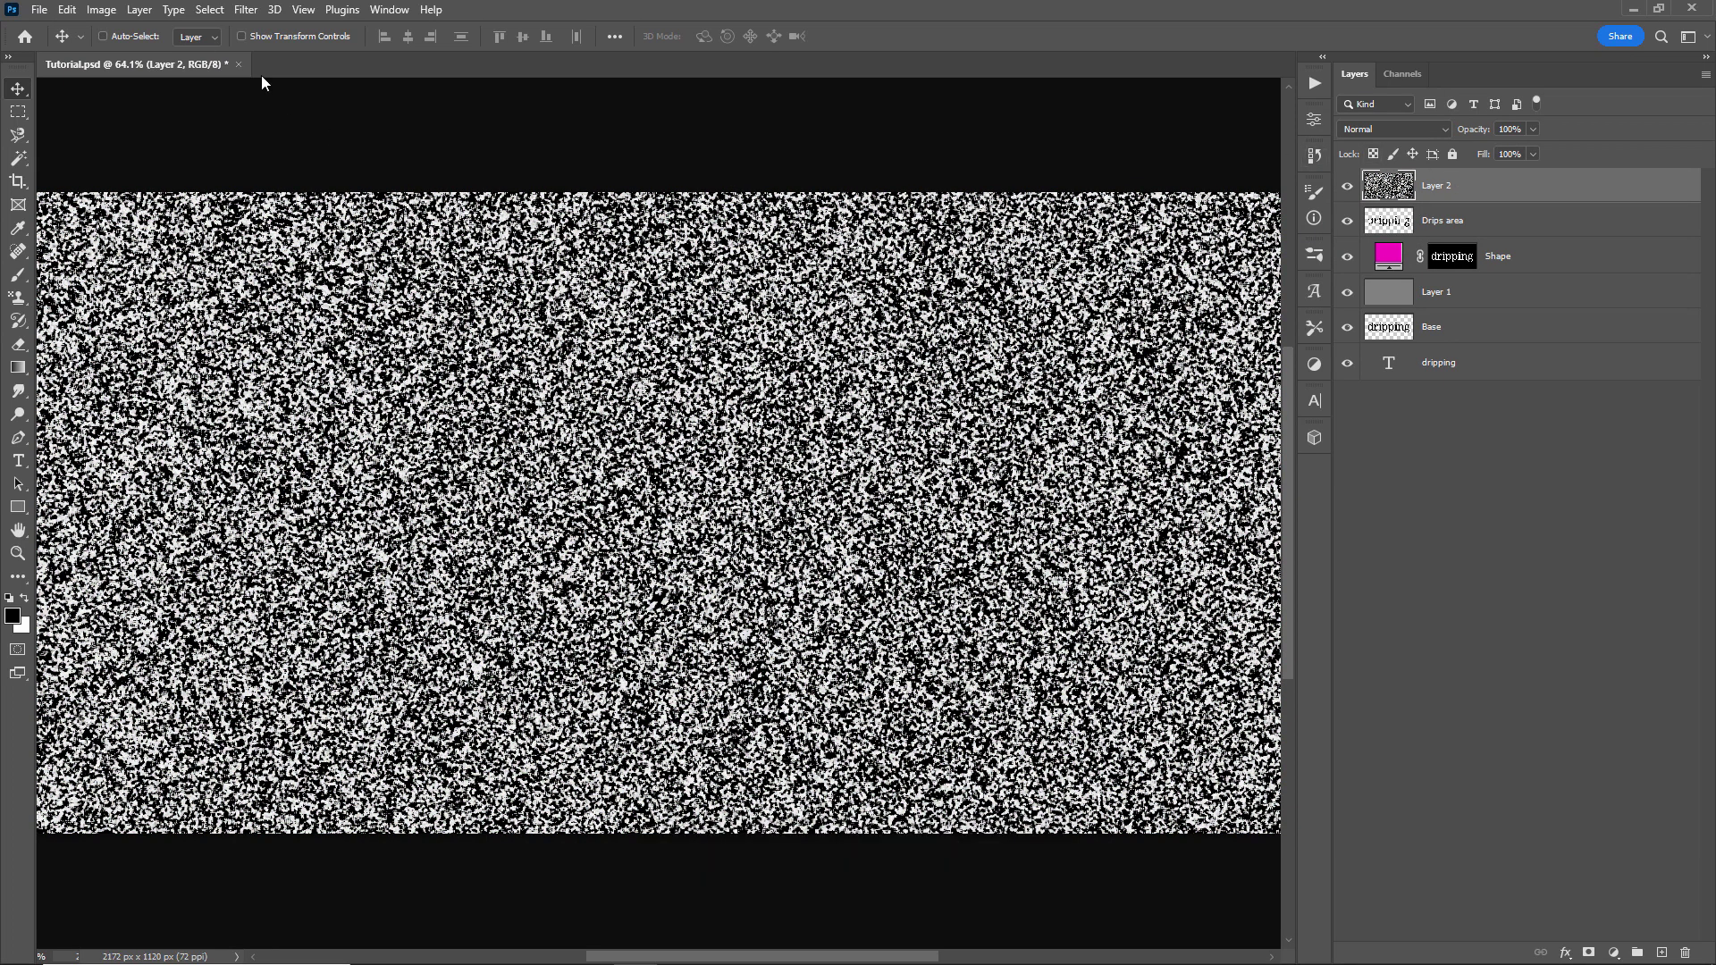
- Apply a Gaussian Blur with a 6-pixel radius to the grain layer and boost its tones with Auto Tone
click(243, 10)
mouse_move(289, 238)
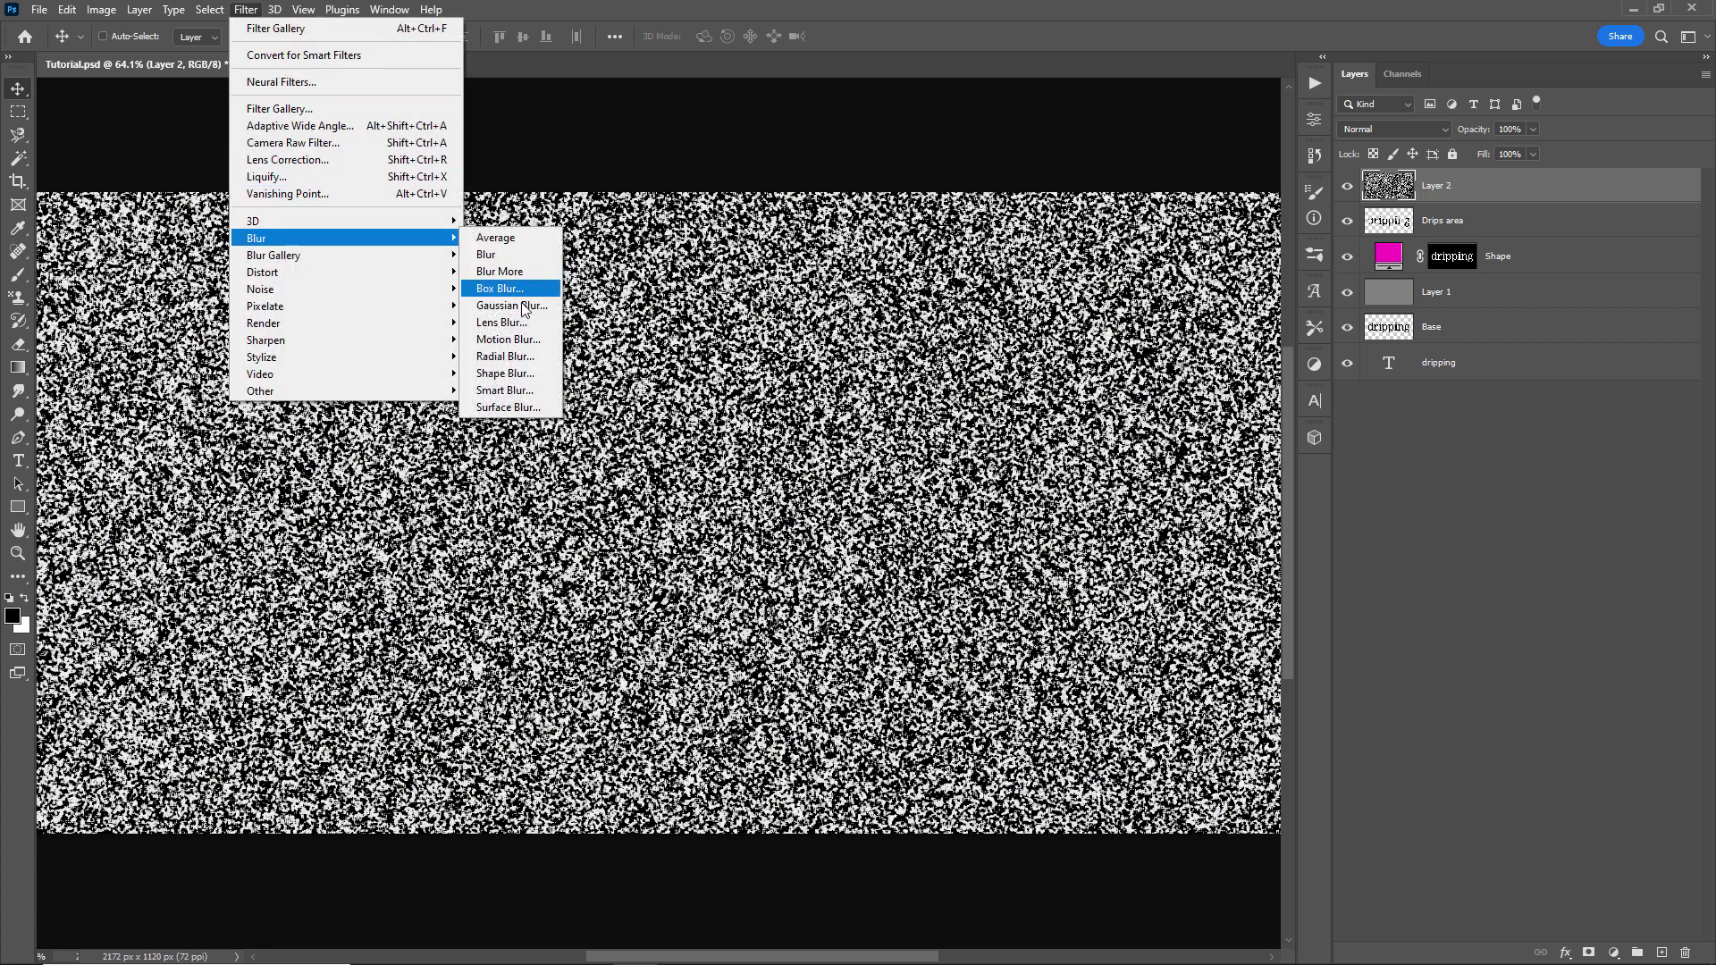
click(501, 305)
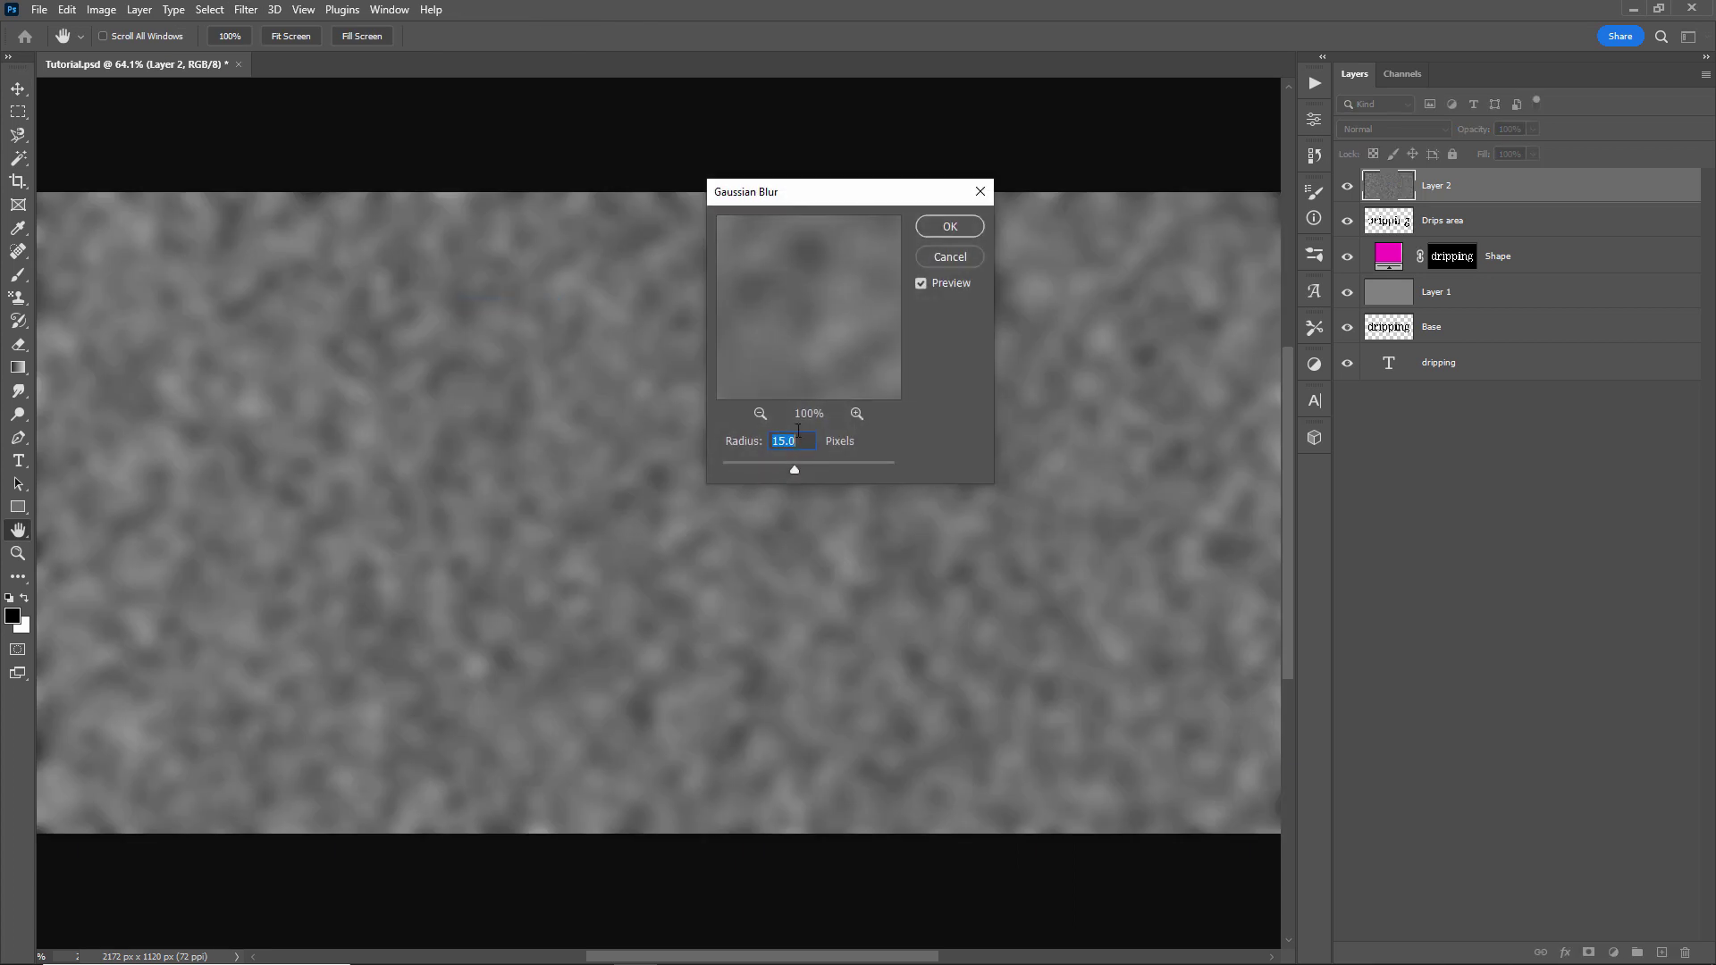
text(6)
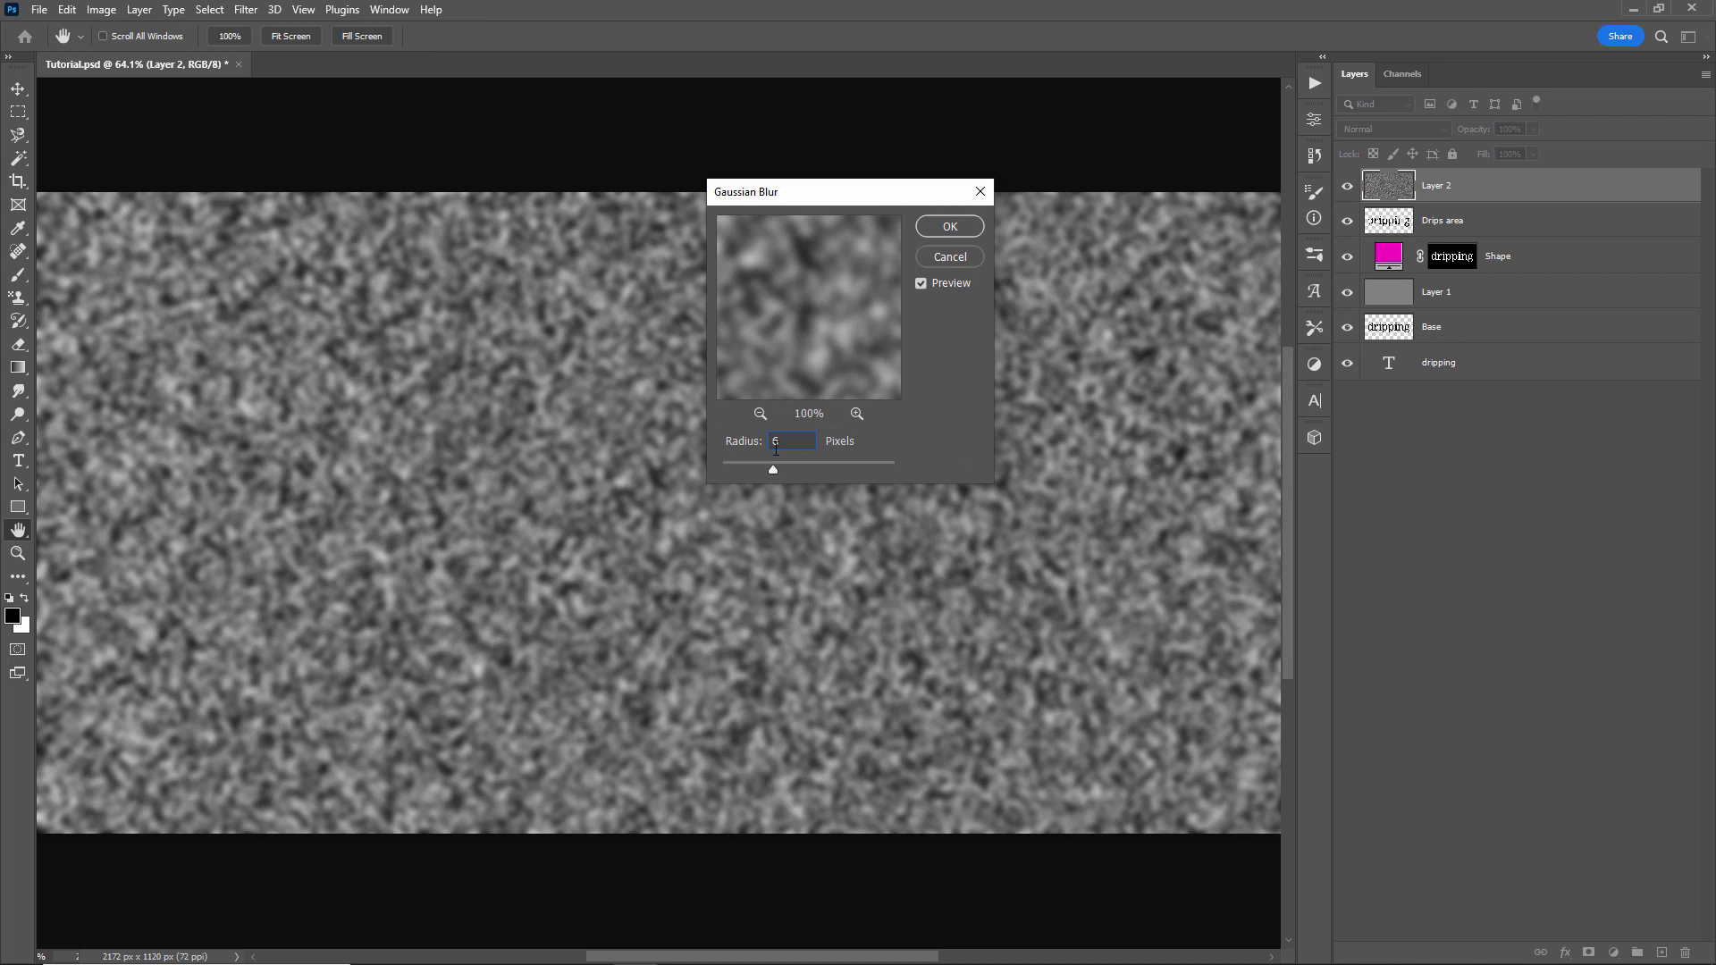
click(940, 226)
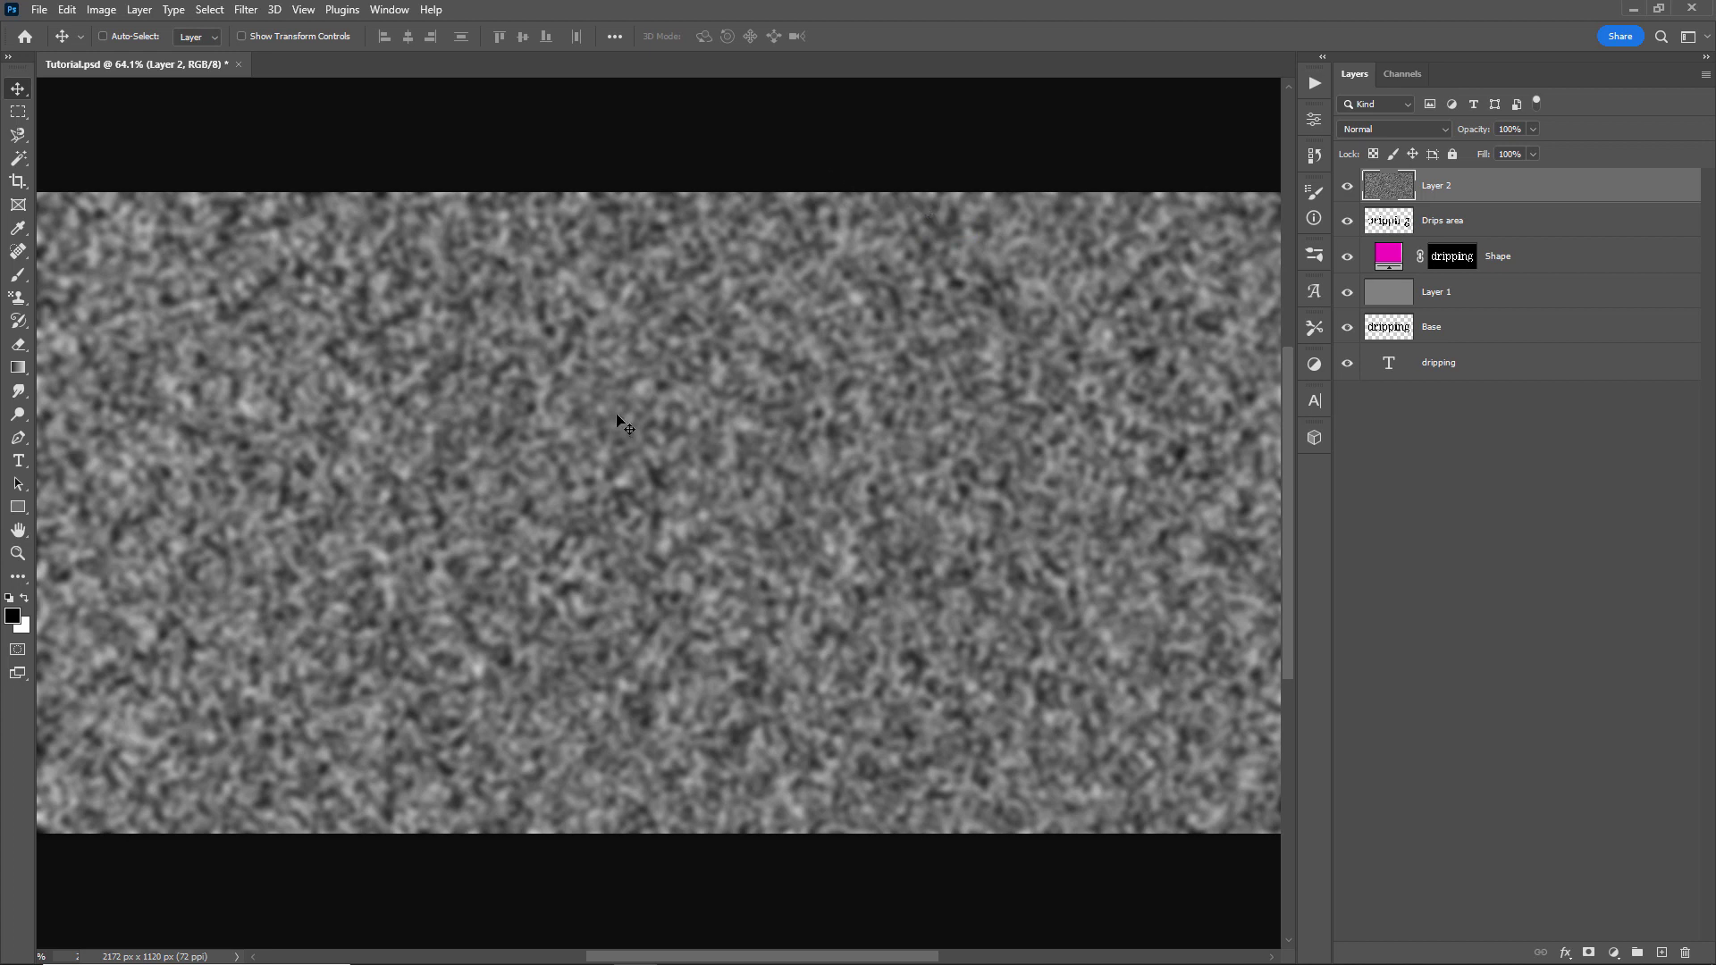
key(ctrl+shift+i)
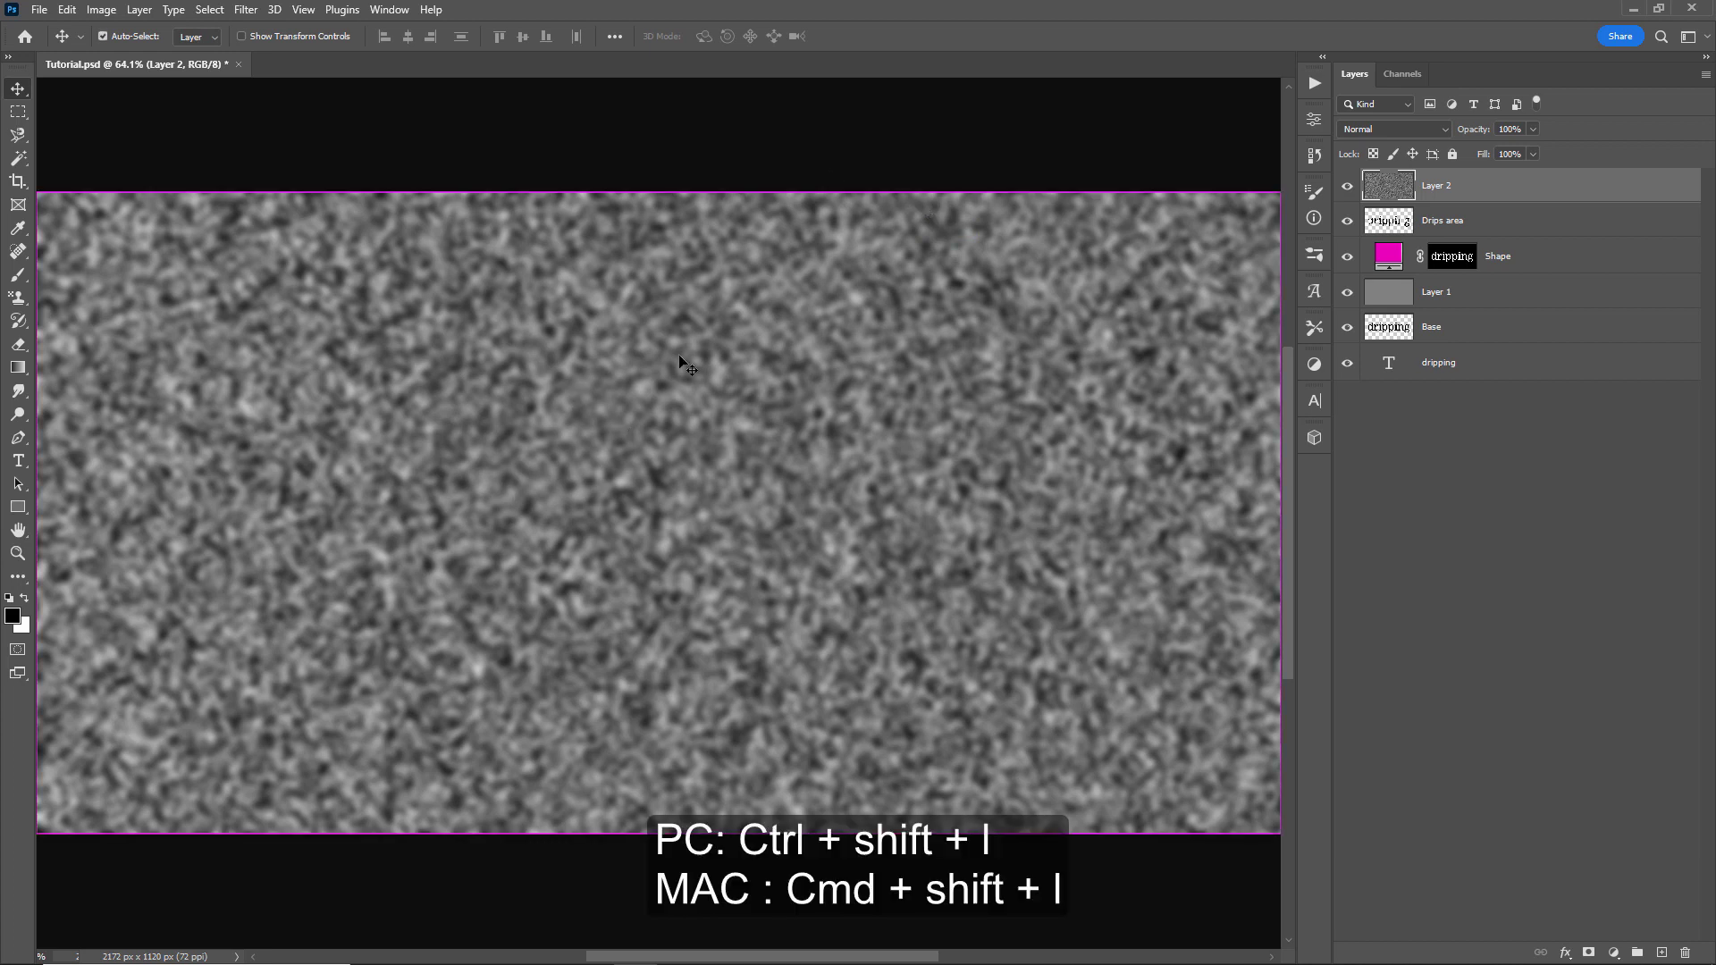
key(ctrl+shift+l)
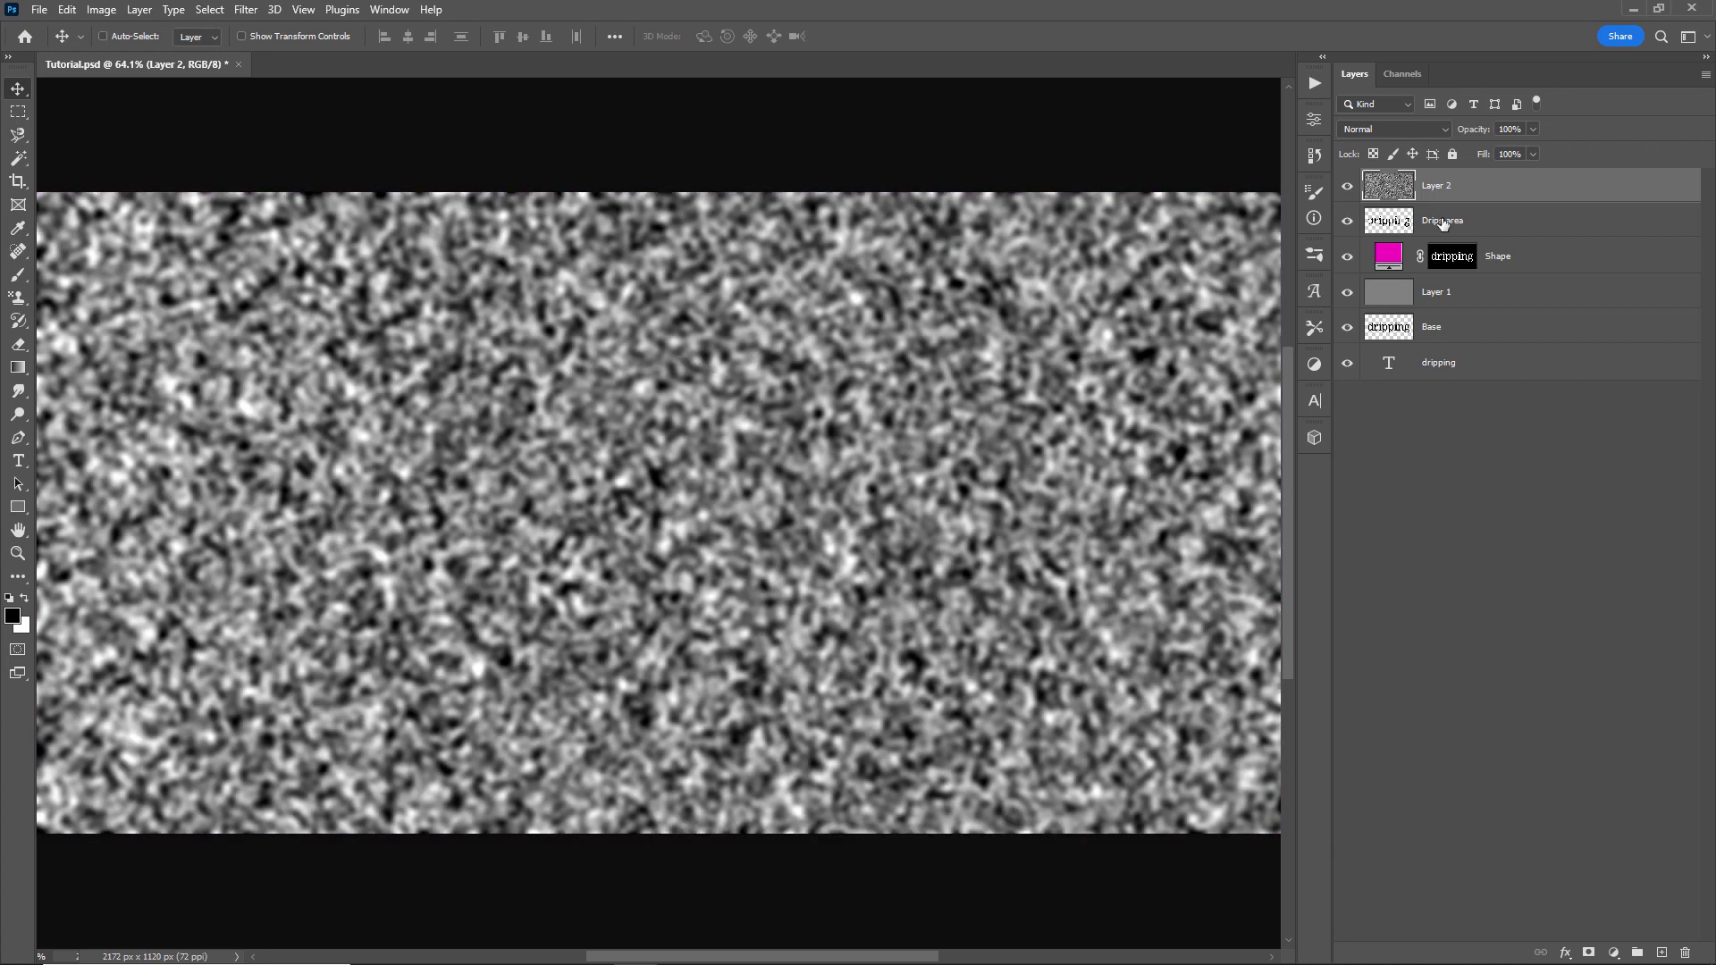
- Apply a Threshold adjustment at level 203 to the blurred noise layer to isolate small white blobs
click(104, 10)
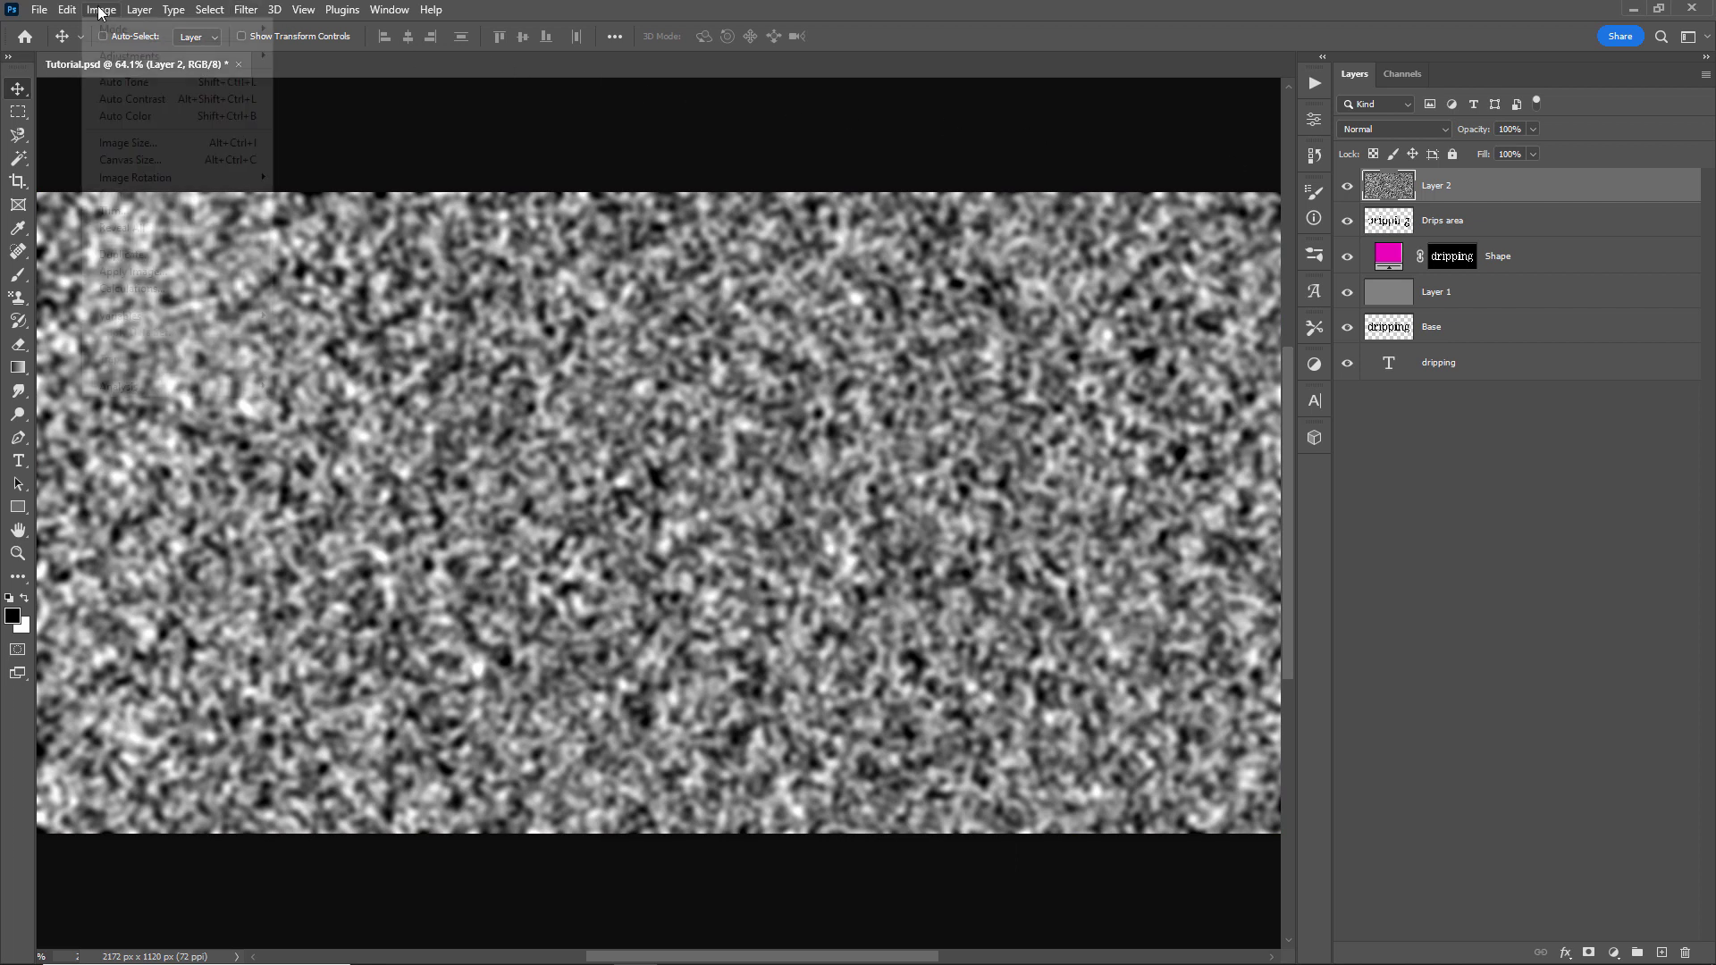
mouse_move(191, 54)
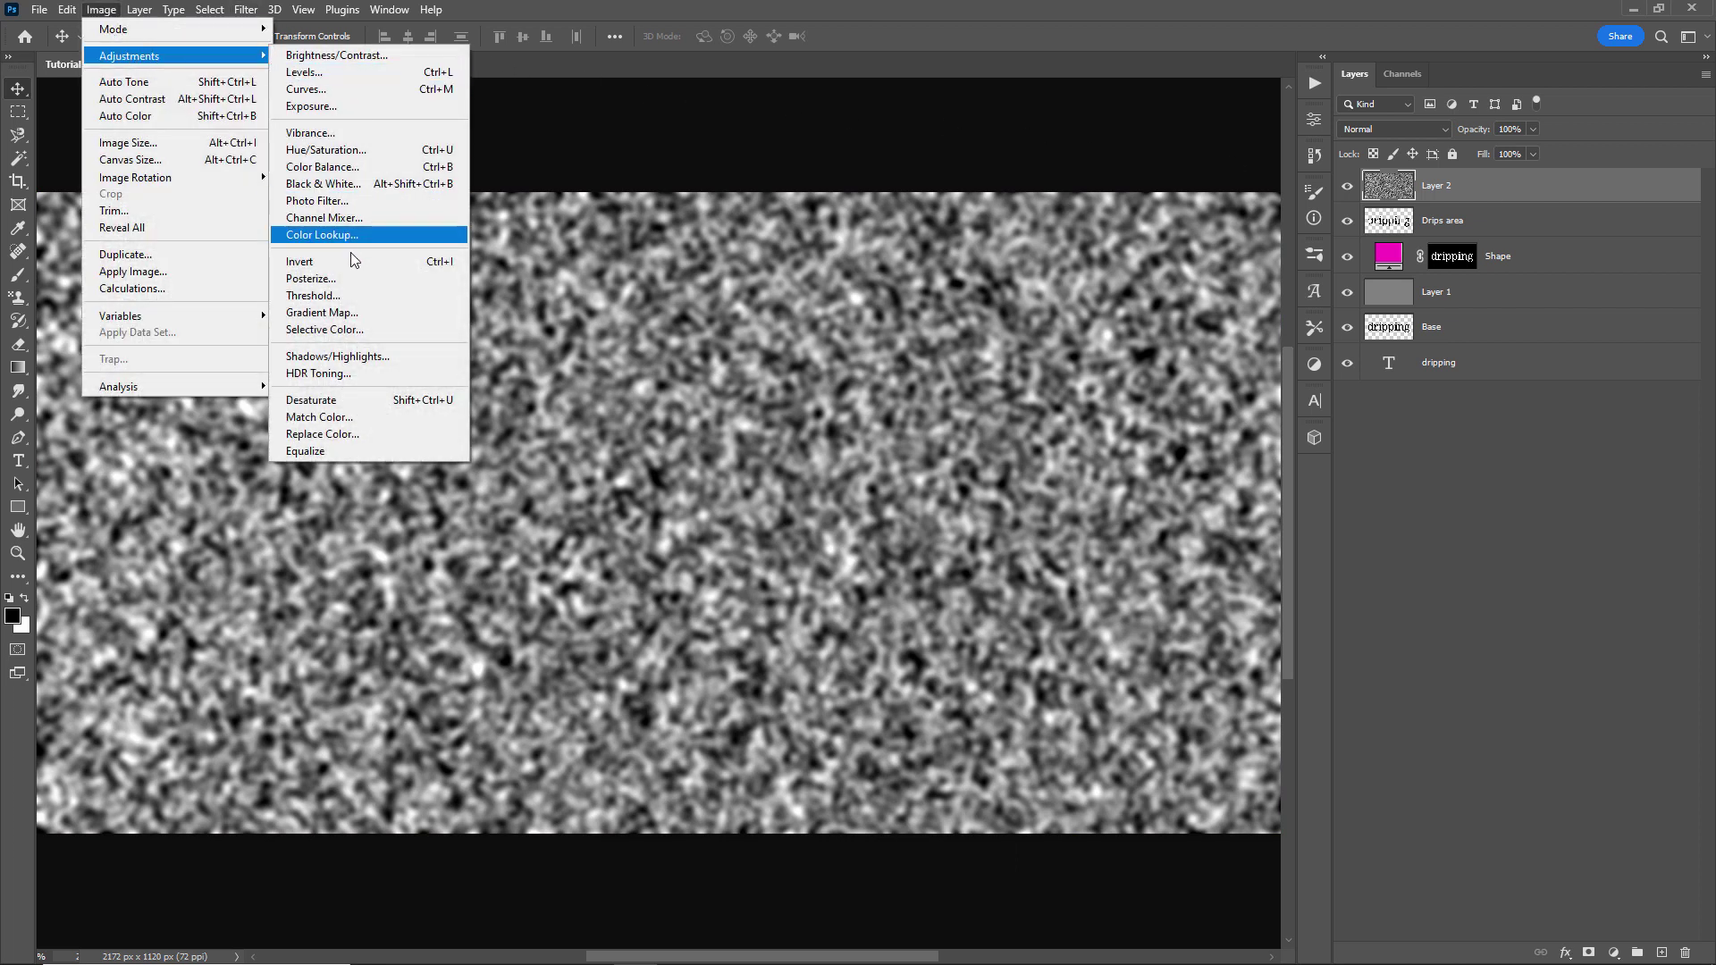
click(336, 295)
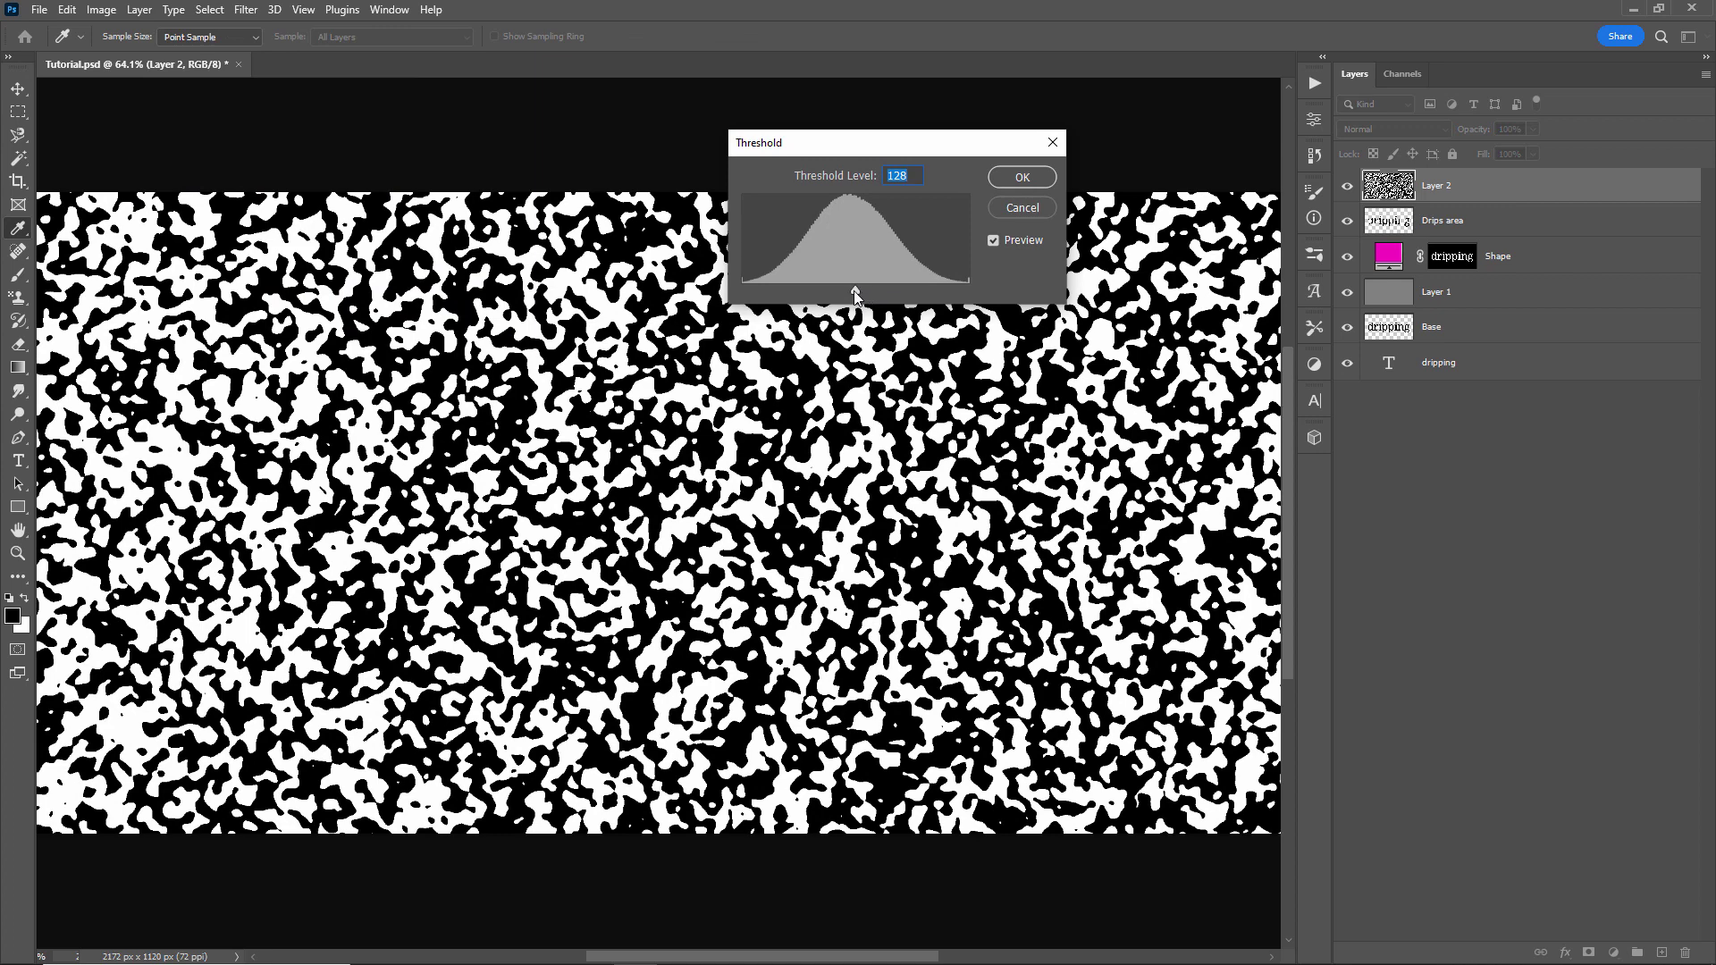
drag(854, 292, 915, 293)
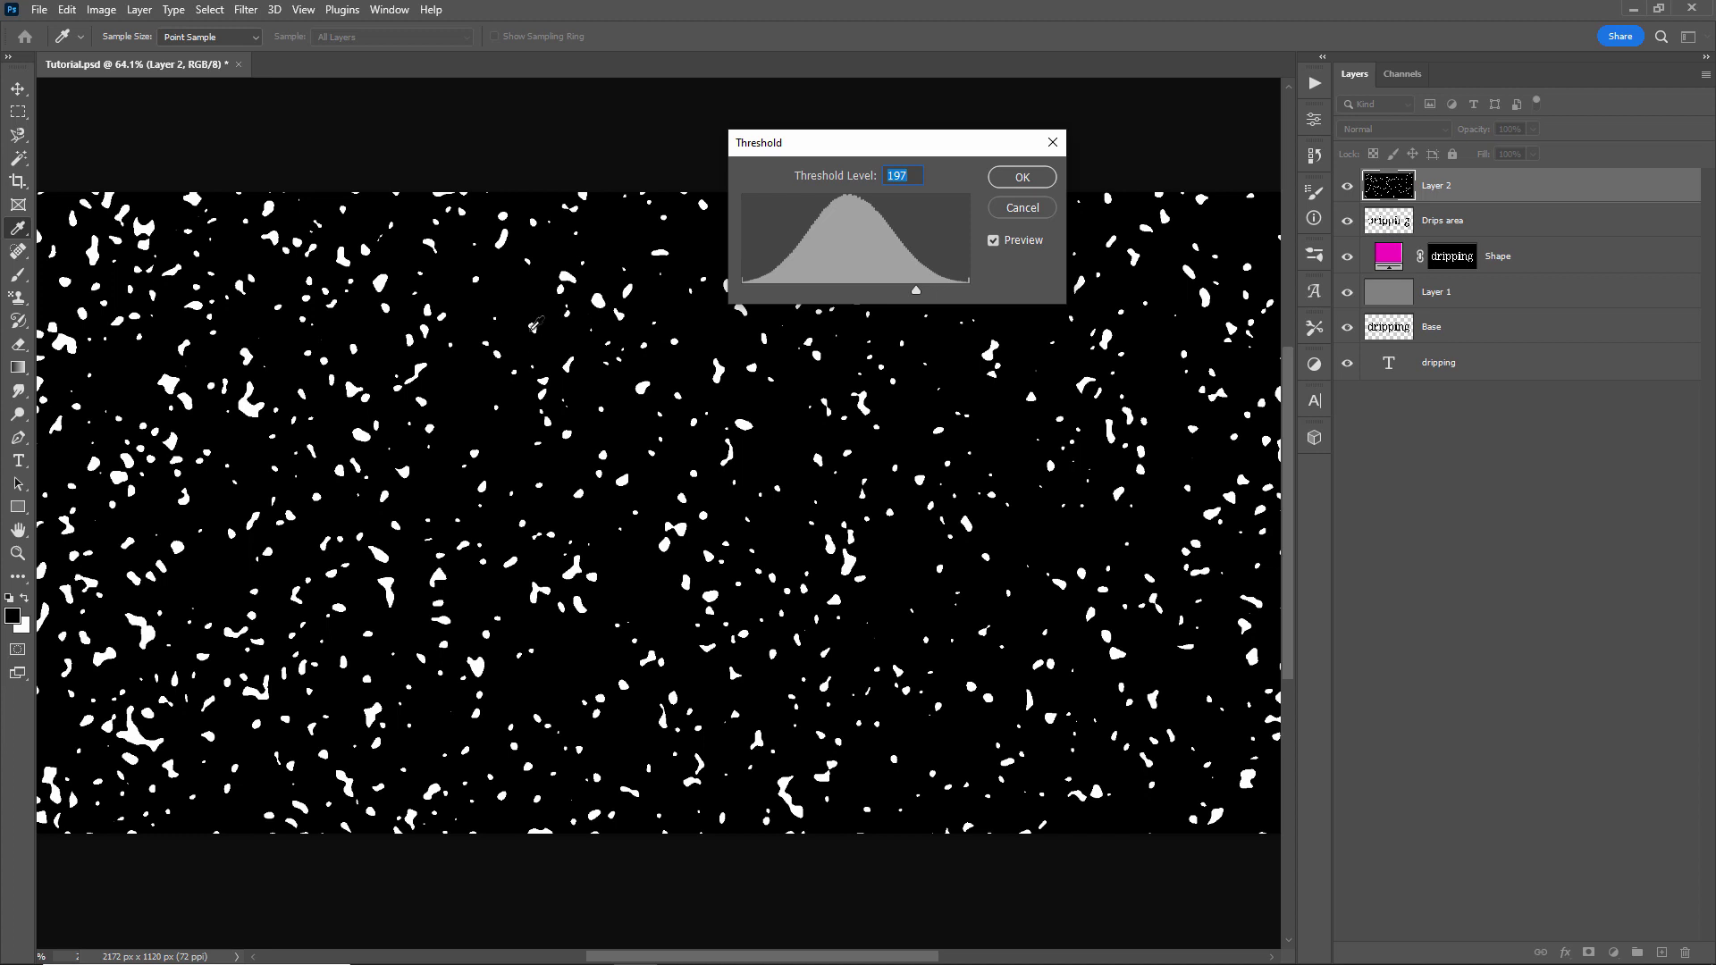
click(918, 292)
drag(918, 295, 922, 290)
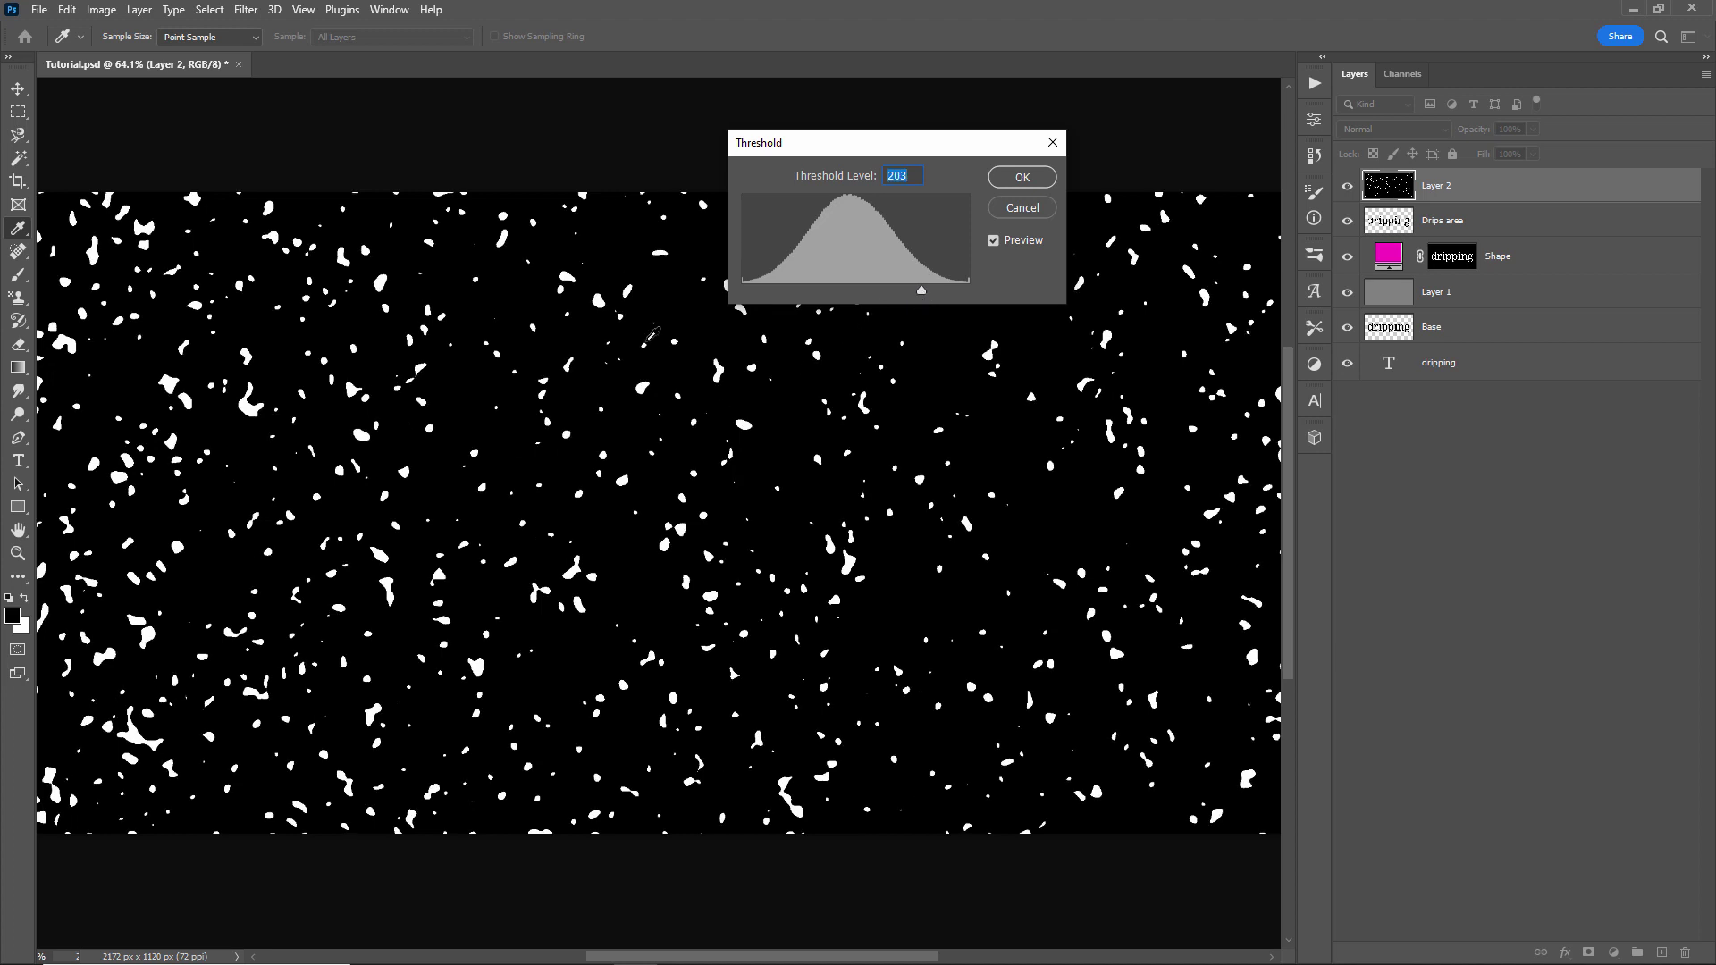
click(1047, 183)
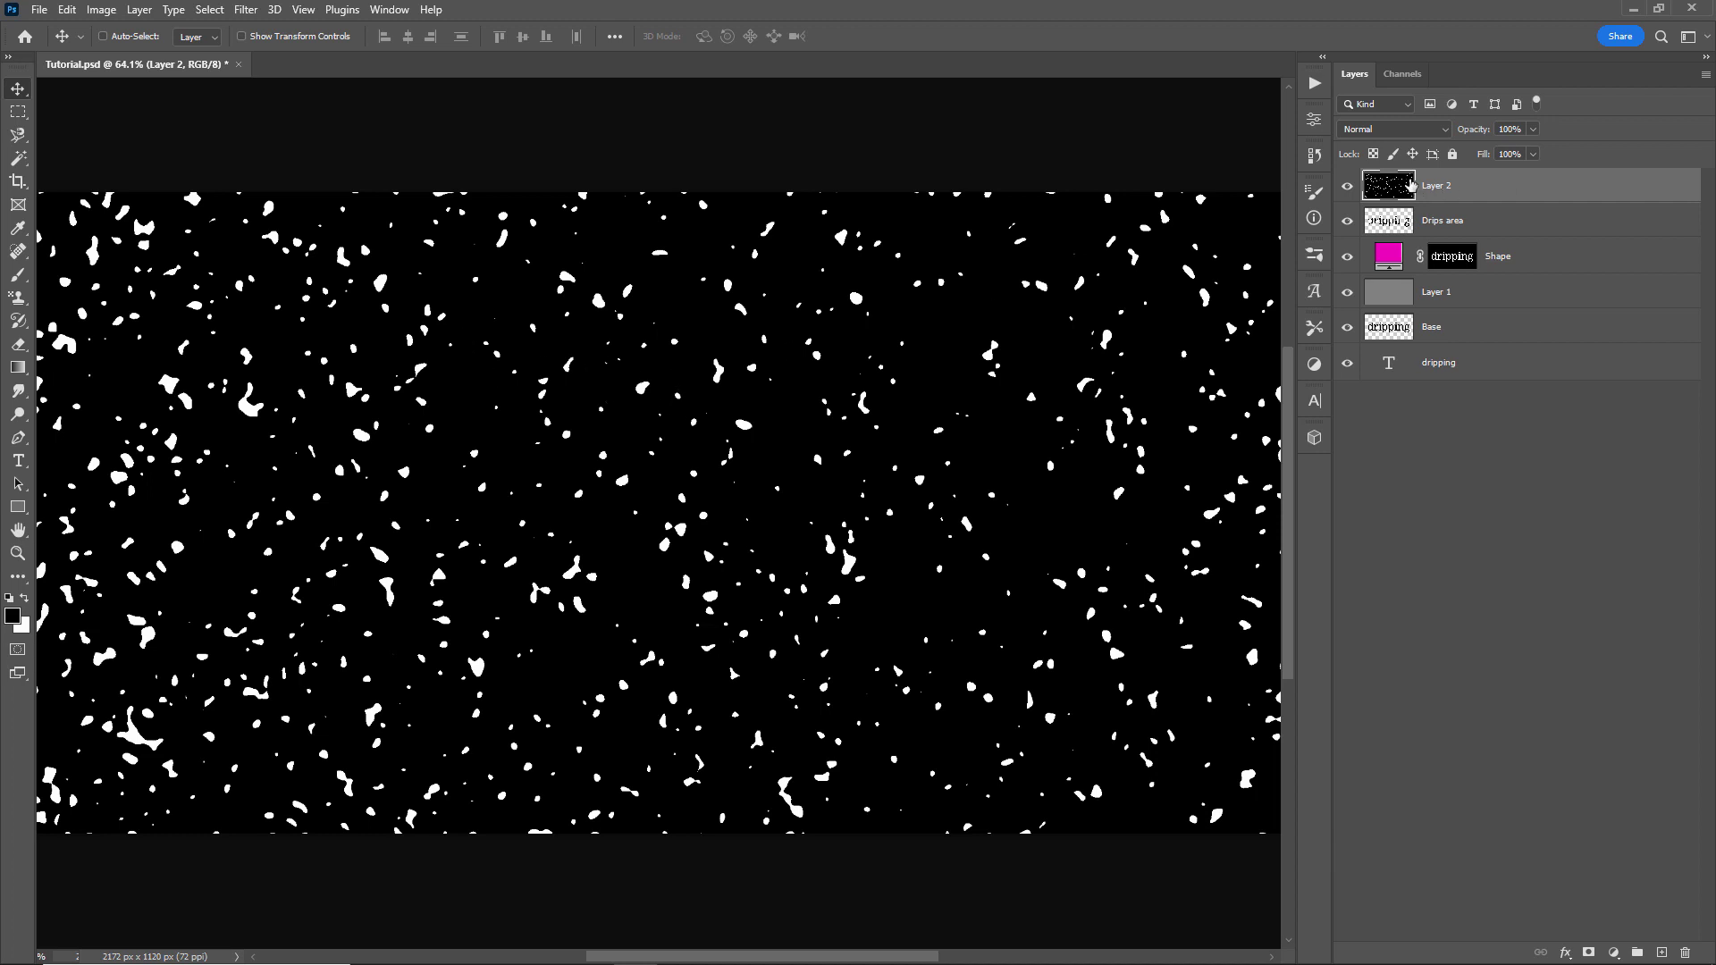
- Select all the white blobs with Color Range, sampling white at a fuzziness of 0
click(208, 11)
click(246, 186)
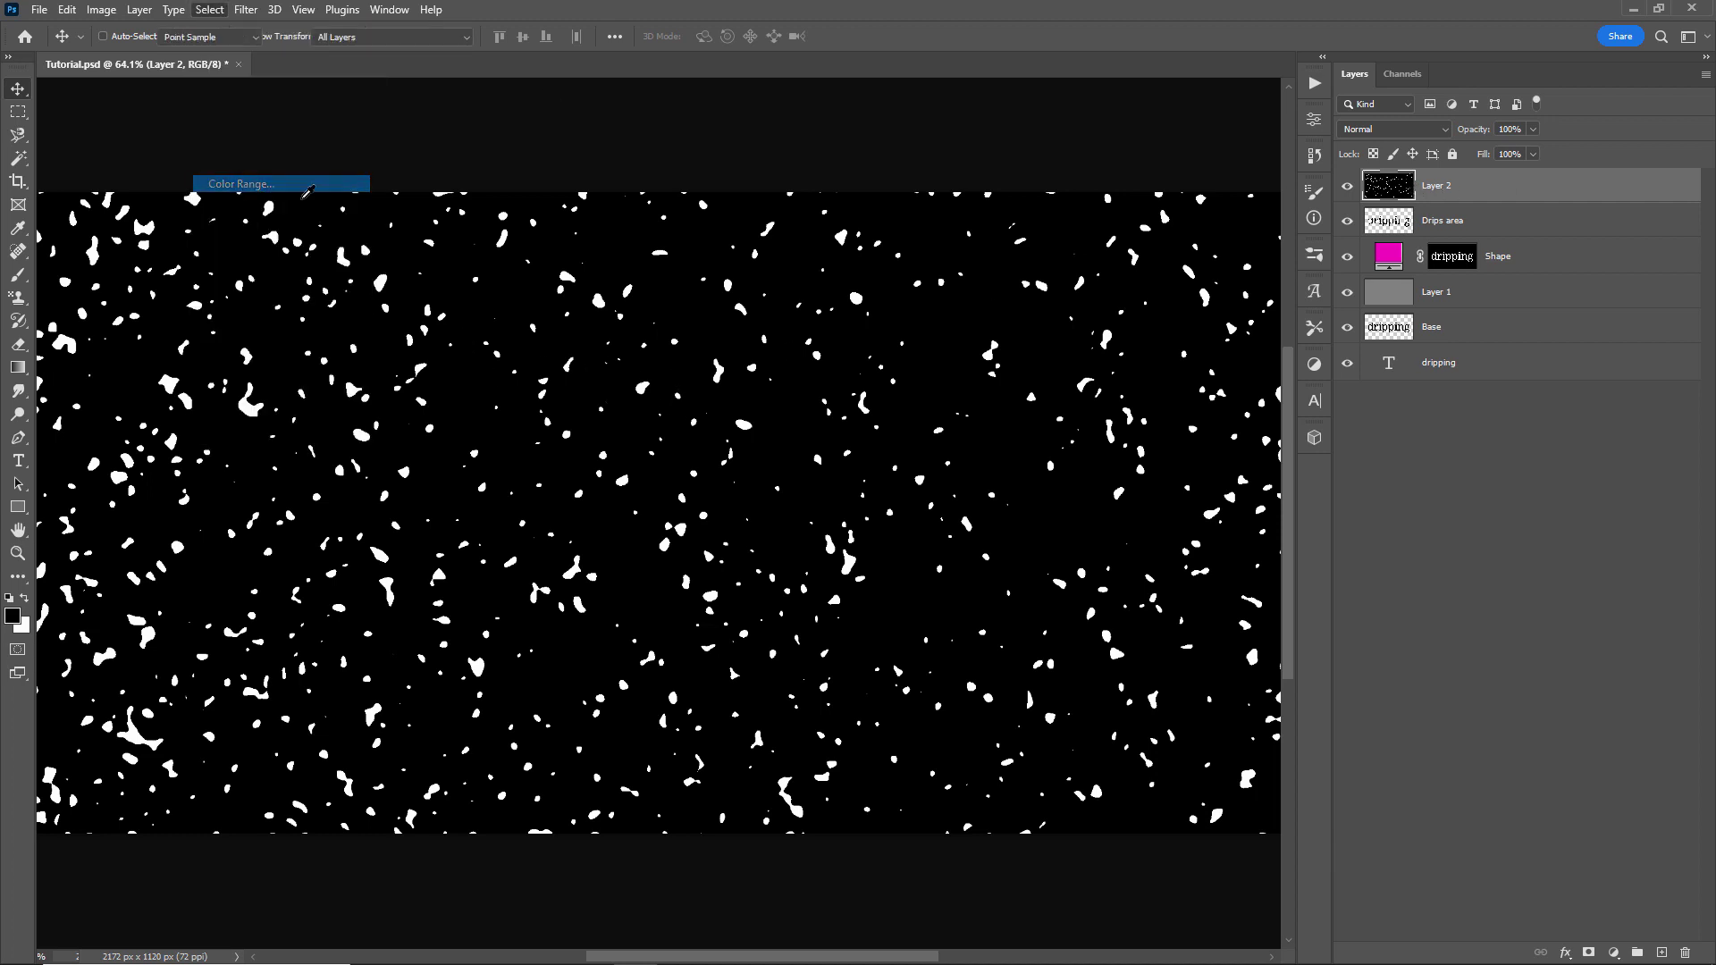
click(384, 279)
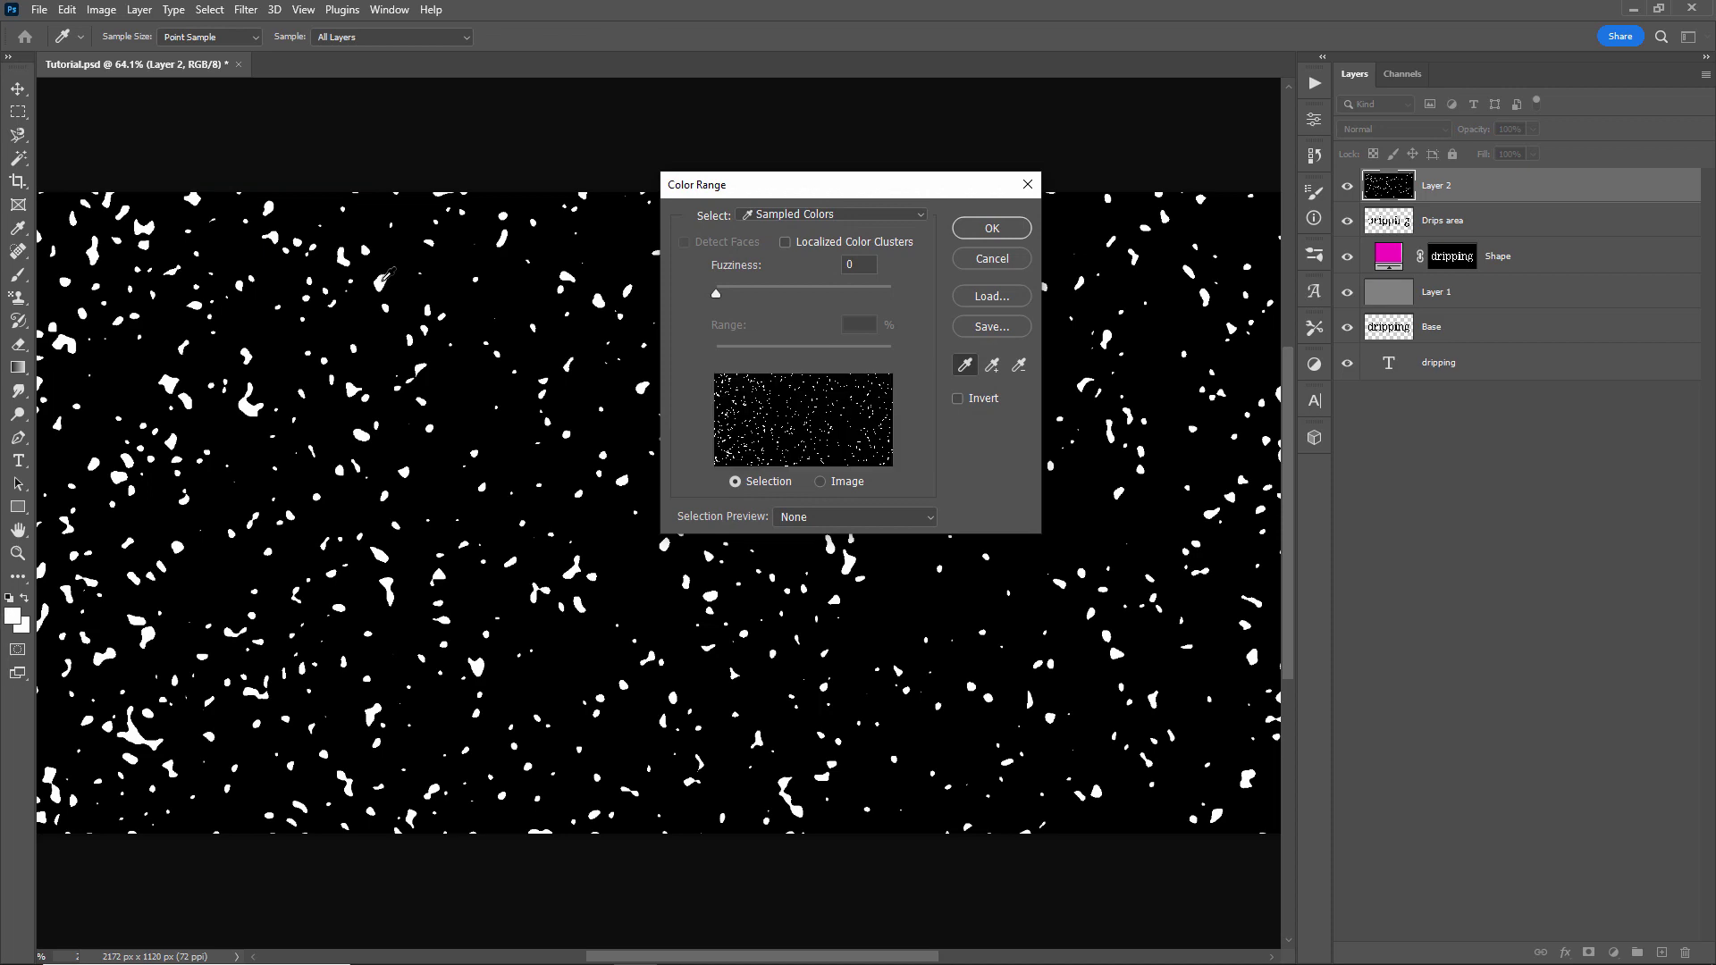
click(992, 230)
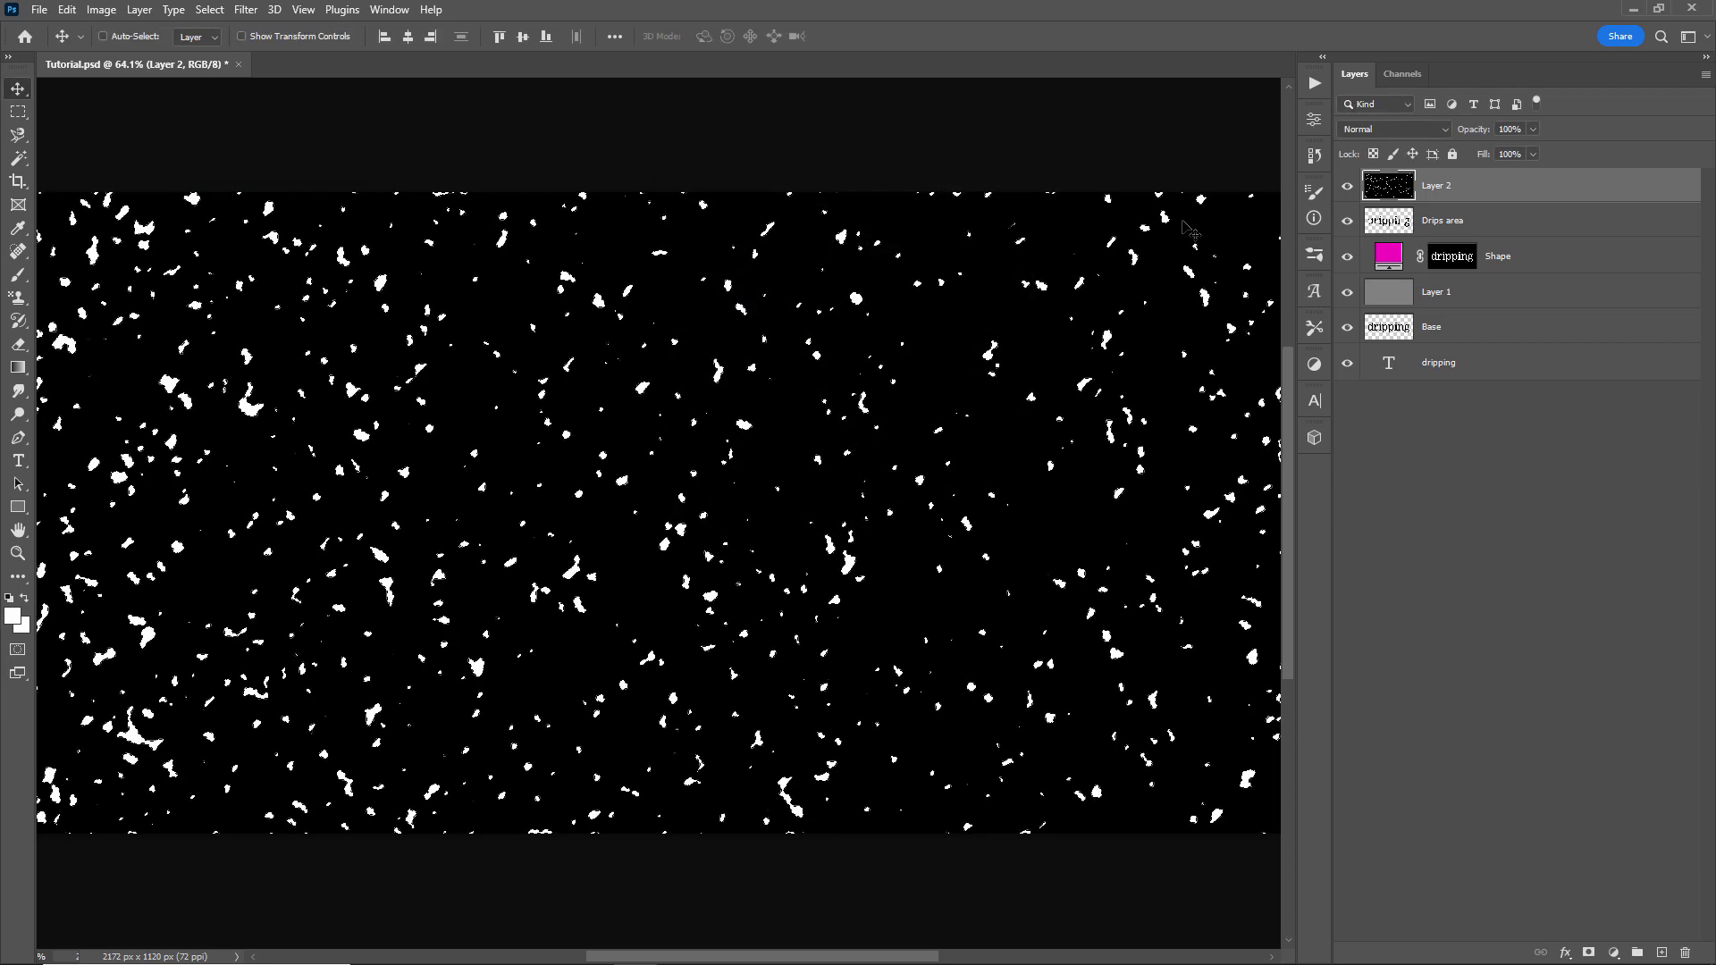
- Create a new layer, fill the blob selection with the default black foreground color and deselect
key(ctrl+shift+n)
key(Return)
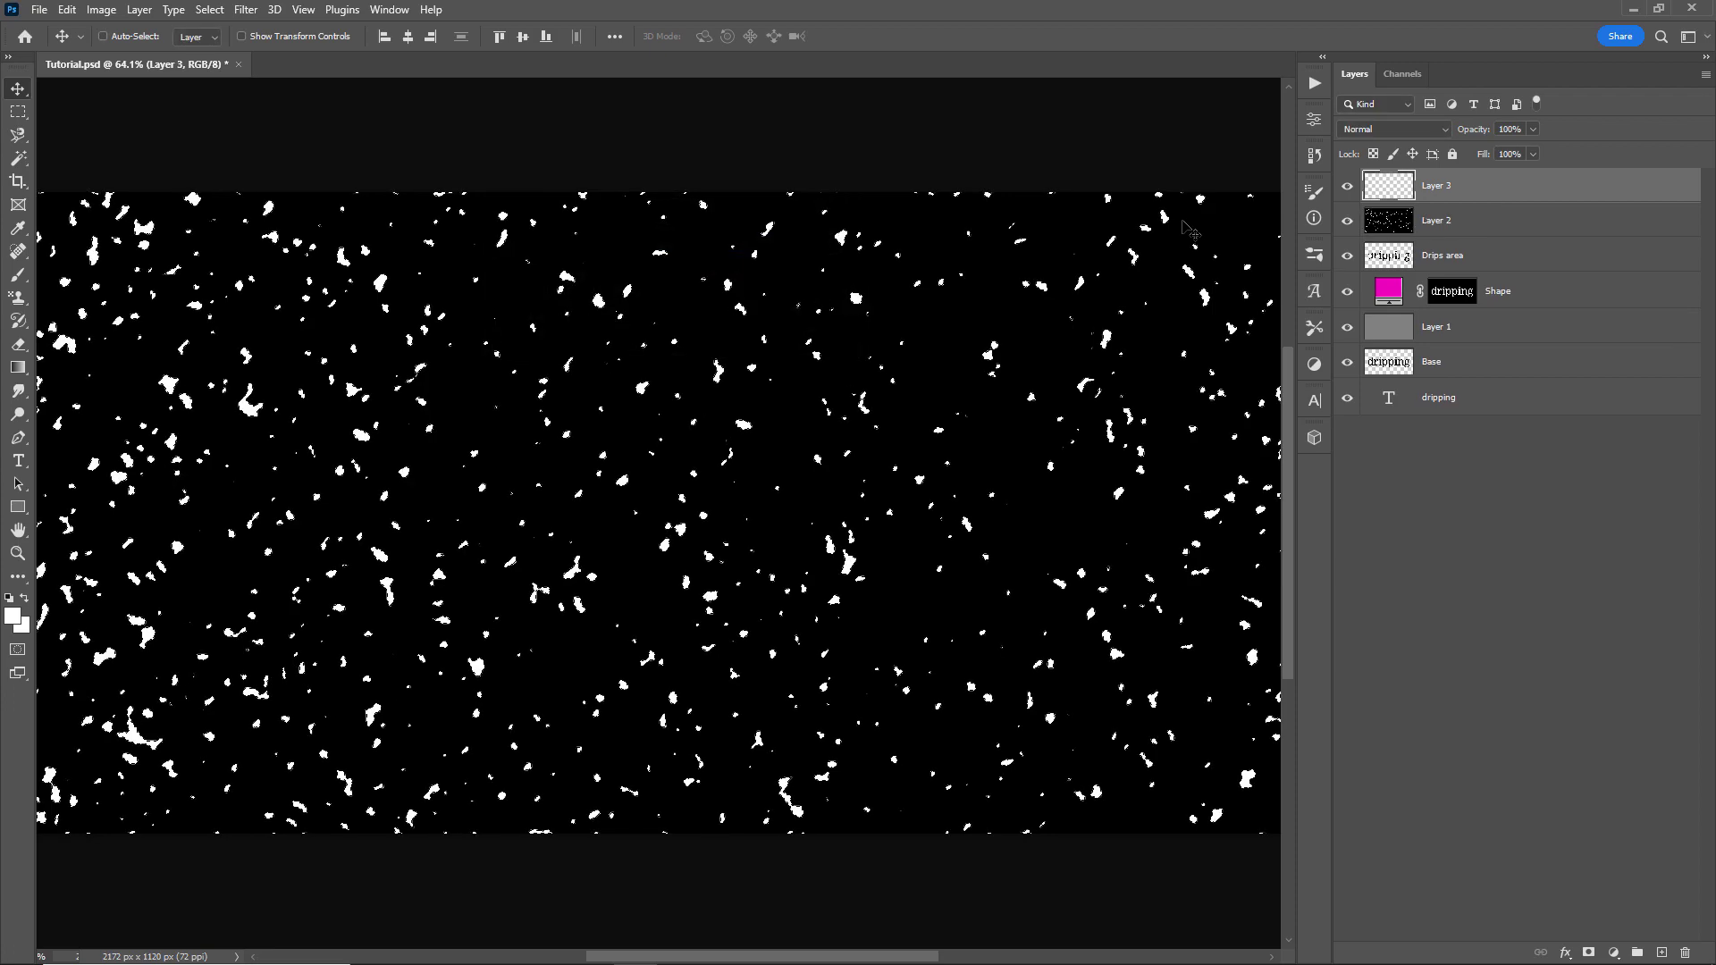
key(d)
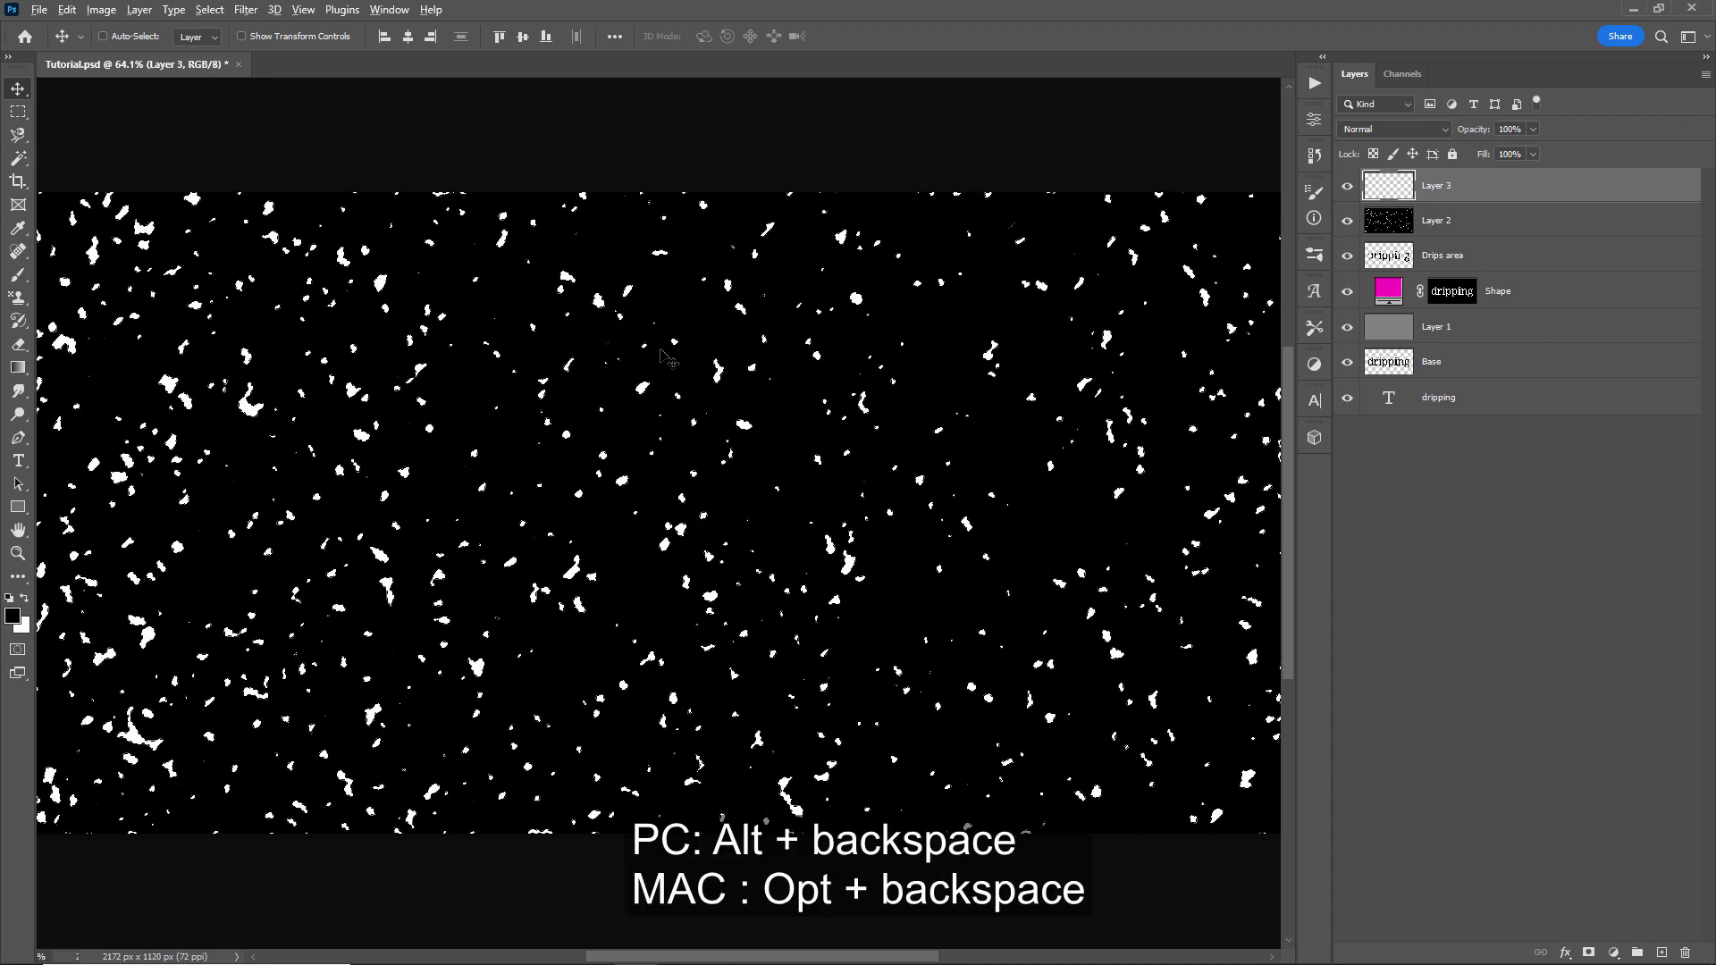
key(alt+BackSpace)
key(ctrl+d)
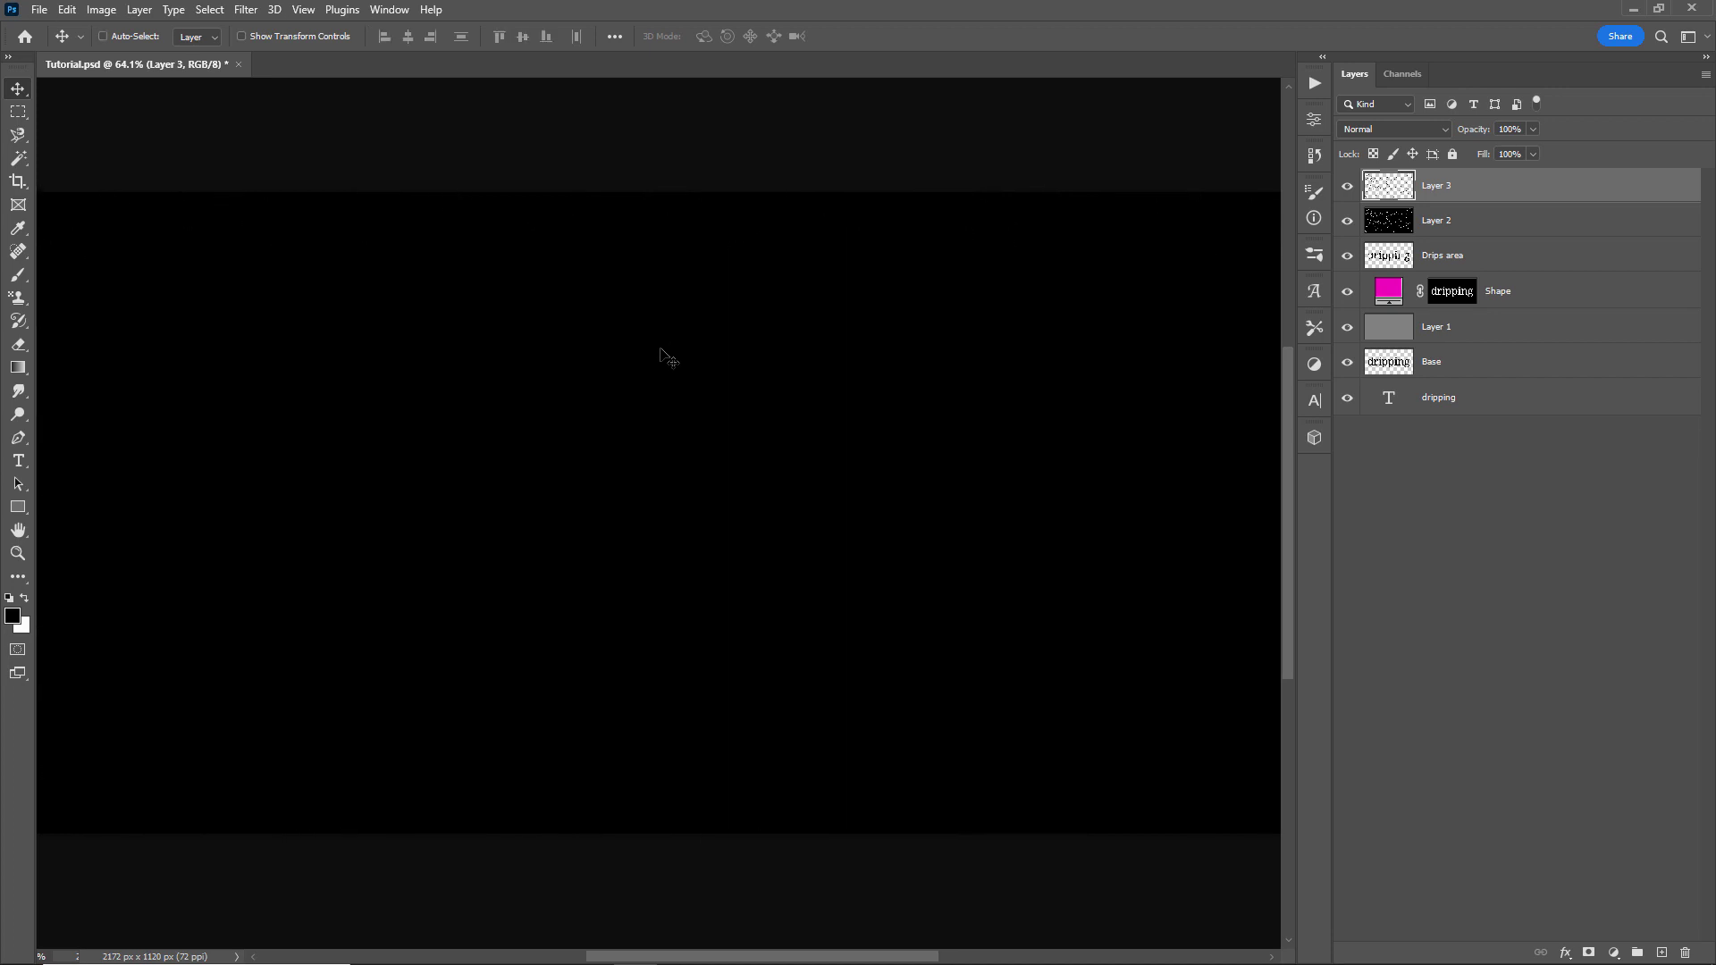
- Delete the thresholded noise layer and make the black blobs layer active
click(1487, 222)
key(Delete)
click(1454, 192)
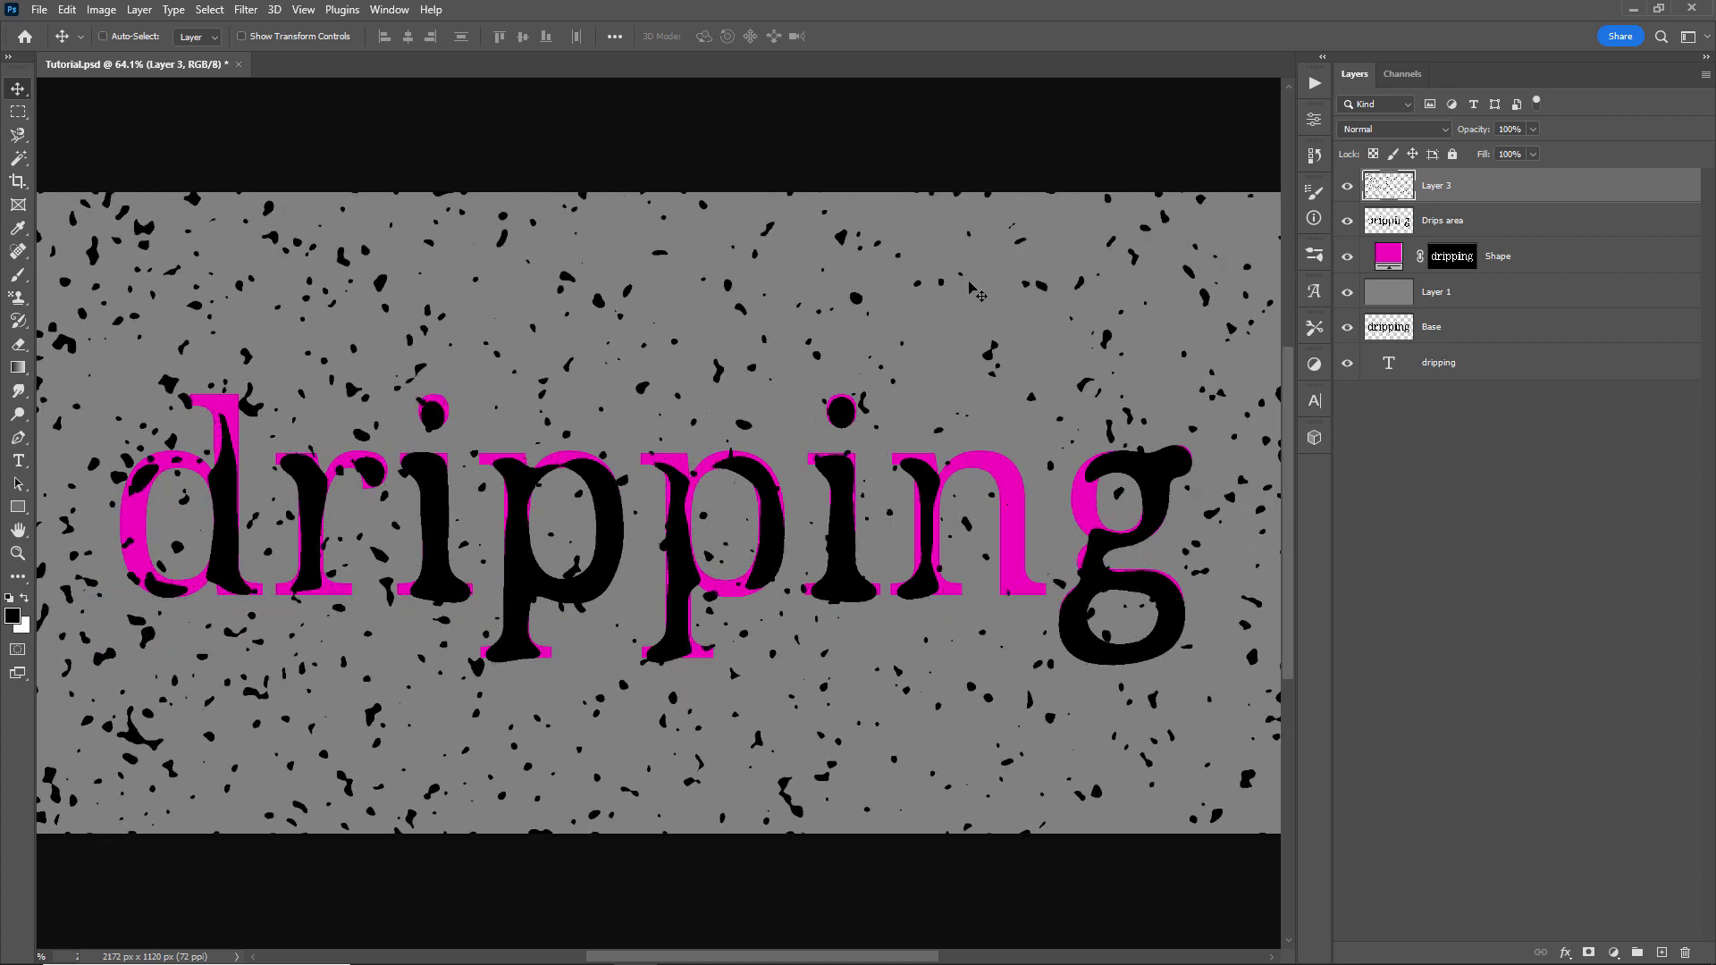
- Toggle the visibility of the black blobs layer and the Drips area layer to compare their contents
click(1347, 187)
click(1346, 188)
click(1346, 189)
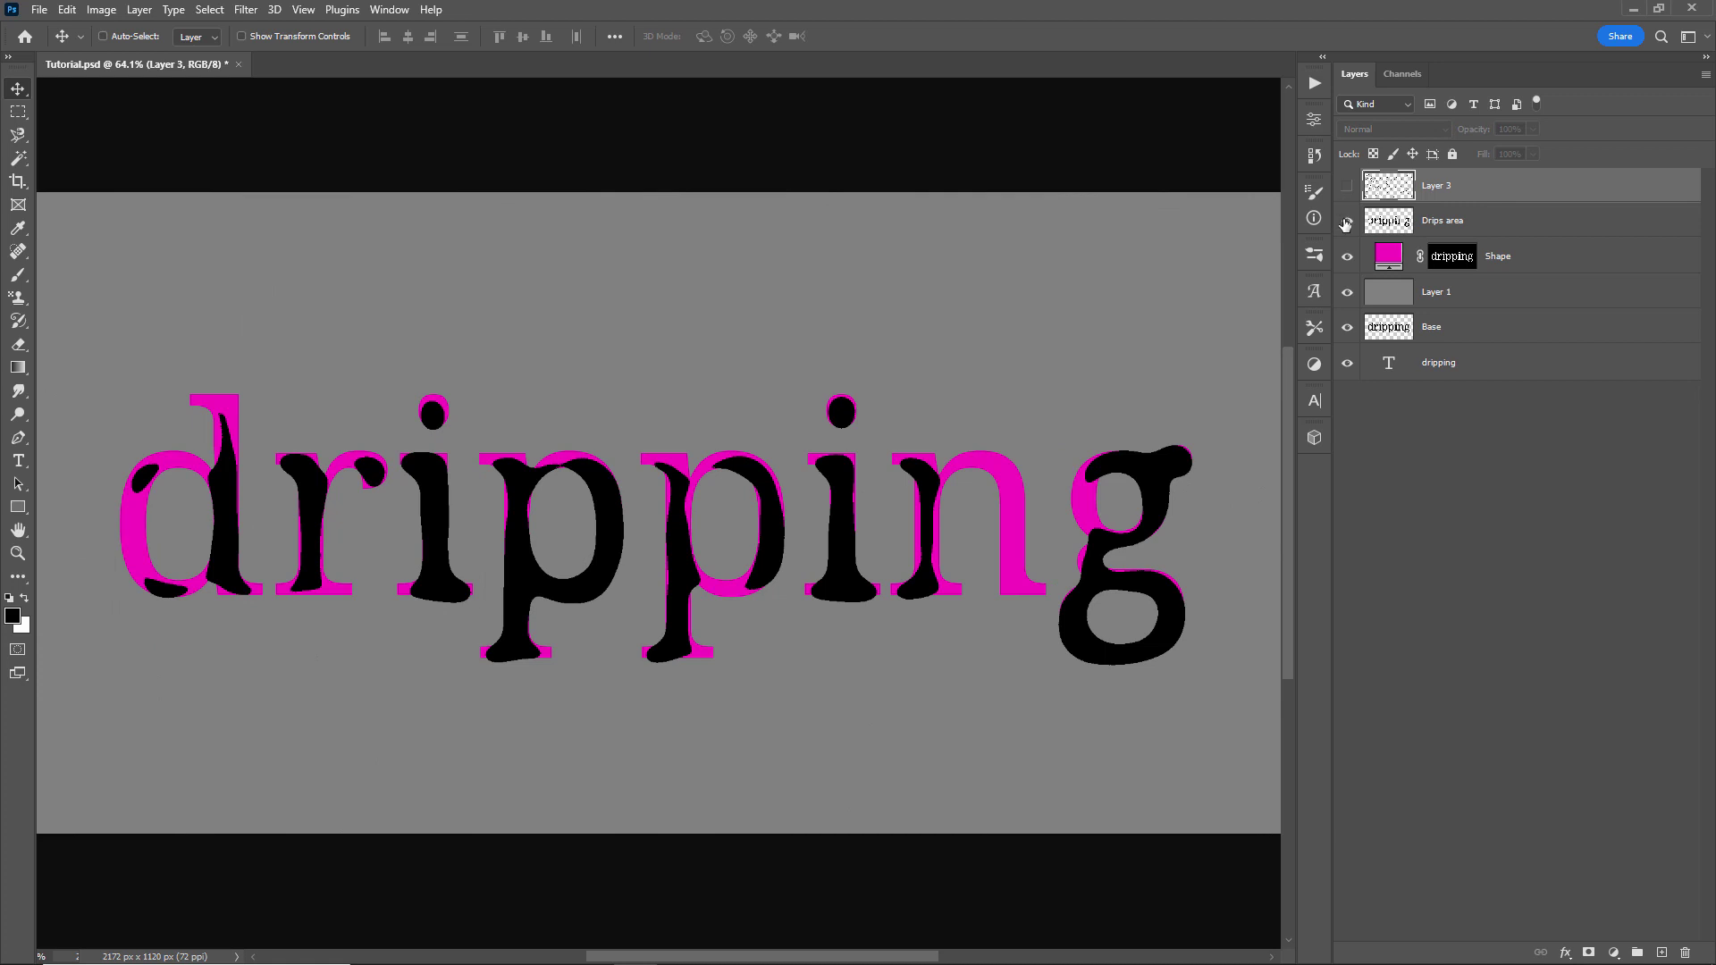
click(1346, 223)
click(1346, 223)
click(1346, 223)
click(1347, 223)
click(1347, 186)
- Load the Drips area layer's outline as a selection and add it as a mask to the blobs layer
click(1441, 218)
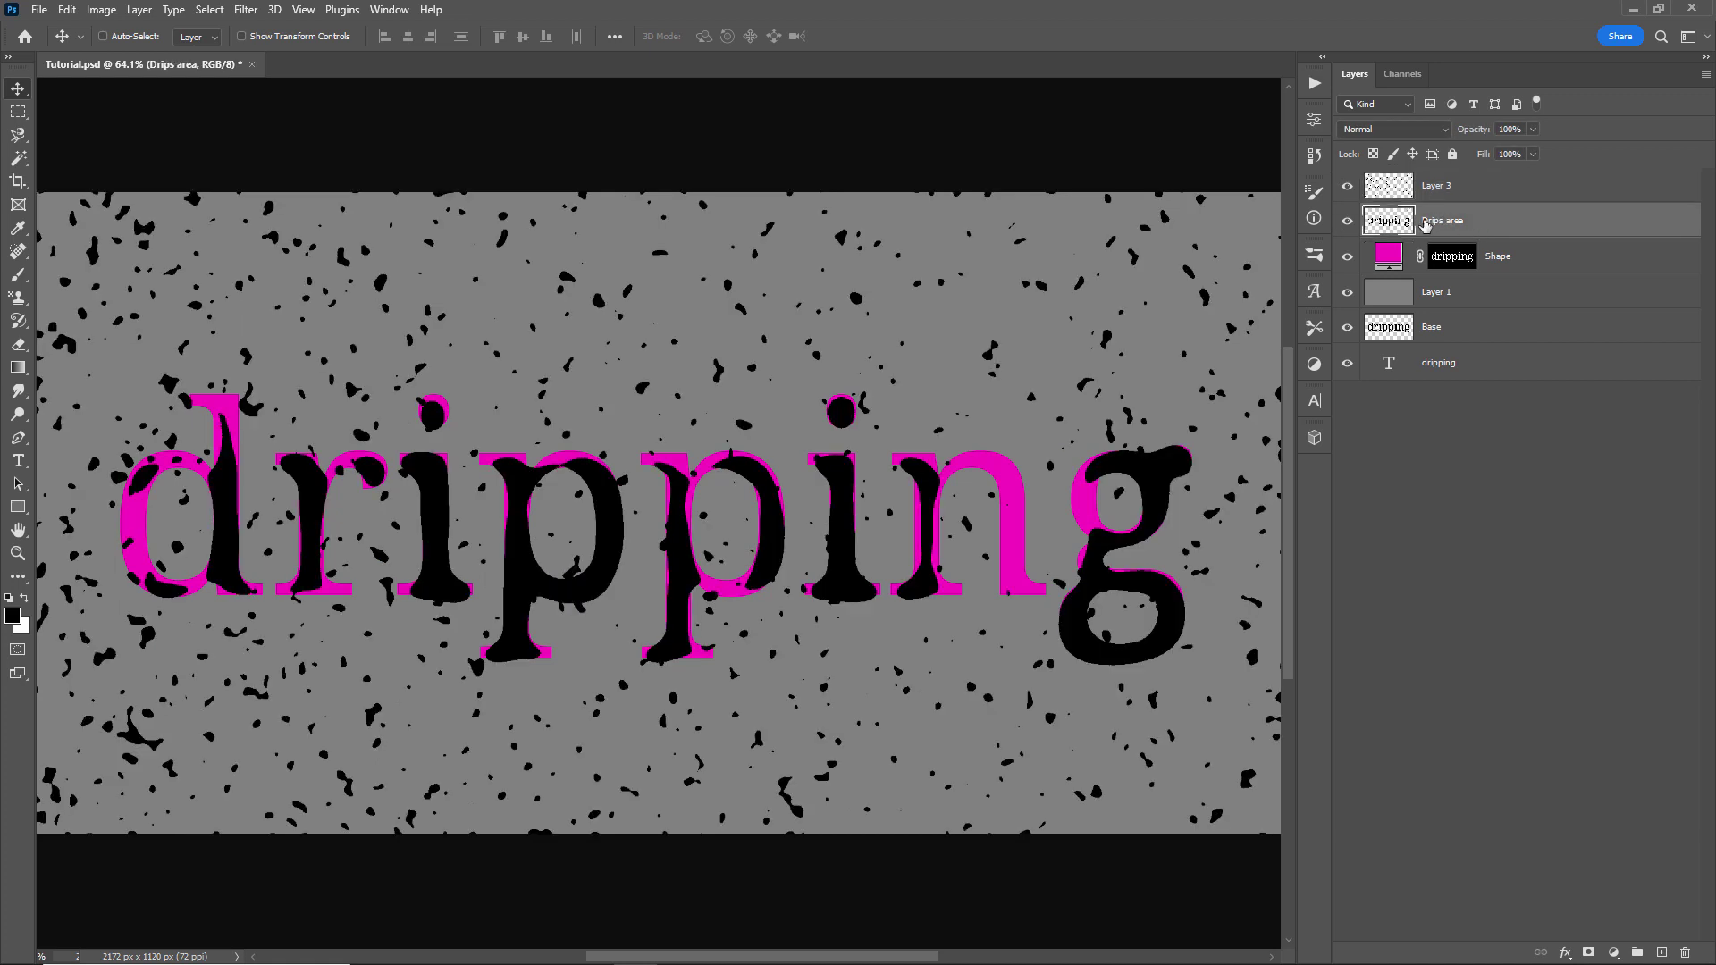
ctrl+click(1392, 225)
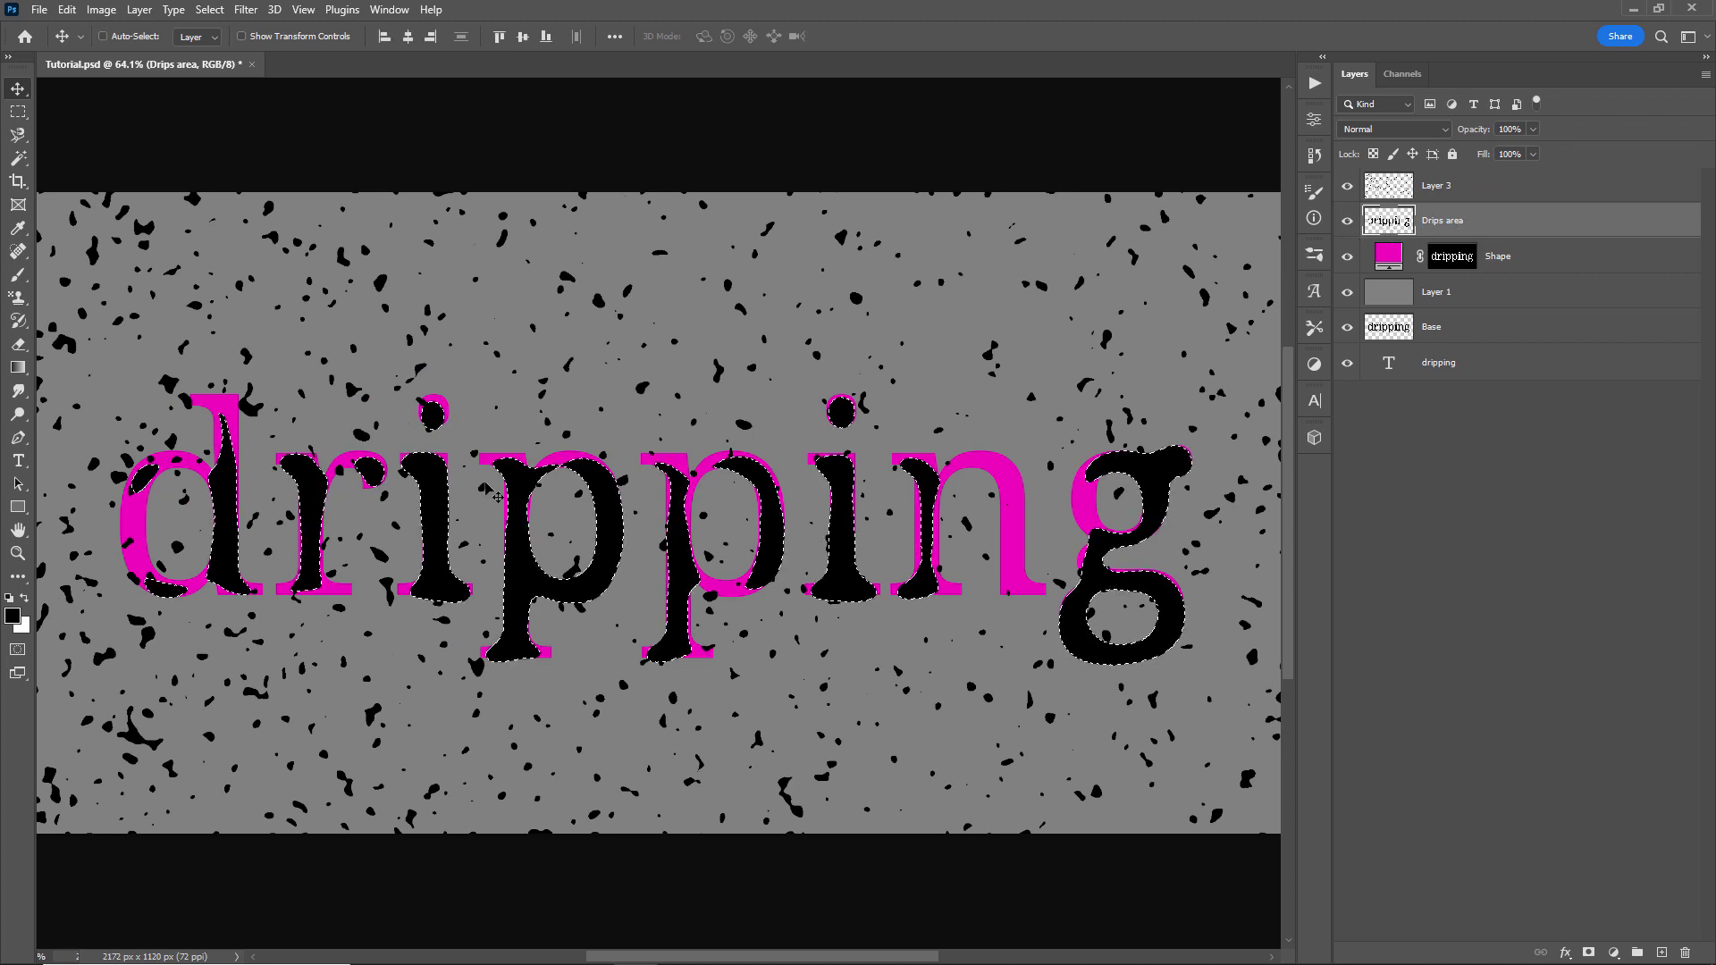
click(1400, 191)
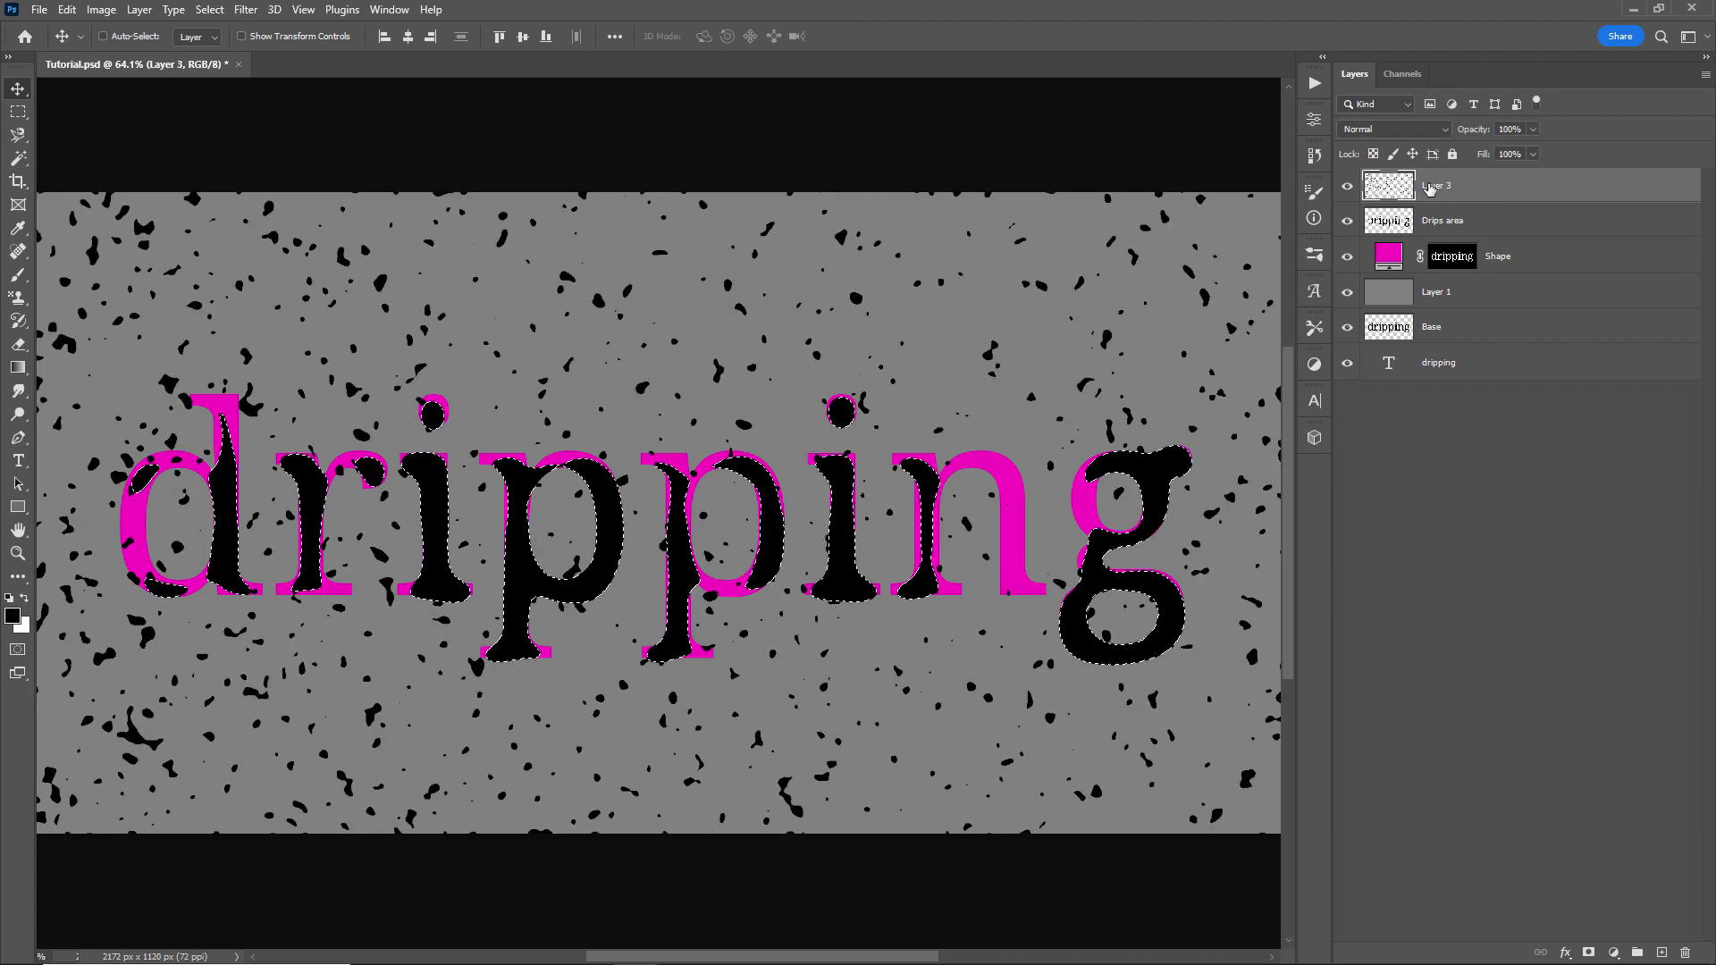
click(1588, 953)
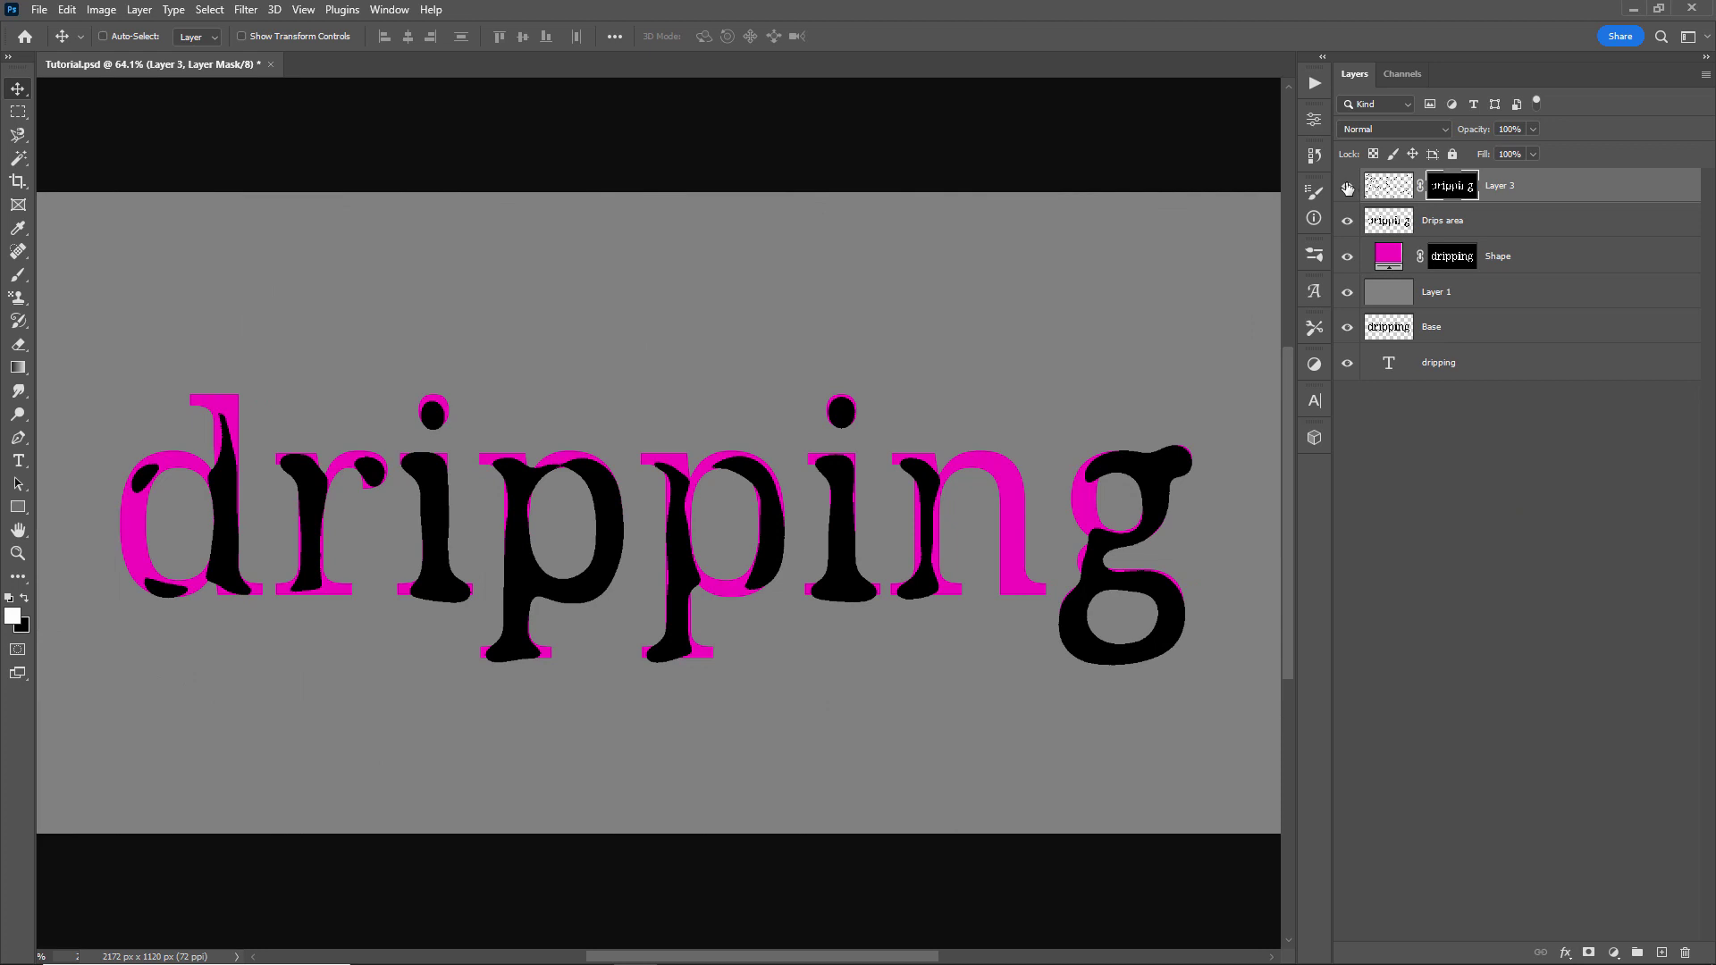
click(1388, 185)
drag(831, 364, 841, 319)
key(ctrl+z)
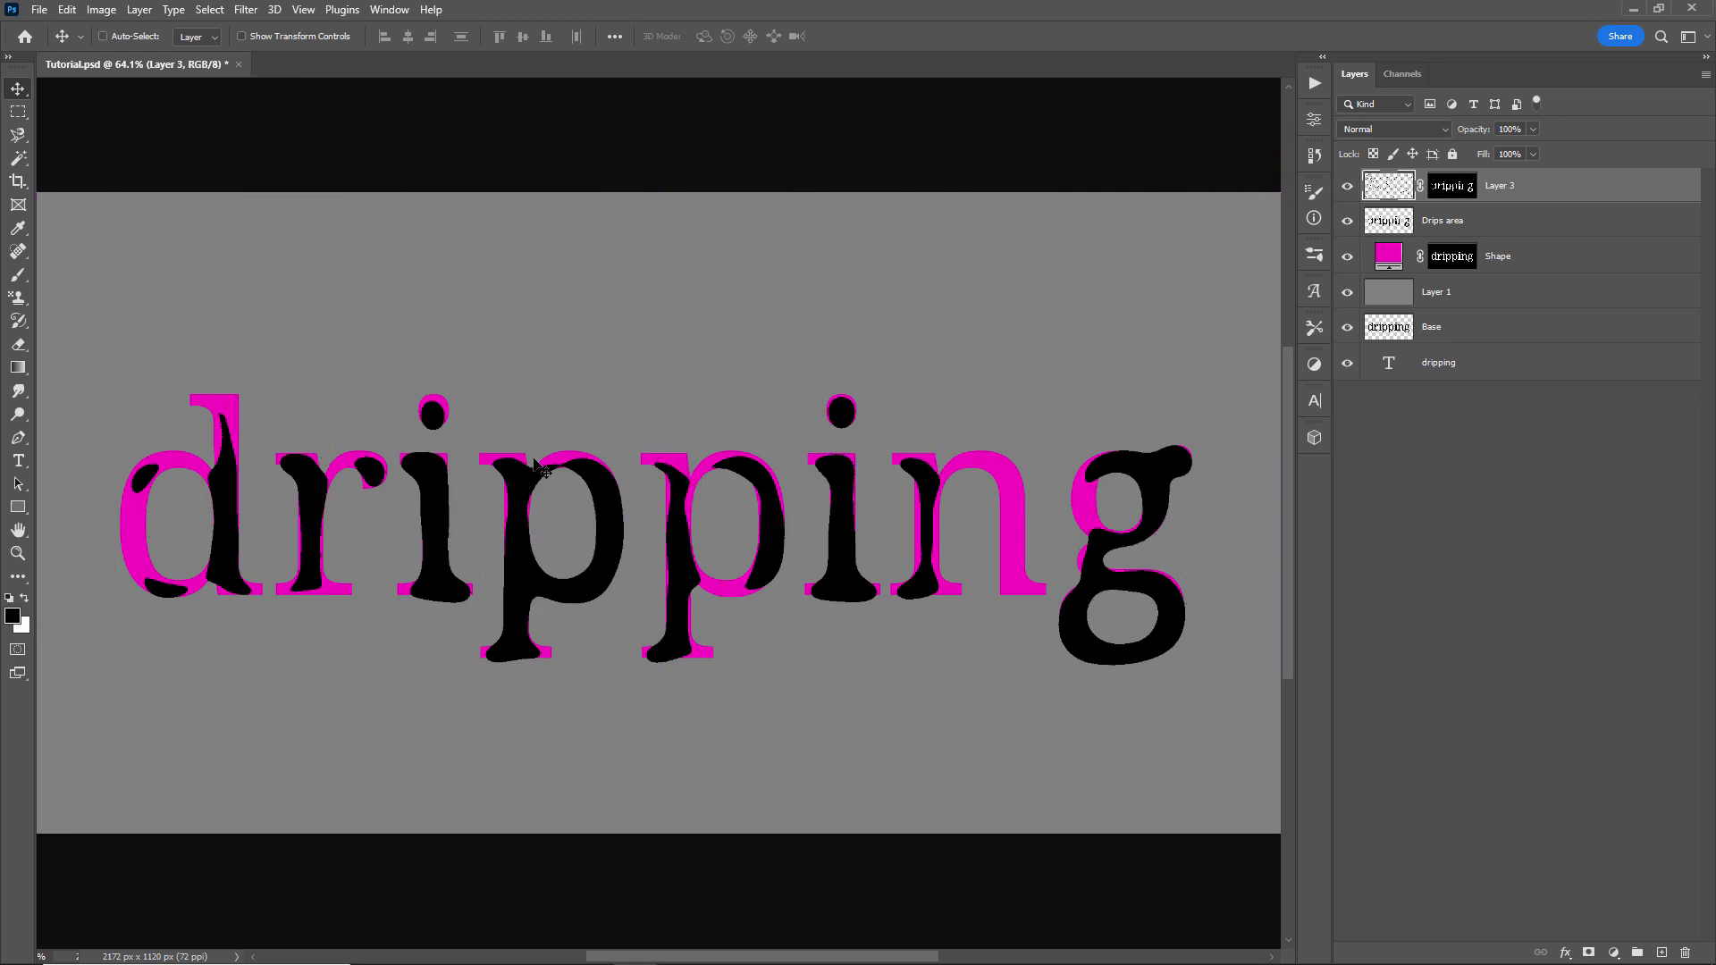
- Rename the masked blobs layer to Drips
click(1463, 231)
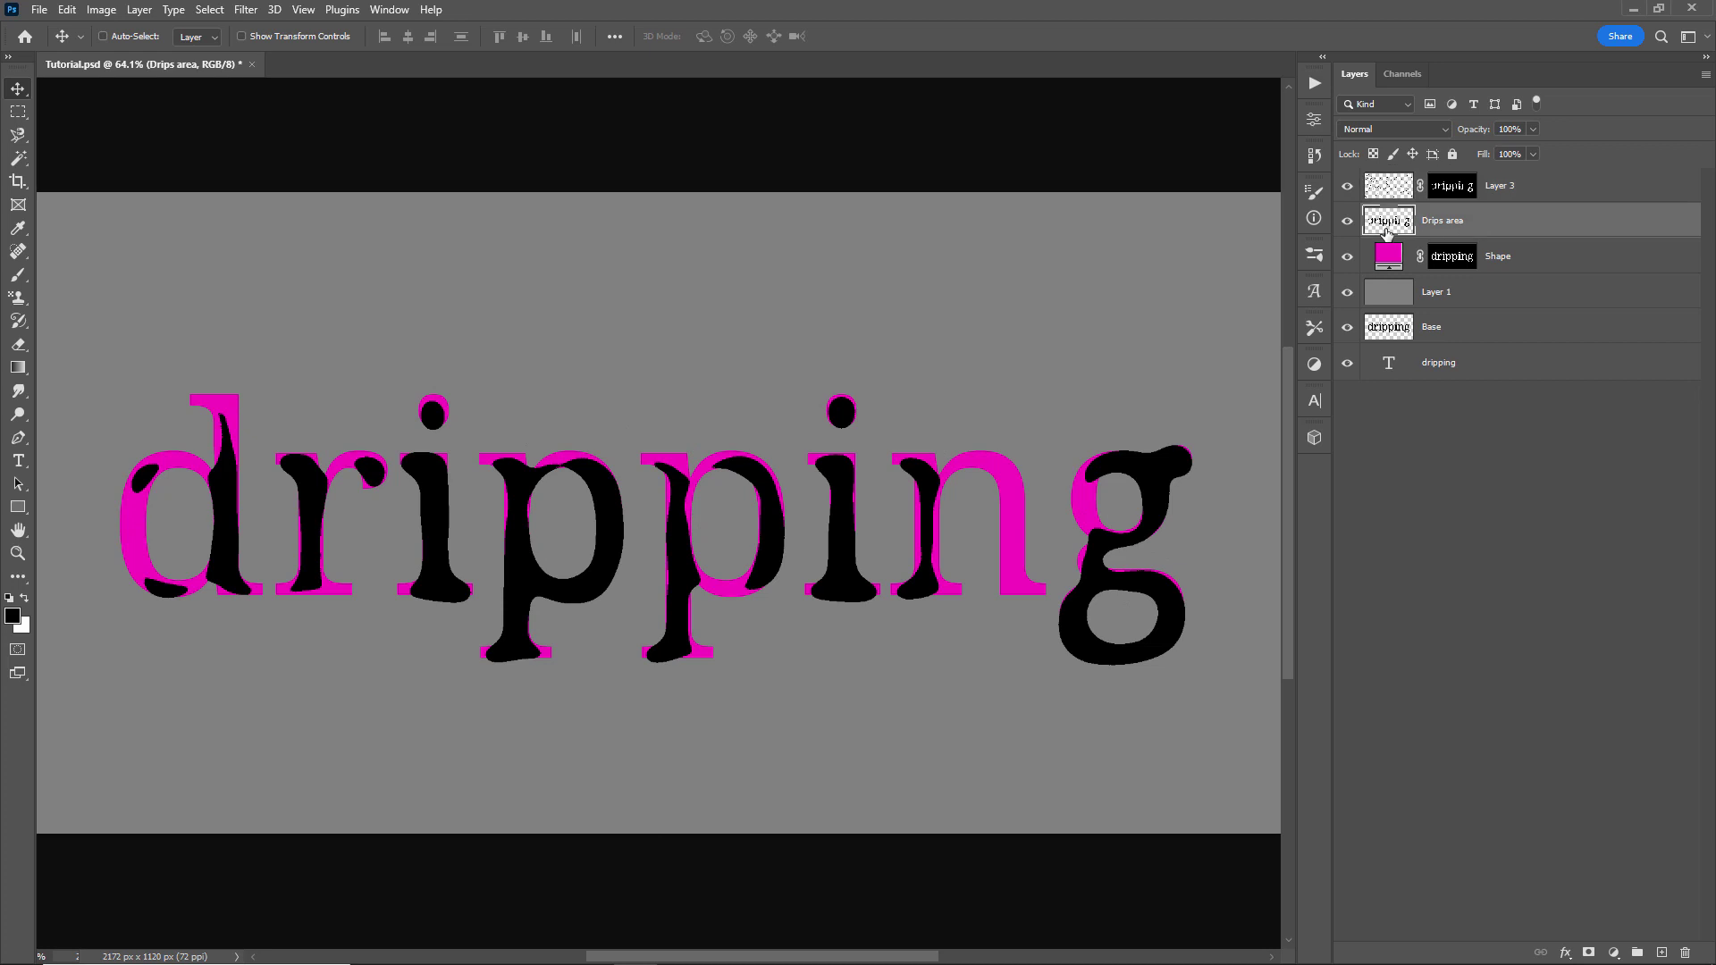
double_click(1496, 187)
text(Dri)
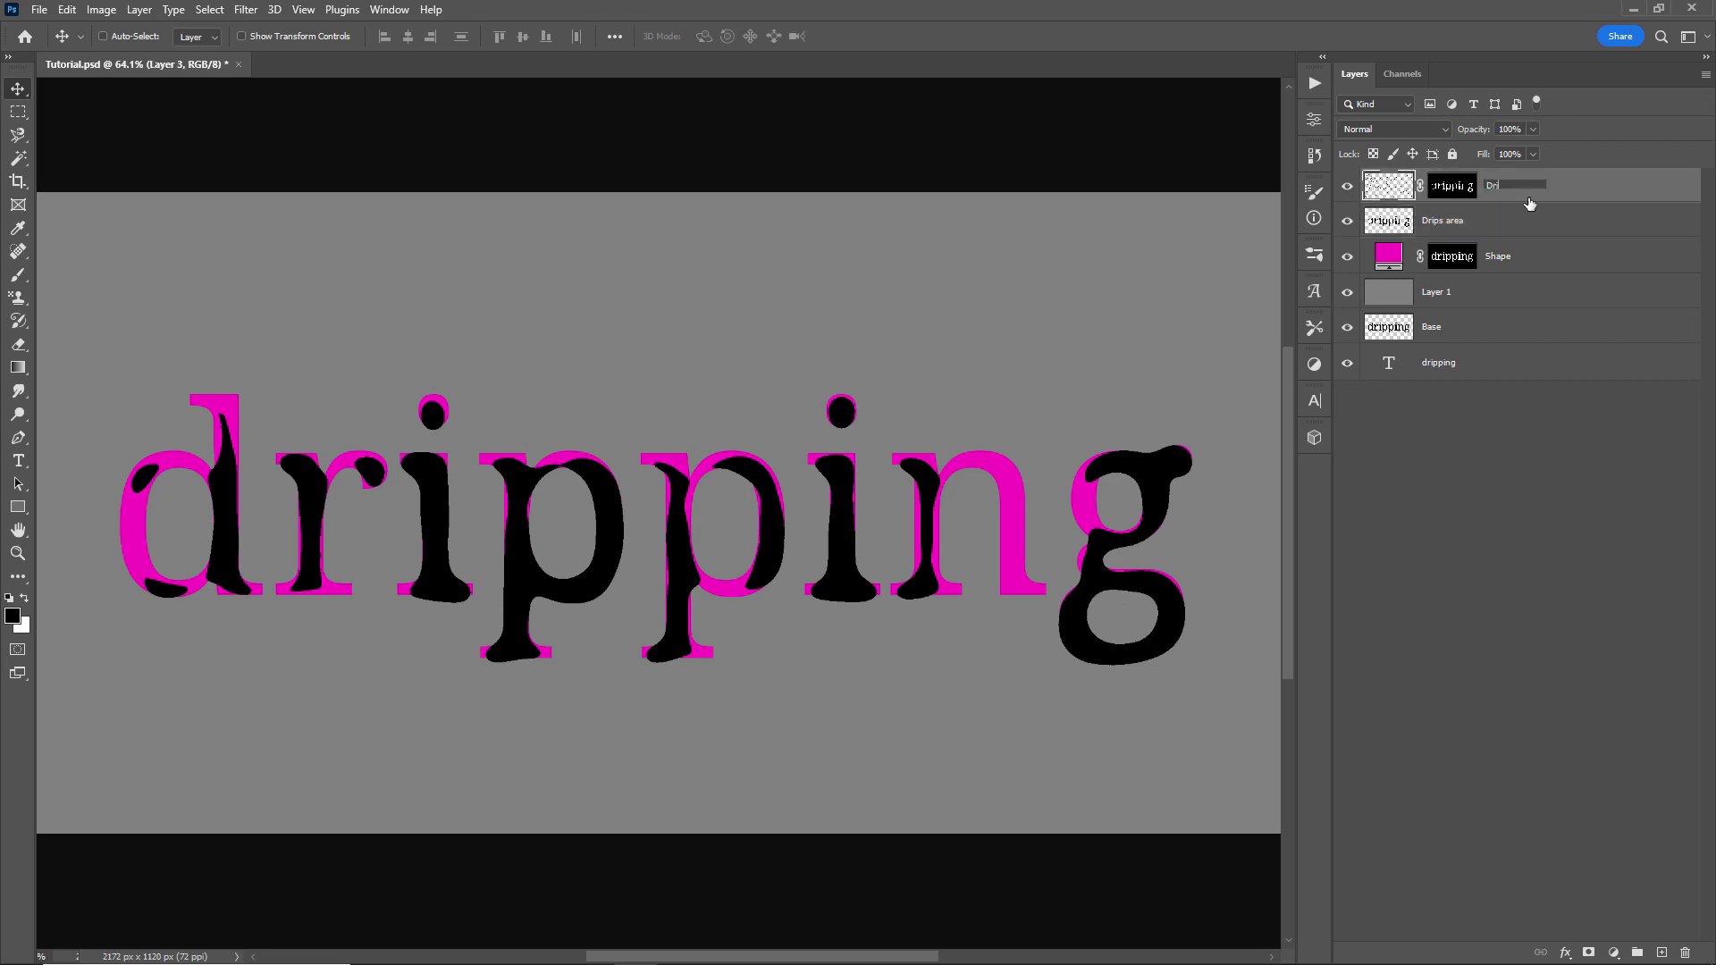
text(ps)
key(Return)
- Apply the layer mask of the Drips layer permanently
click(1452, 187)
right_click(1454, 190)
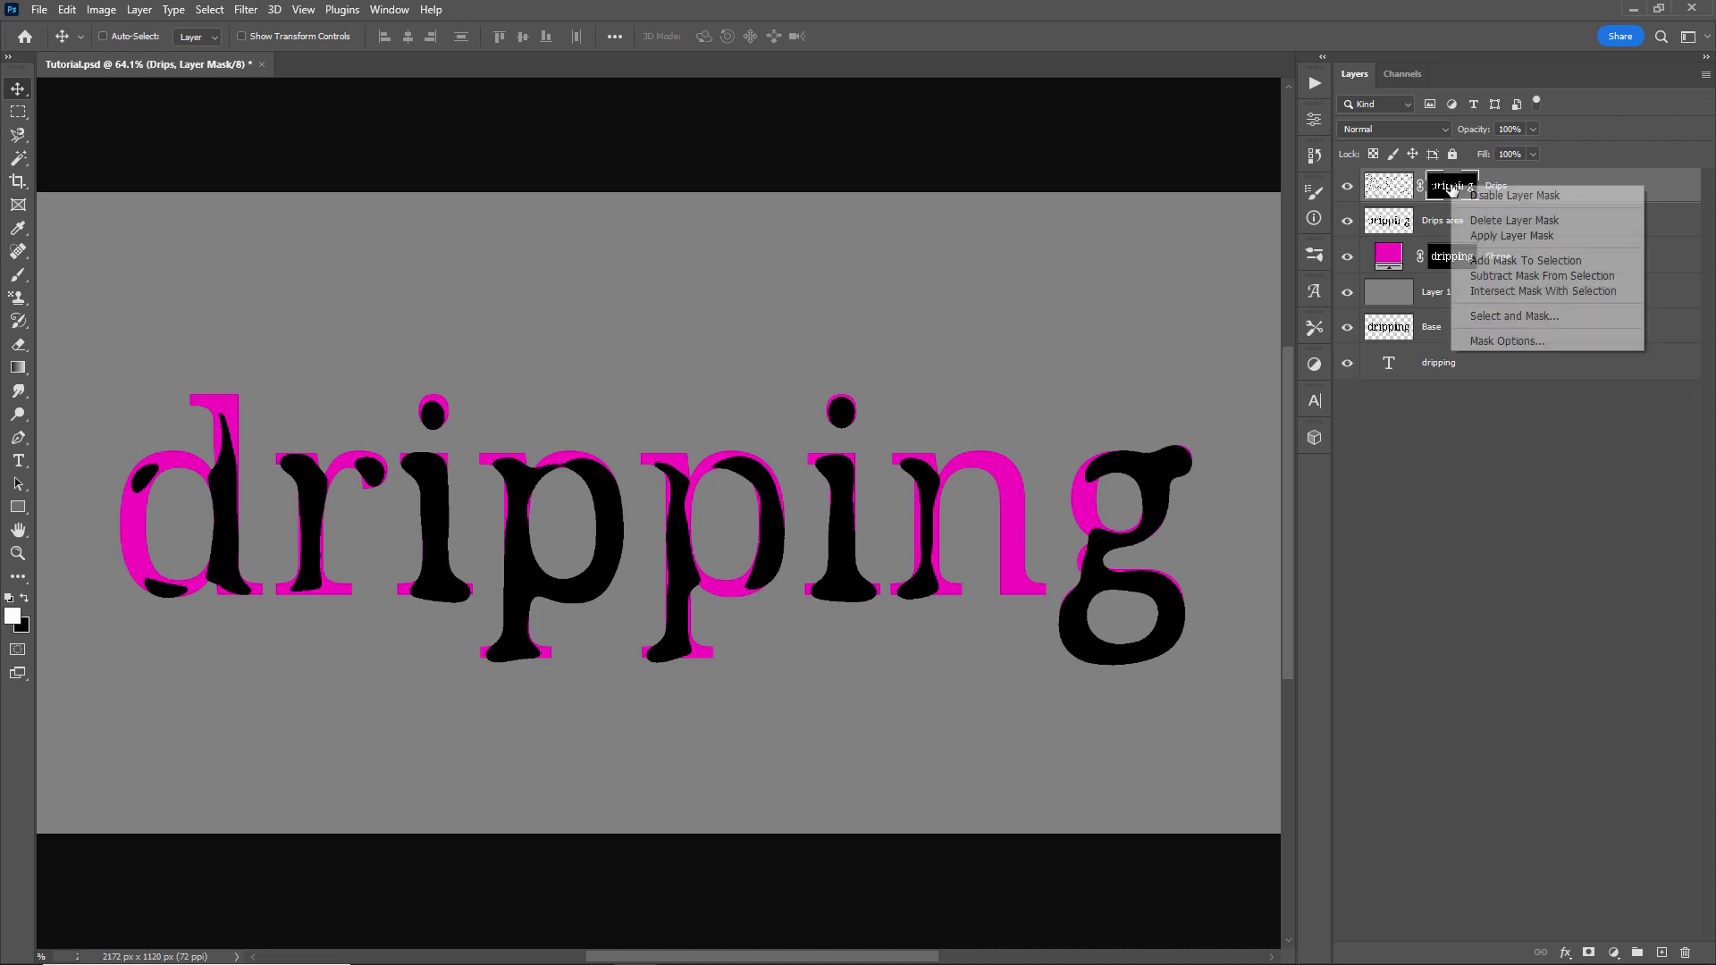
click(1474, 229)
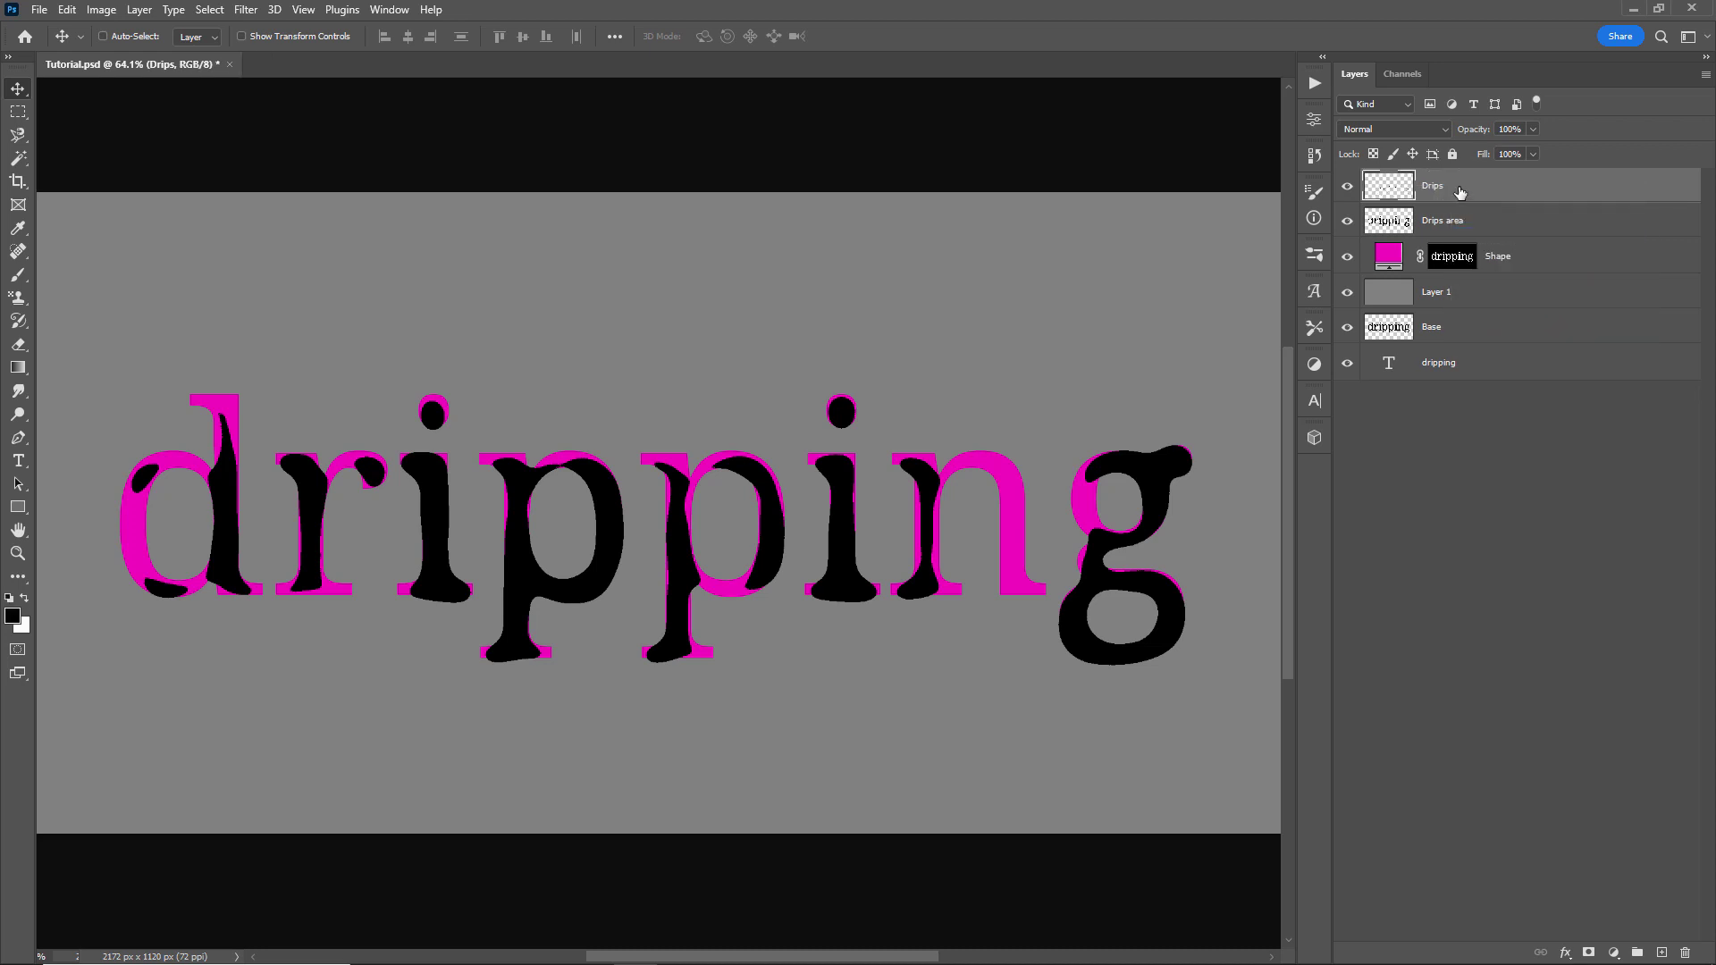
- Duplicate the Drips layer repeatedly, nudging each copy slightly downward, until there are 40 copies
drag(865, 444, 865, 337)
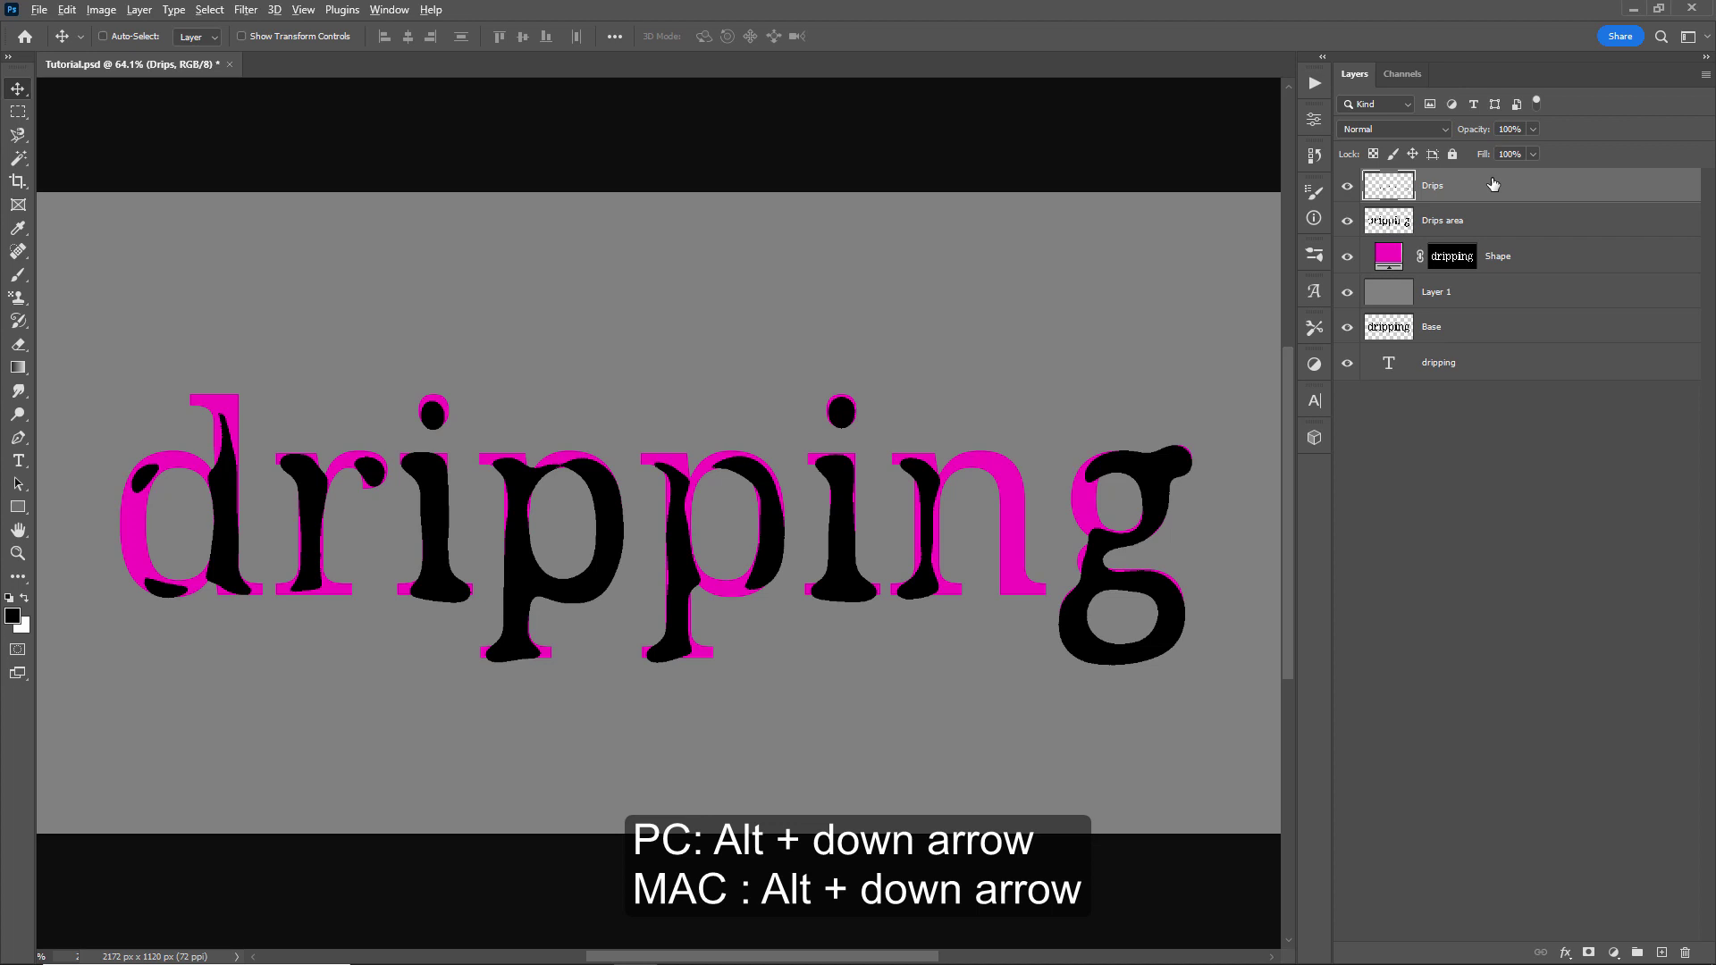
key(ctrl+j)
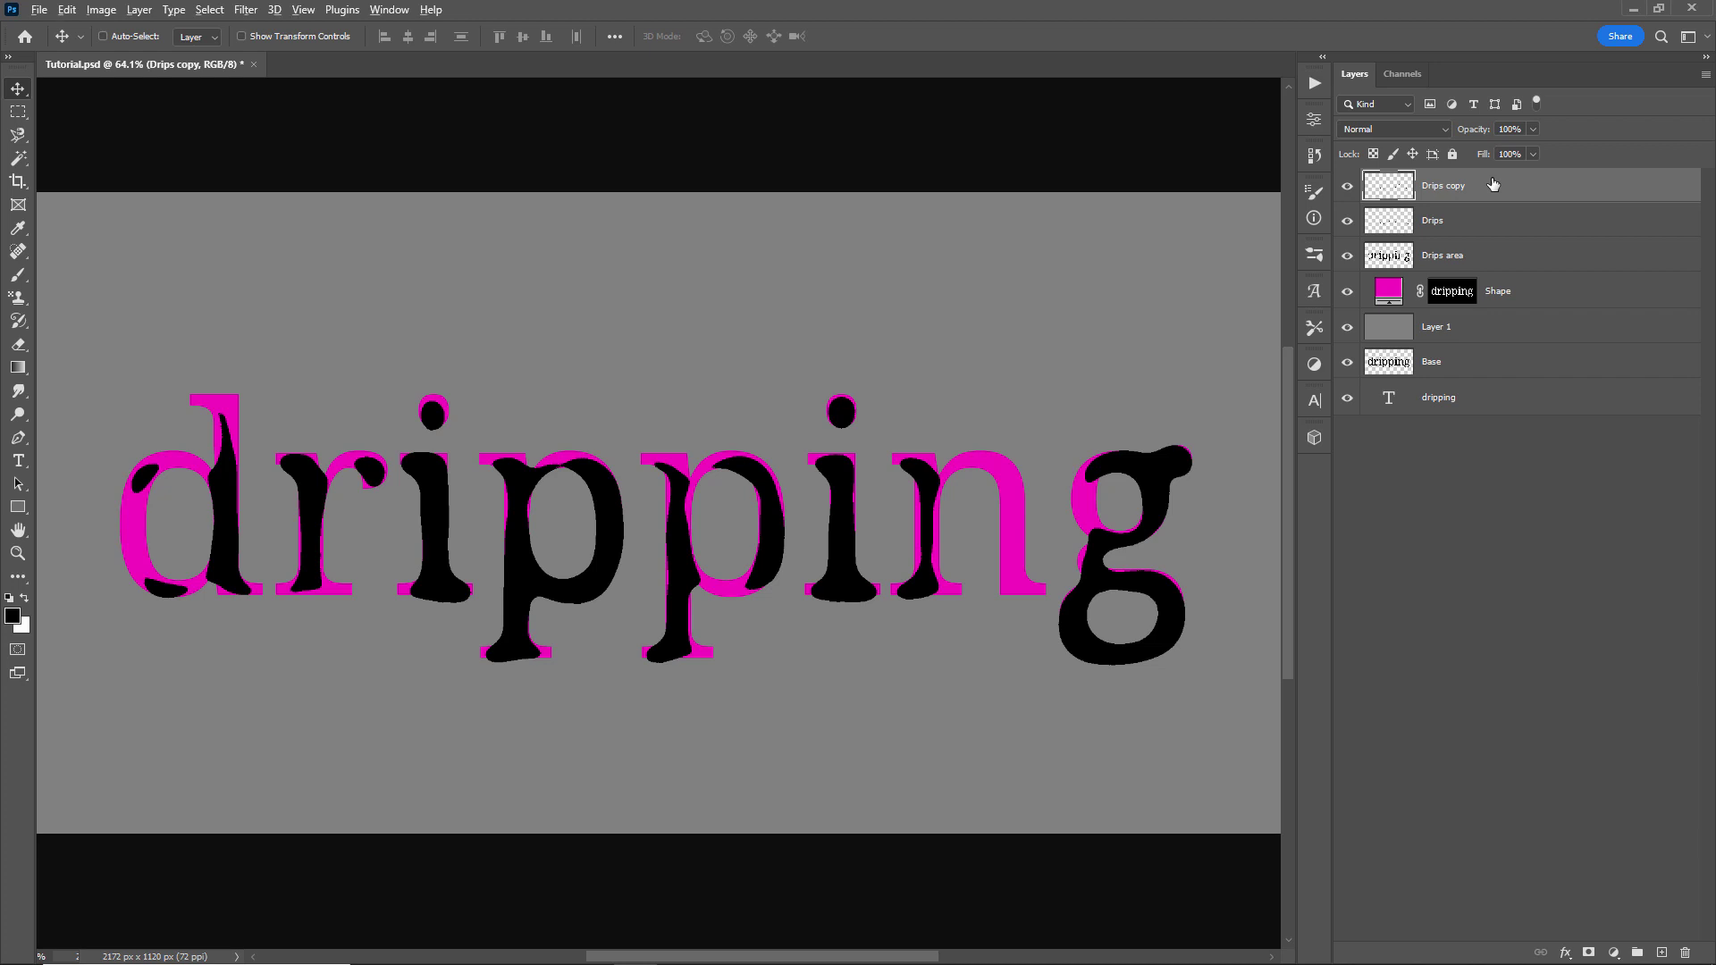
key(ctrl+j)
key(ctrl+j)
key(ctrl+j)
key(ctrl+j)
key(ctrl+j)
key(ctrl+j)
key(ctrl+j)
key(ctrl+j)
key(ctrl+j)
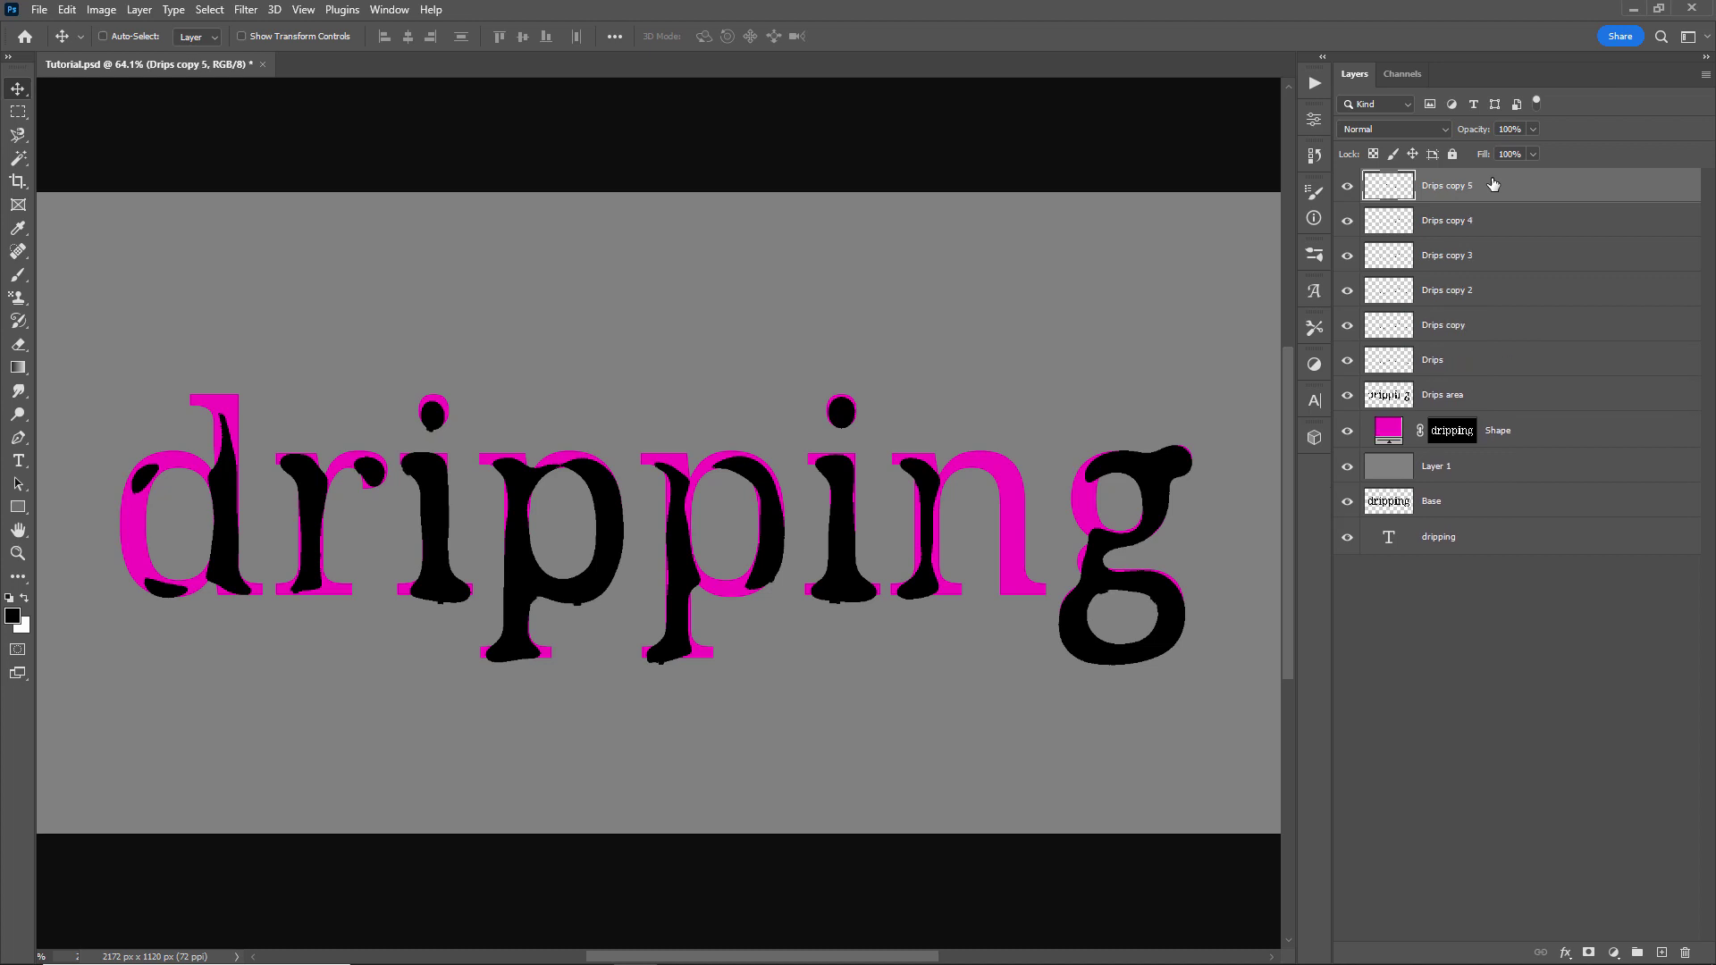
key(ctrl+j)
key(ctrl+j)
key(ctrl+j)
key(ctrl+j)
key(ctrl+j)
key(ctrl+j)
key(ctrl+j)
key(ctrl+j)
key(ctrl+j)
key(ctrl+j)
key(ctrl+j)
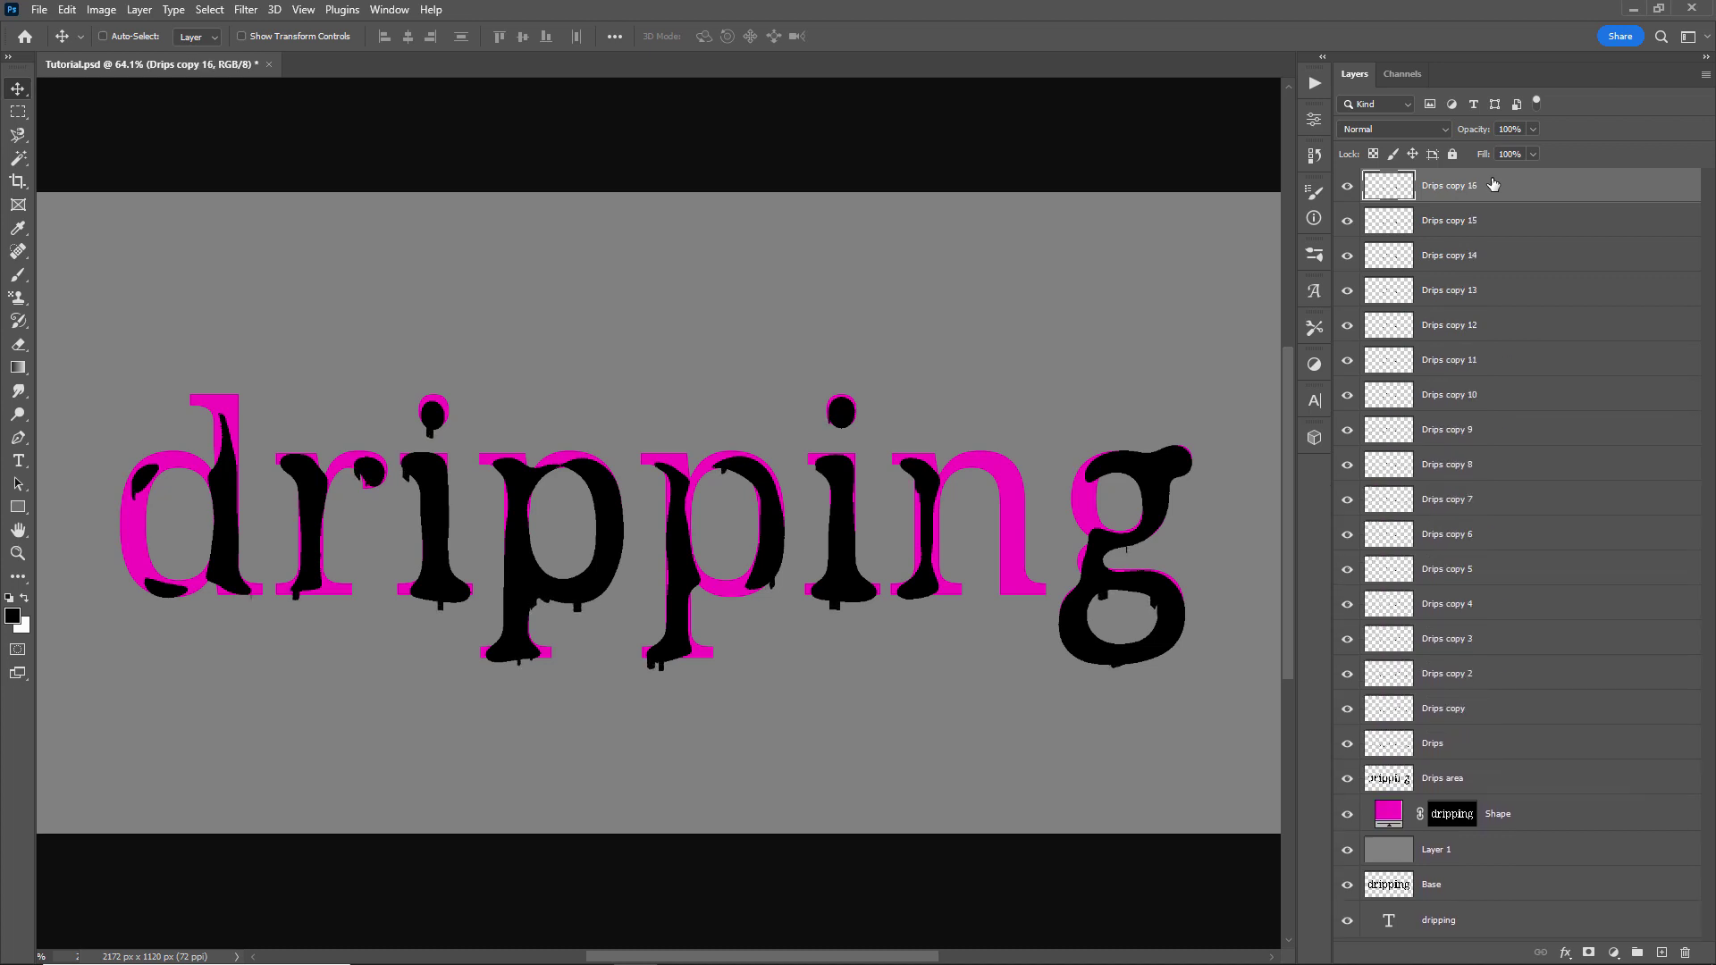
key(ctrl+j)
key(ctrl+j)
key(ctrl+j)
key(ctrl+j)
key(ctrl+j)
key(ctrl+j)
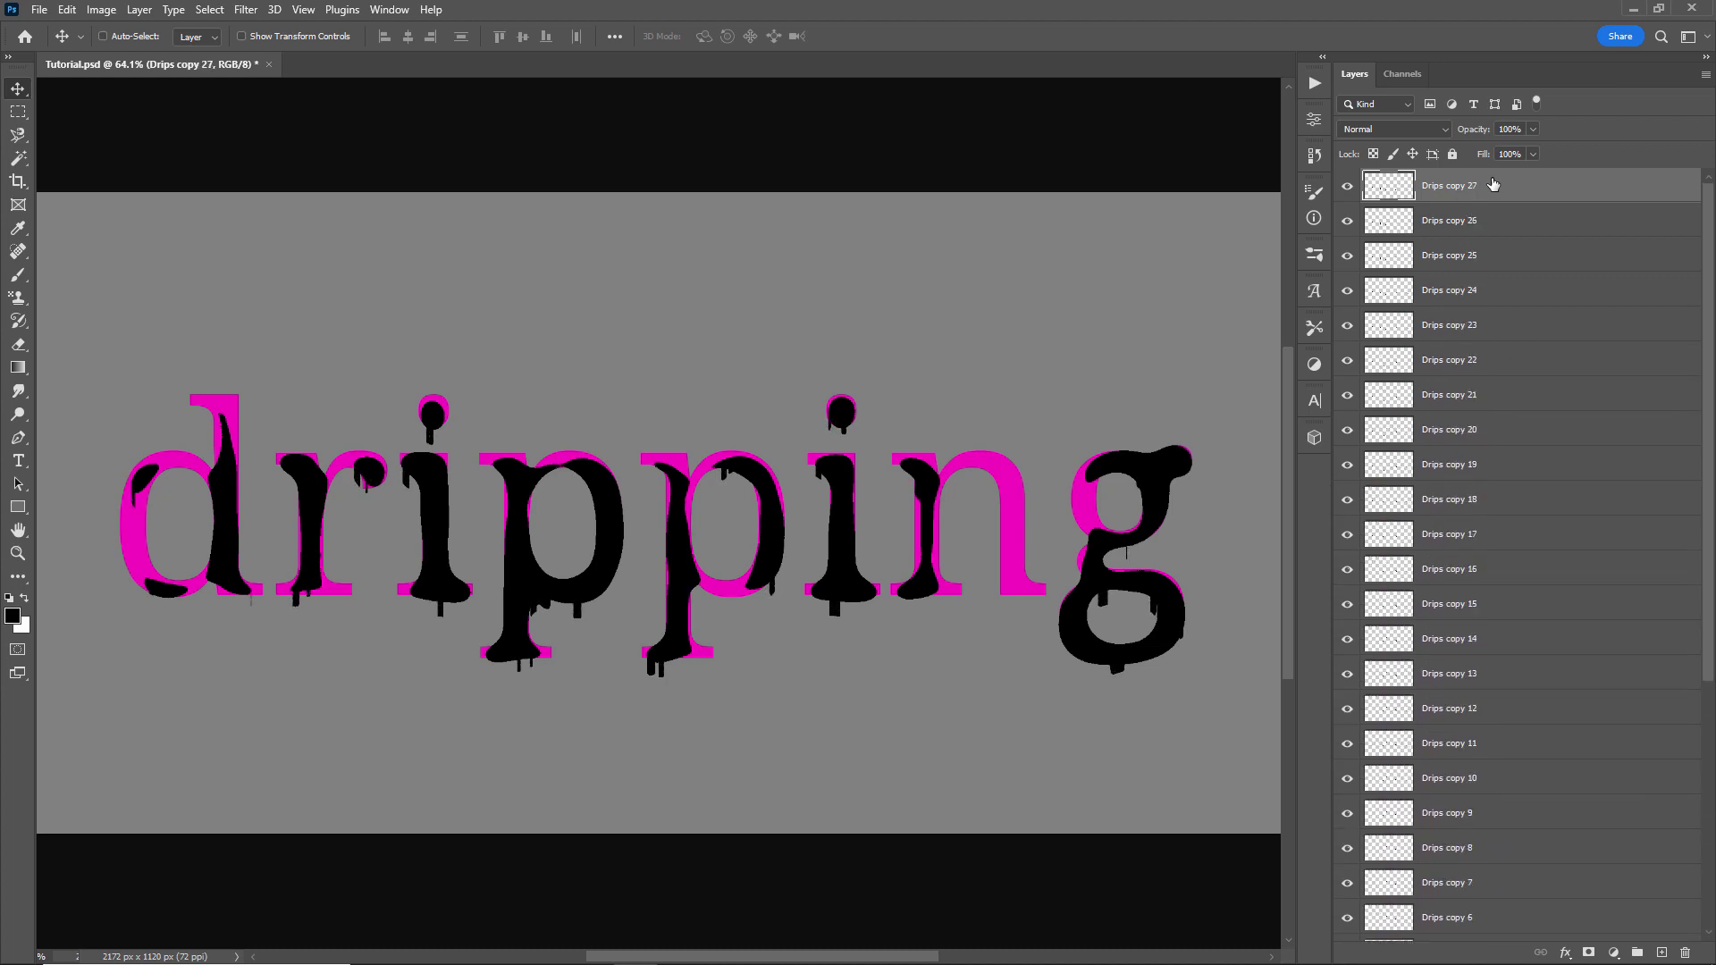
key(ctrl+j)
key(ctrl+j)
key(ctrl+j)
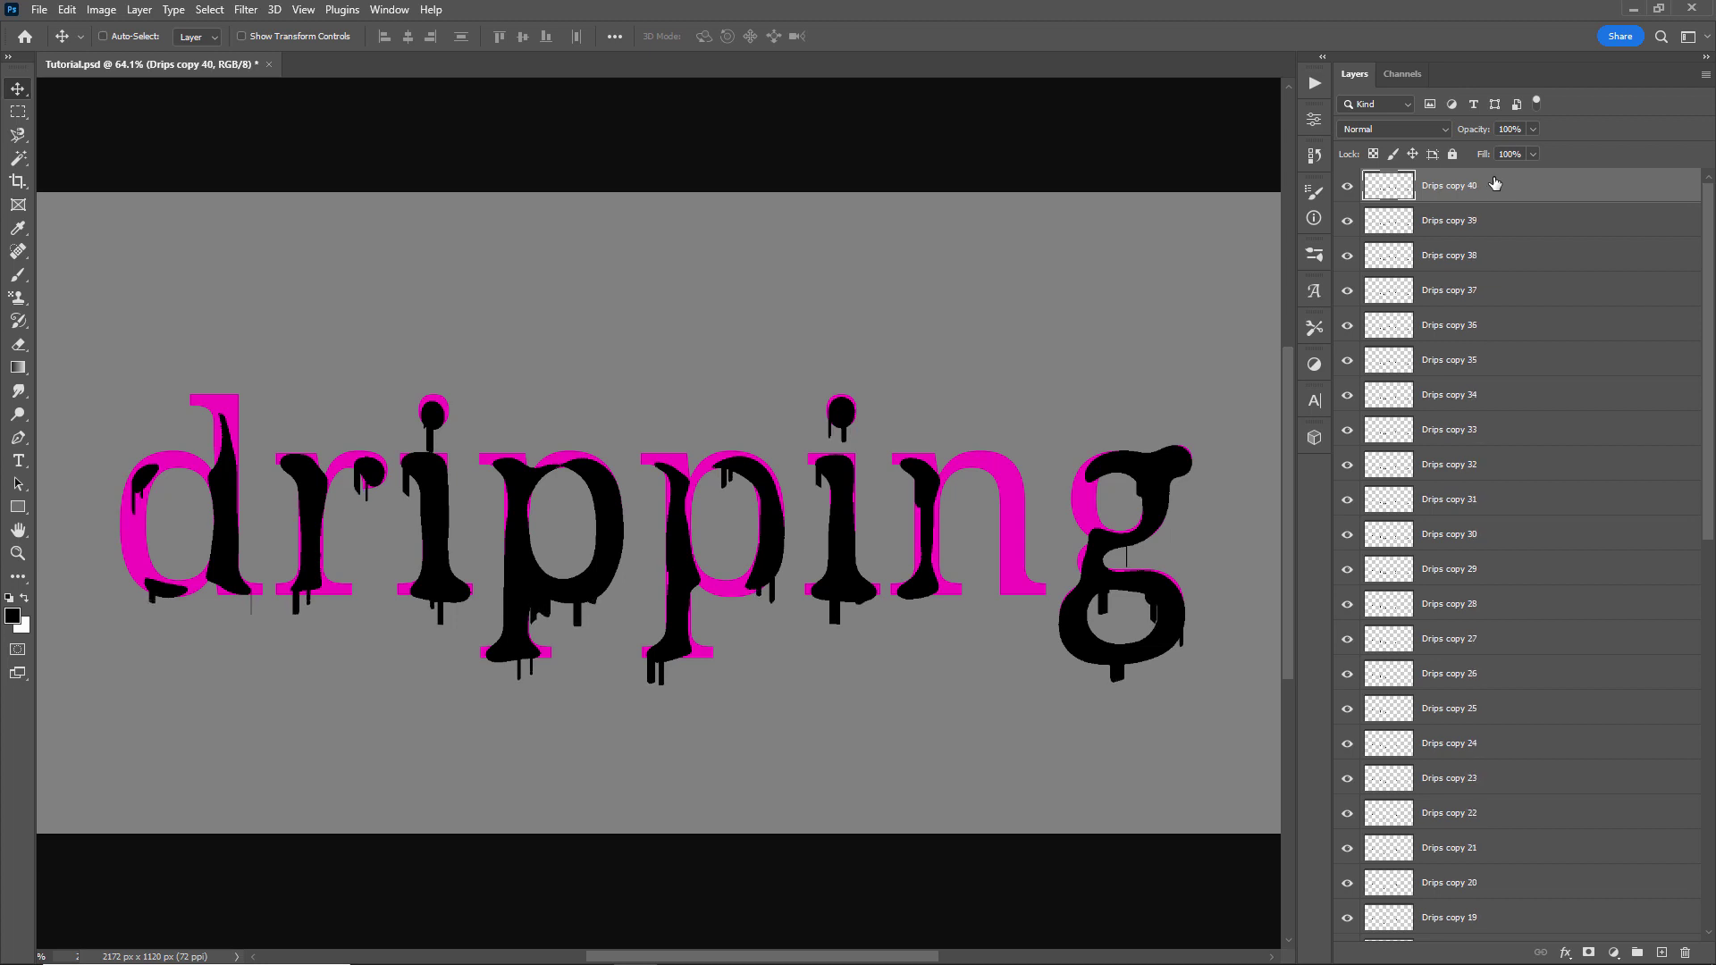
- Set the topmost drip copy's opacity to 70% and continue the downward stack up to 49 copies
click(1508, 130)
text(70)
key(ctrl+j)
key(ctrl+j)
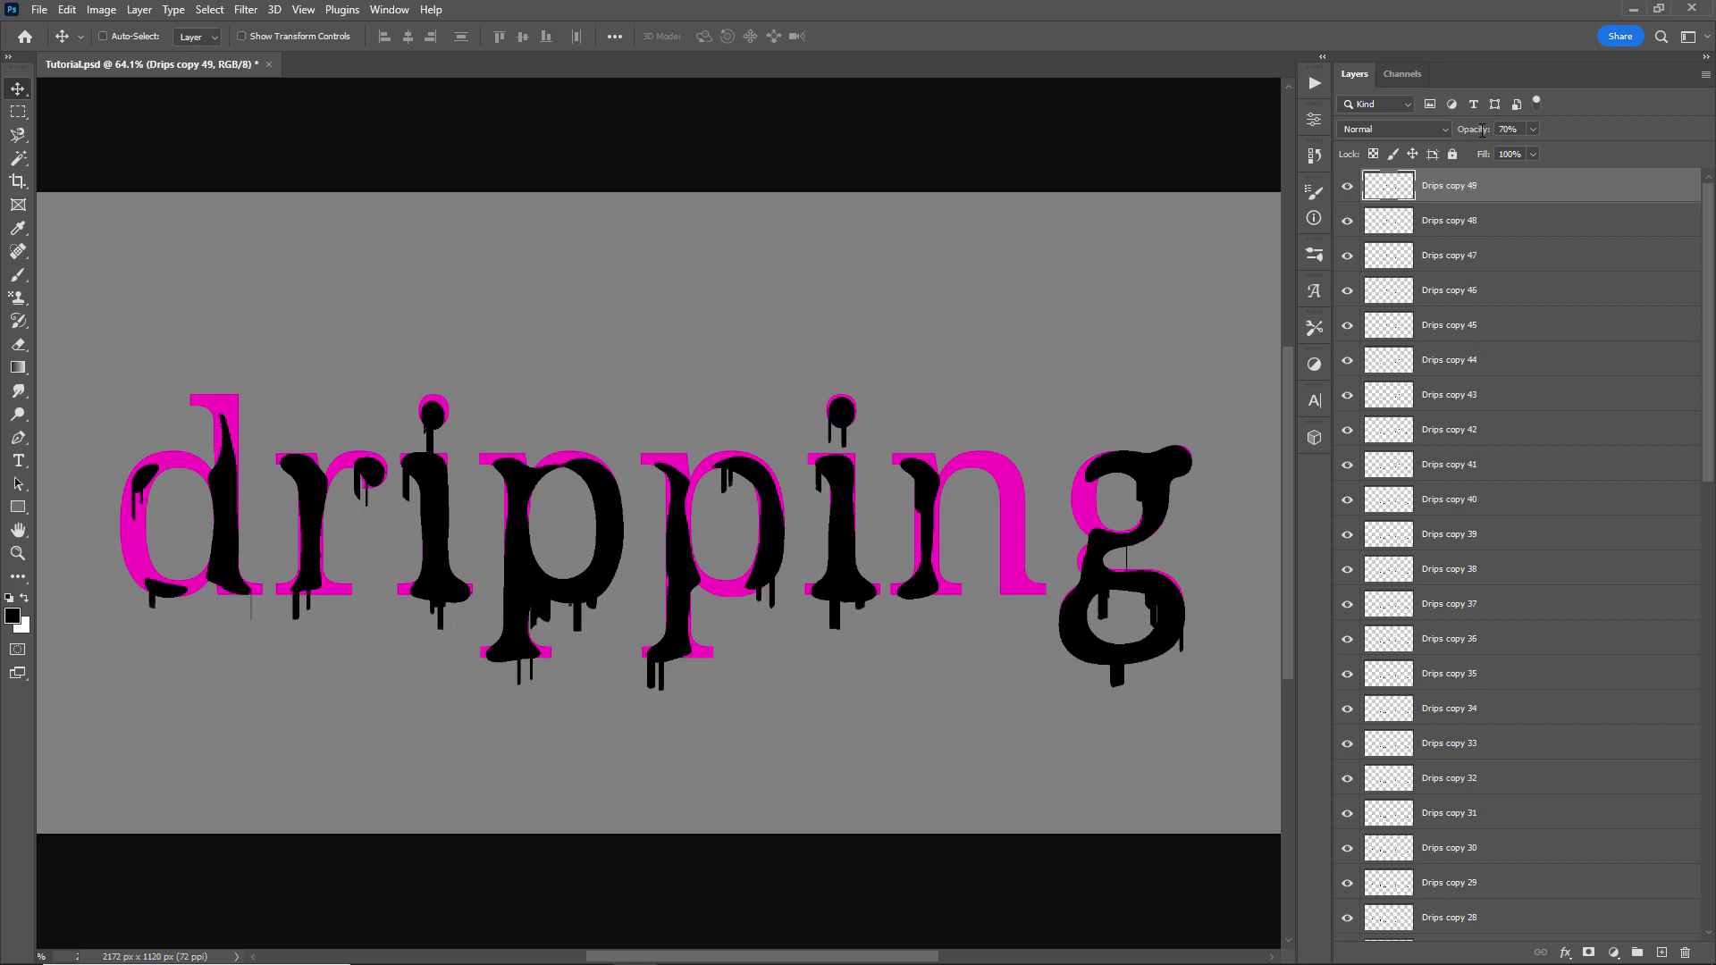
- Lengthen the drips with more downward-nudged duplicates up to 68 copies, lowering the opacity to 20%
key(ctrl+j)
key(ctrl+j)
key(ctrl+j)
key(ctrl+j)
key(ctrl+j)
key(ctrl+j)
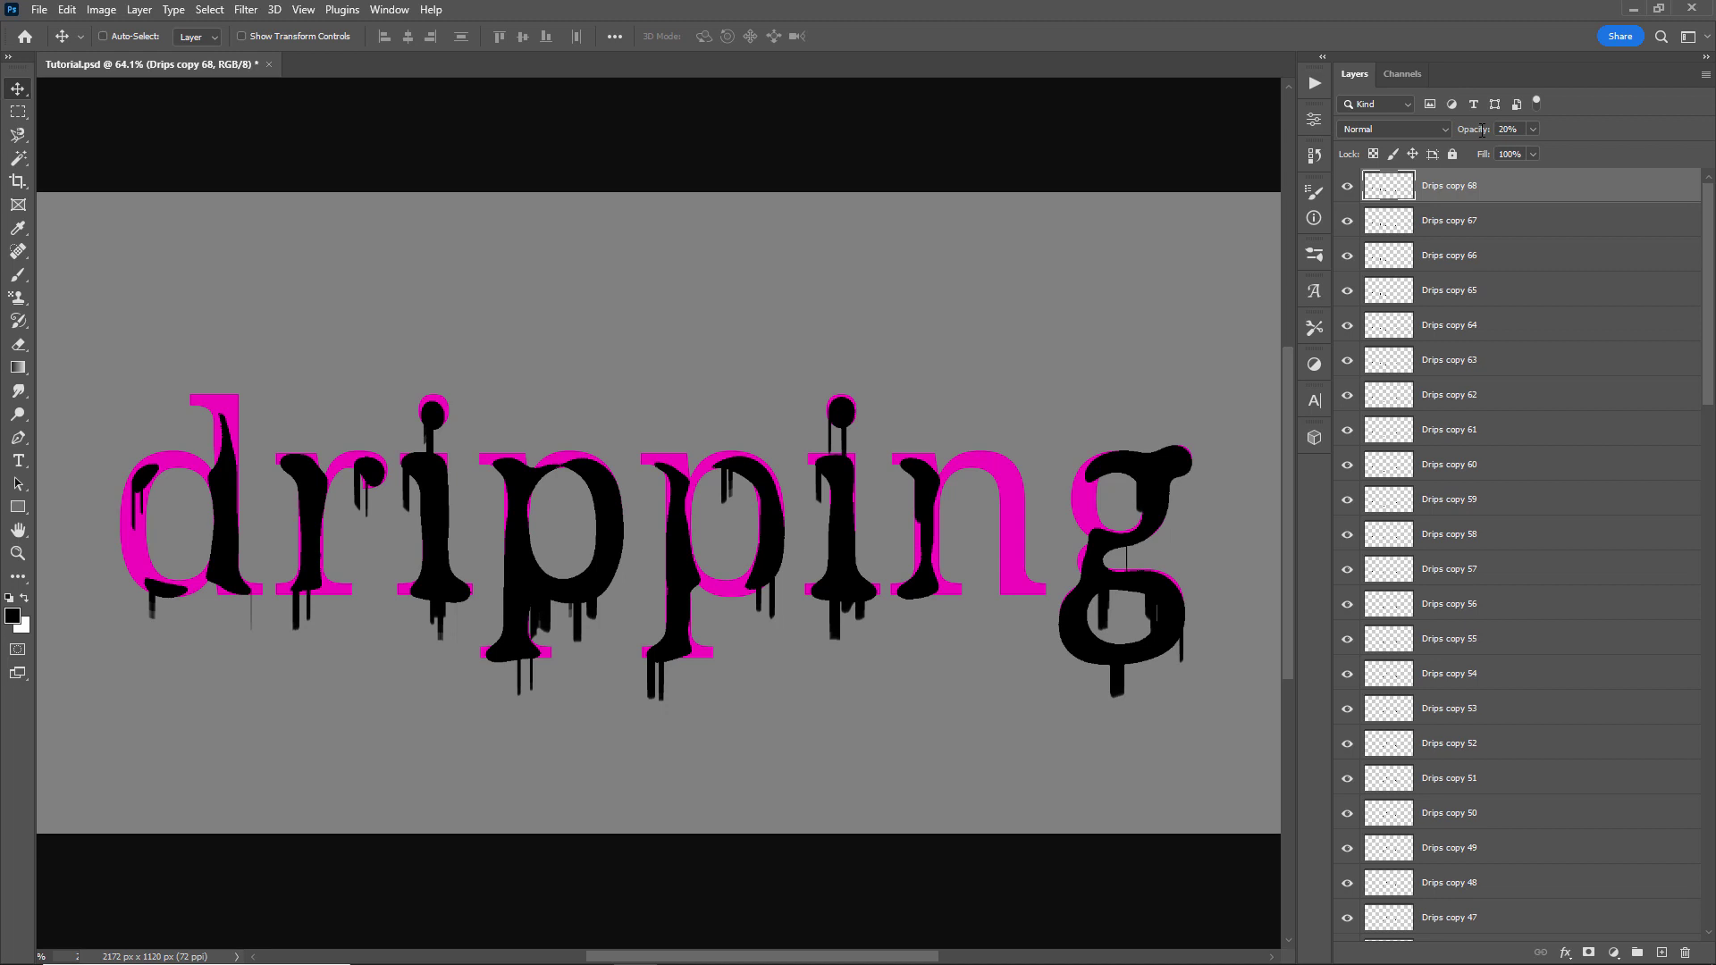
- Lower the drip copies' opacity to 10% while adding downward-nudged duplicates up to 93 copies
key(ctrl+j)
key(ctrl+j)
key(ctrl+j)
key(ctrl+j)
key(ctrl+j)
key(ctrl+j)
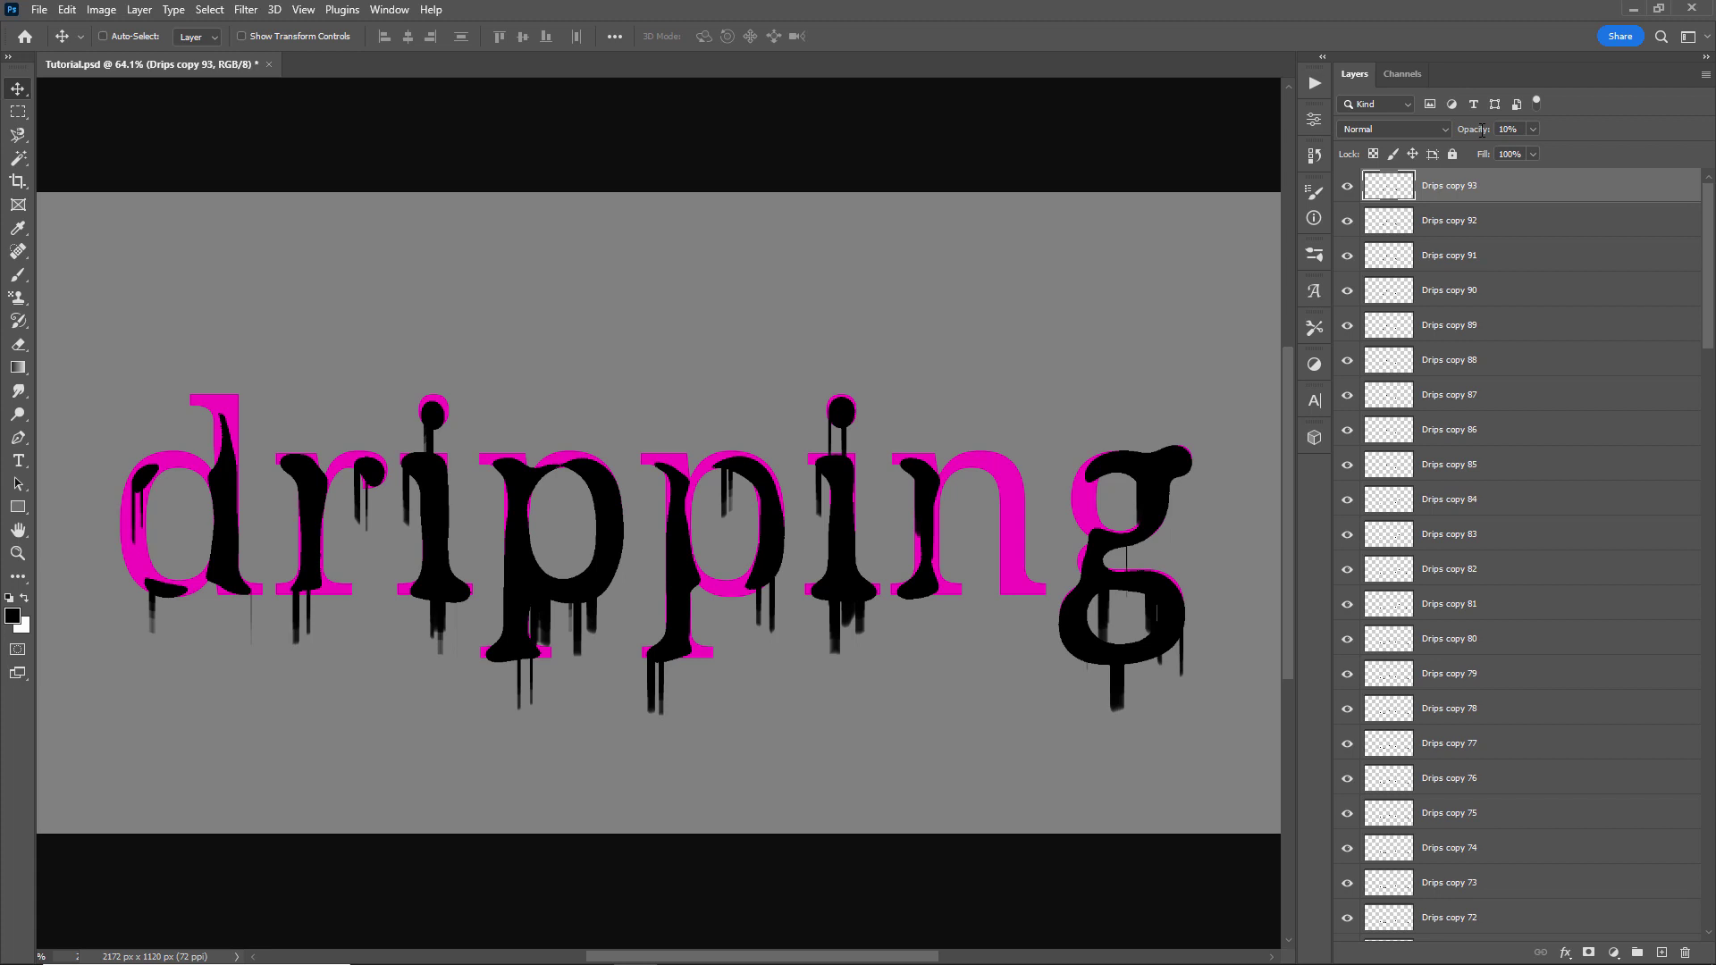
- Keep stacking drip duplicates downward up to 116 copies, raising the opacity to 30%
key(ctrl+j)
key(ctrl+j)
key(ctrl+j)
key(ctrl+j)
key(ctrl+j)
key(ctrl+j)
key(ctrl+j)
key(ctrl+j)
key(ctrl+j)
key(ctrl+j)
key(ctrl+j)
key(ctrl+j)
key(ctrl+j)
key(ctrl+j)
key(ctrl+j)
key(ctrl+j)
key(ctrl+j)
key(ctrl+j)
key(ctrl+j)
key(ctrl+j)
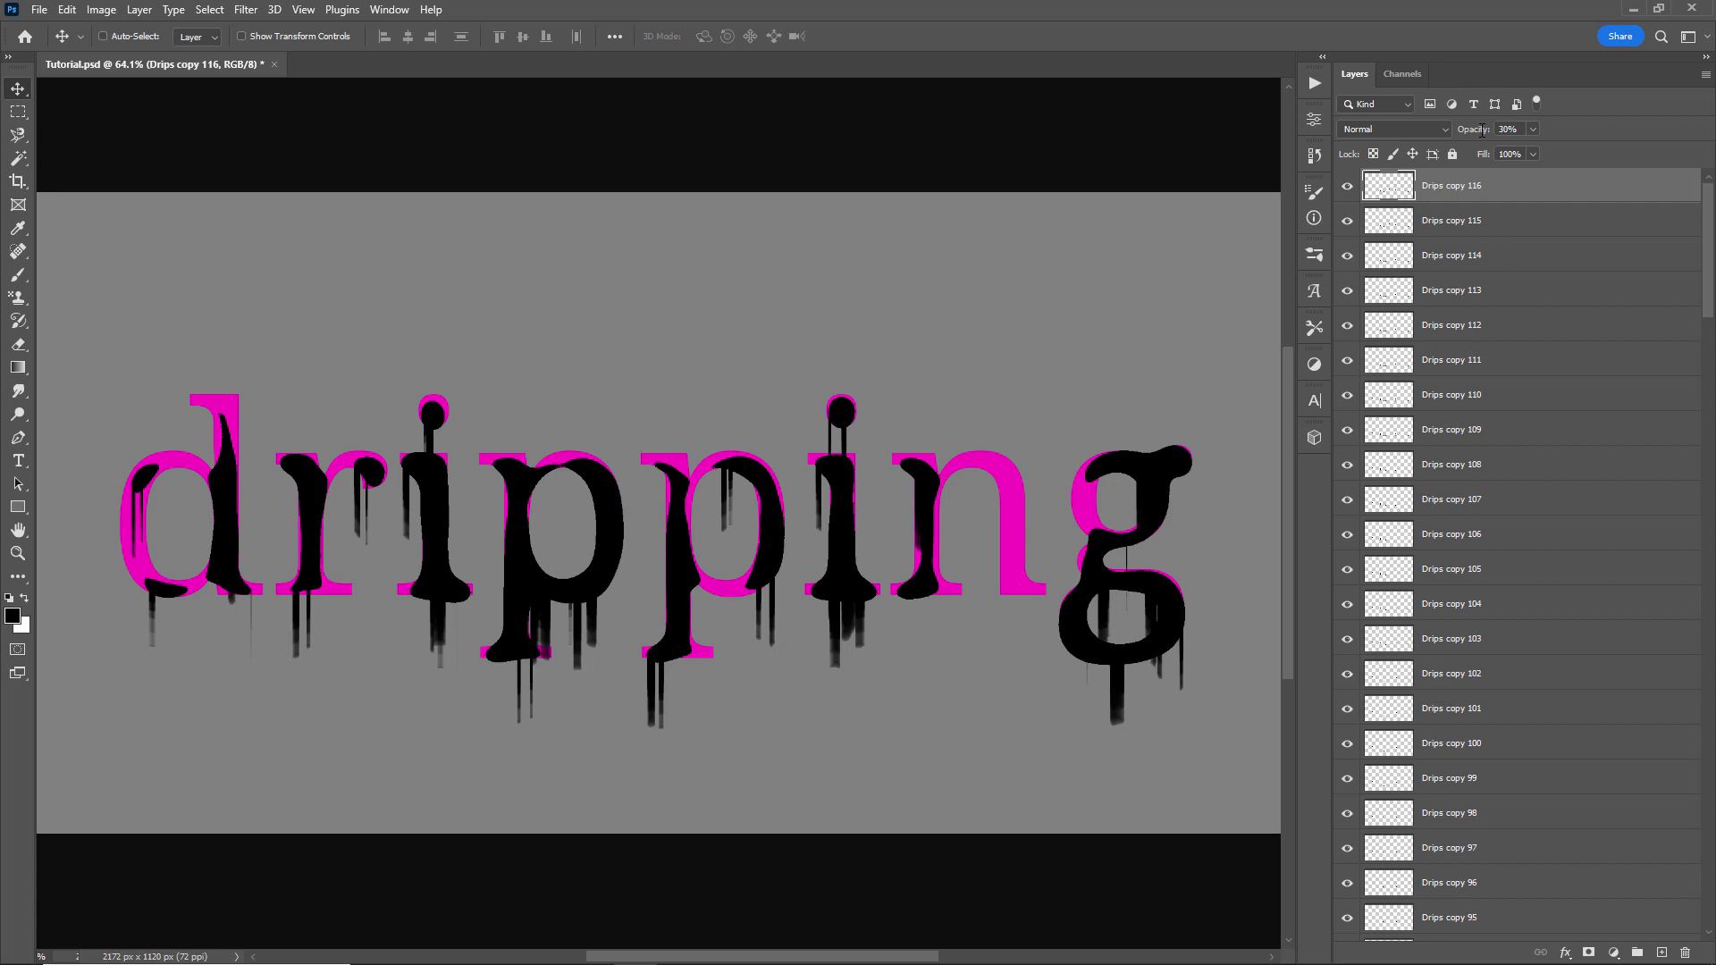
- Strengthen the drip tips by raising the opacity to 80% and adding downward duplicates up to 124 copies
key(ctrl+j)
key(ctrl+j)
key(ctrl+j)
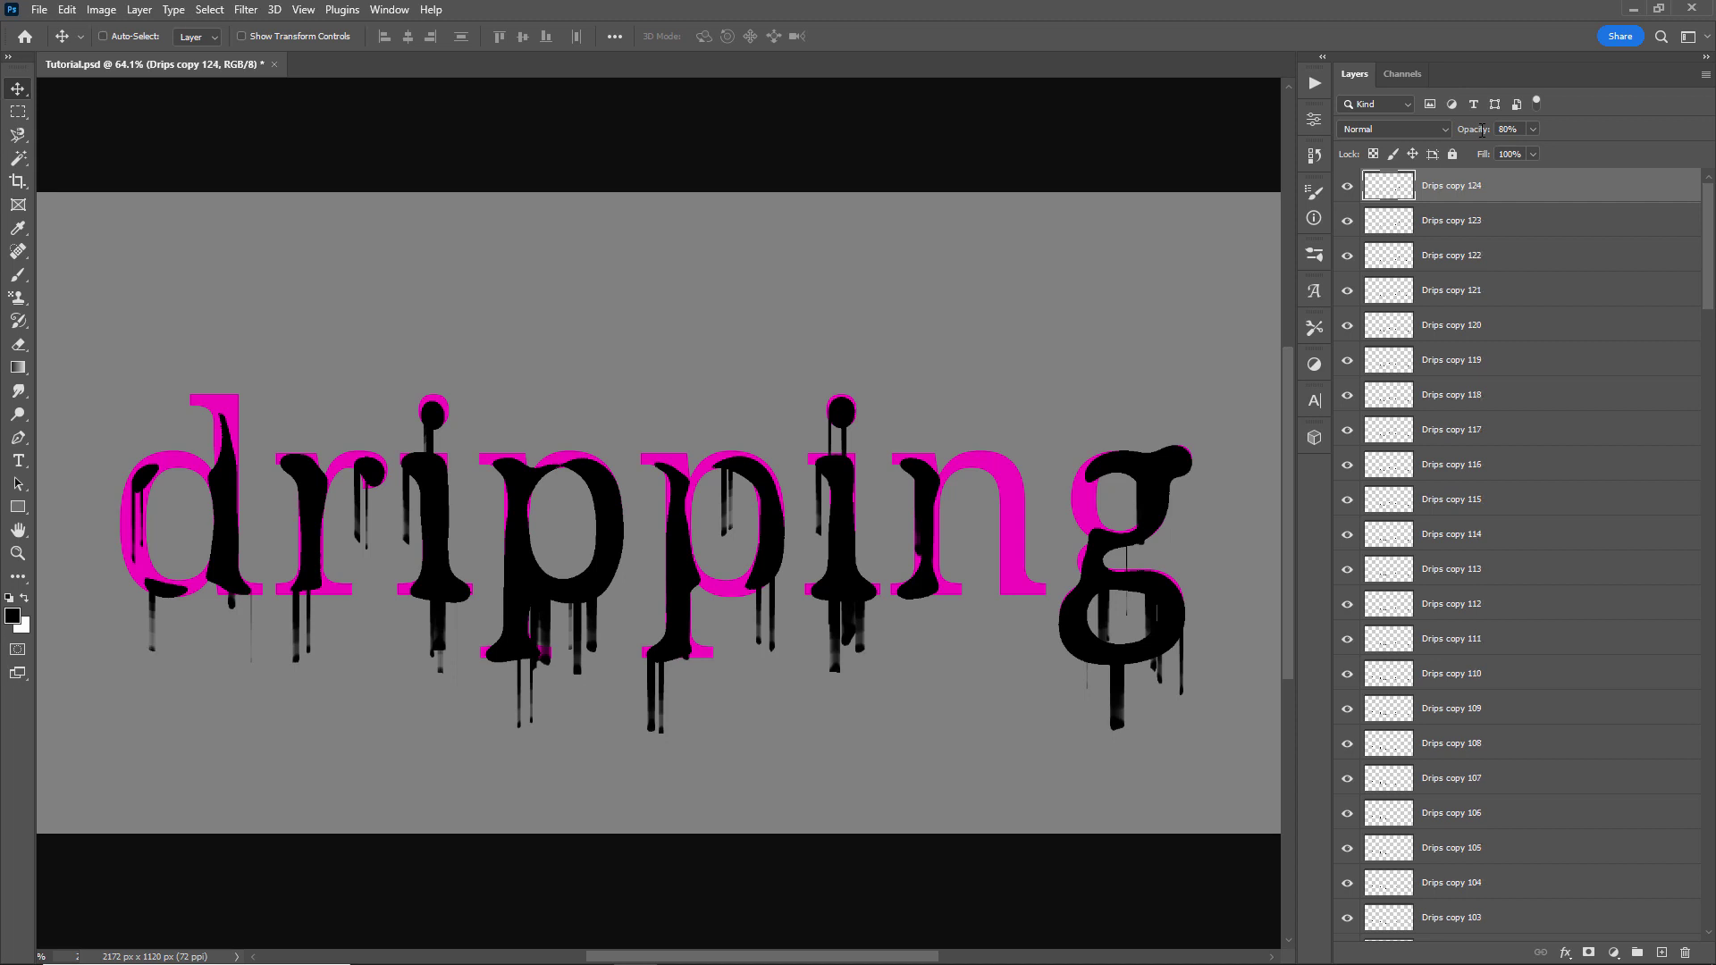
- Finish the drip ends with downward duplicates up to 129 copies at 80% opacity and save the document
key(ctrl+j)
key(ctrl+j)
key(ctrl+s)
drag(1708, 203, 1688, 840)
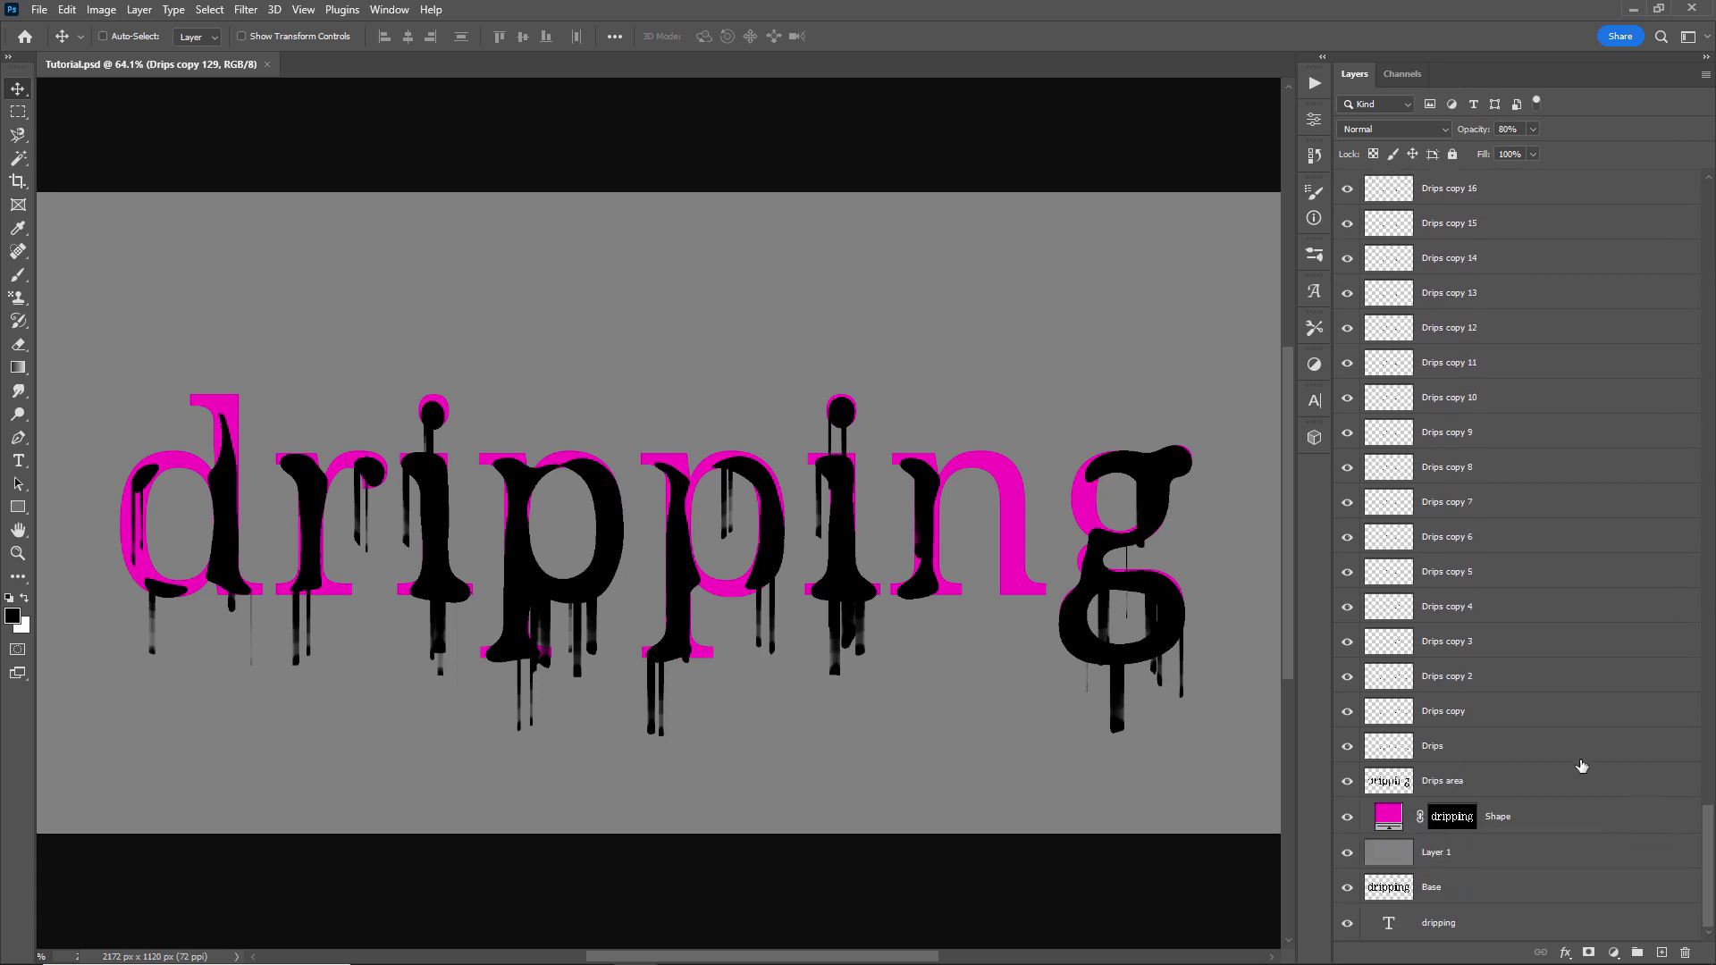
- Merge the Drips layer and all its copies into a single layer and rename it "Drips"
shift+click(1504, 751)
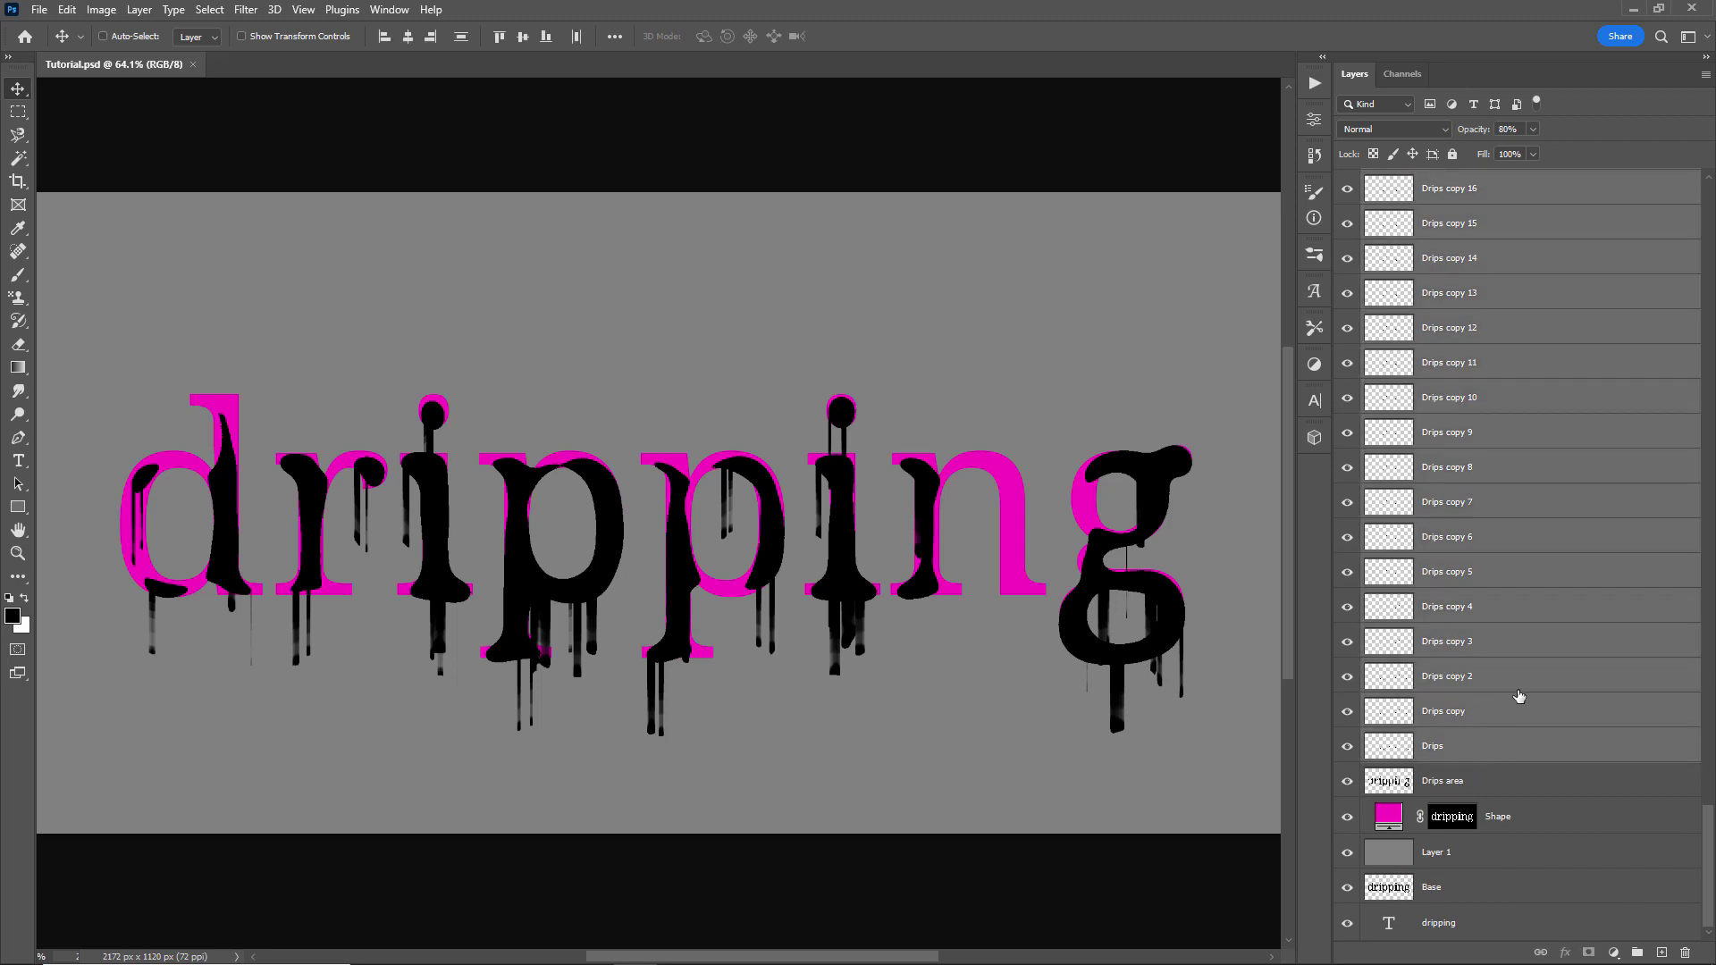
key(ctrl+e)
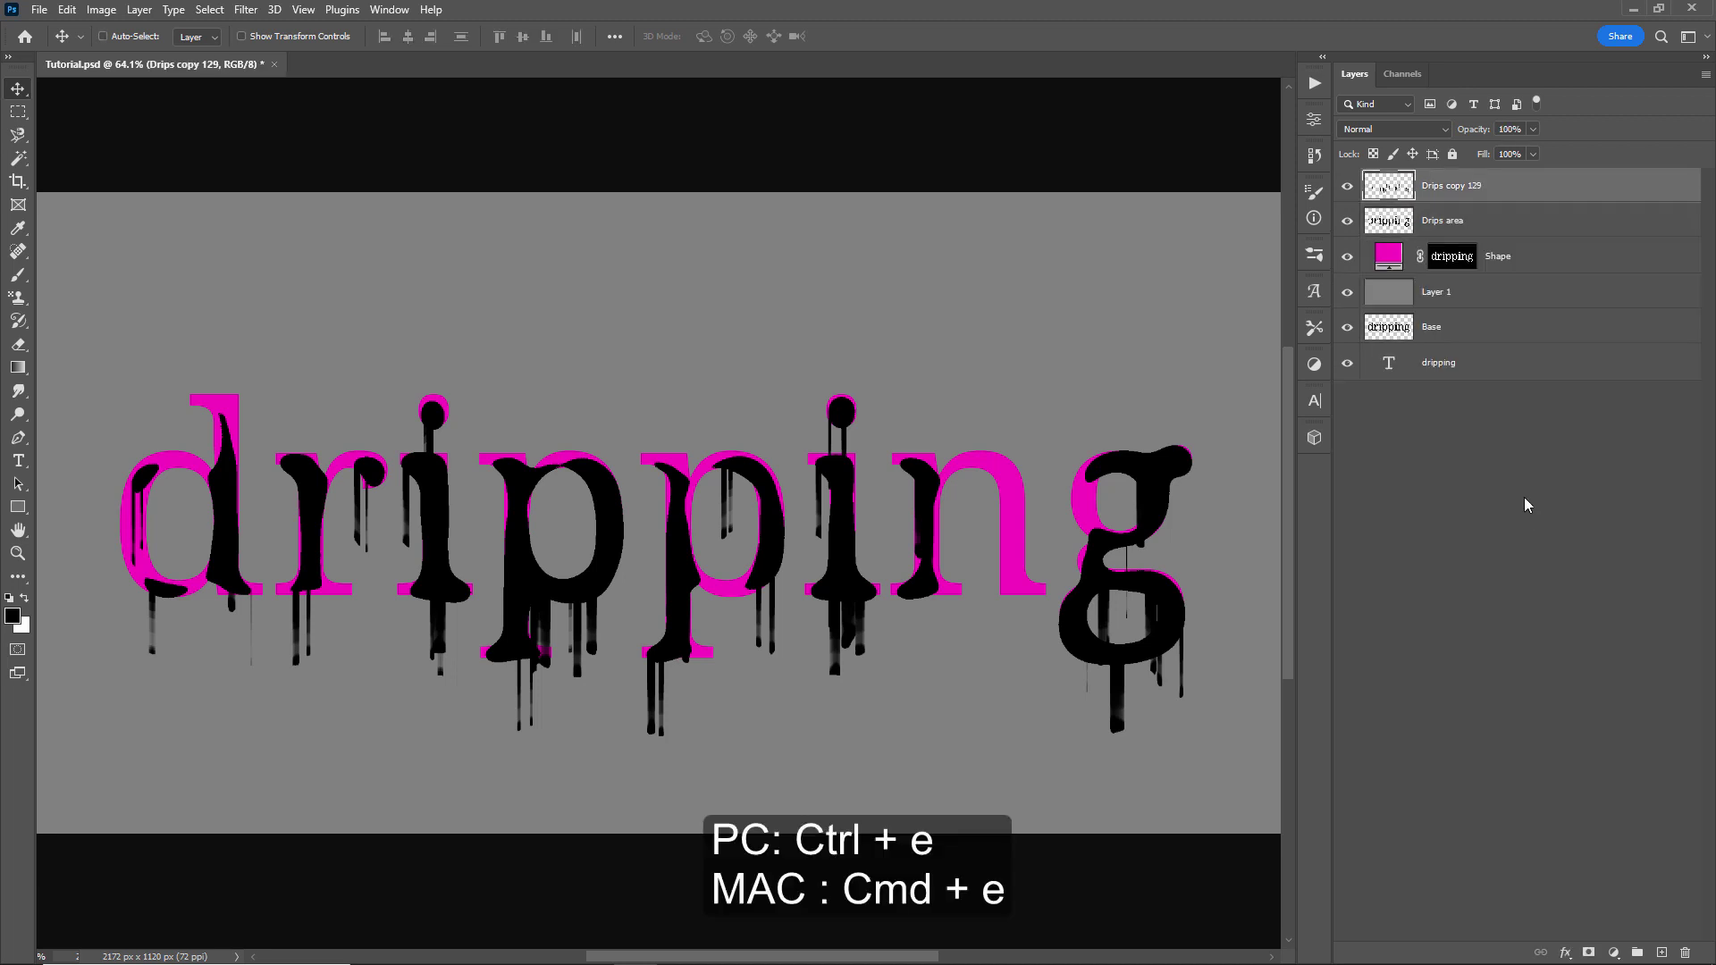
double_click(1448, 188)
click(1448, 185)
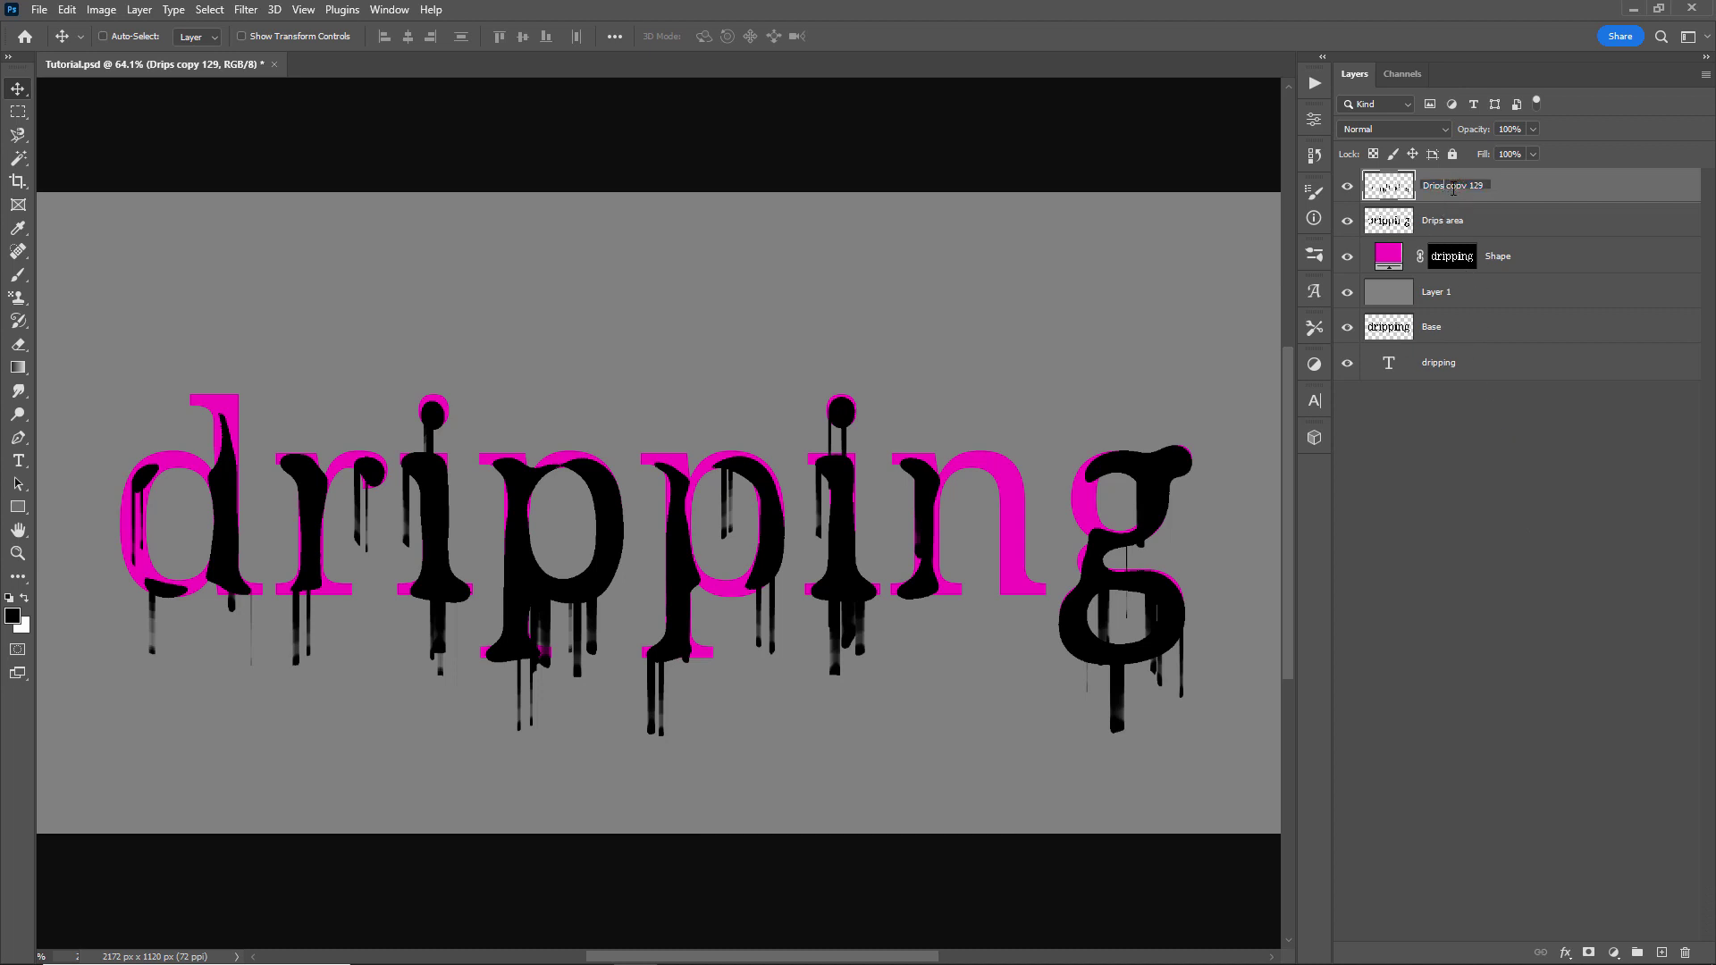
key(shift+End)
key(Delete)
key(Return)
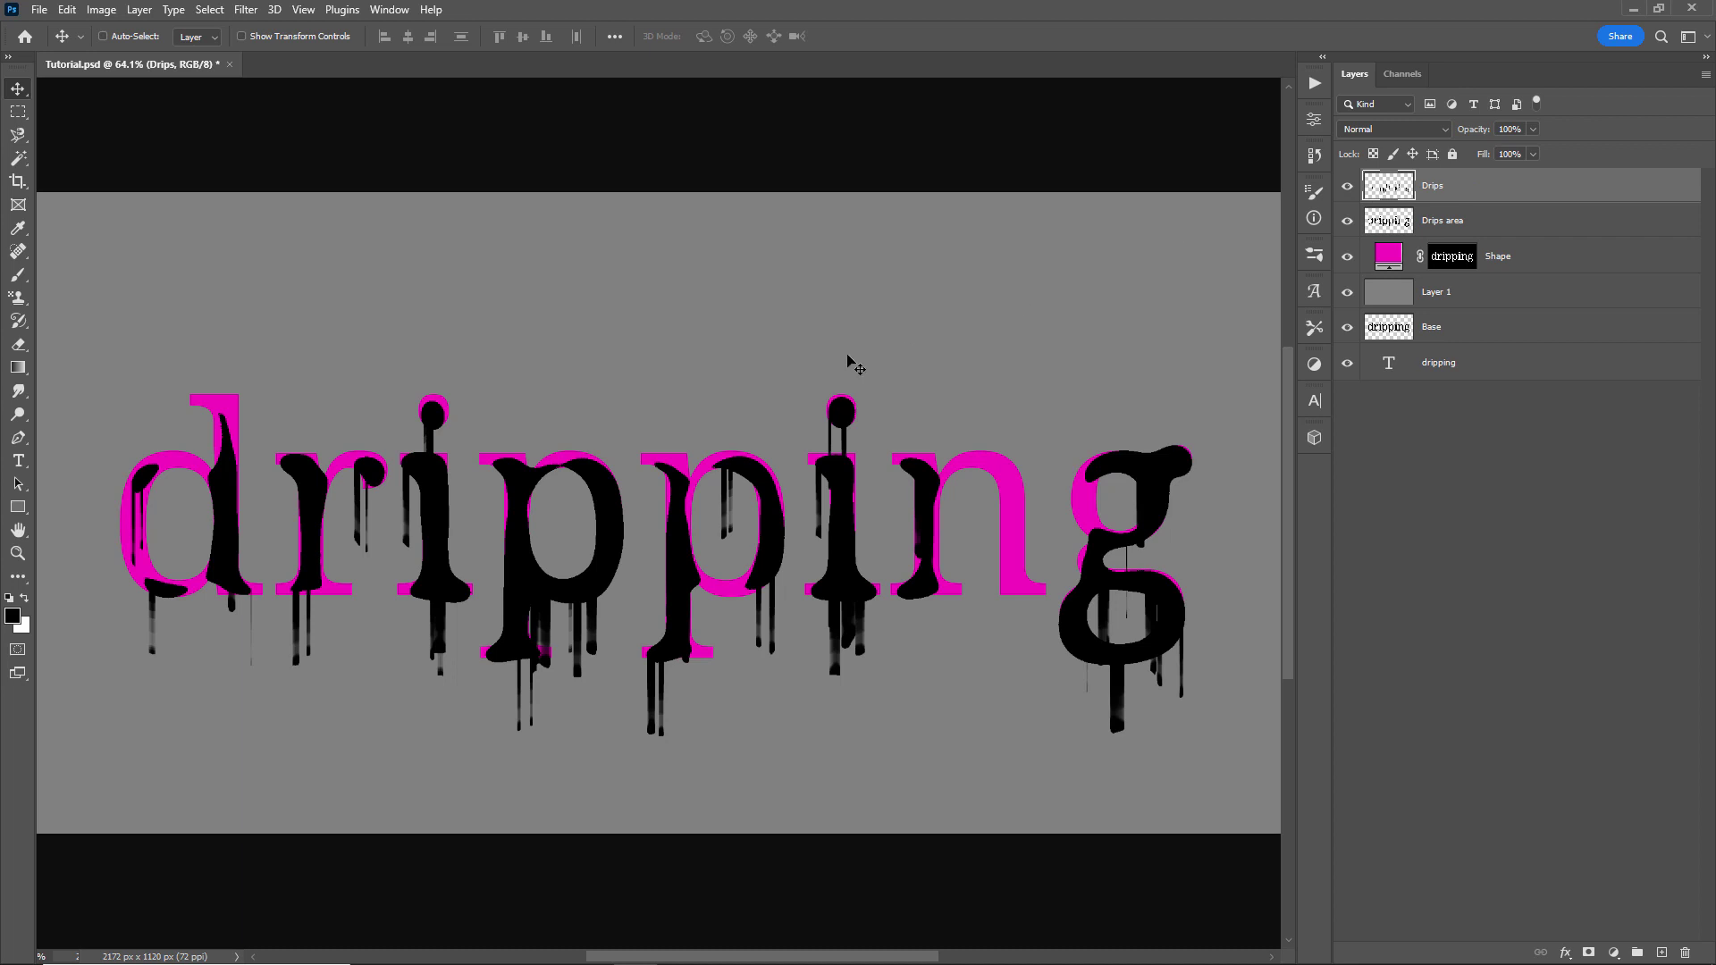
- Try moving the Drips layer and the Drips area layer separately, undoing each move
drag(856, 366, 858, 238)
key(ctrl+z)
click(1467, 224)
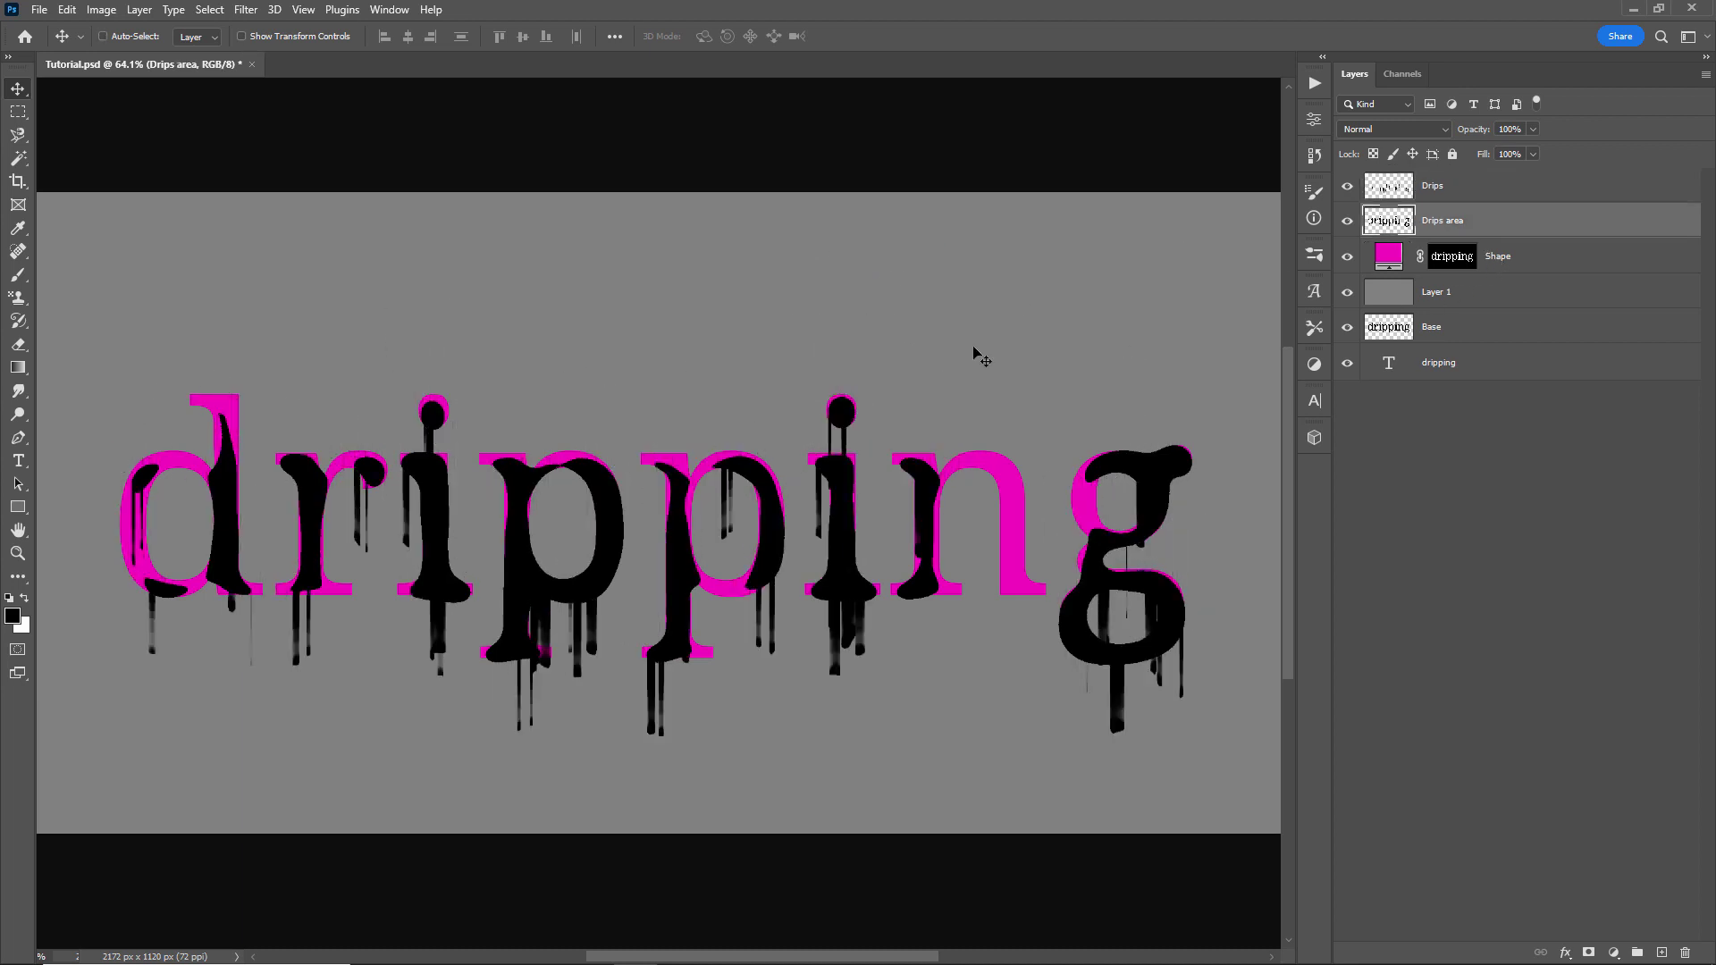
drag(981, 358, 1019, 318)
key(ctrl+z)
- Add a white-filled layer directly beneath the Drips layer and stamp all visible layers into a new top layer
click(1467, 189)
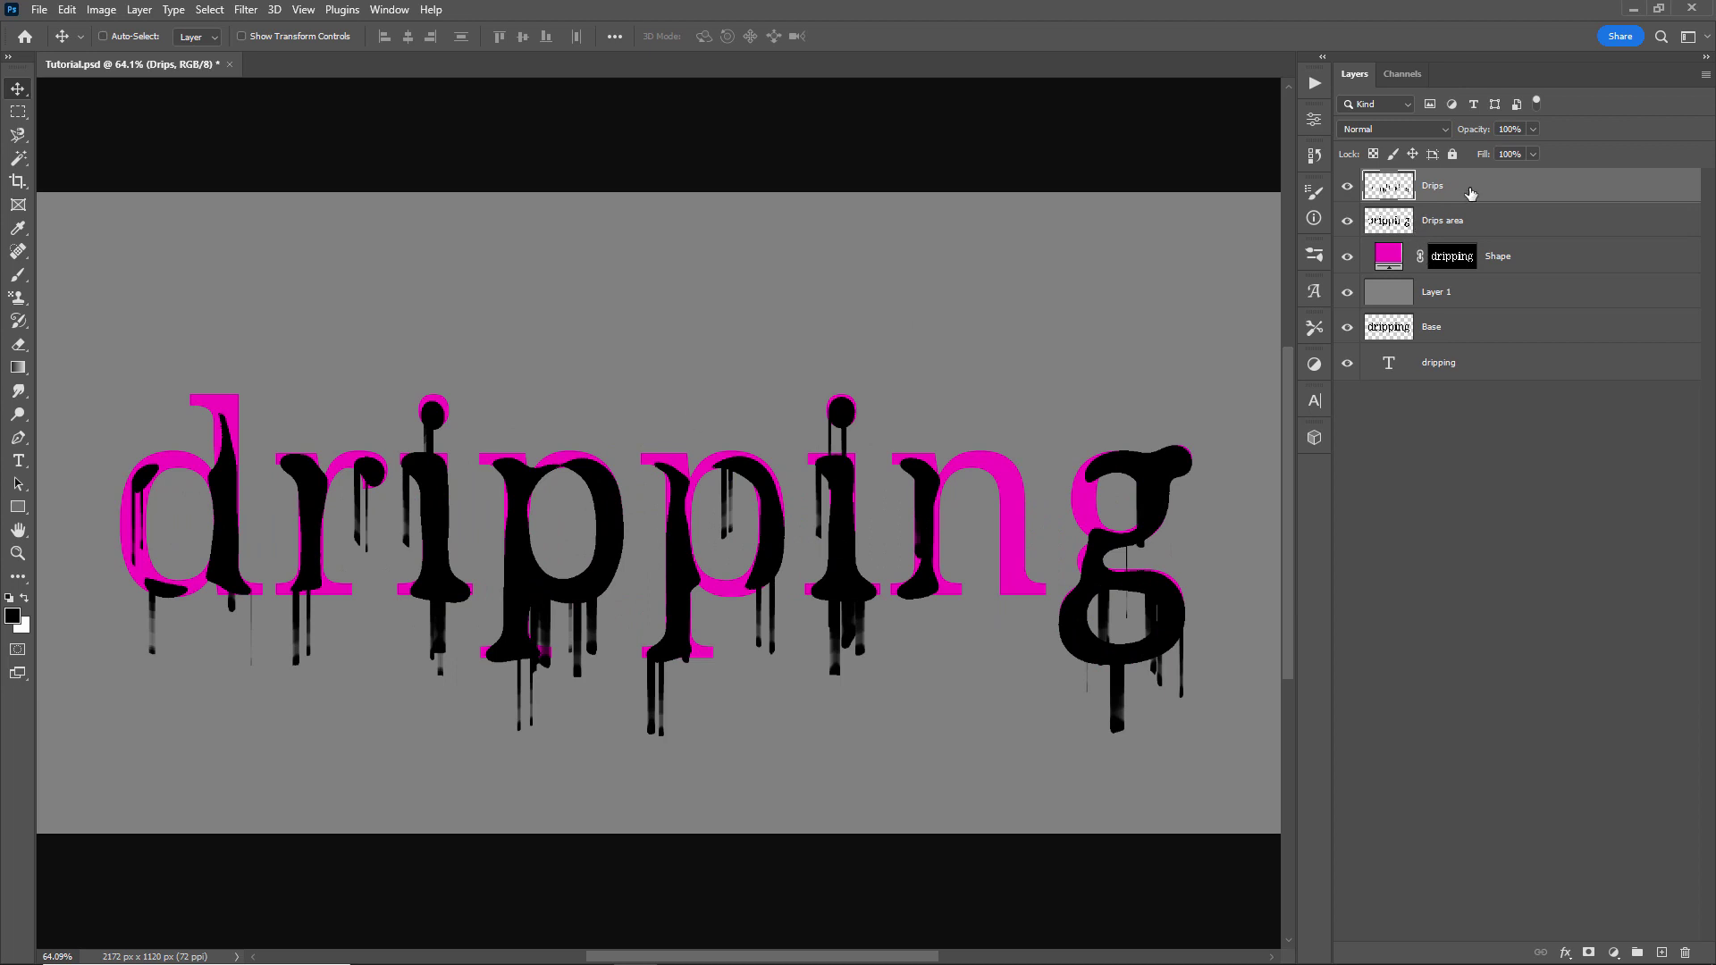
key(ctrl+shift+n)
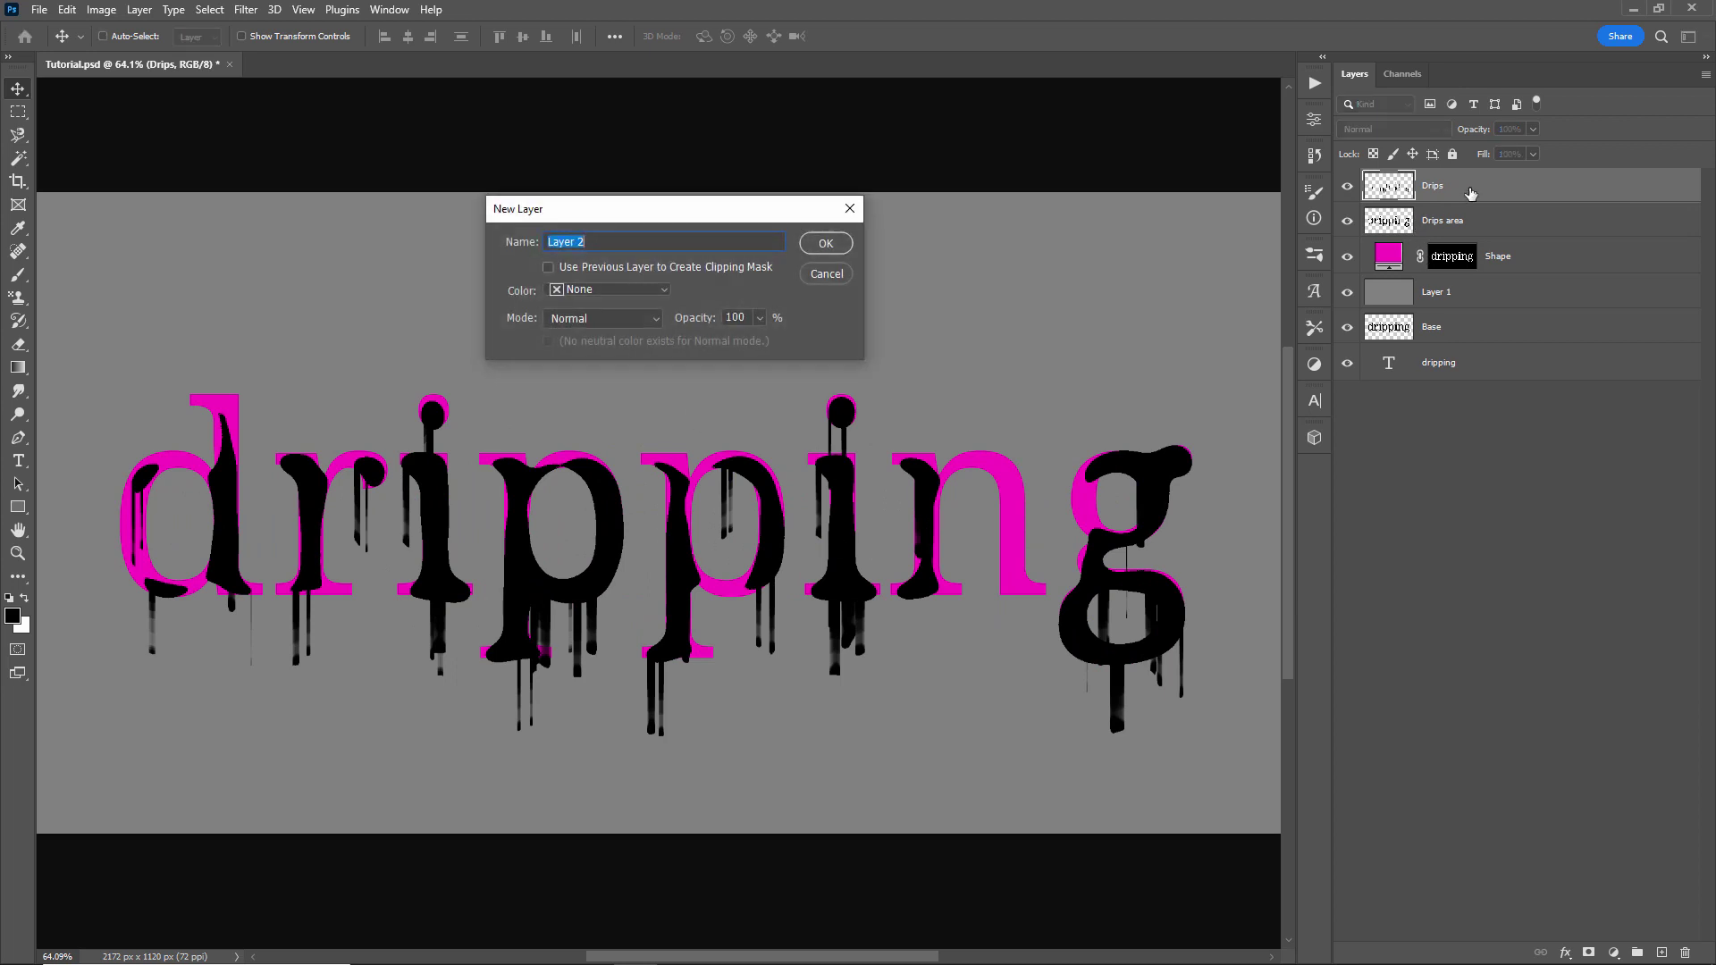
key(Return)
key(ctrl+BackSpace)
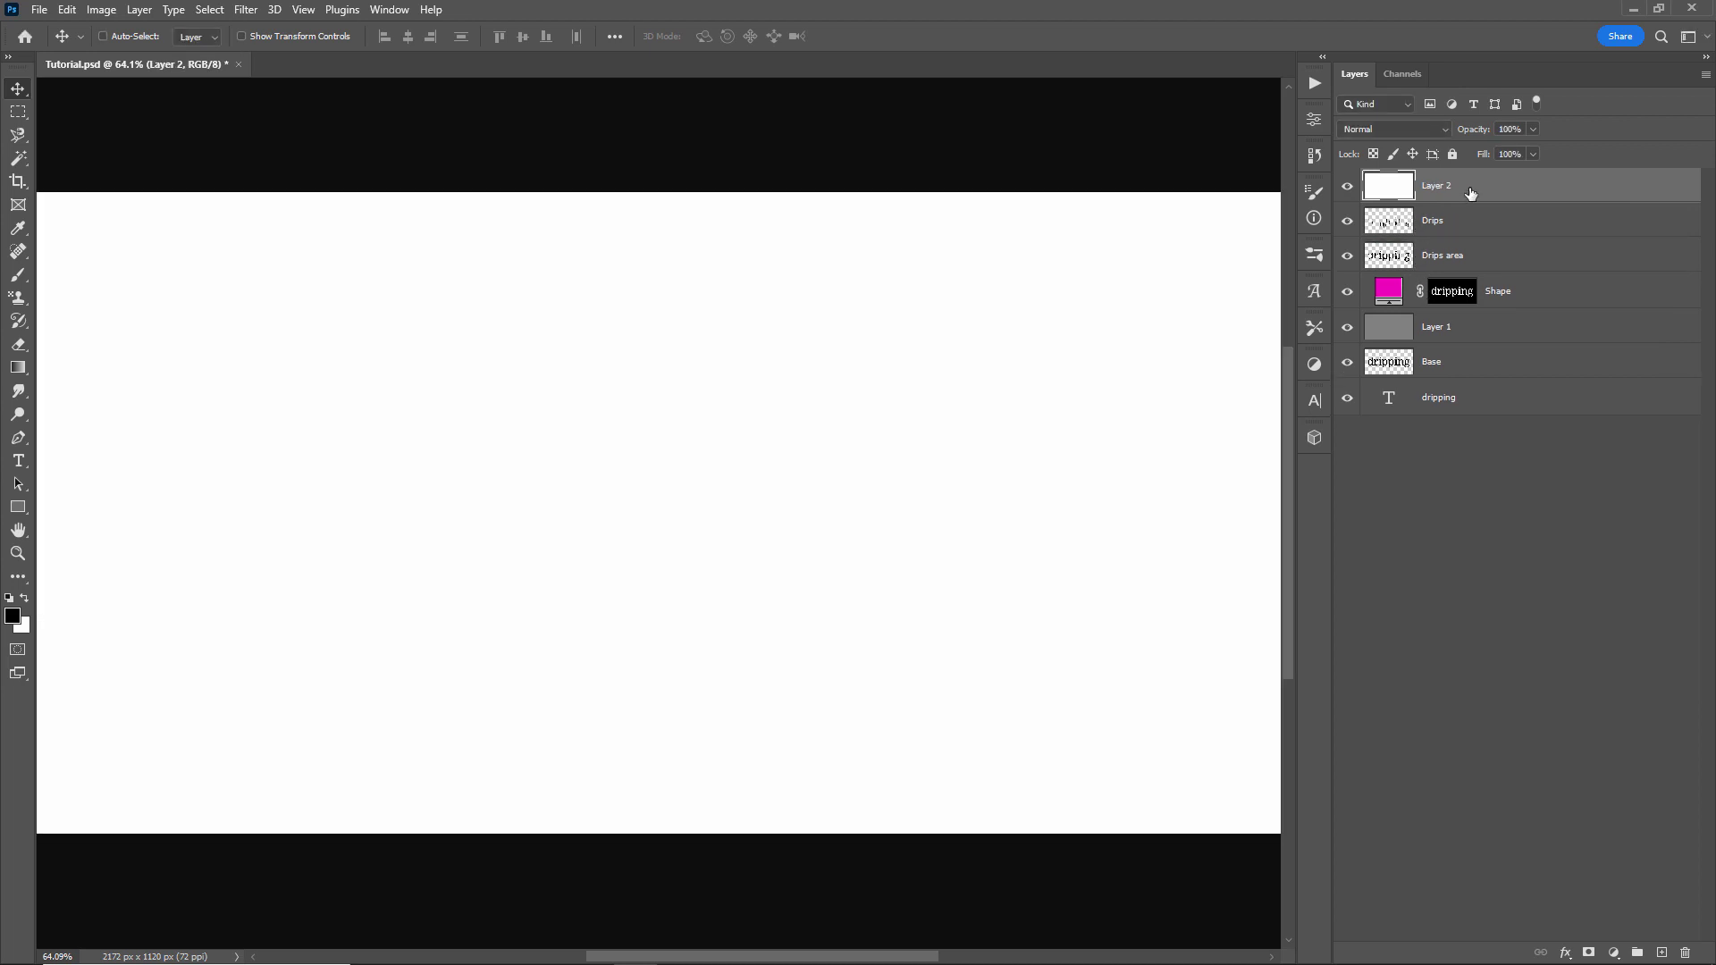
drag(1449, 223, 1448, 190)
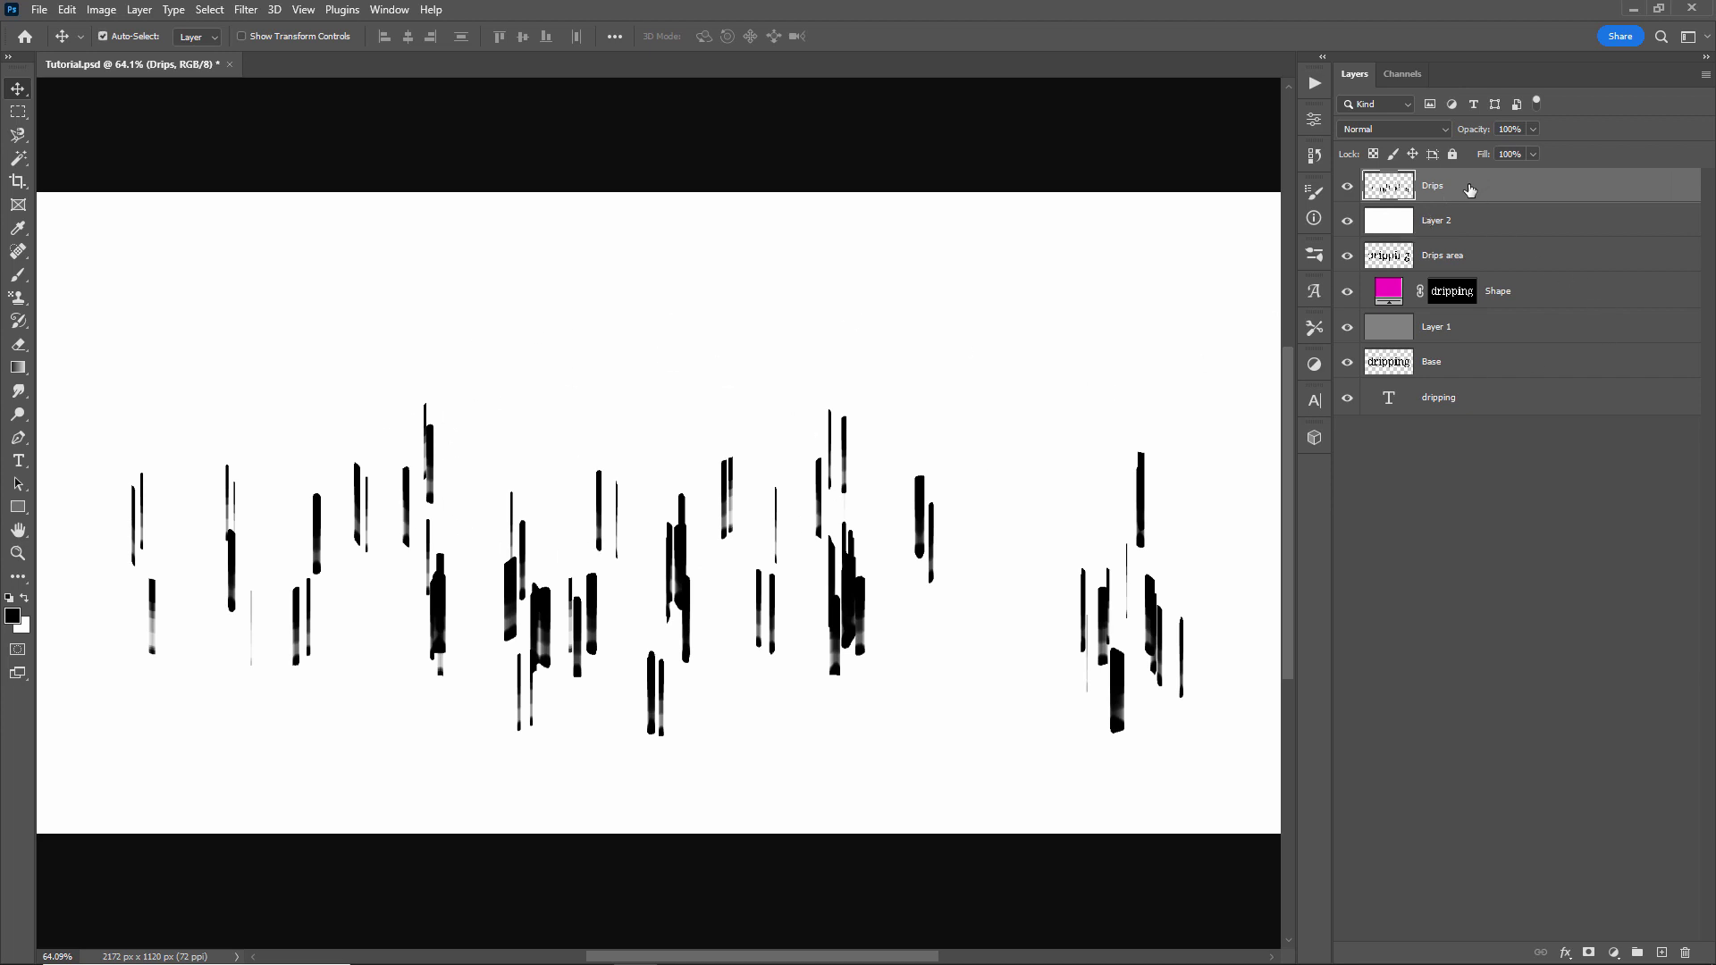
key(ctrl+shift+alt+e)
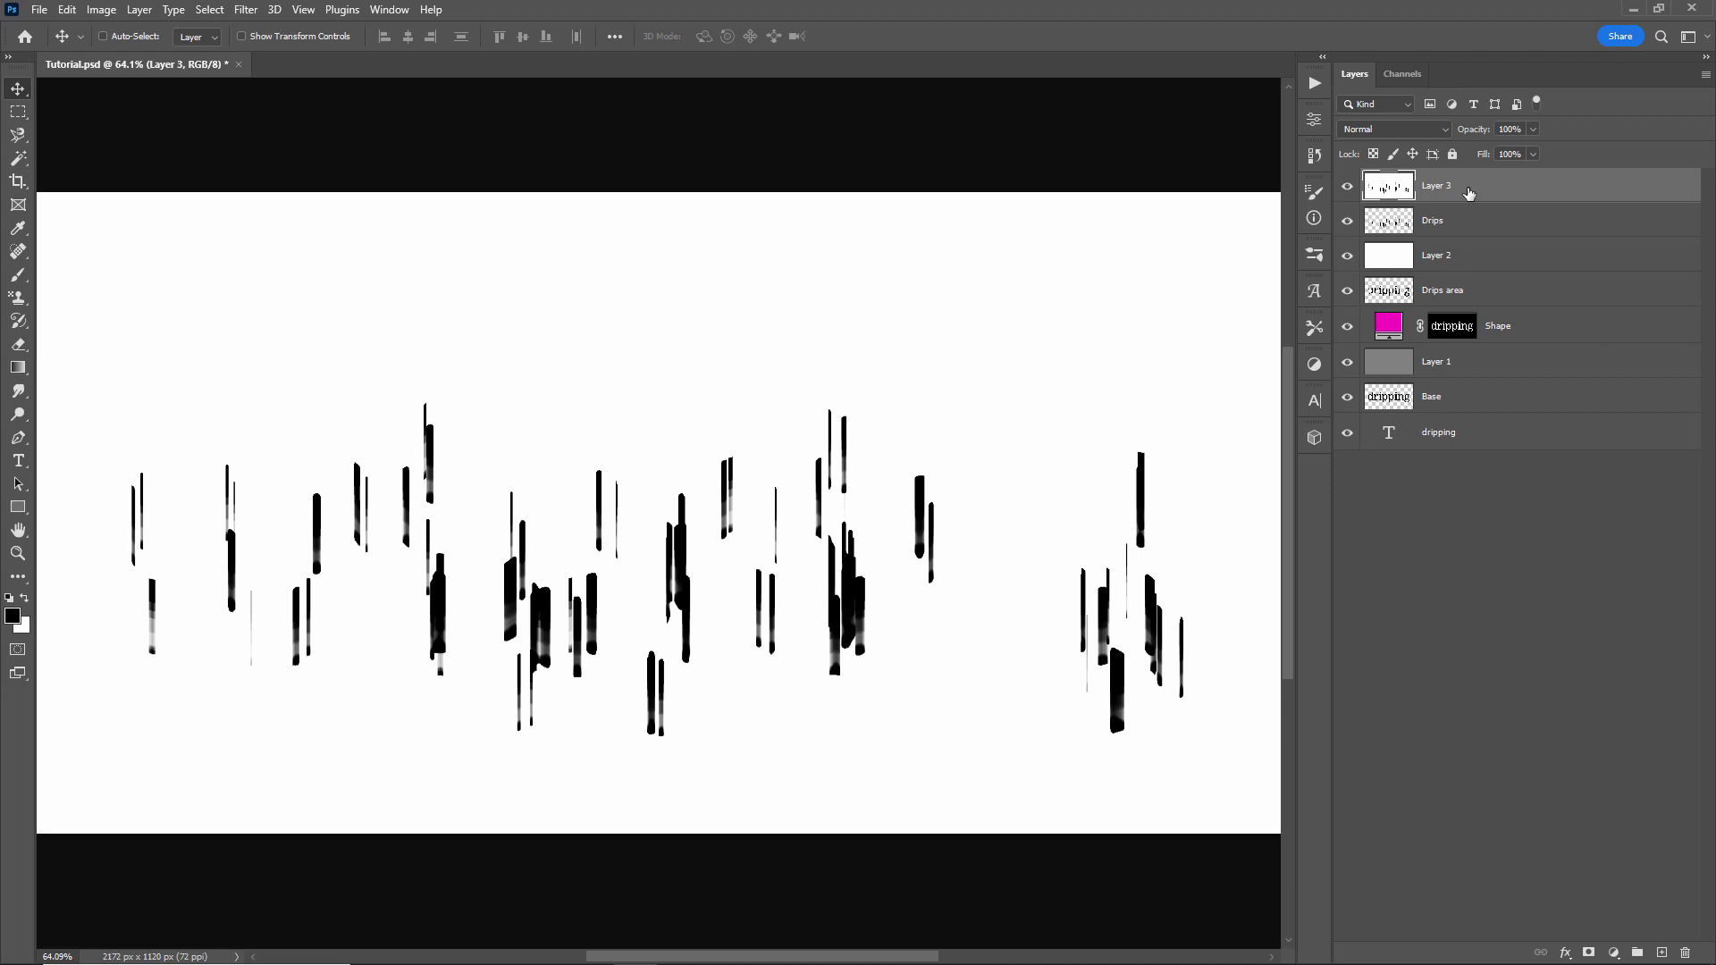
- Apply a Motion Blur to the stamped drips layer with an angle of 90° and a distance of 11 pixels
click(248, 15)
mouse_move(268, 238)
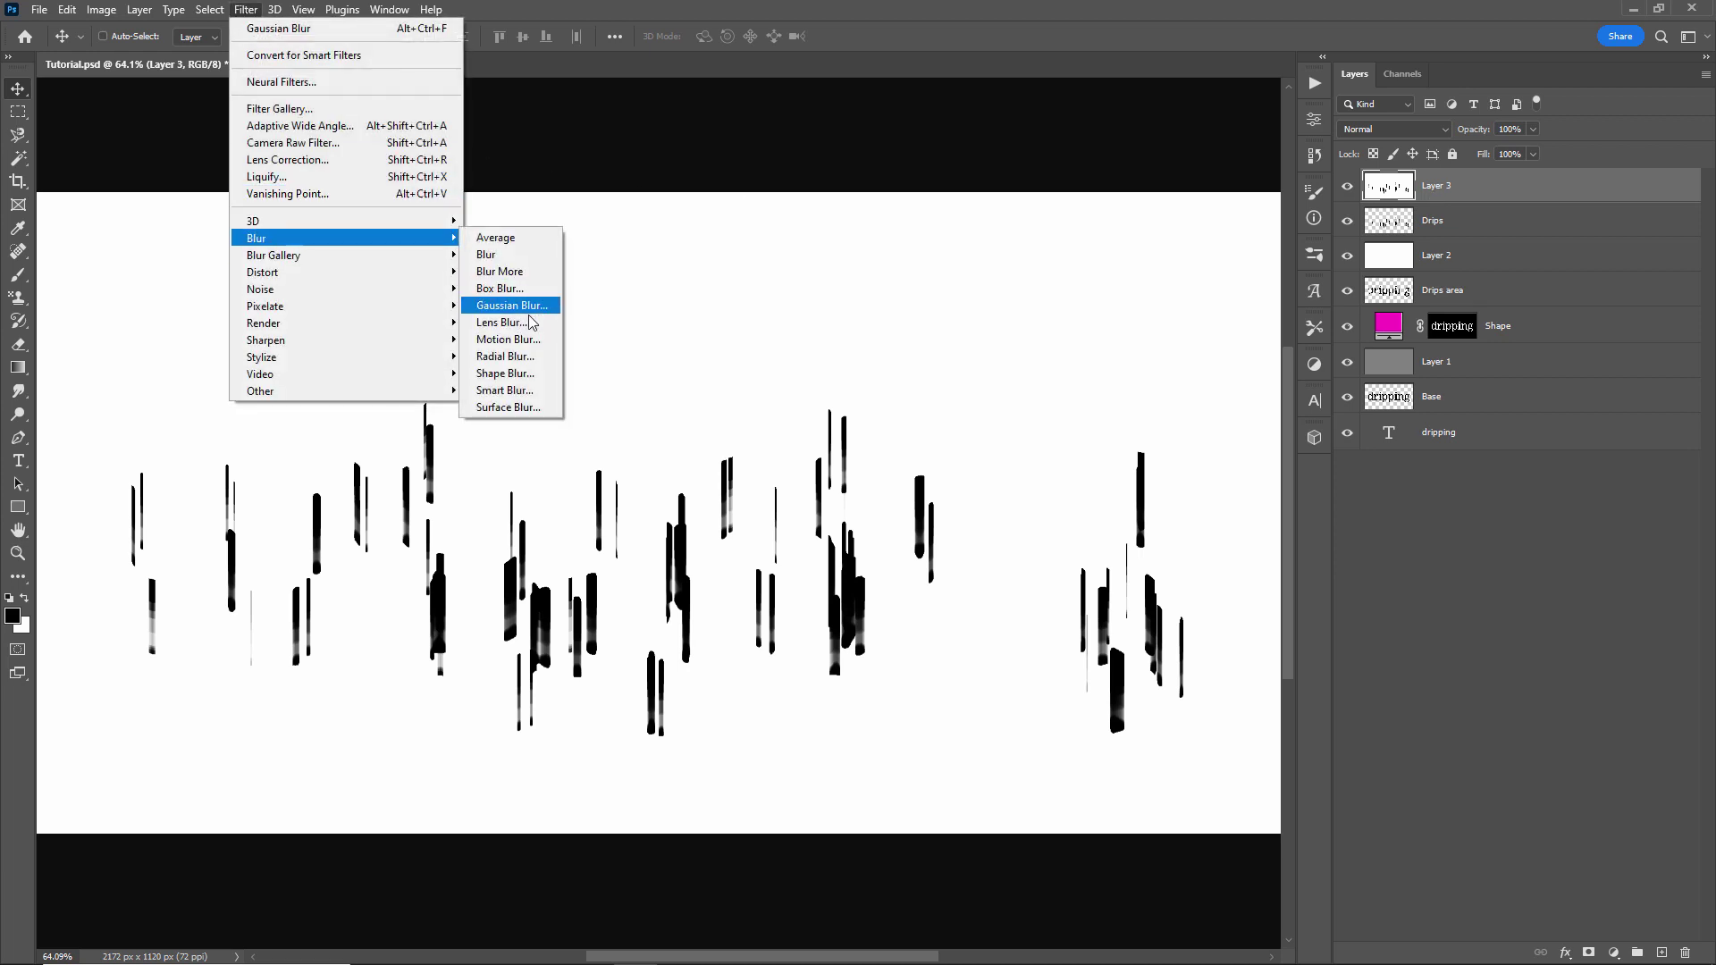
click(525, 340)
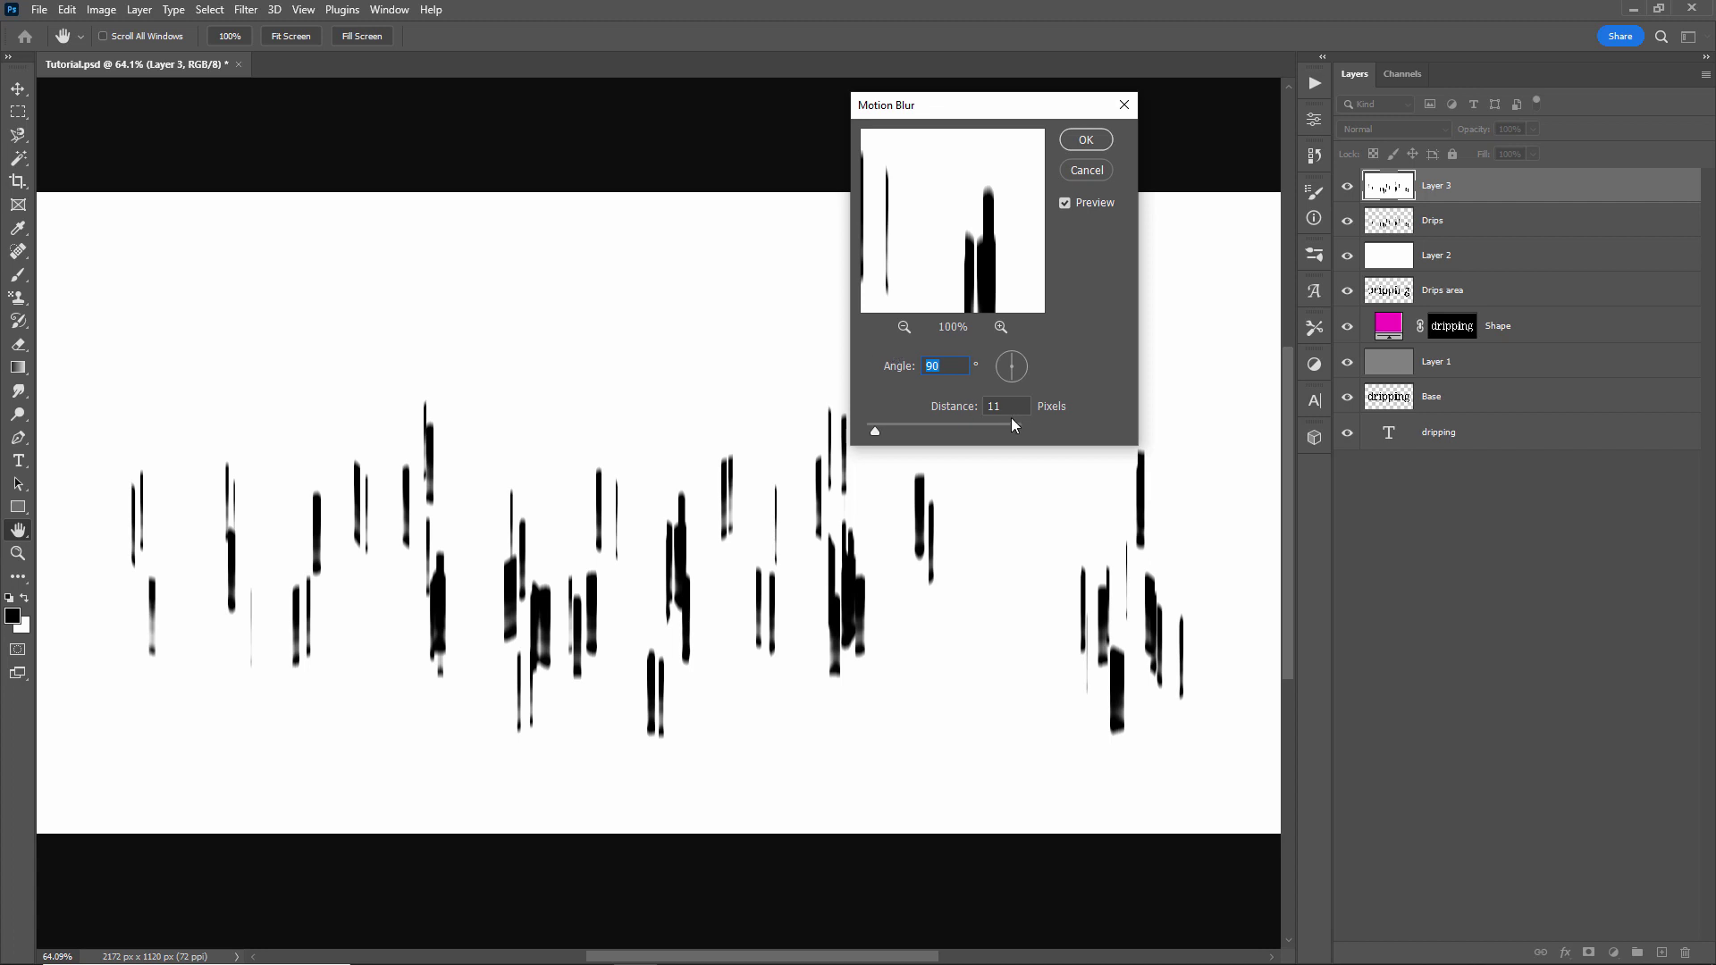
click(1083, 137)
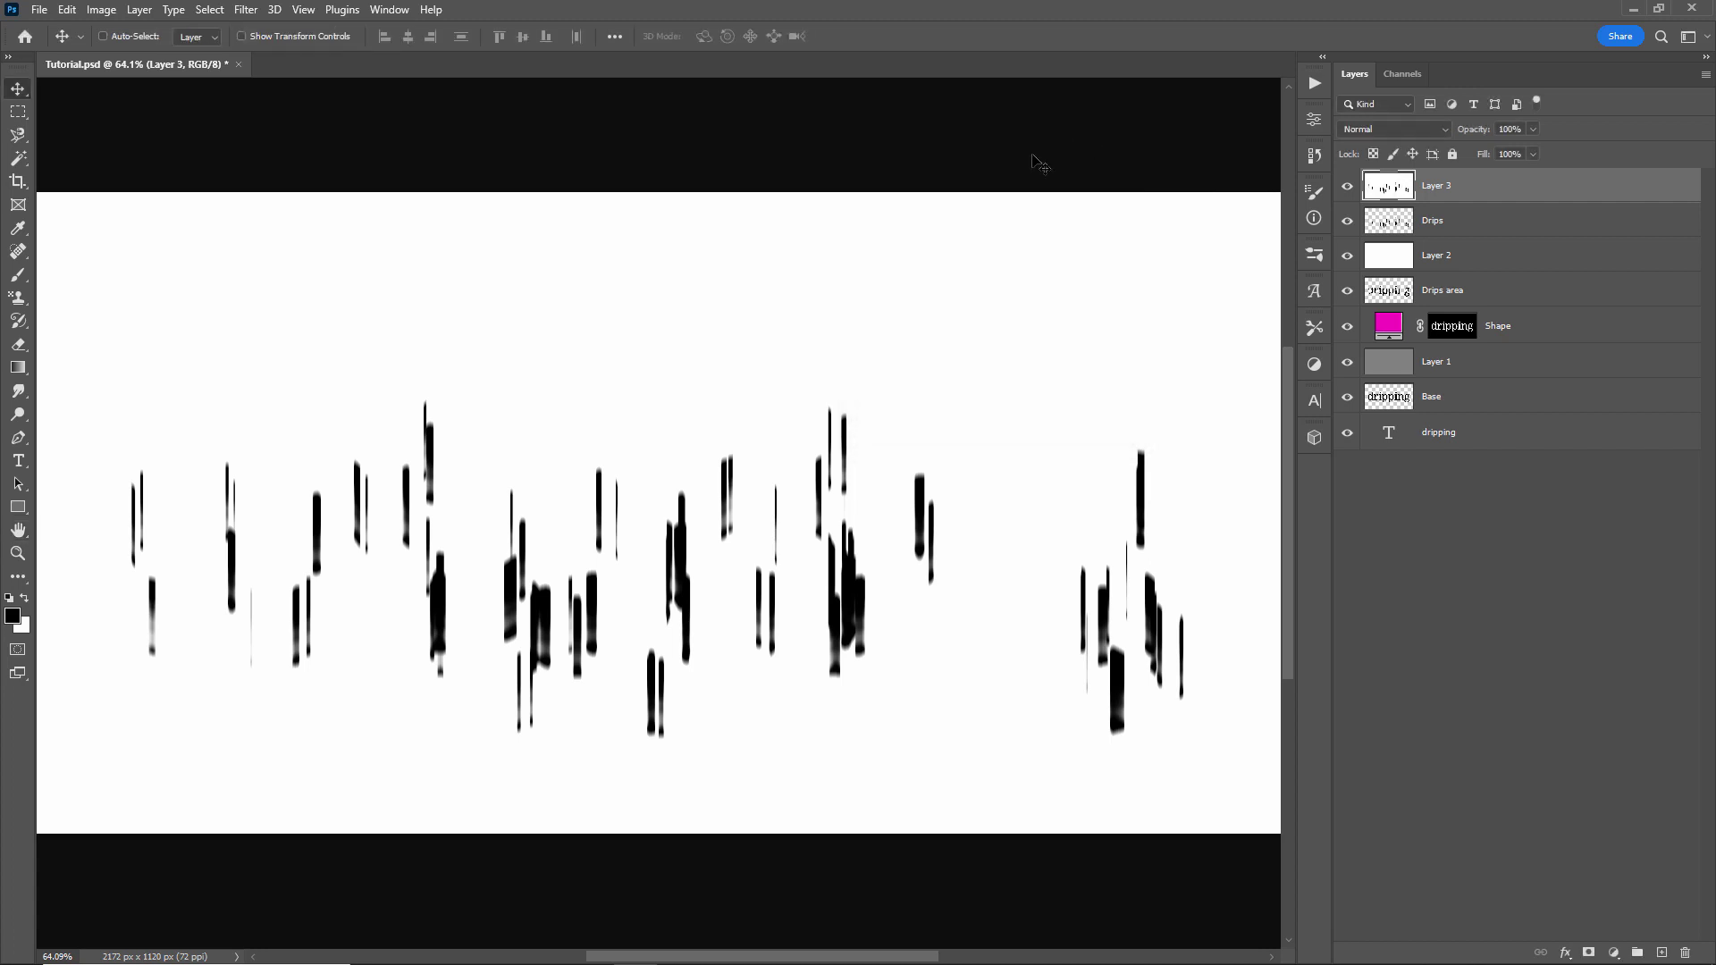
- Apply a Threshold adjustment at level 128 to the blurred drips layer
click(101, 10)
mouse_move(242, 55)
click(358, 295)
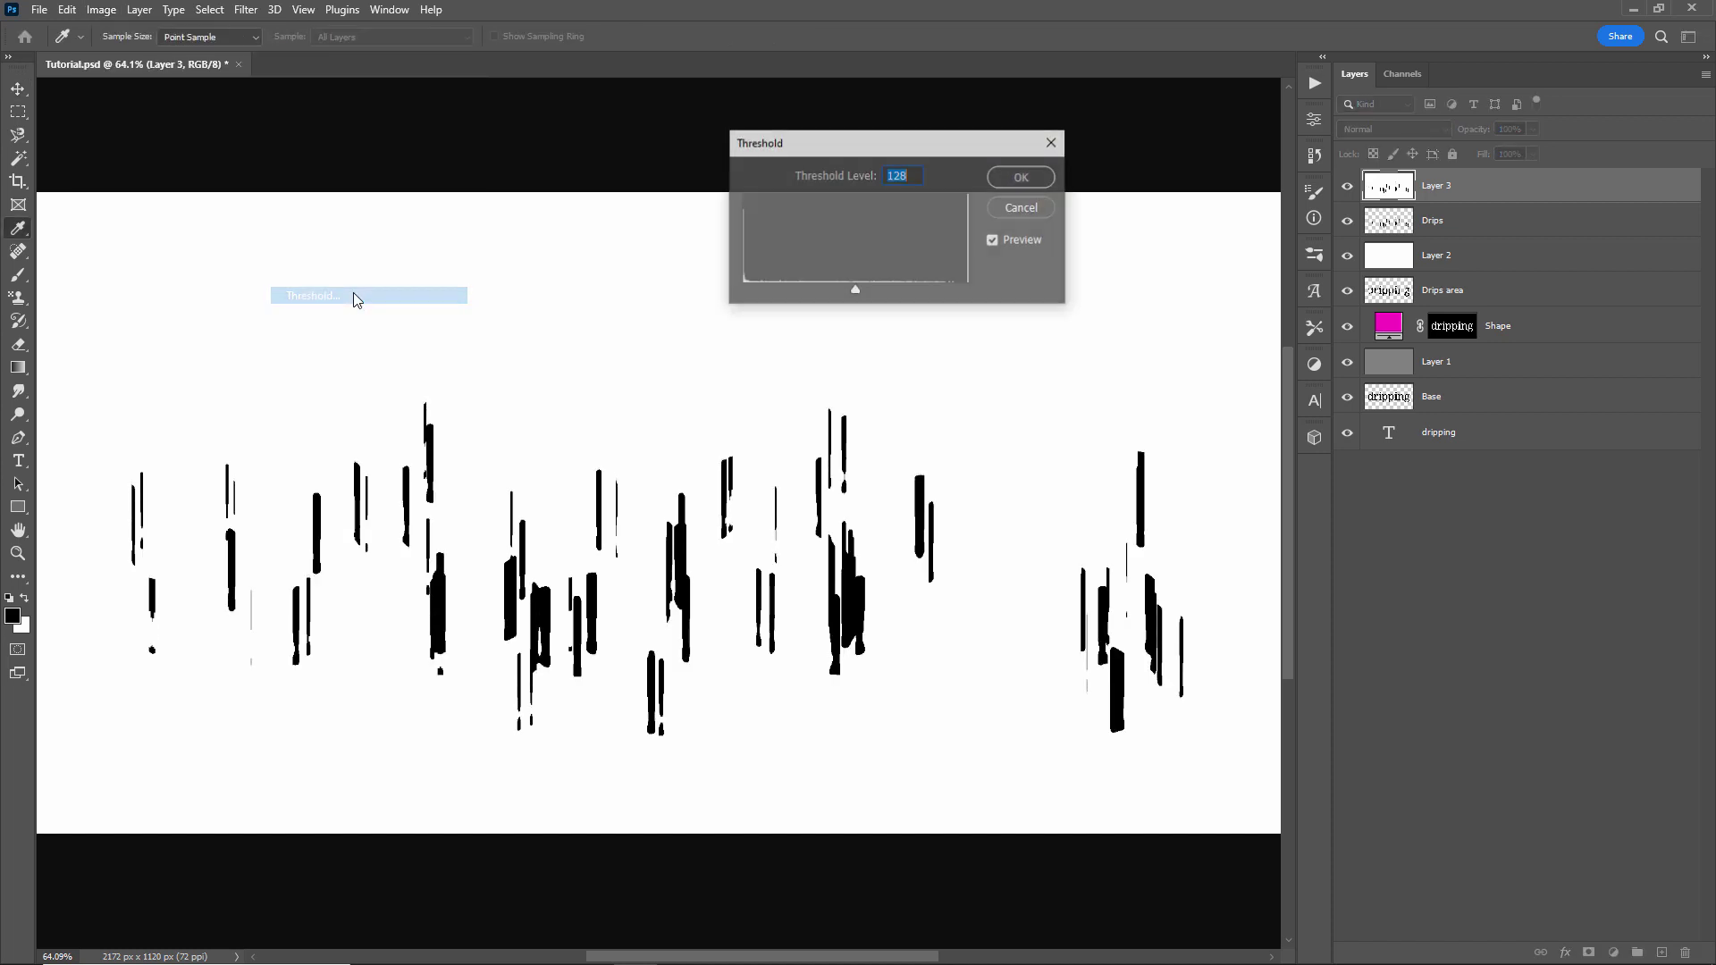
click(1021, 178)
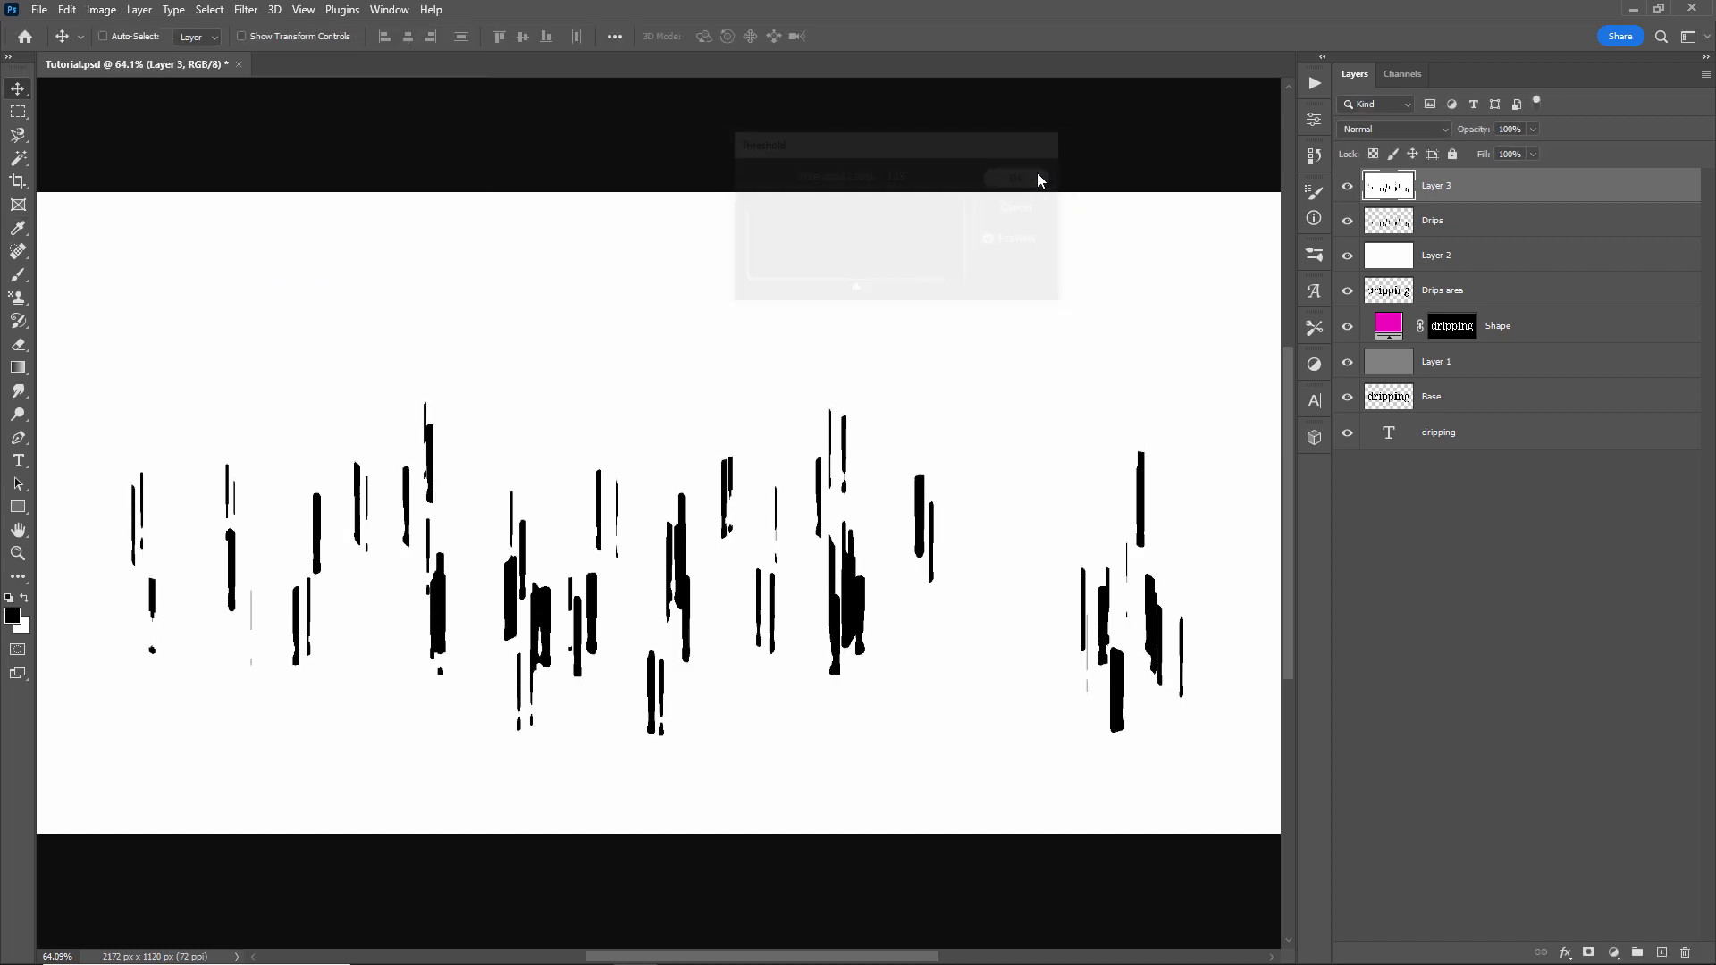
- Soften the thresholded drips with a Gaussian Blur of 2.0 pixels radius
click(244, 11)
mouse_move(295, 237)
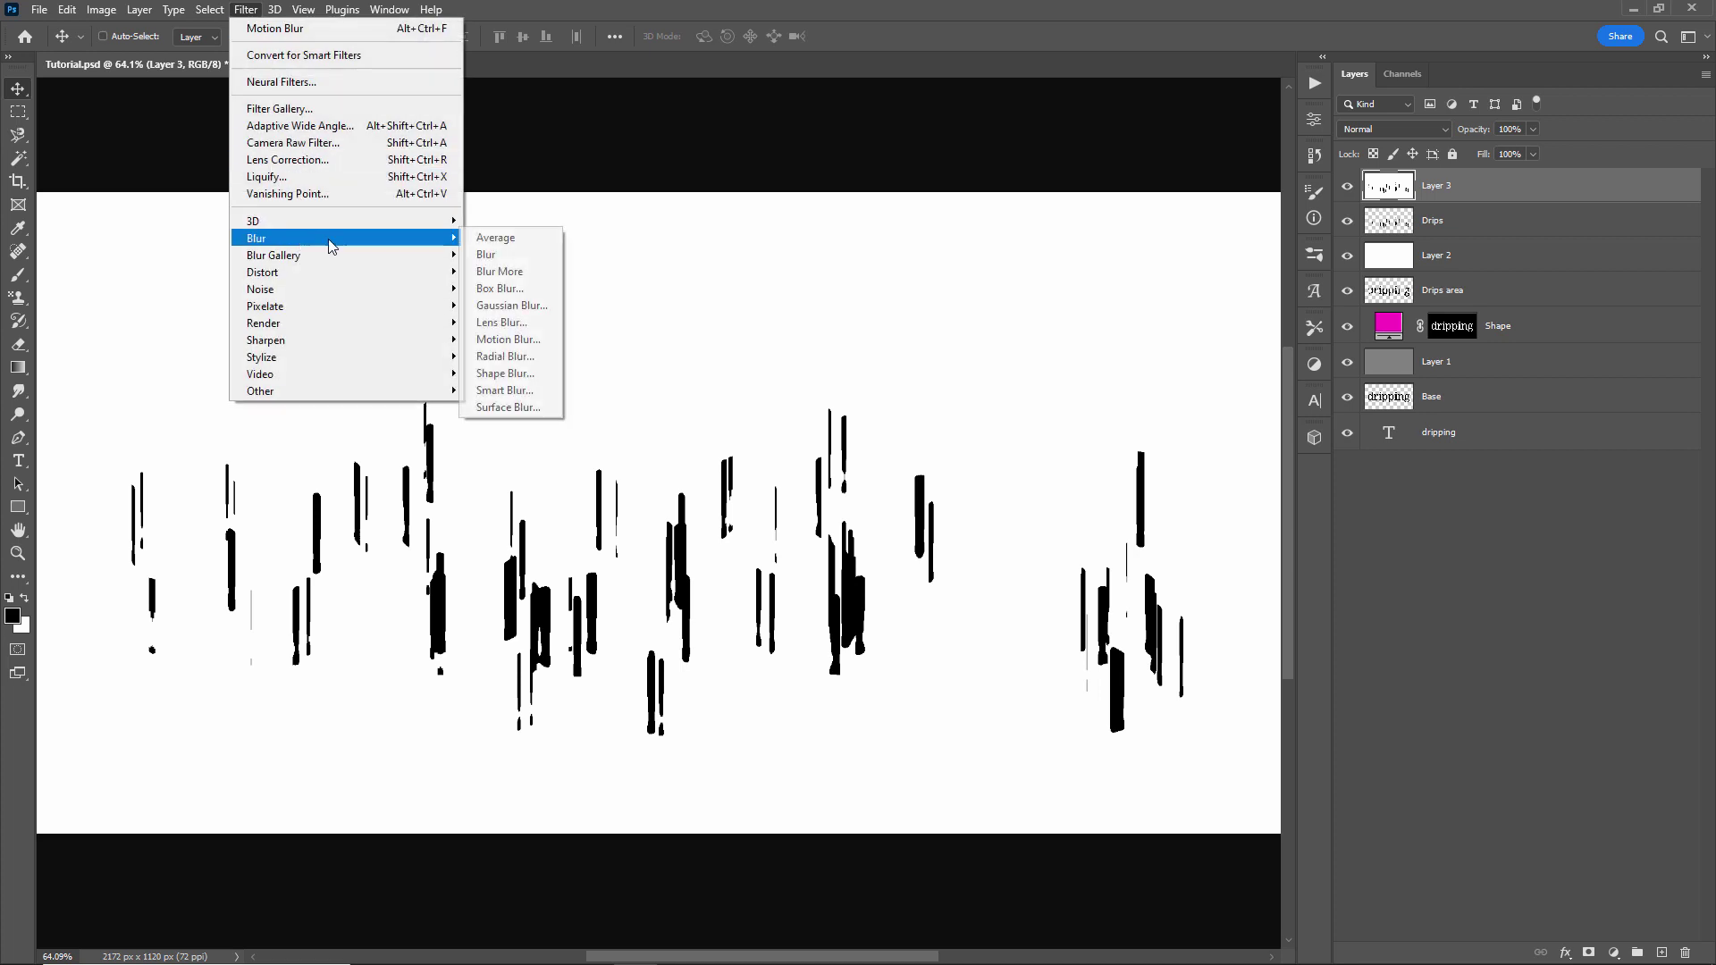
click(511, 306)
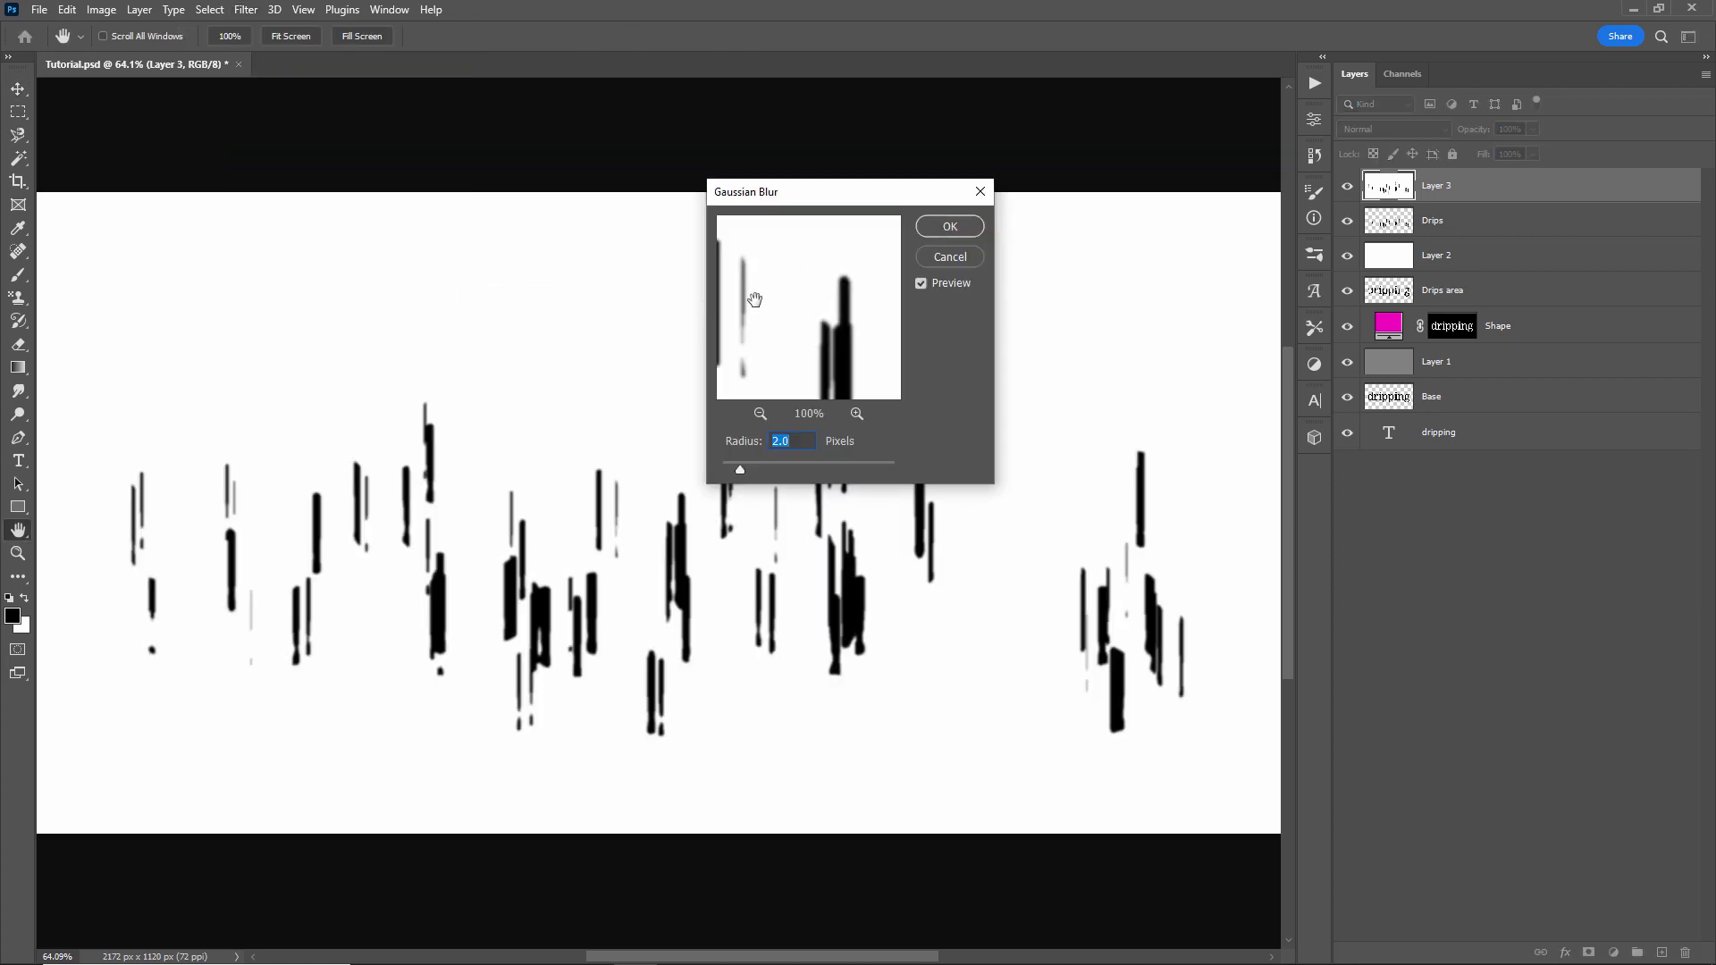
click(949, 228)
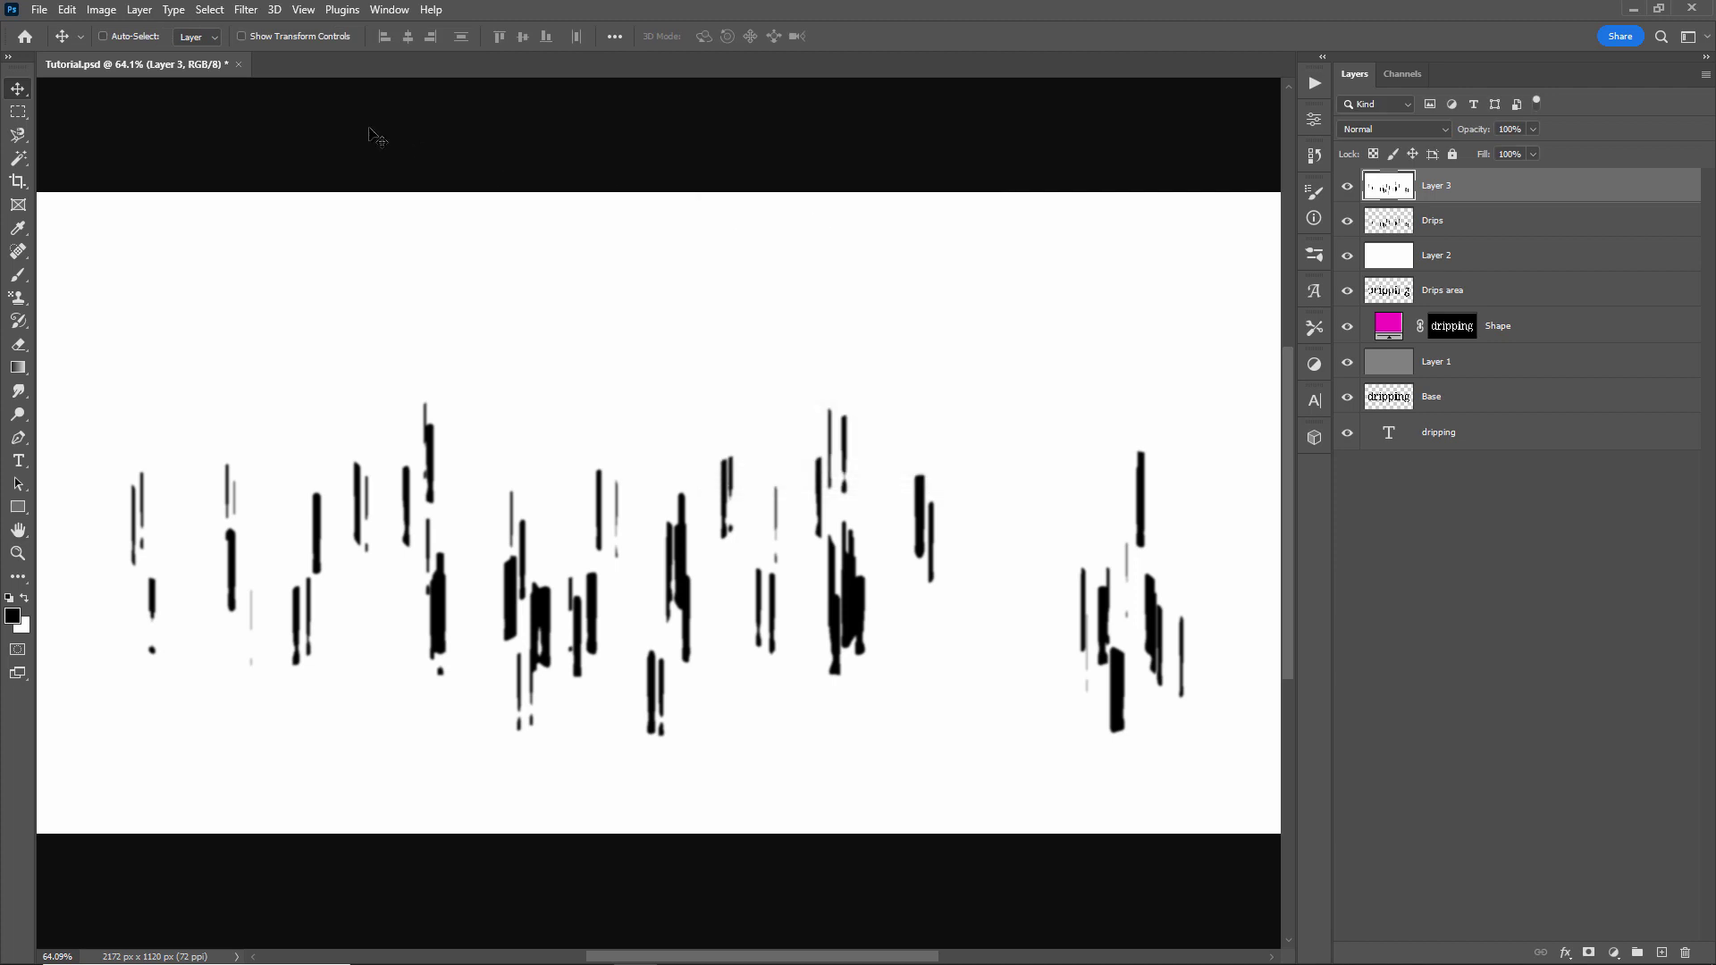
- Sharpen the drips' edges with a legacy Brightness/Contrast adjustment, setting brightness to 89 and contrast to 87
click(101, 10)
mouse_move(130, 55)
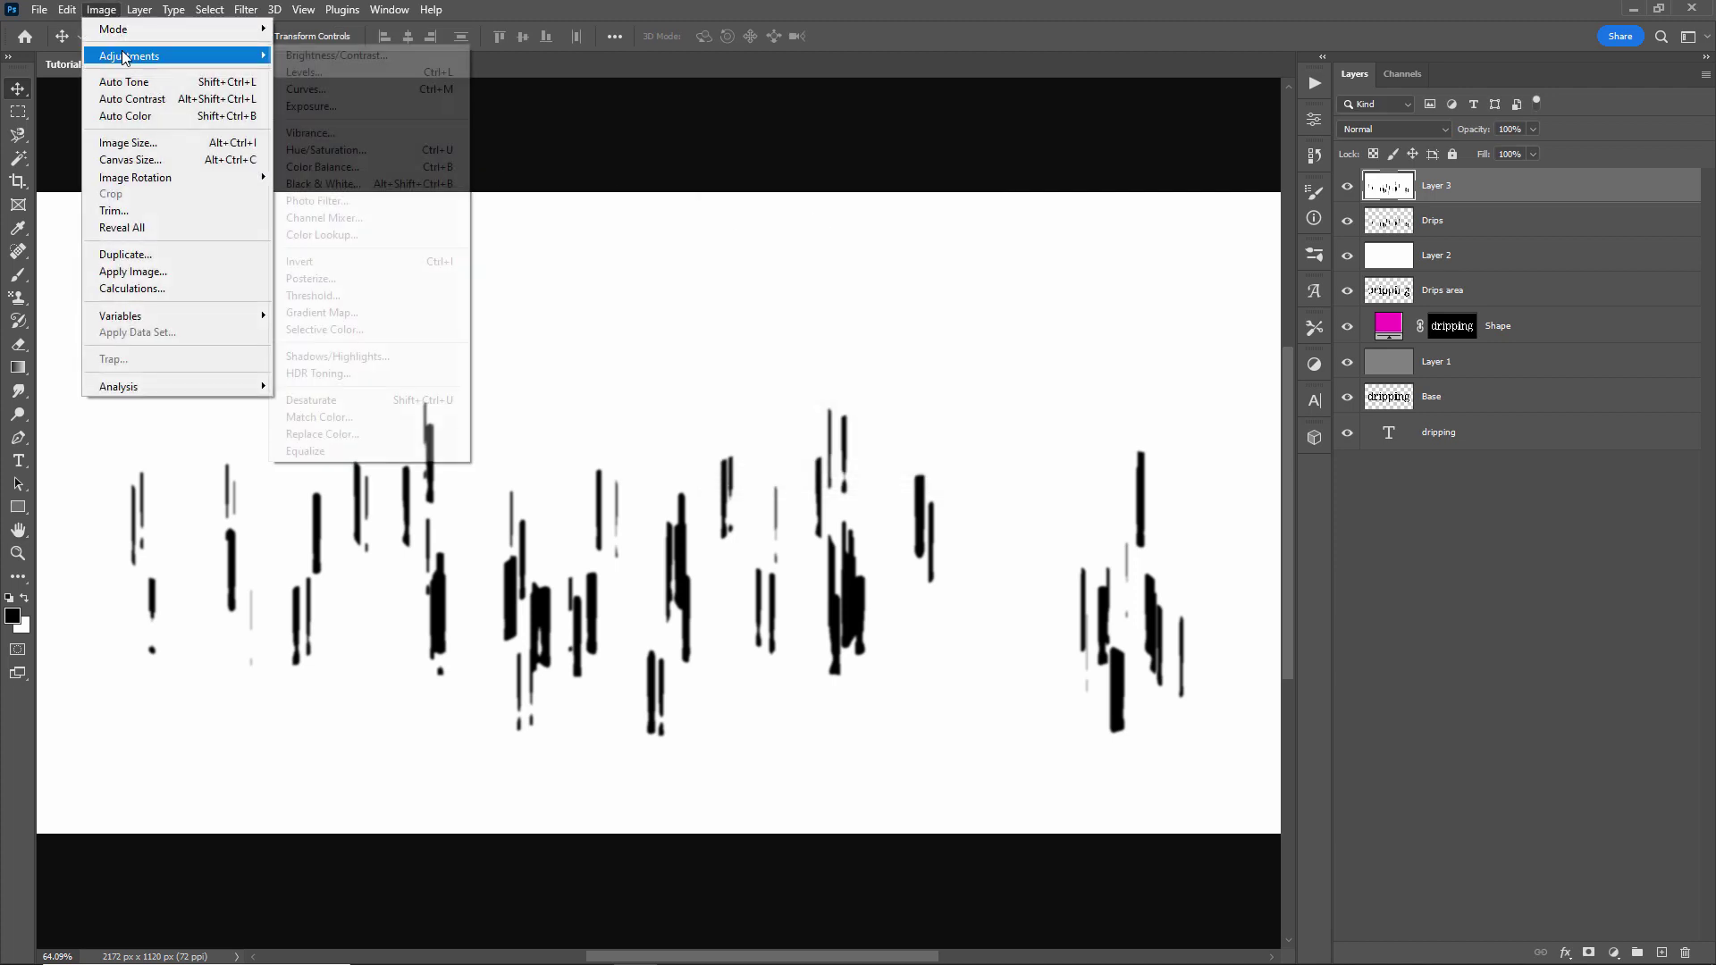
click(336, 58)
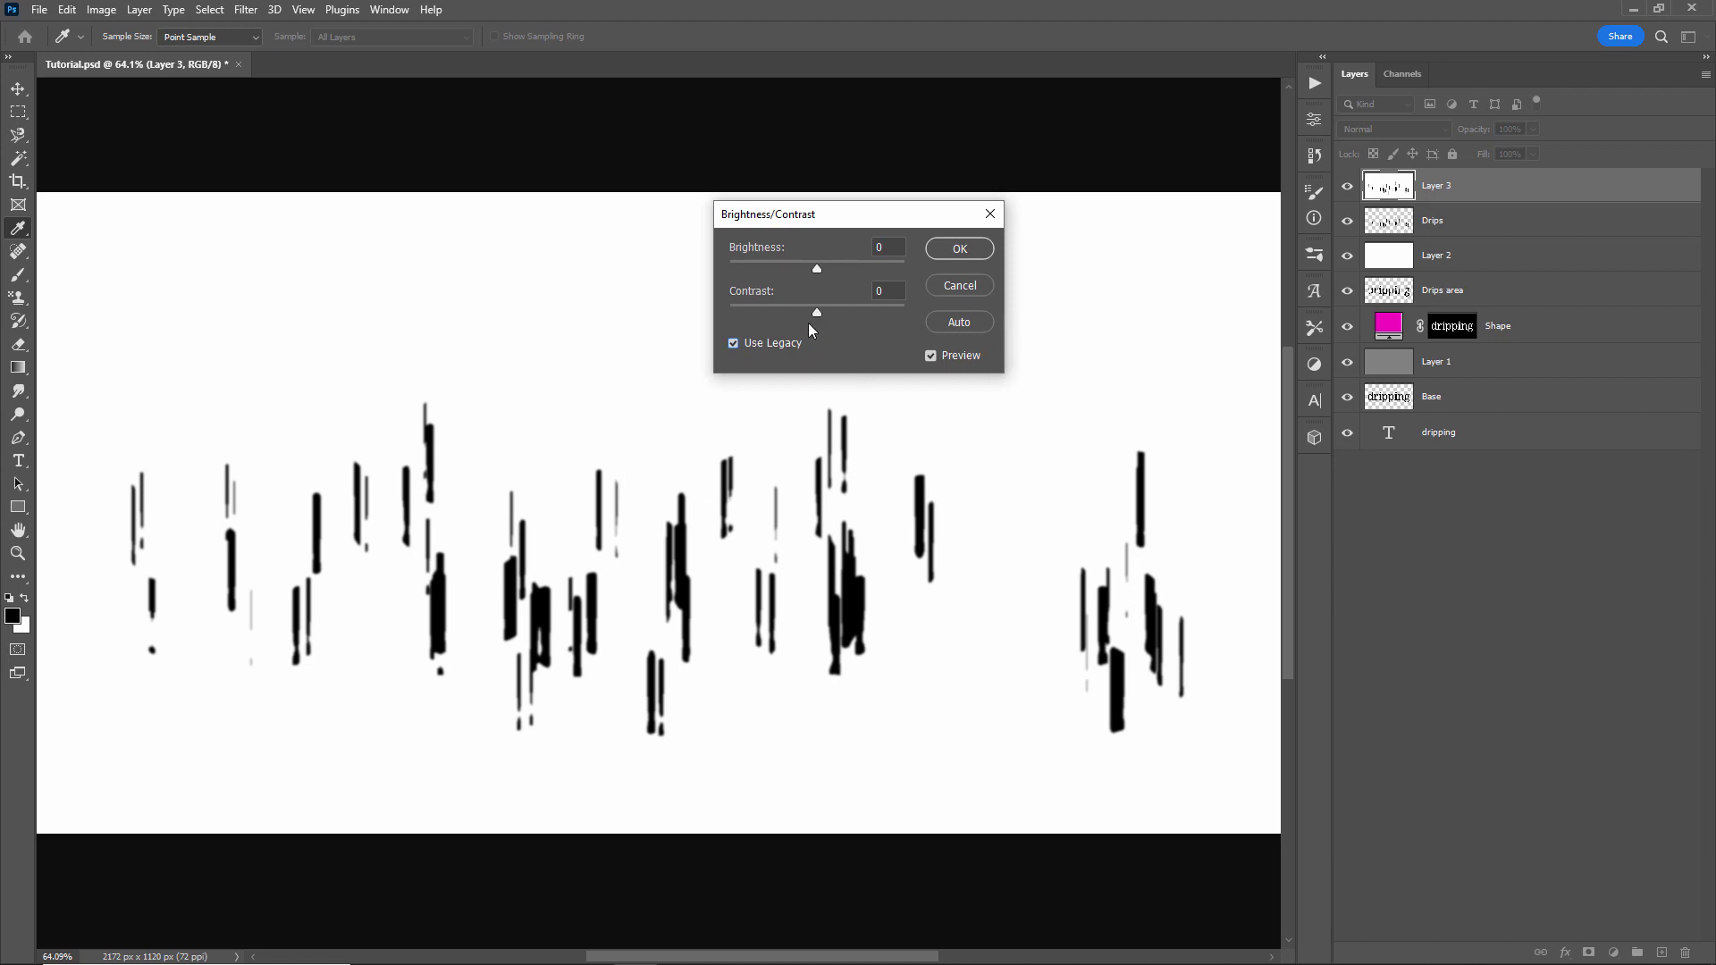
drag(817, 315, 893, 274)
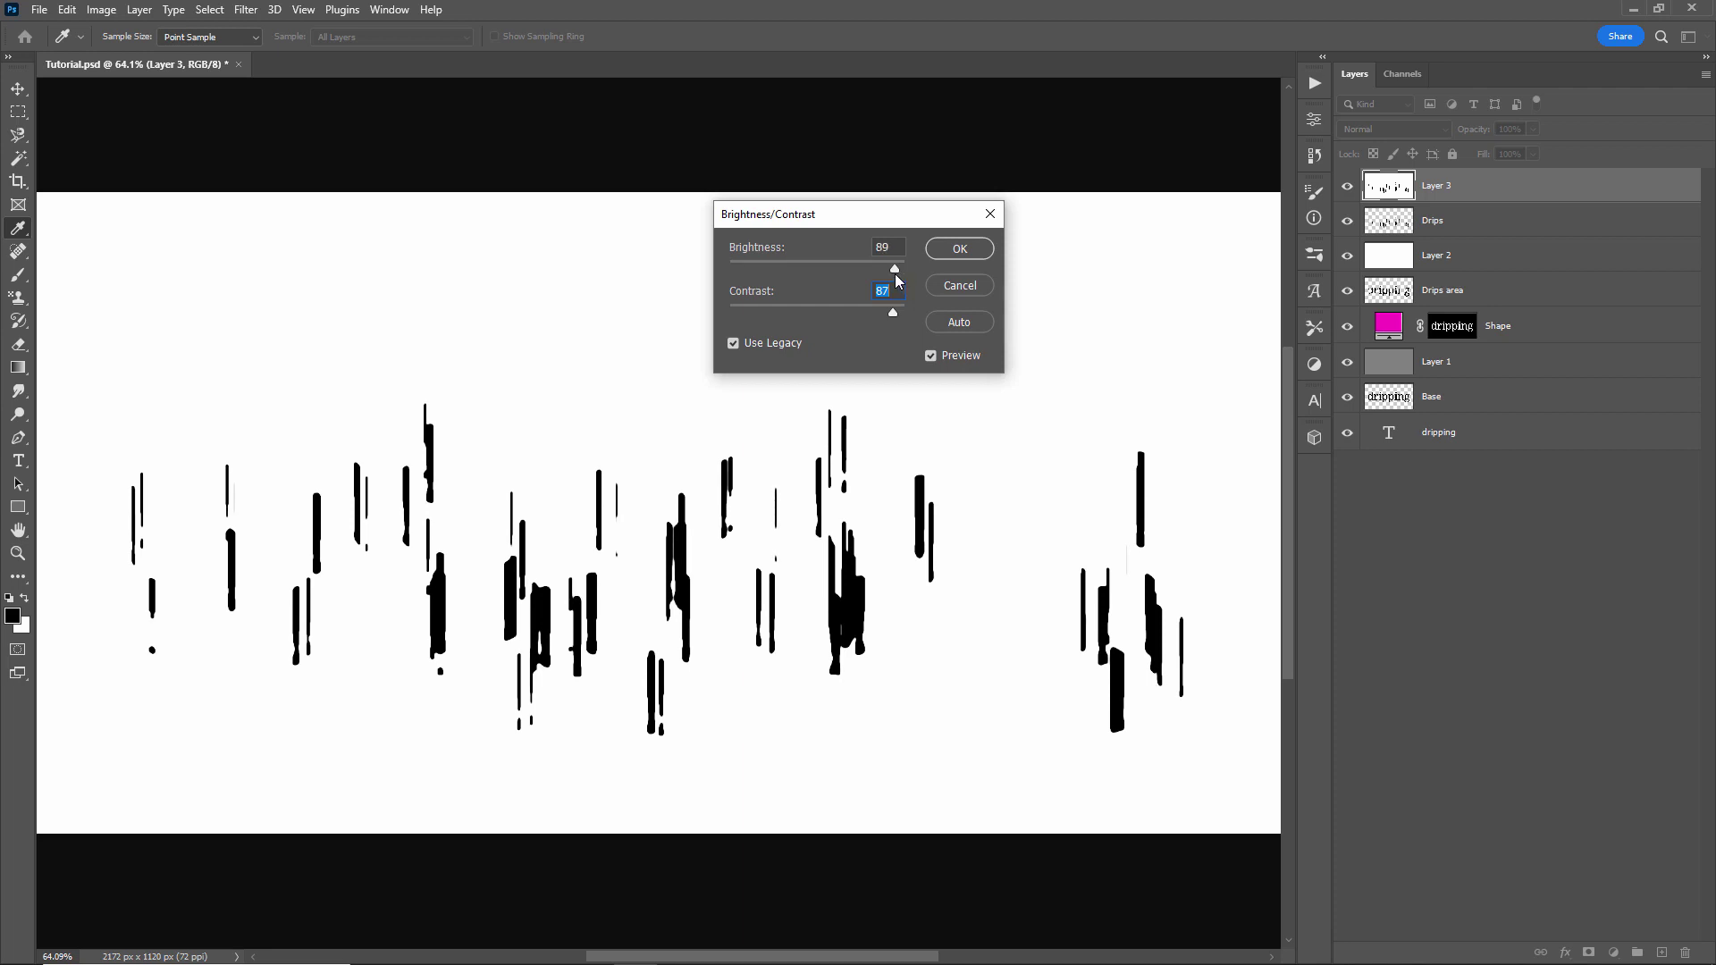
click(959, 249)
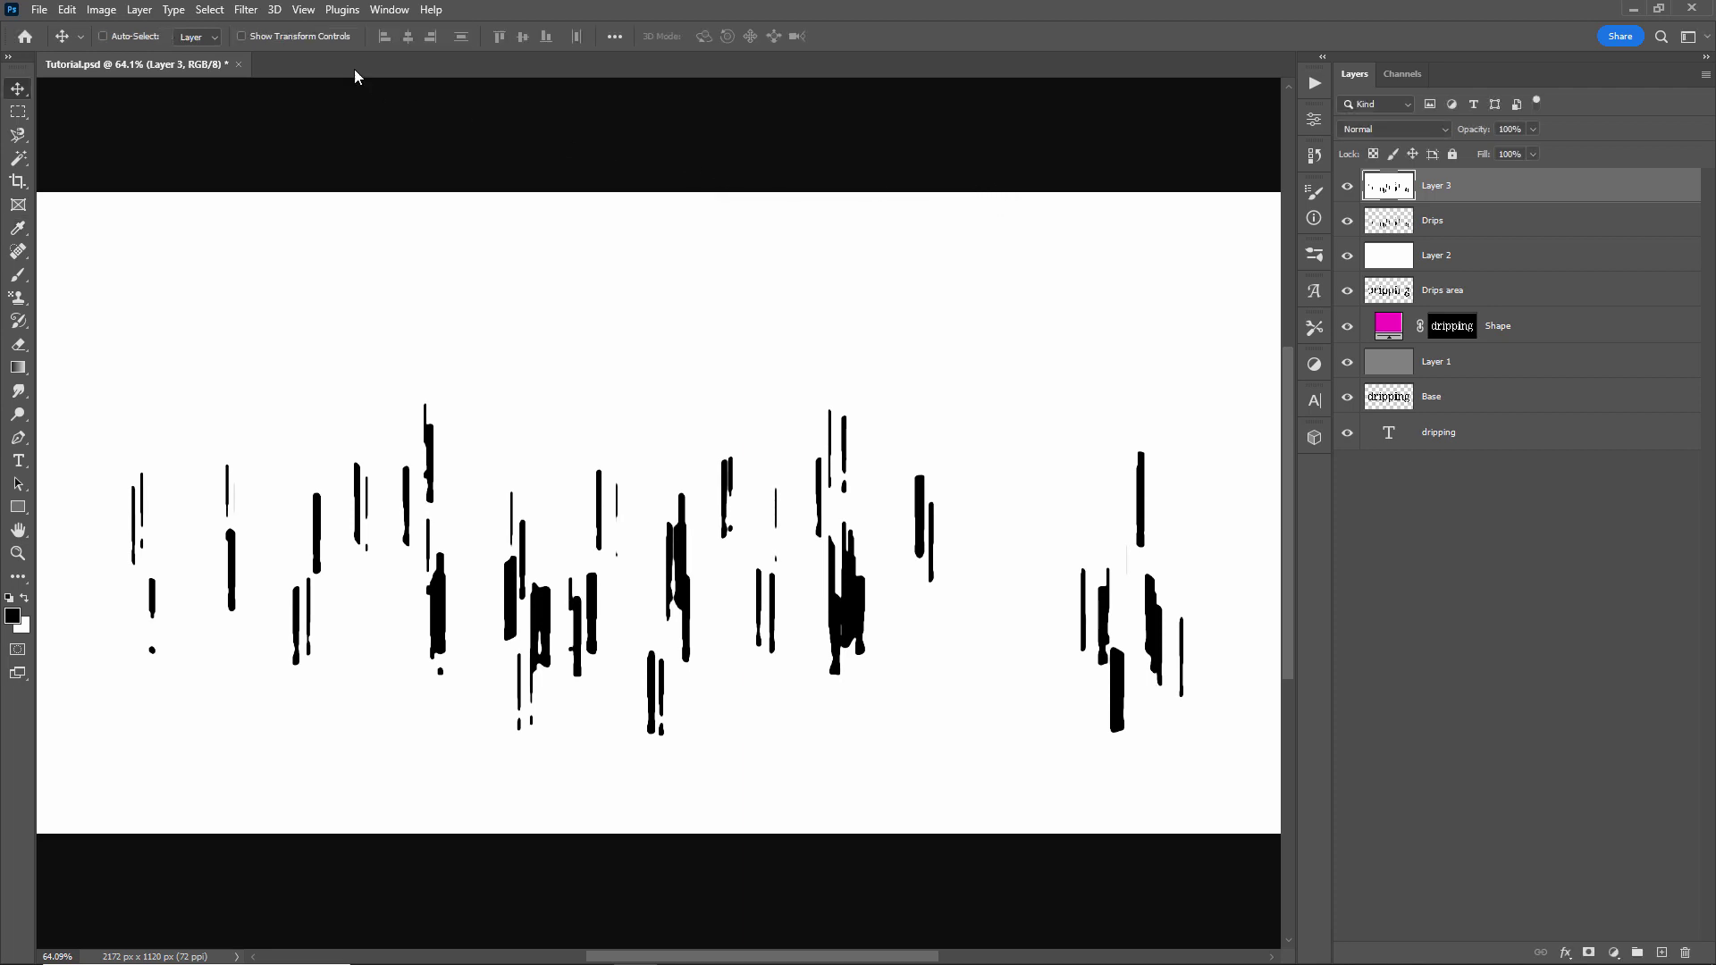
- Blur the contrast-adjusted drips again with a Gaussian Blur of 2.0 pixels radius
click(246, 10)
mouse_move(286, 241)
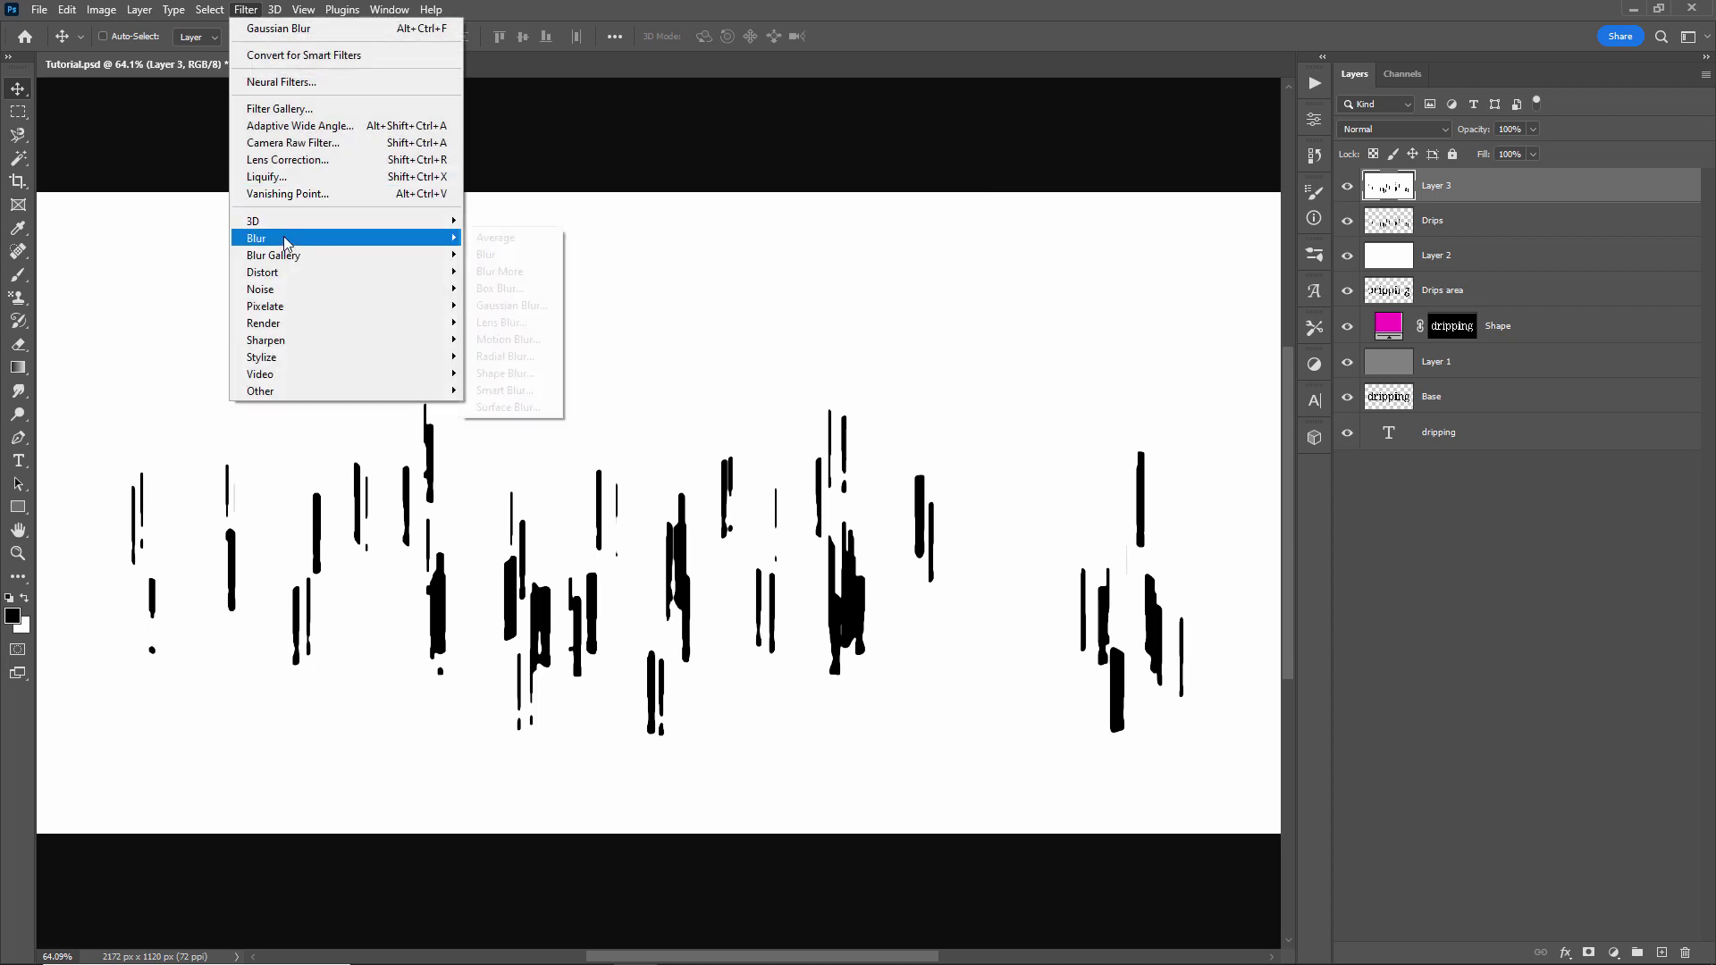
click(527, 305)
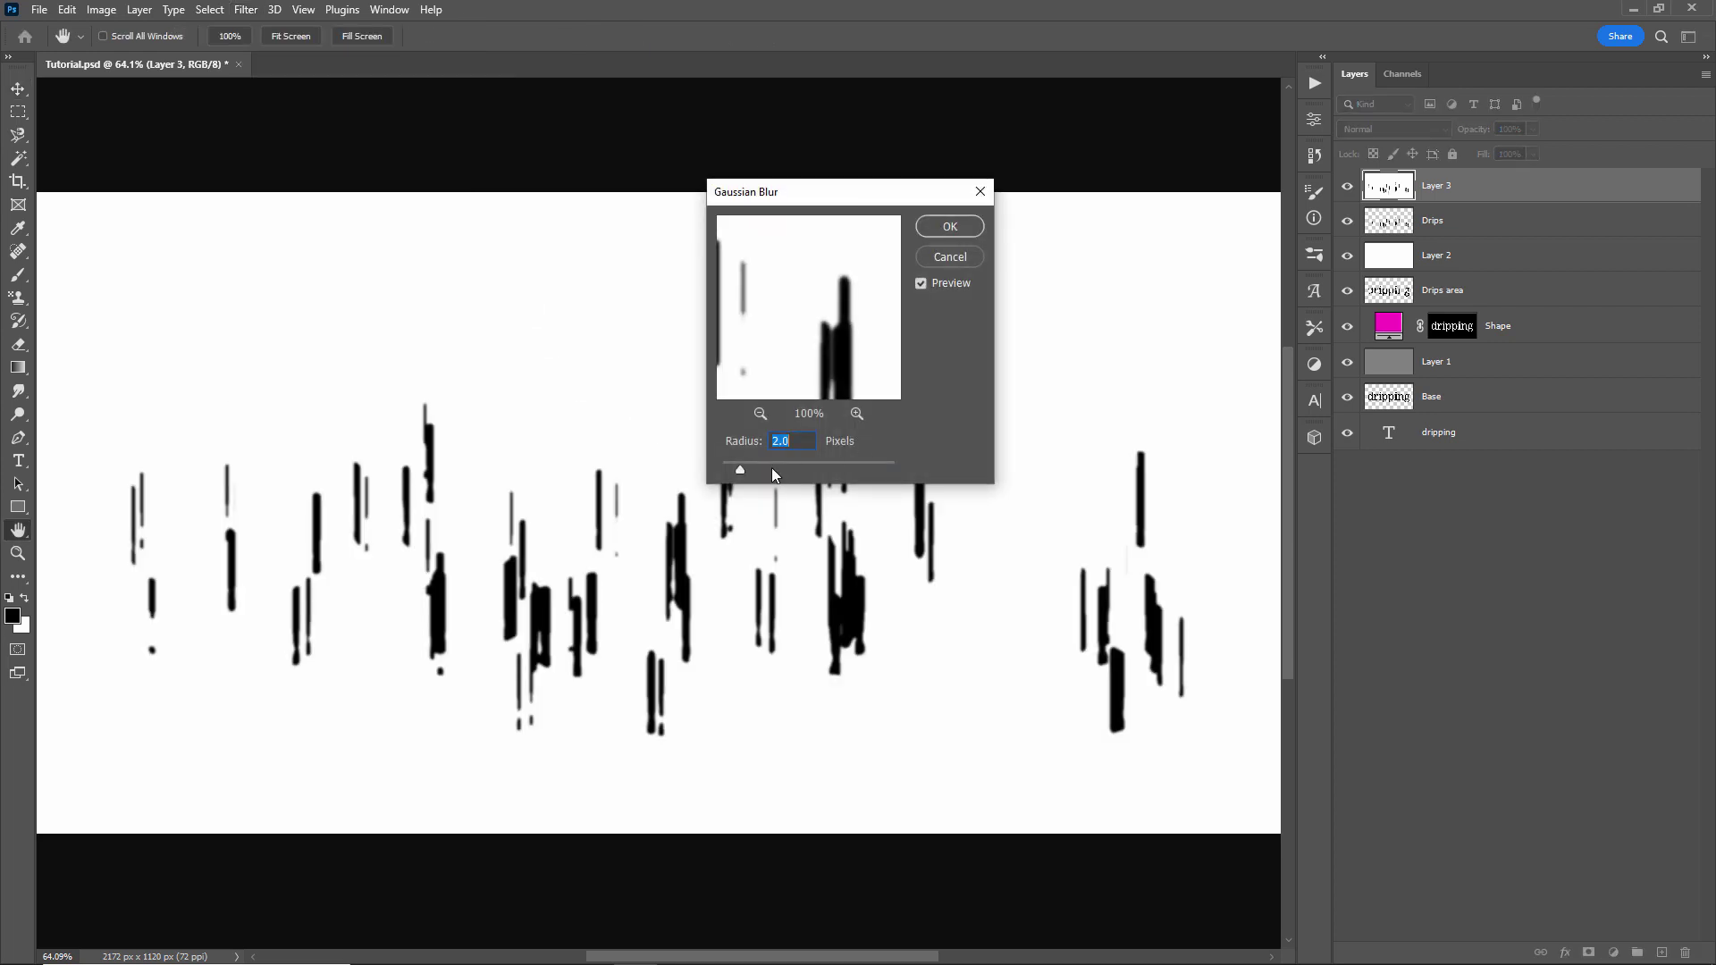
click(976, 229)
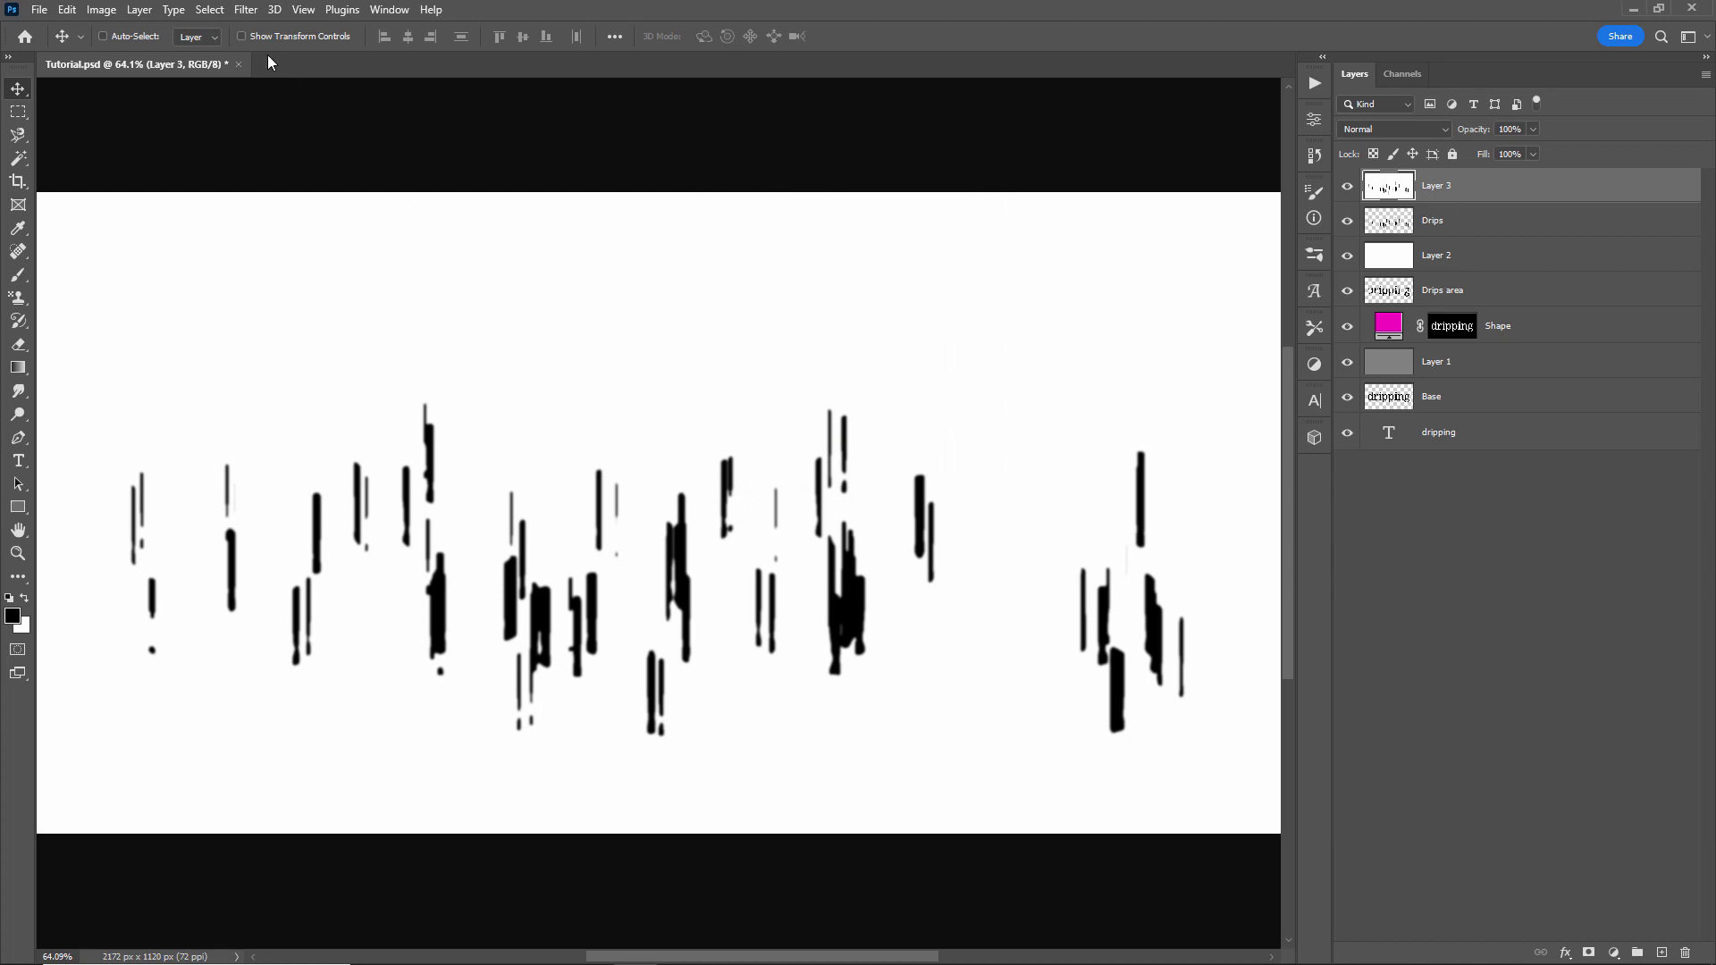
- Select the black drips by Color Range using sampled colors with the fuzziness raised to its maximum
click(209, 10)
click(241, 184)
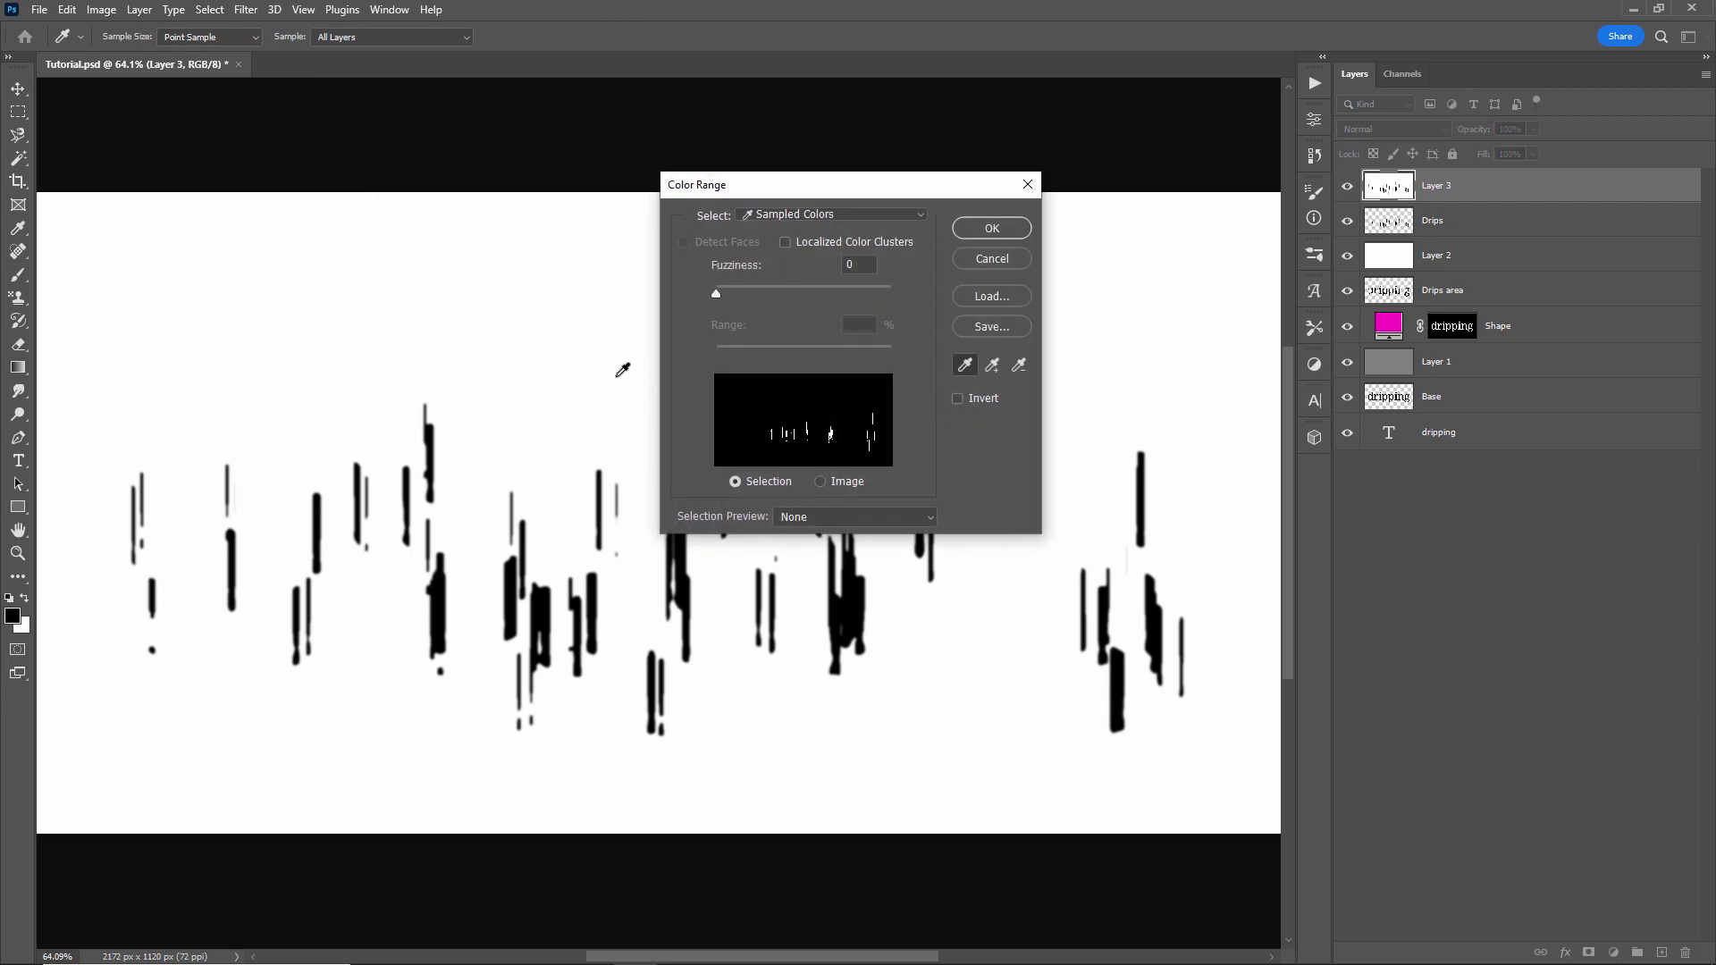
drag(716, 293, 906, 293)
click(986, 228)
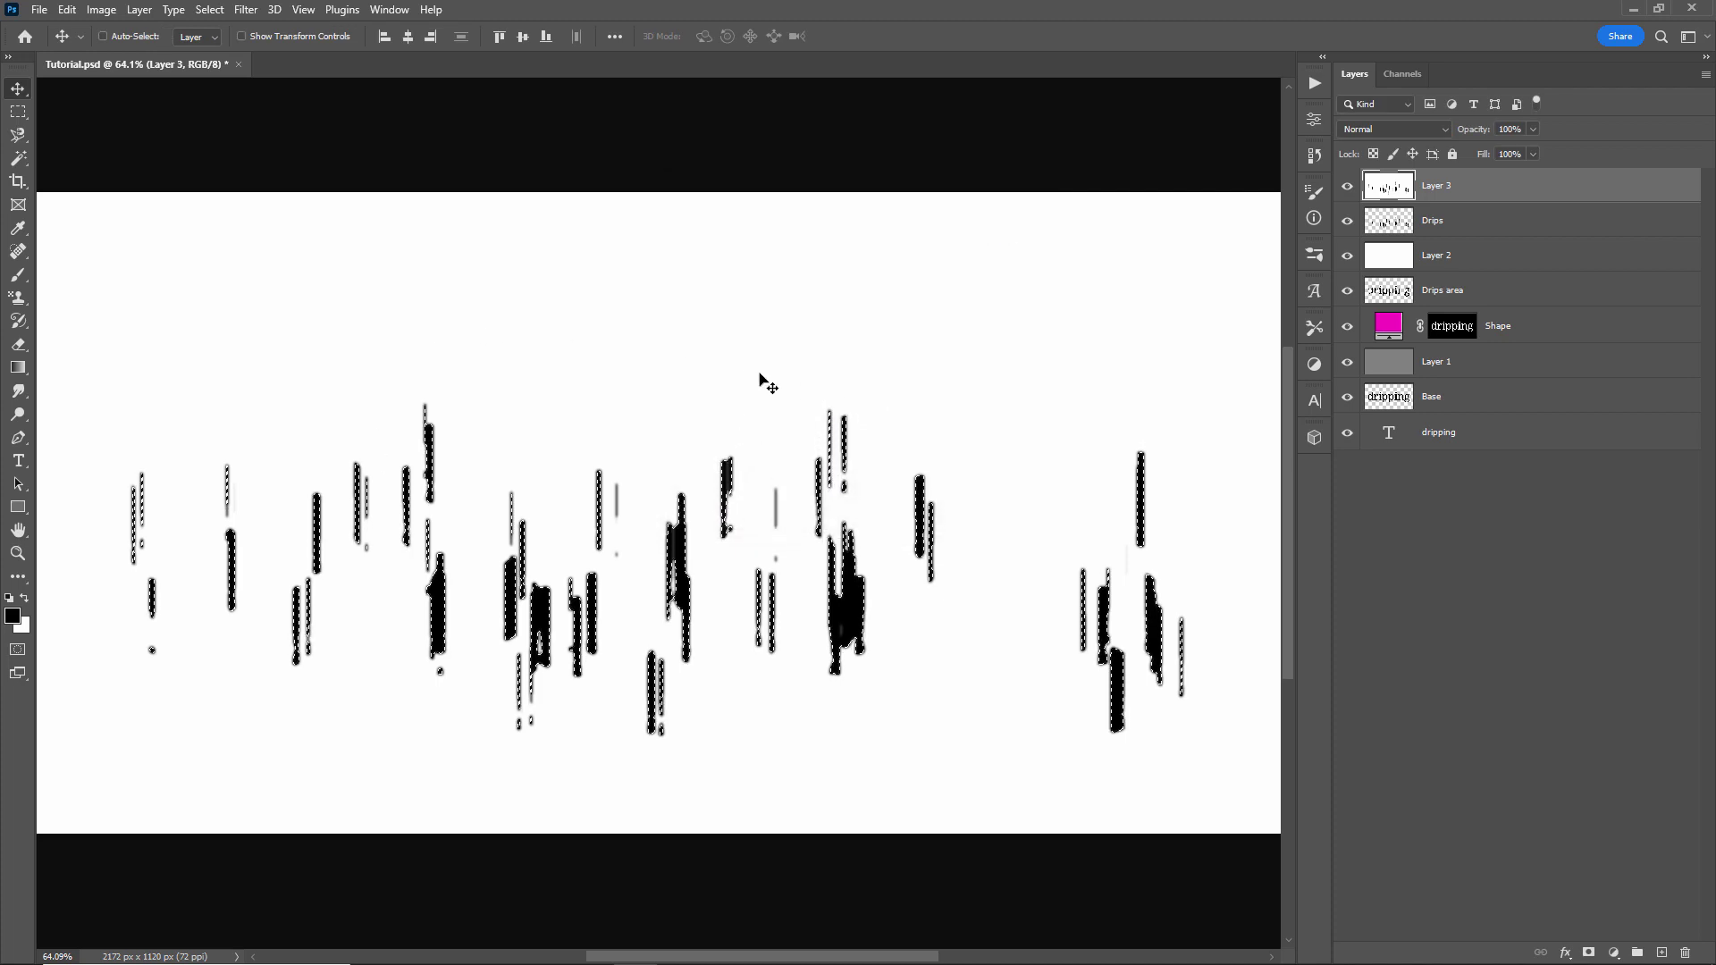
- Fill the drips selection with black on a new layer and deselect
key(ctrl+shift+n)
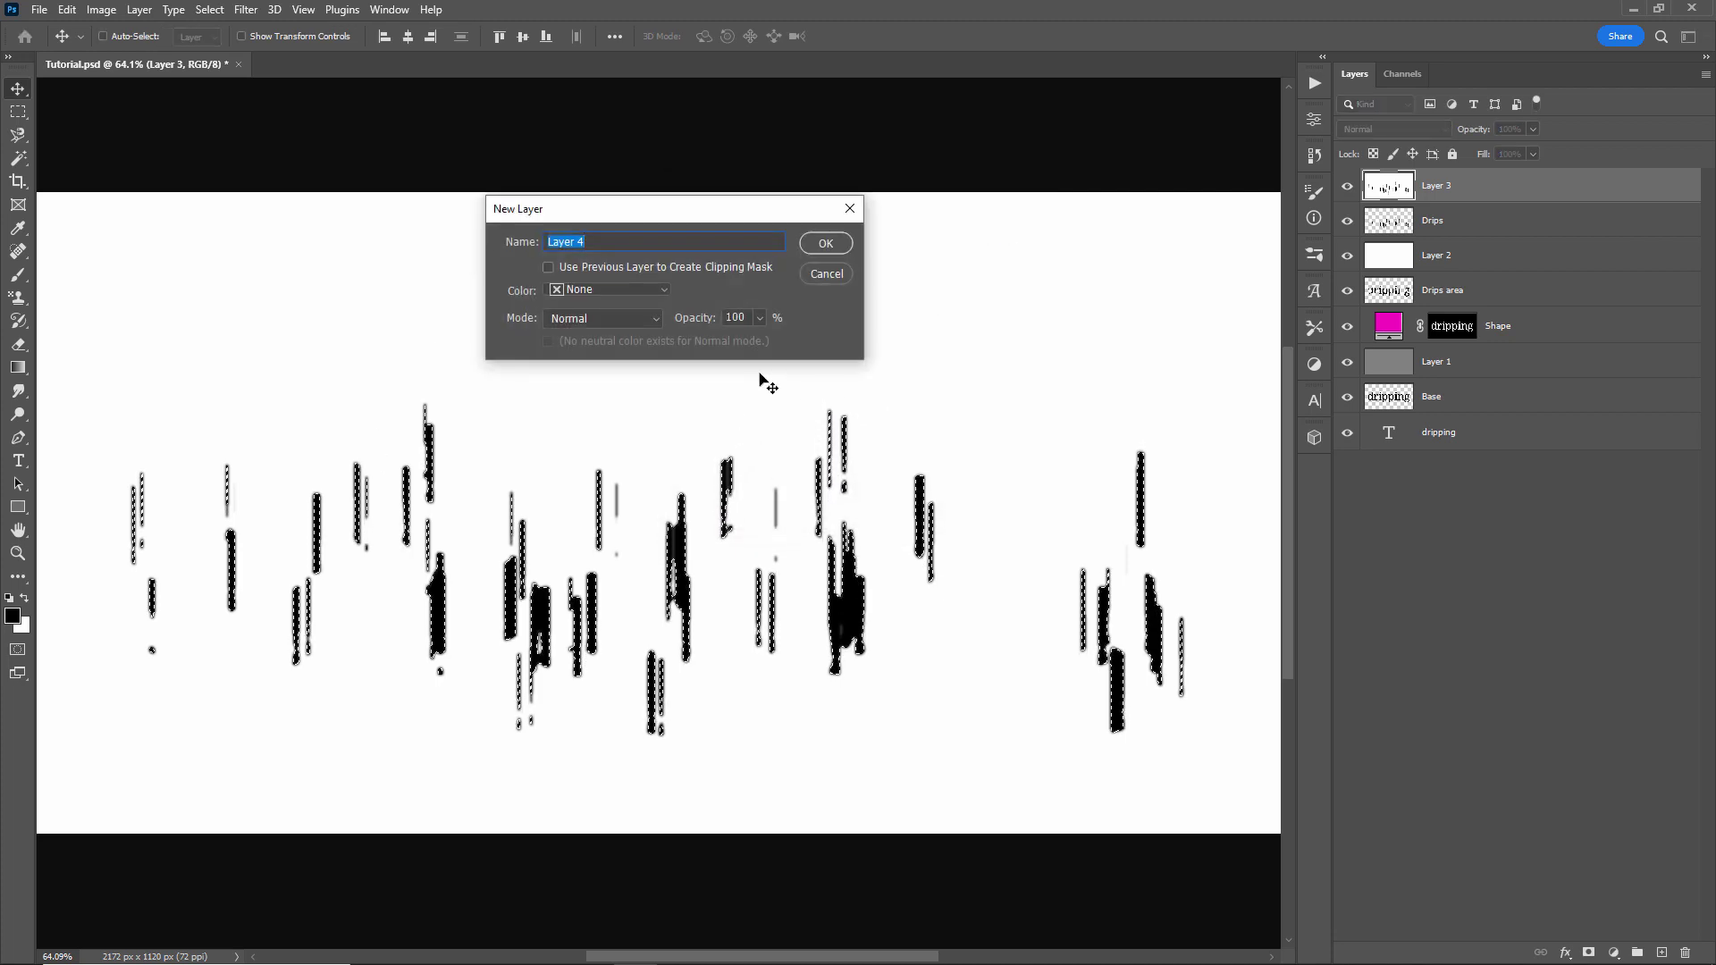
key(Return)
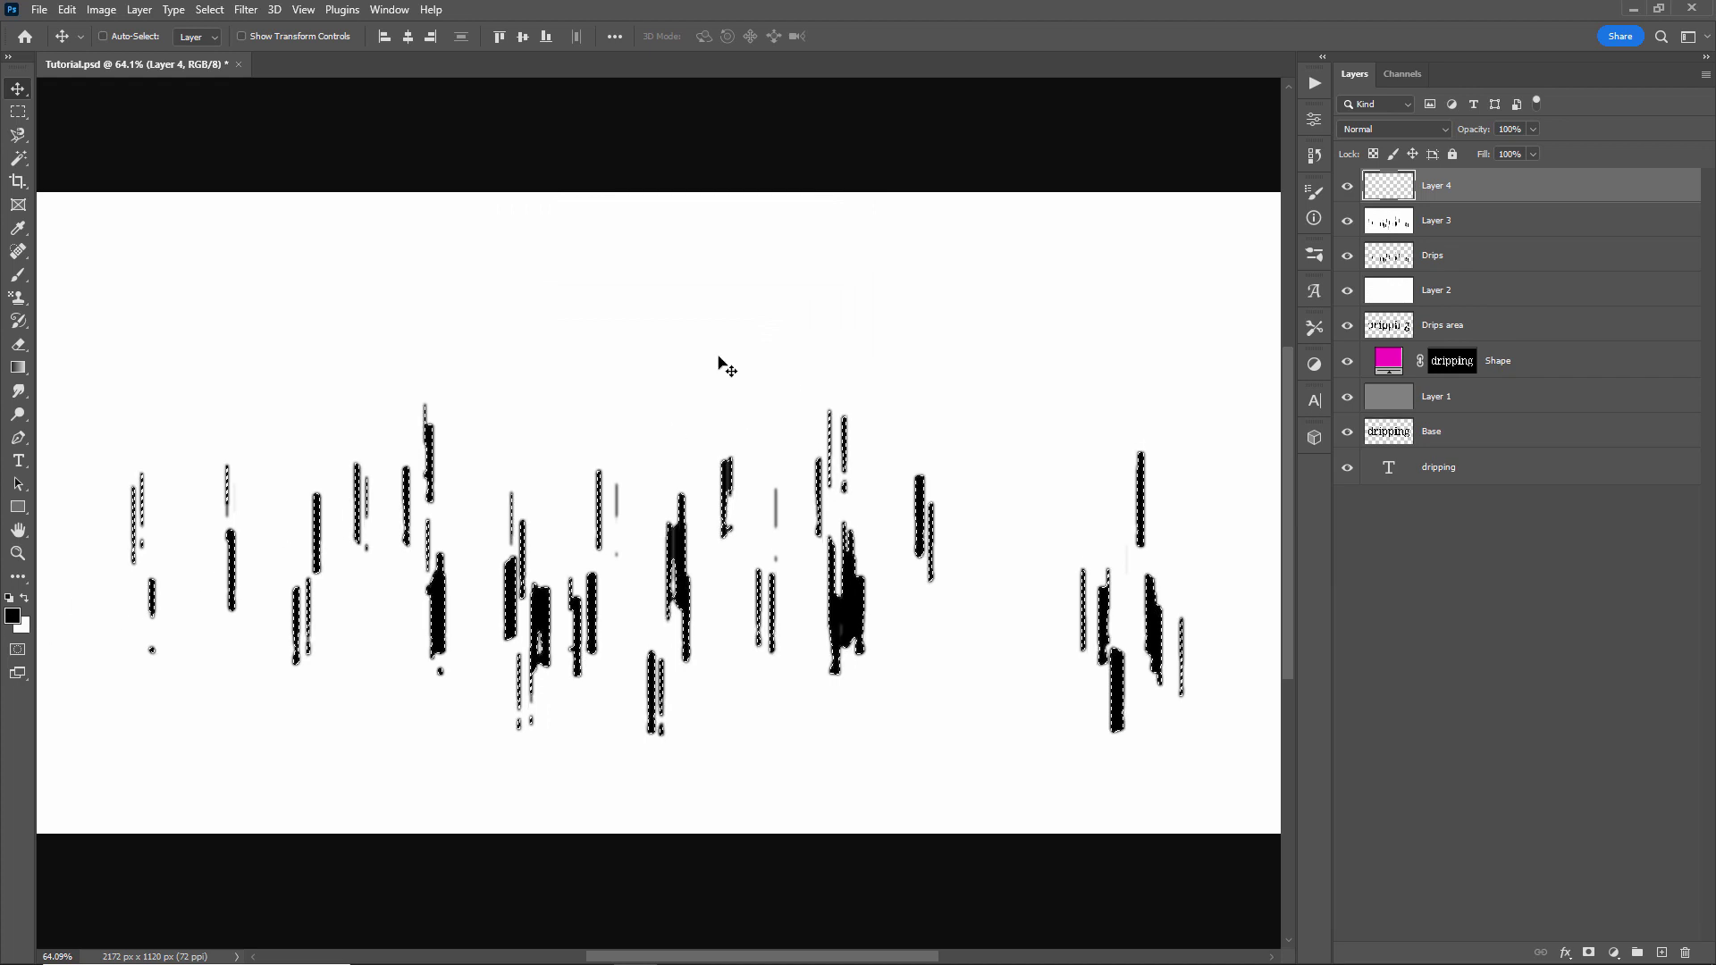
key(alt+BackSpace)
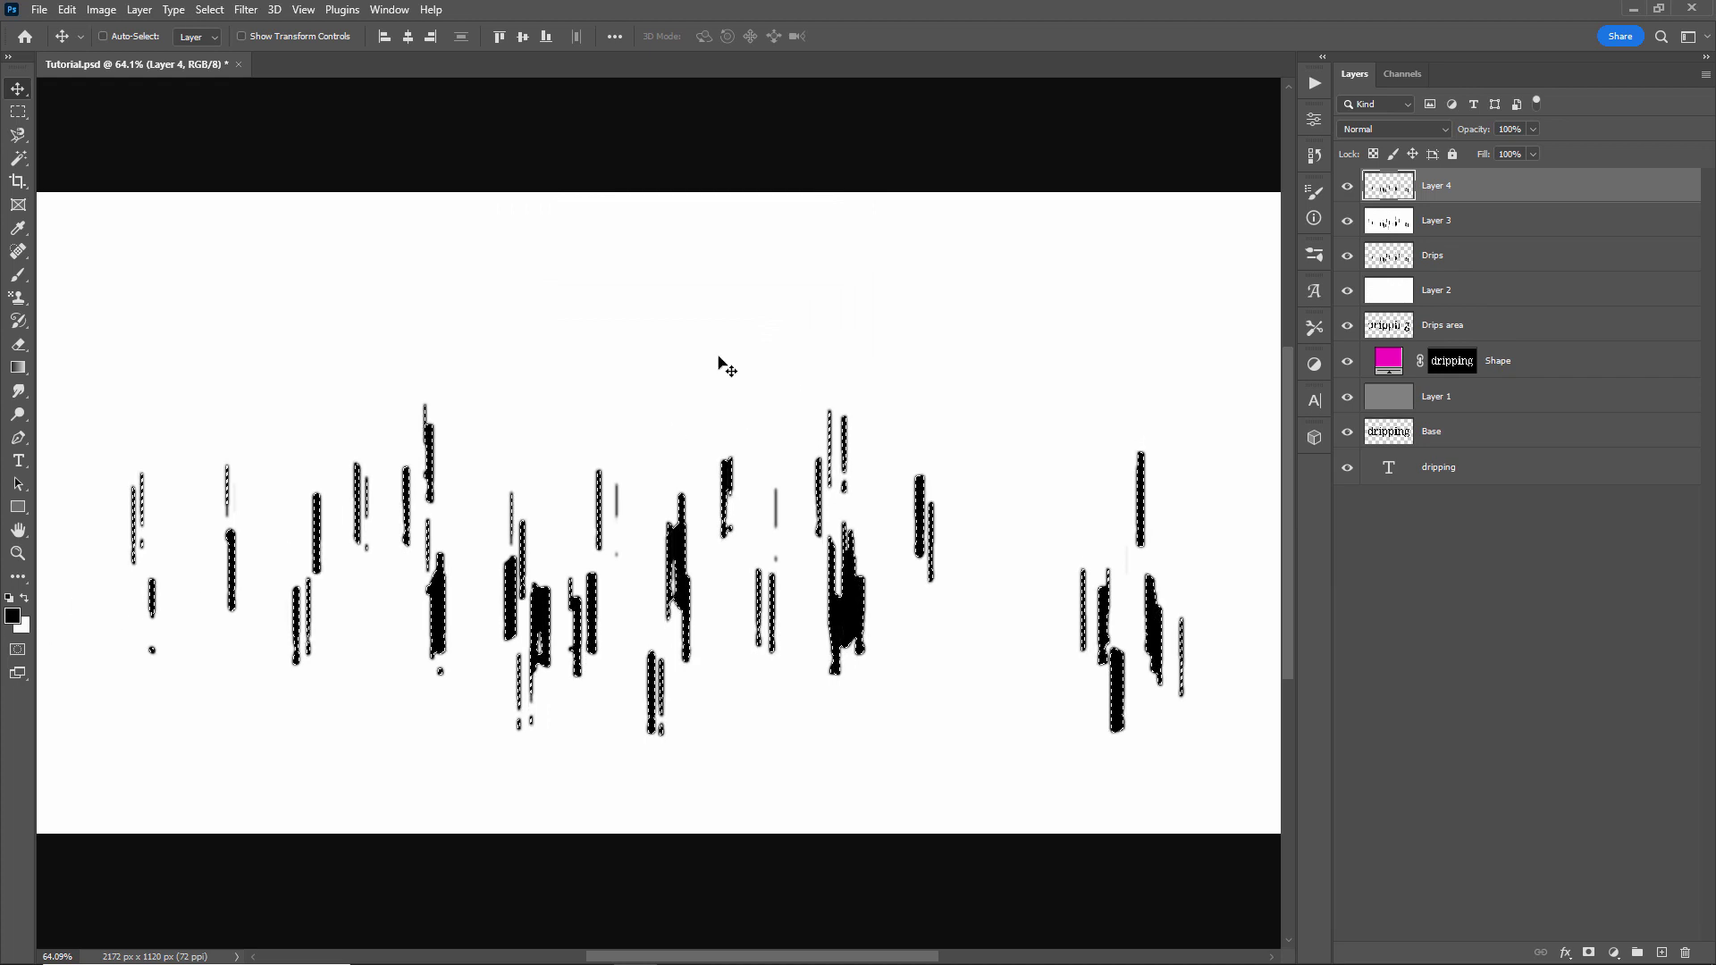
key(ctrl+d)
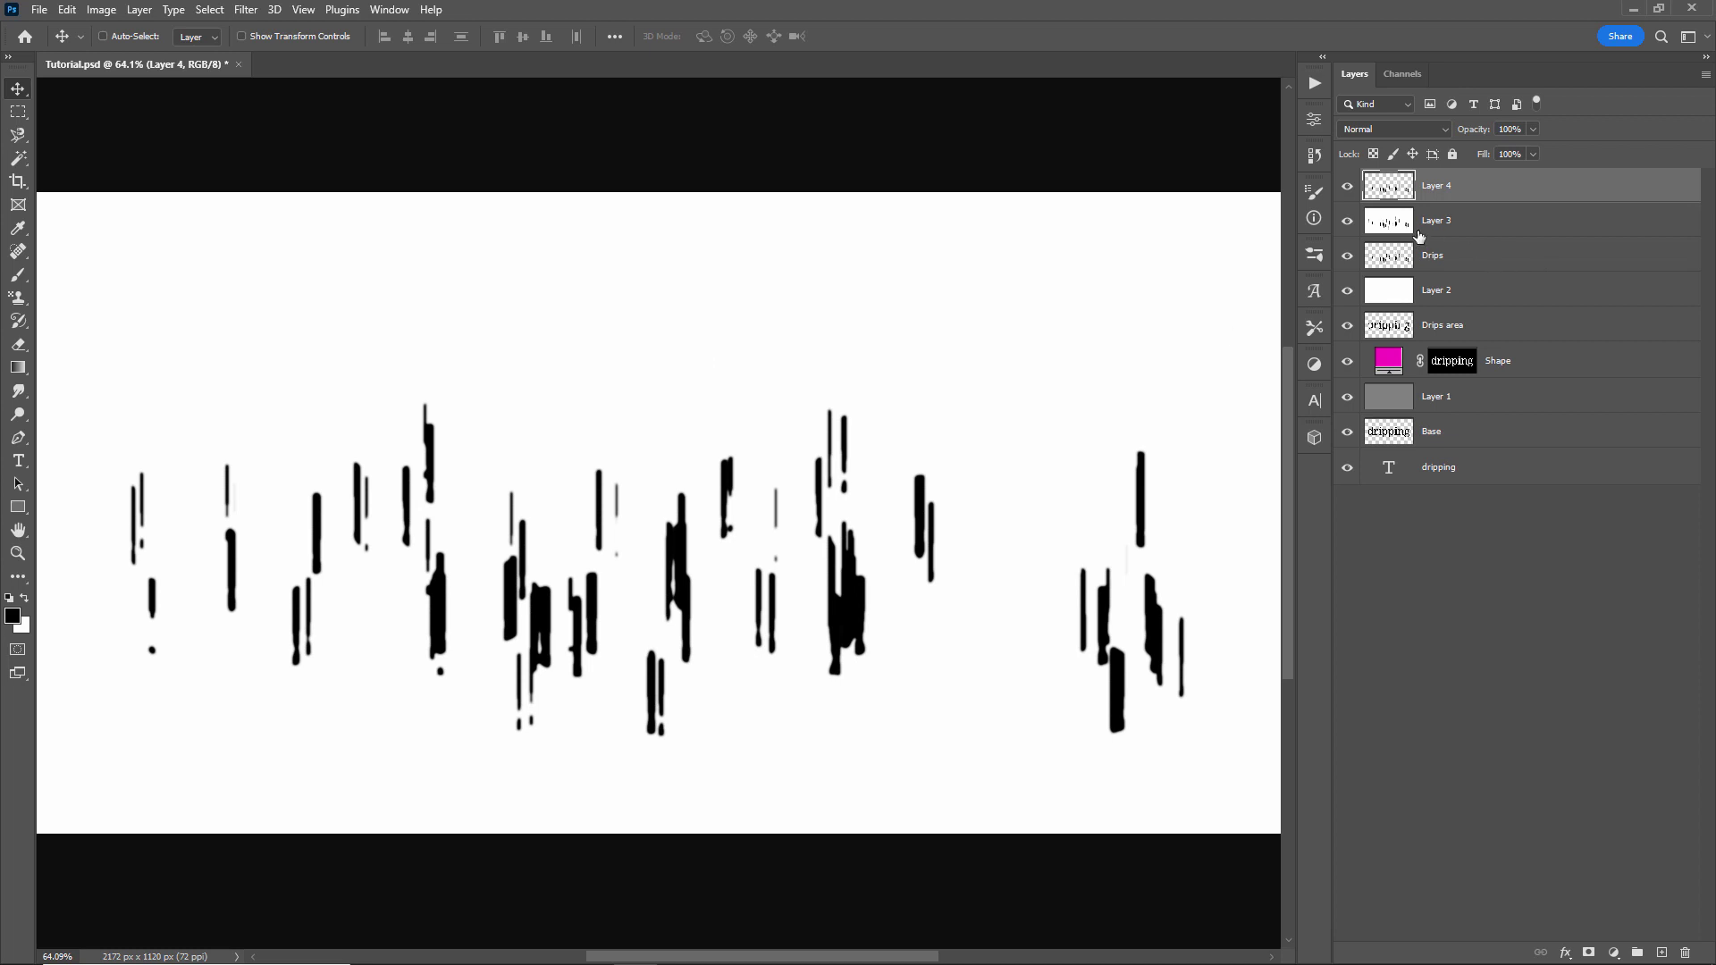
- Delete the stamped Layer 3, the old Drips layer and the white Layer 2
click(1503, 230)
key(Delete)
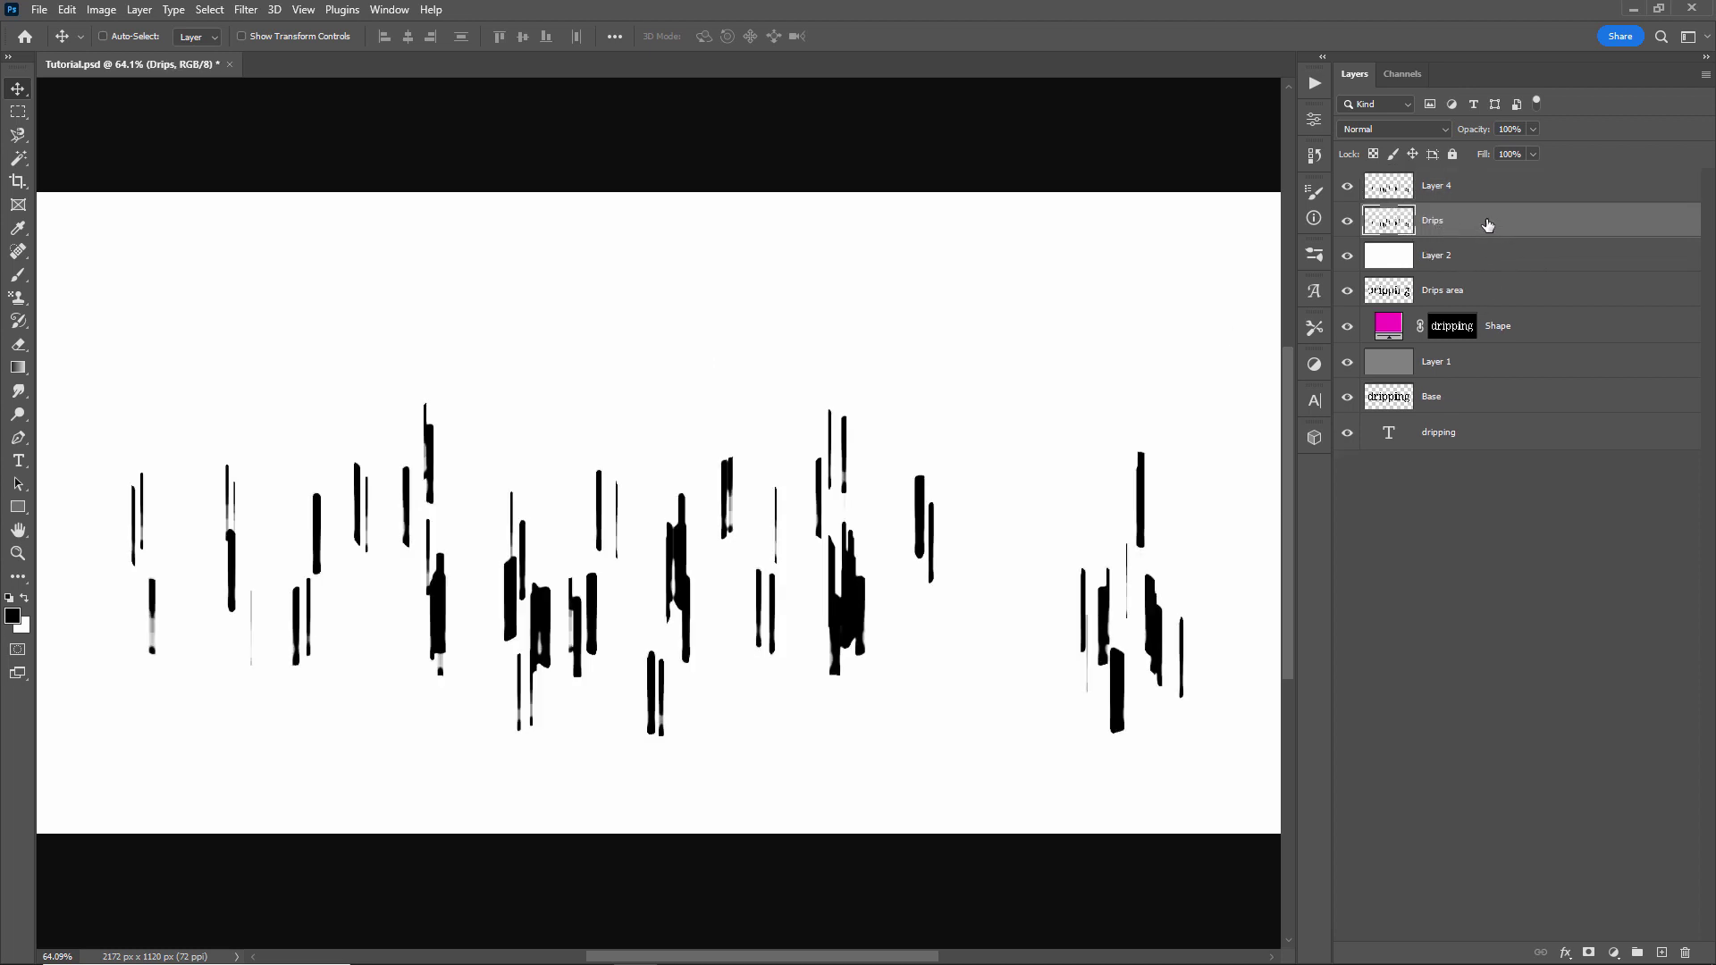
key(Delete)
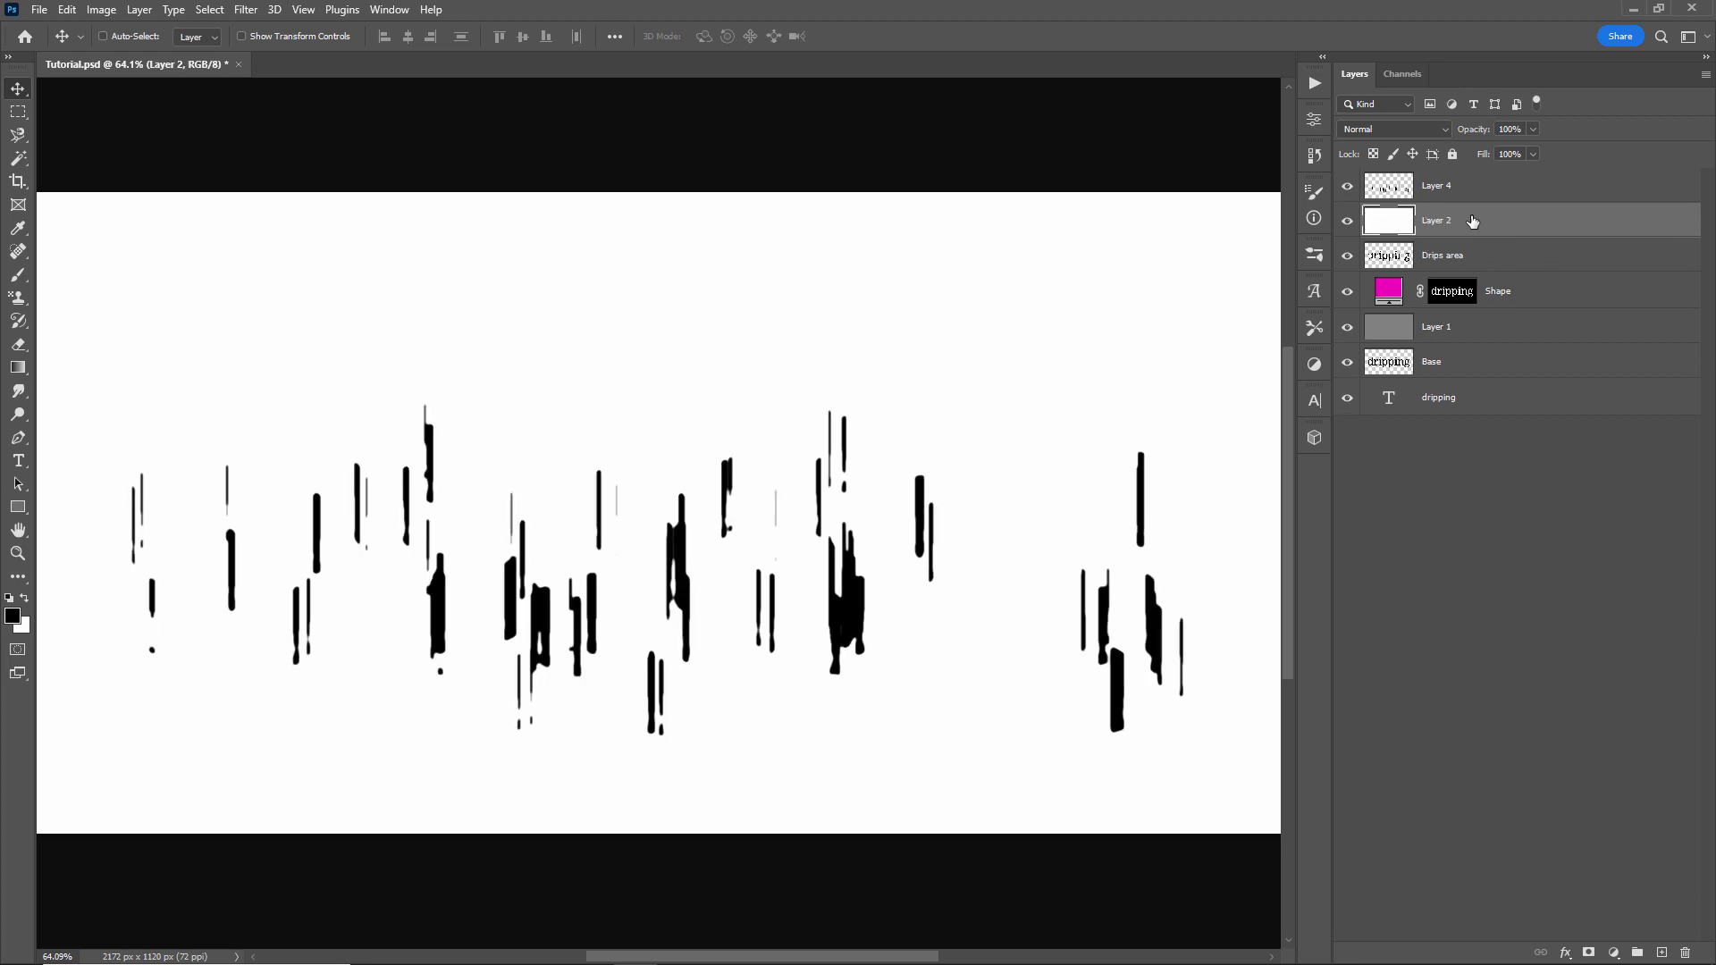
key(Delete)
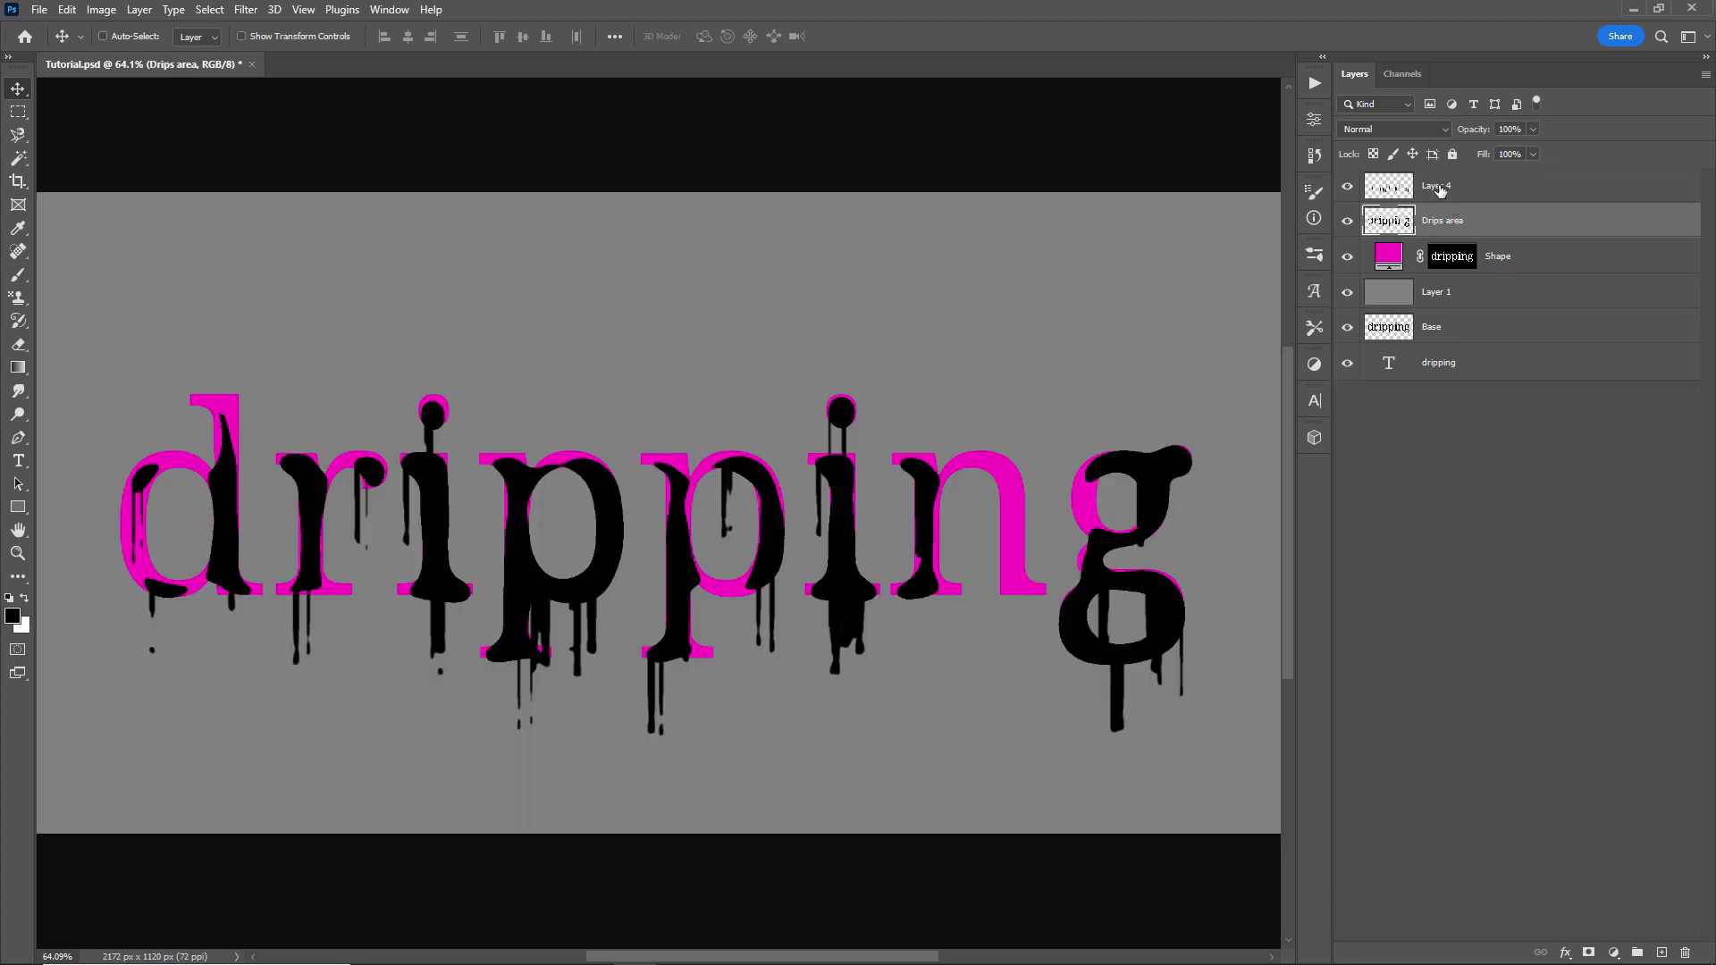
- Rename Layer 4 as Drips and toggle its visibility off and on to check it
double_click(1439, 186)
text(Dri)
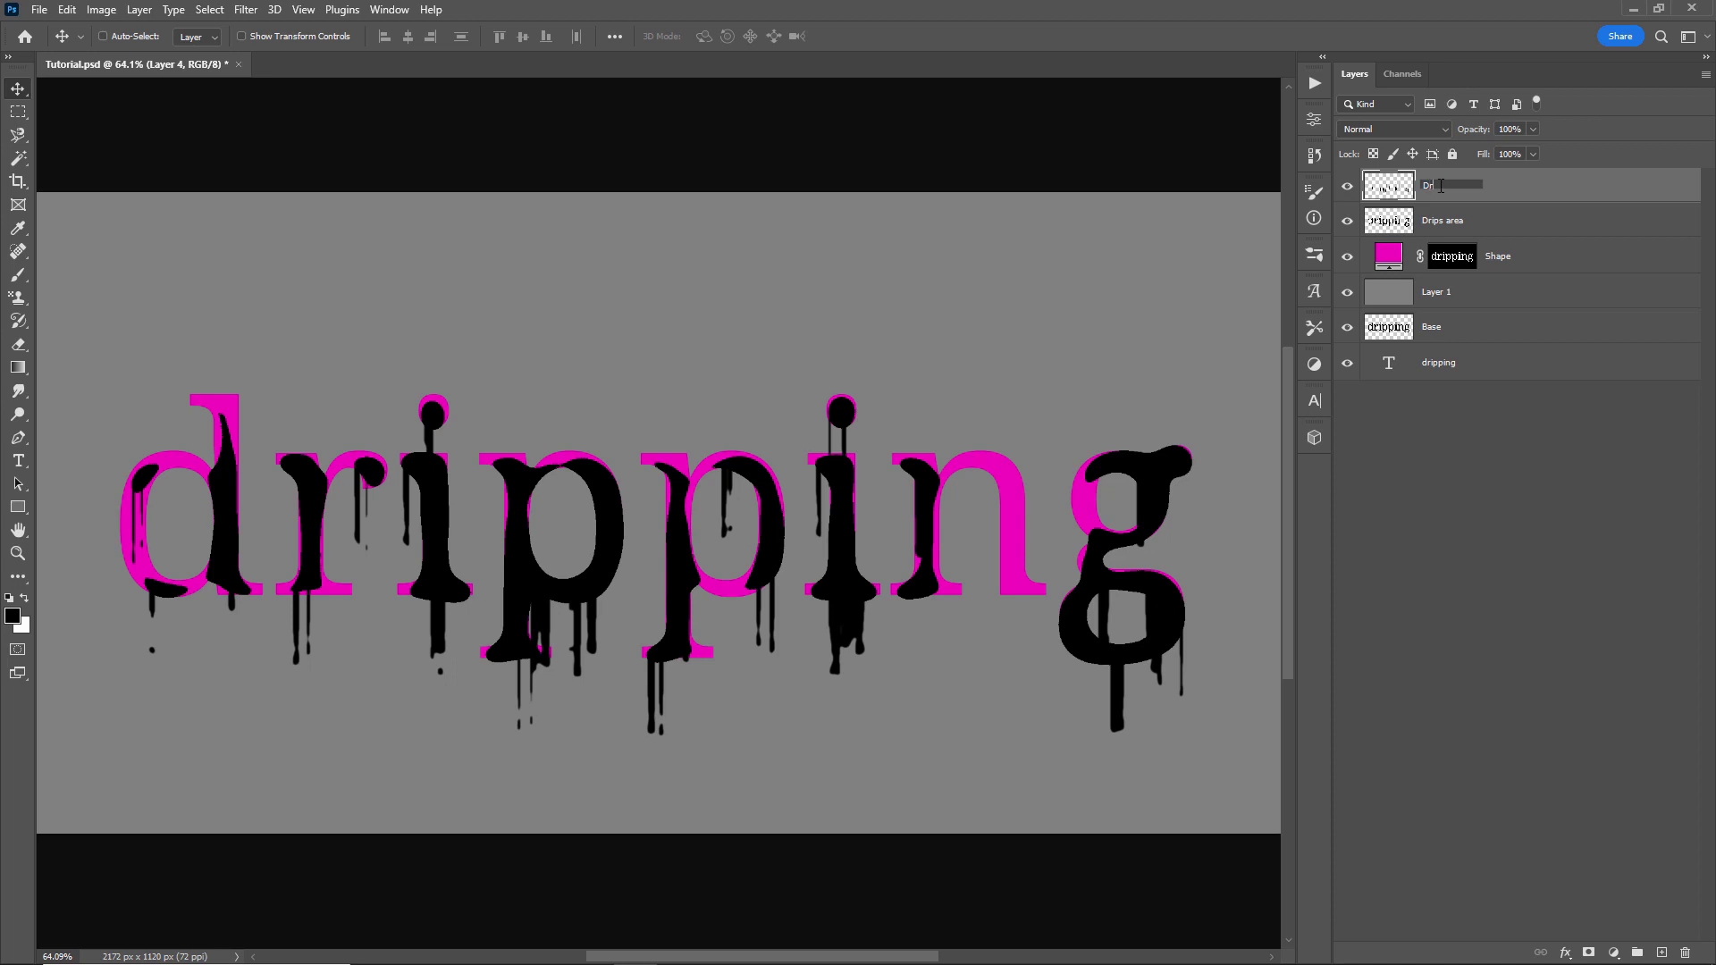
text(ps)
key(Return)
click(1347, 186)
click(1347, 186)
- Load one combined selection from the outlines of the Drips area, Base and Drips layers
key(z)
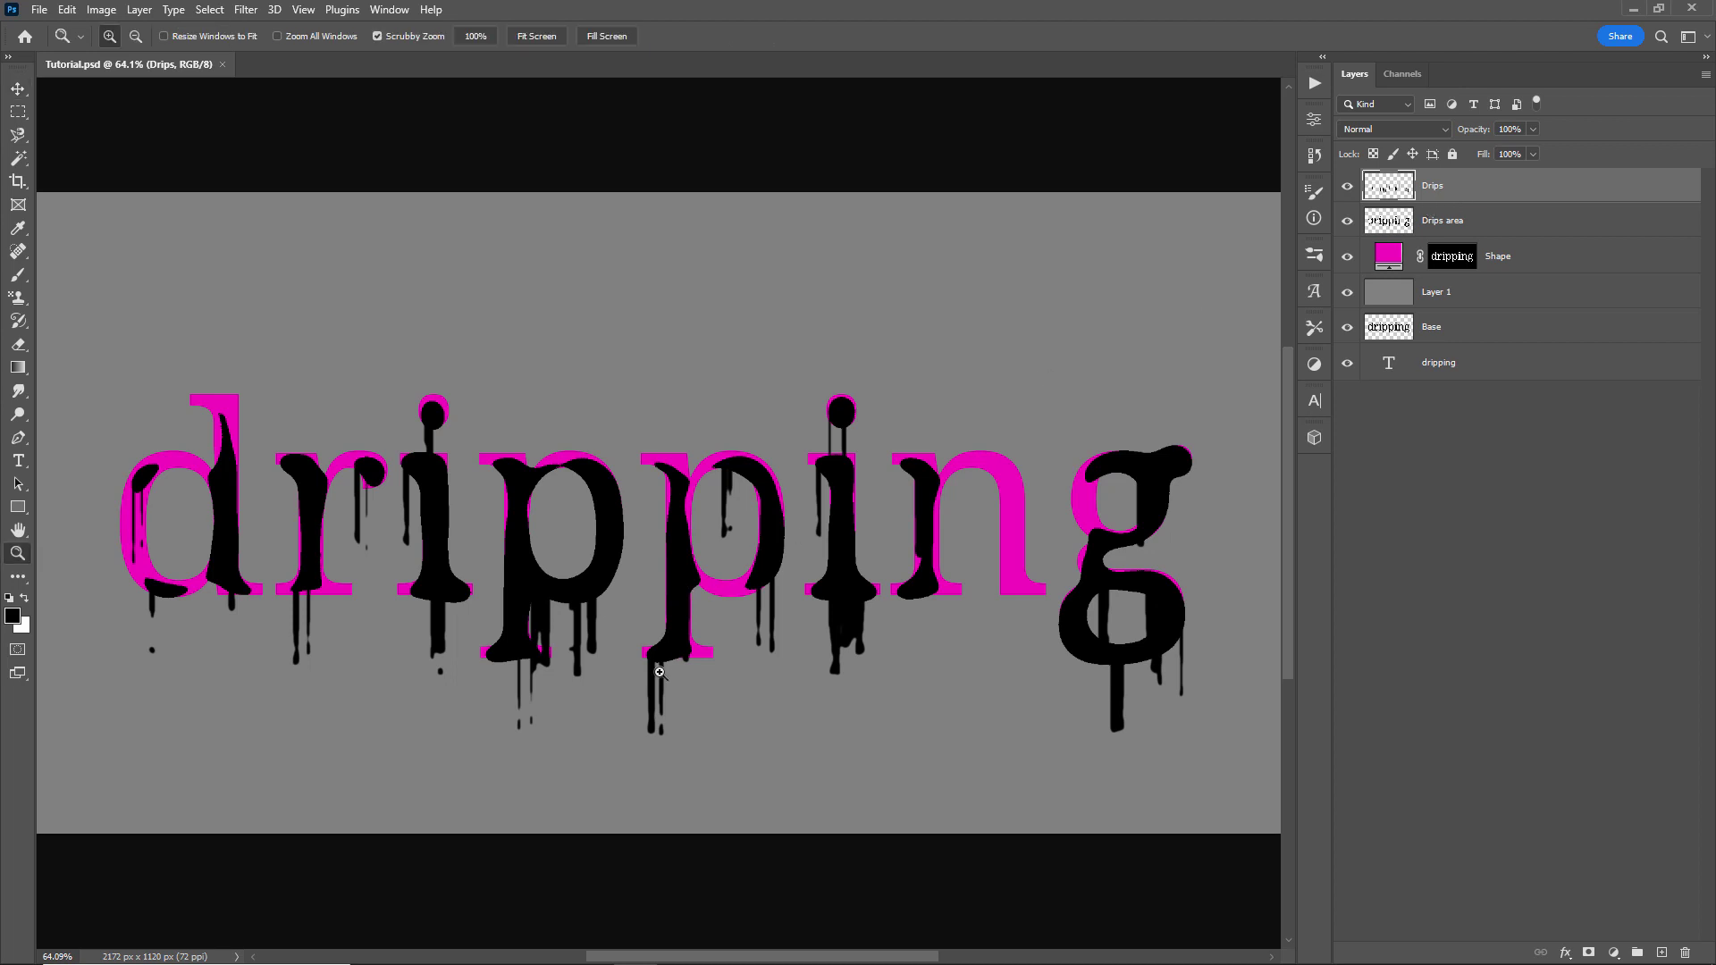
drag(662, 672, 724, 349)
key(v)
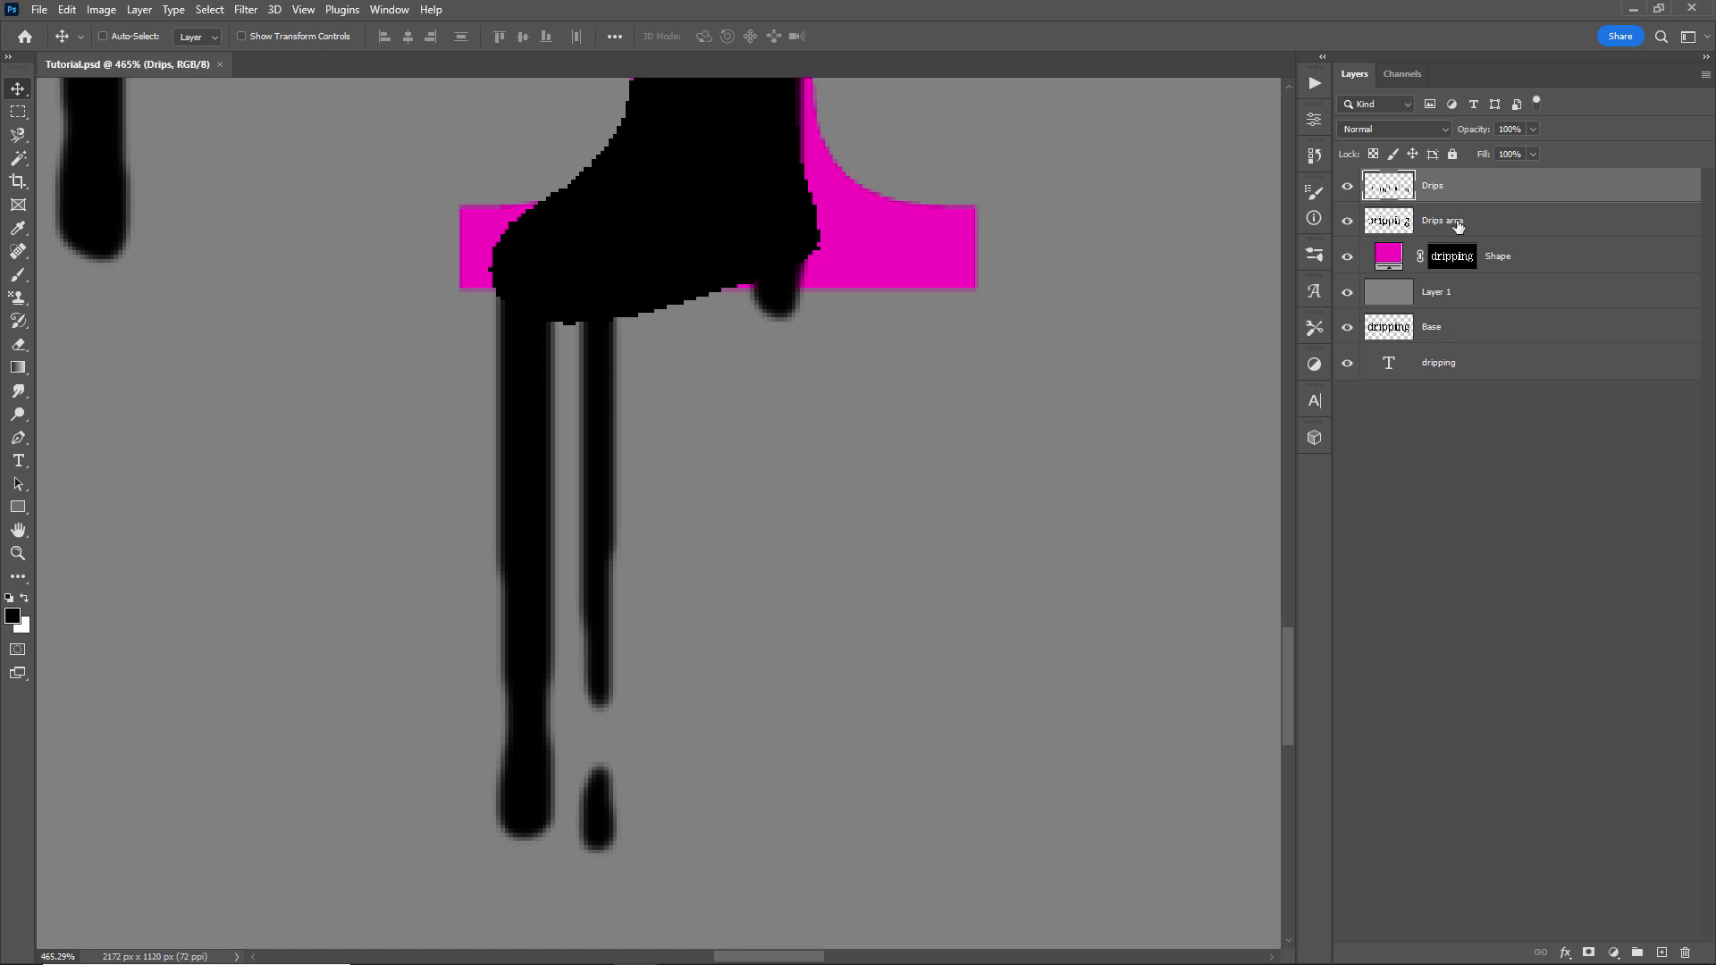
ctrl+click(1402, 233)
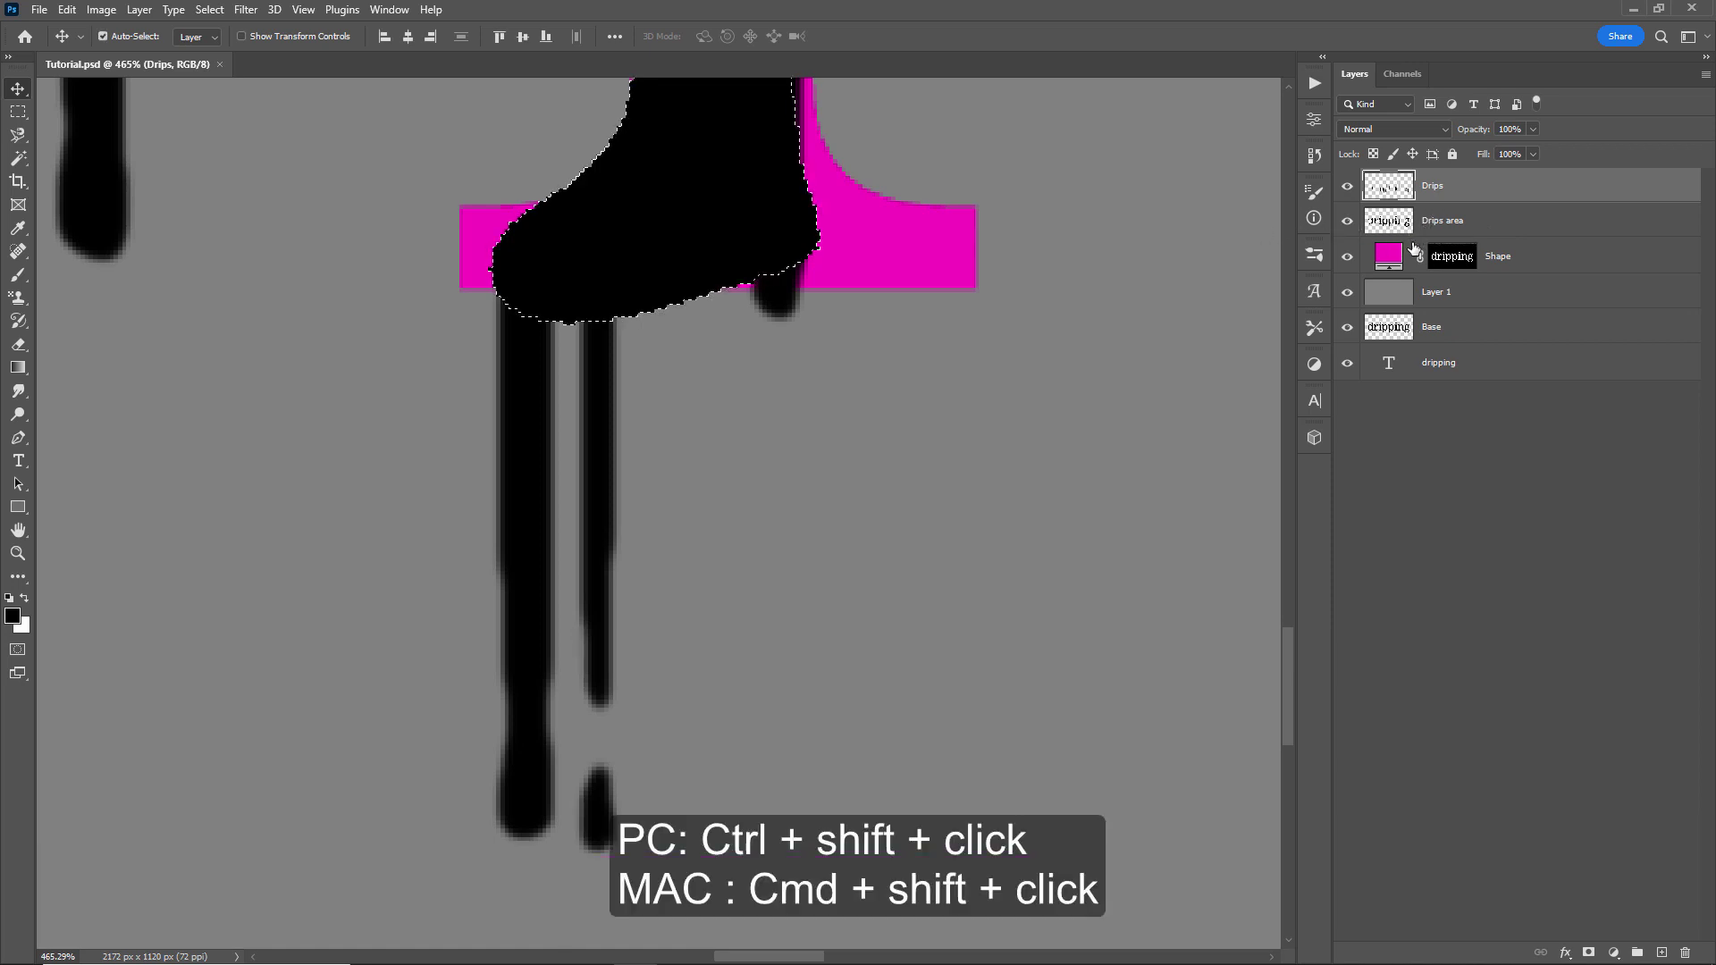
ctrl+shift+click(1406, 338)
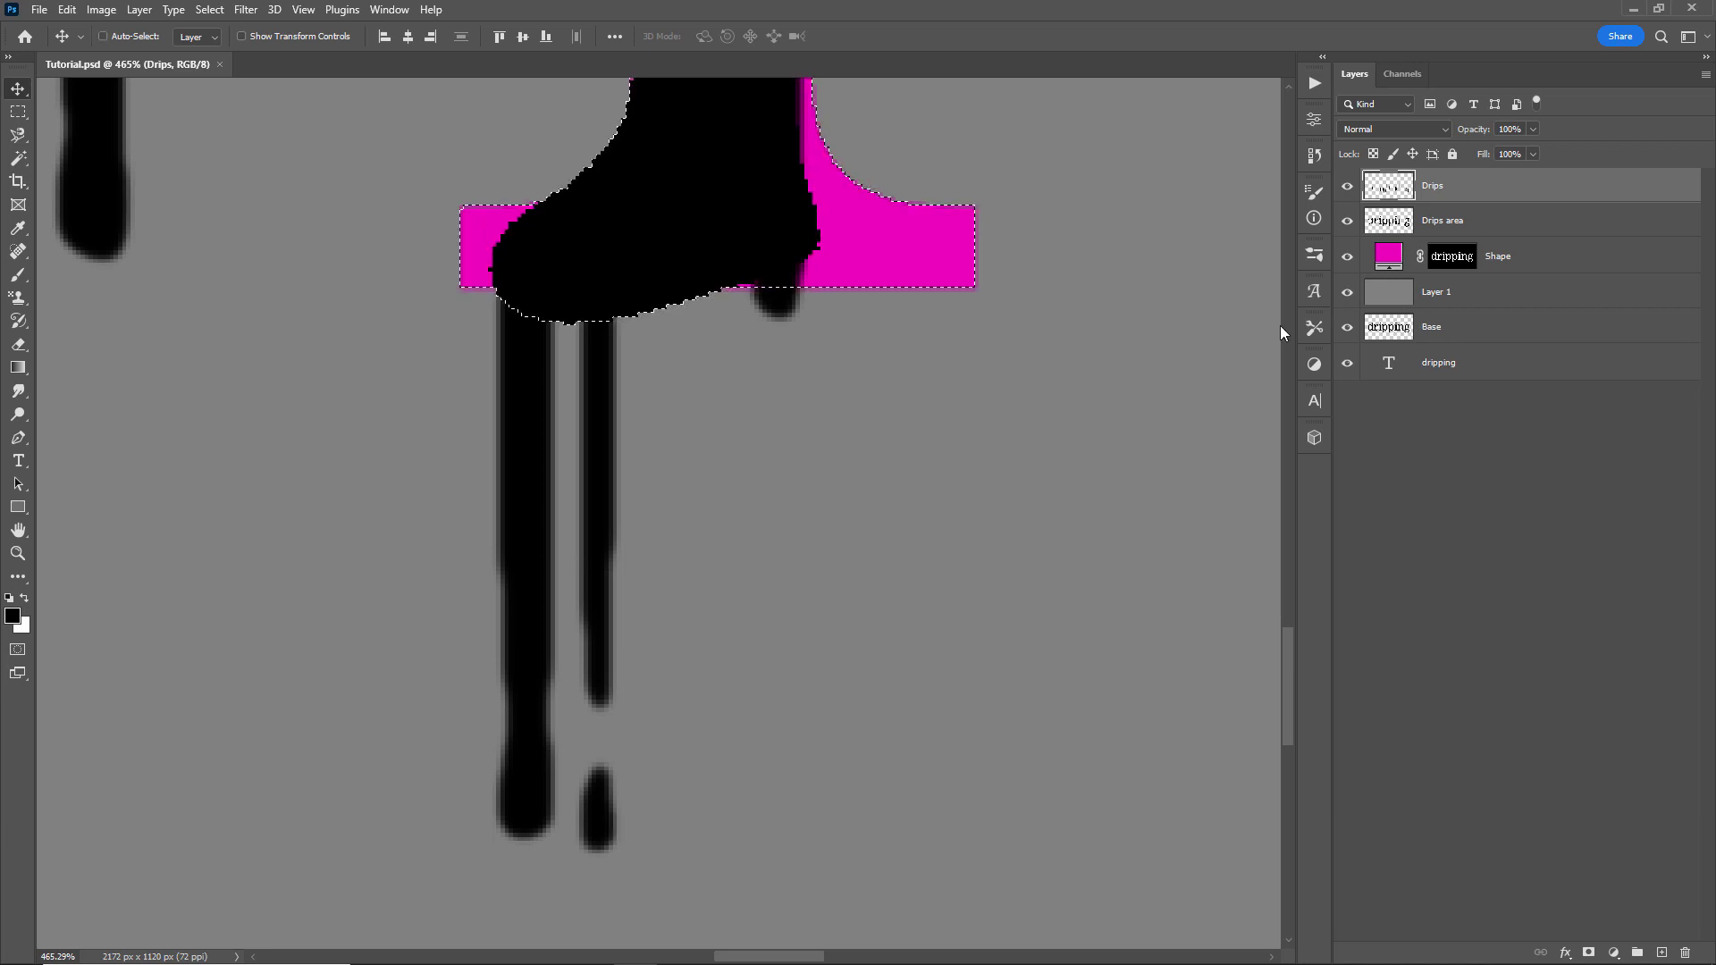
ctrl+shift+click(1400, 192)
- Smooth the combined selection with a sample radius of 5 pixels
click(209, 9)
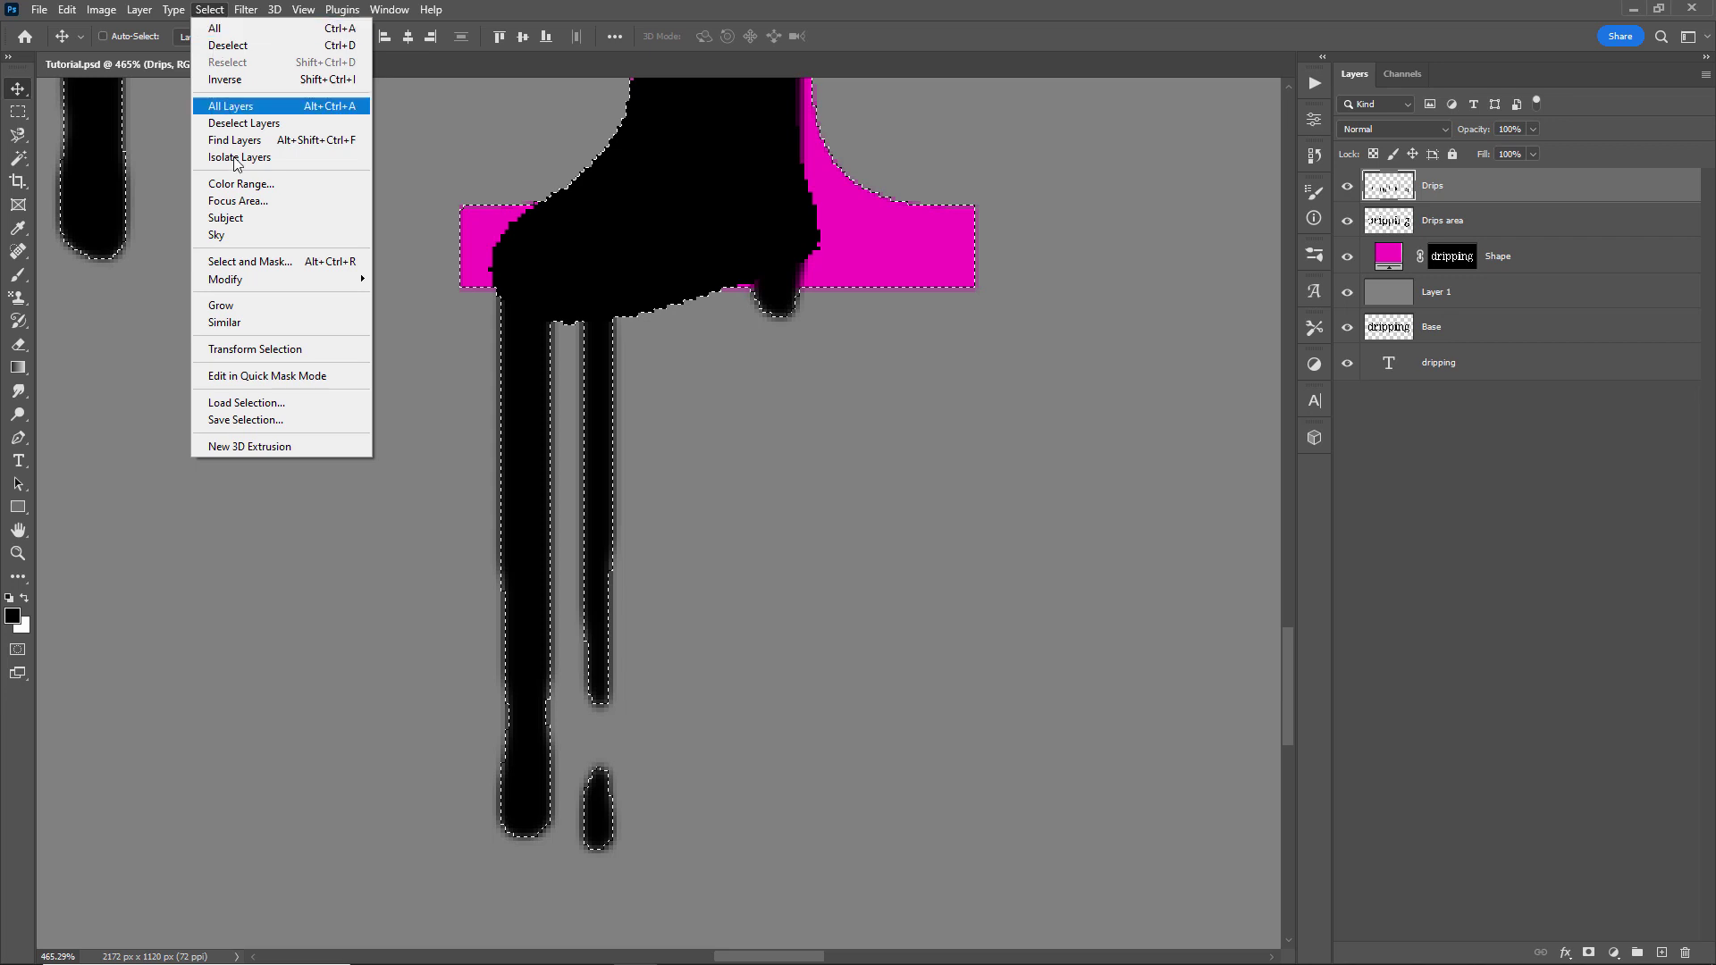
mouse_move(255, 277)
click(415, 288)
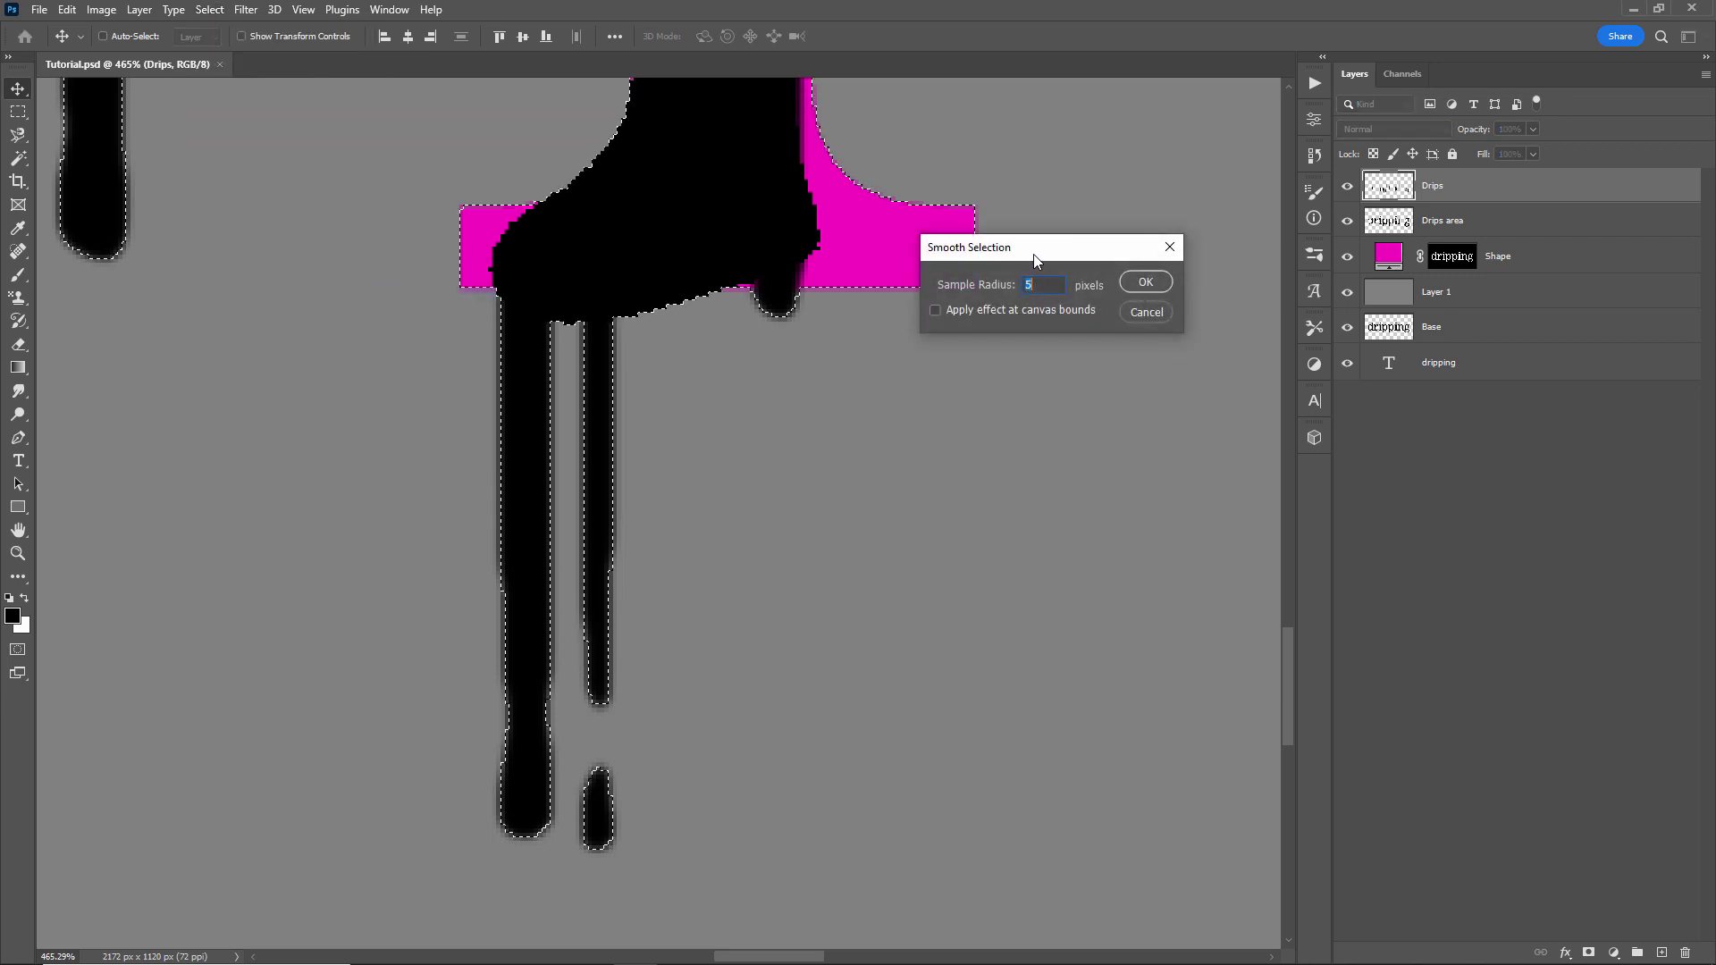
drag(1033, 254, 1007, 318)
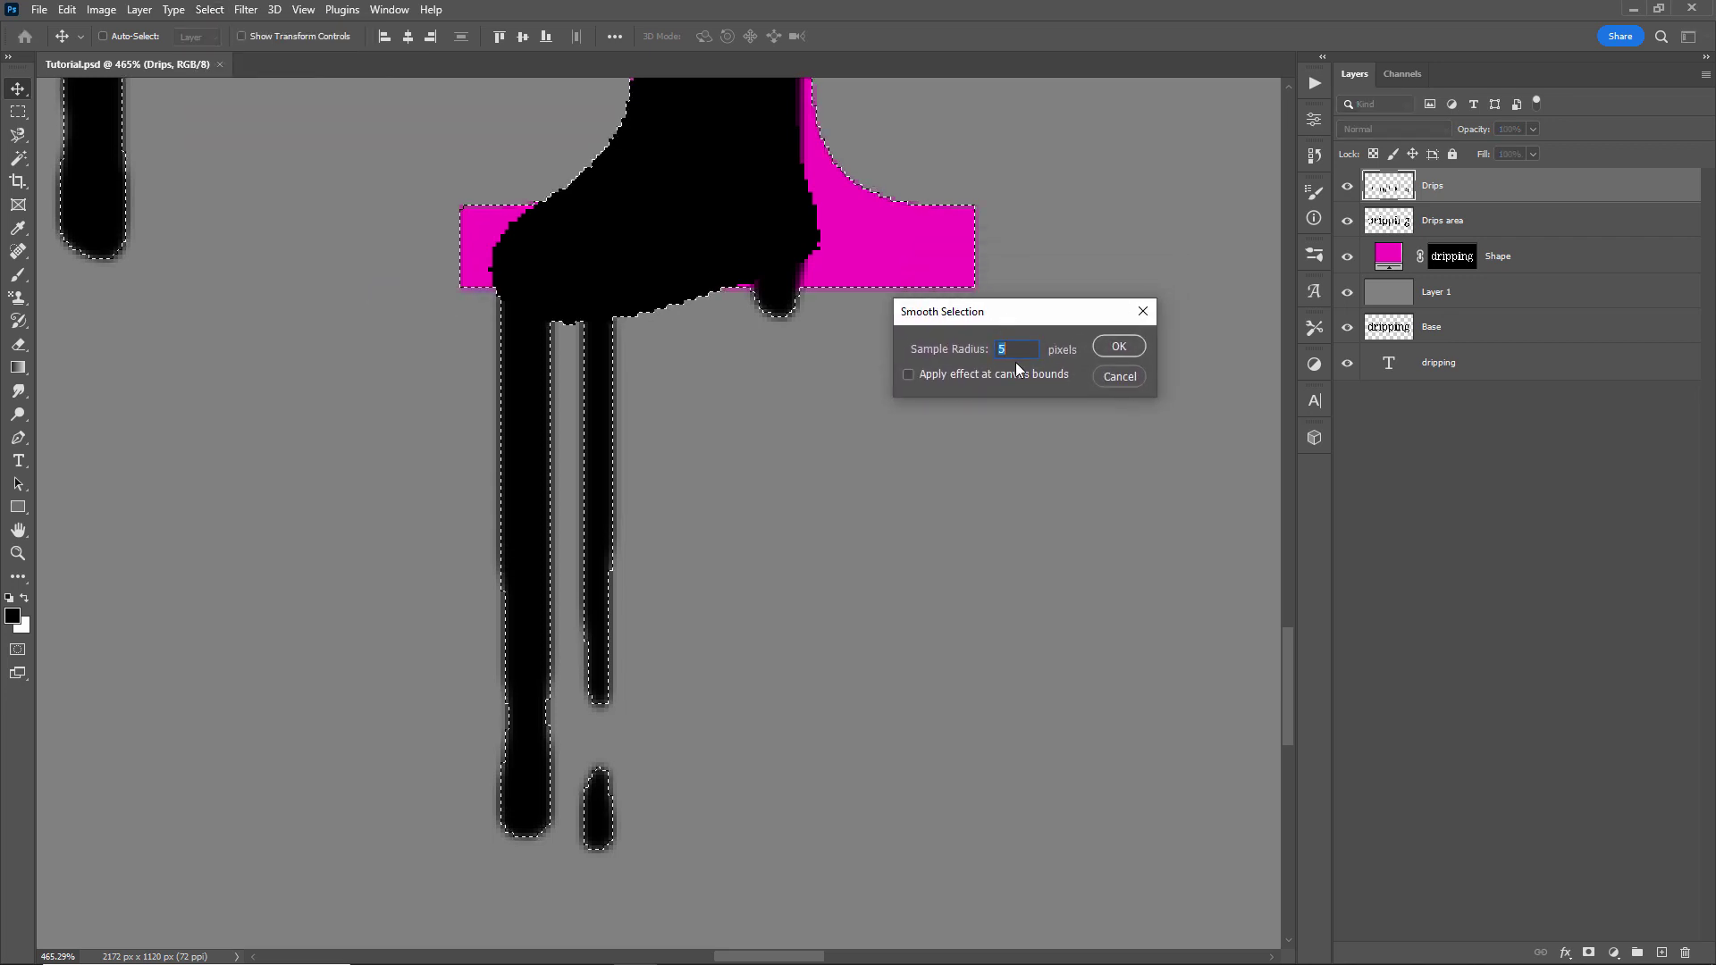
click(1120, 347)
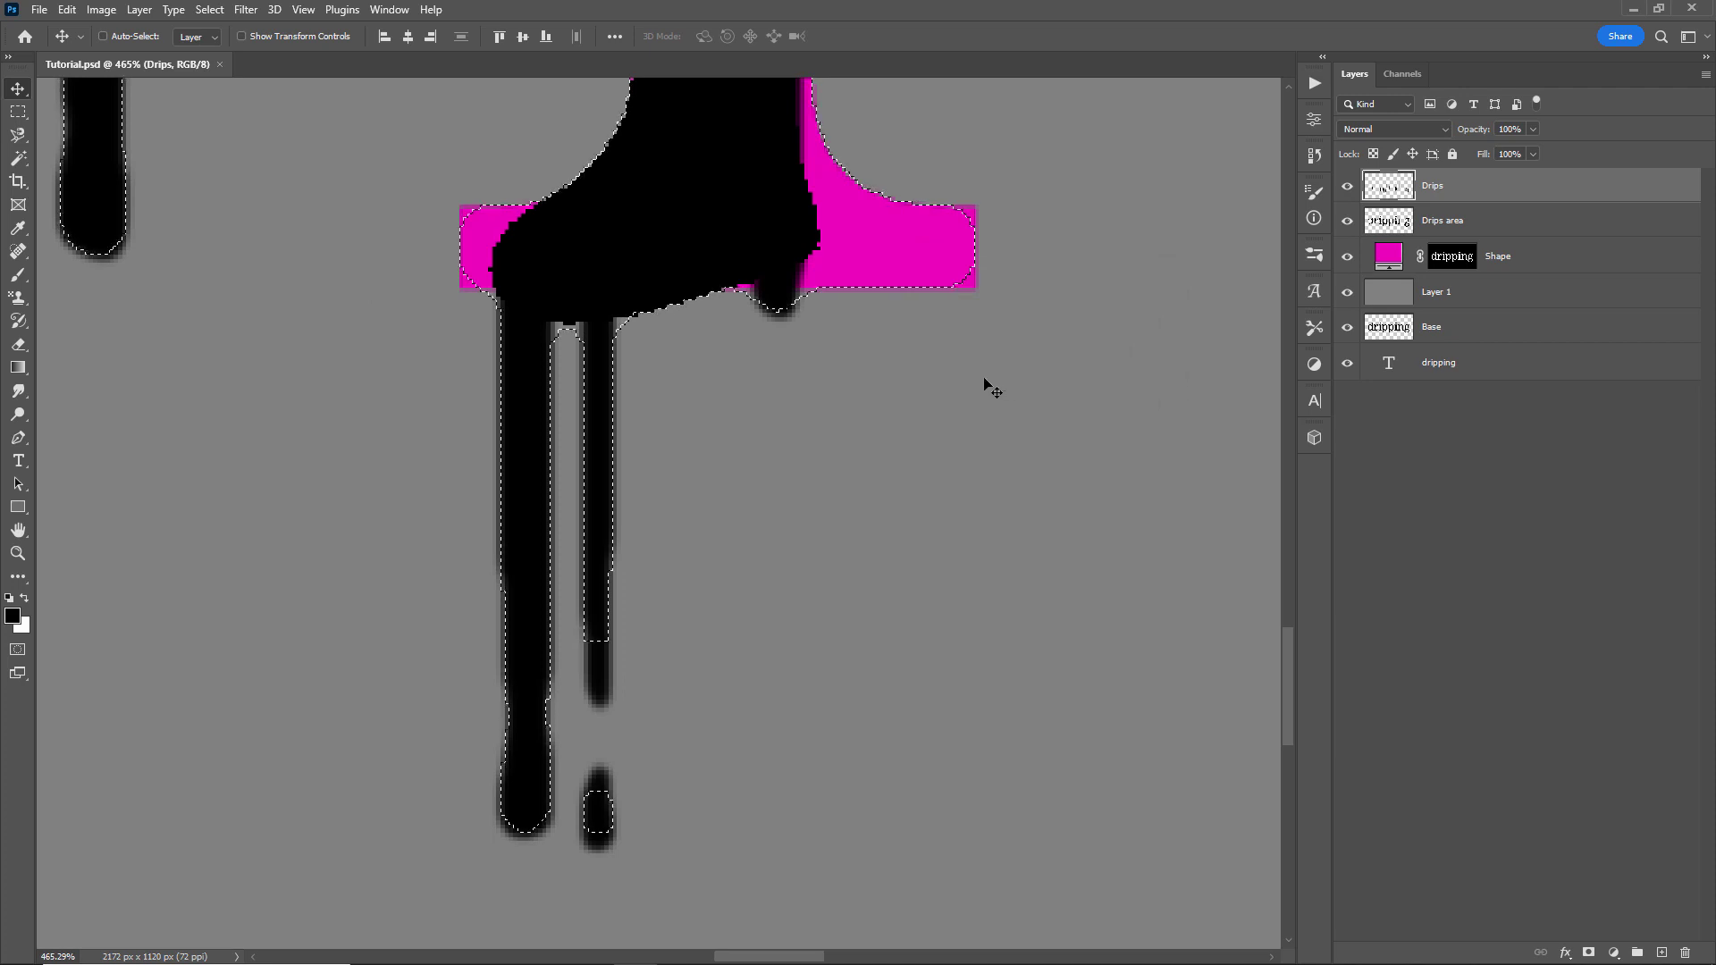
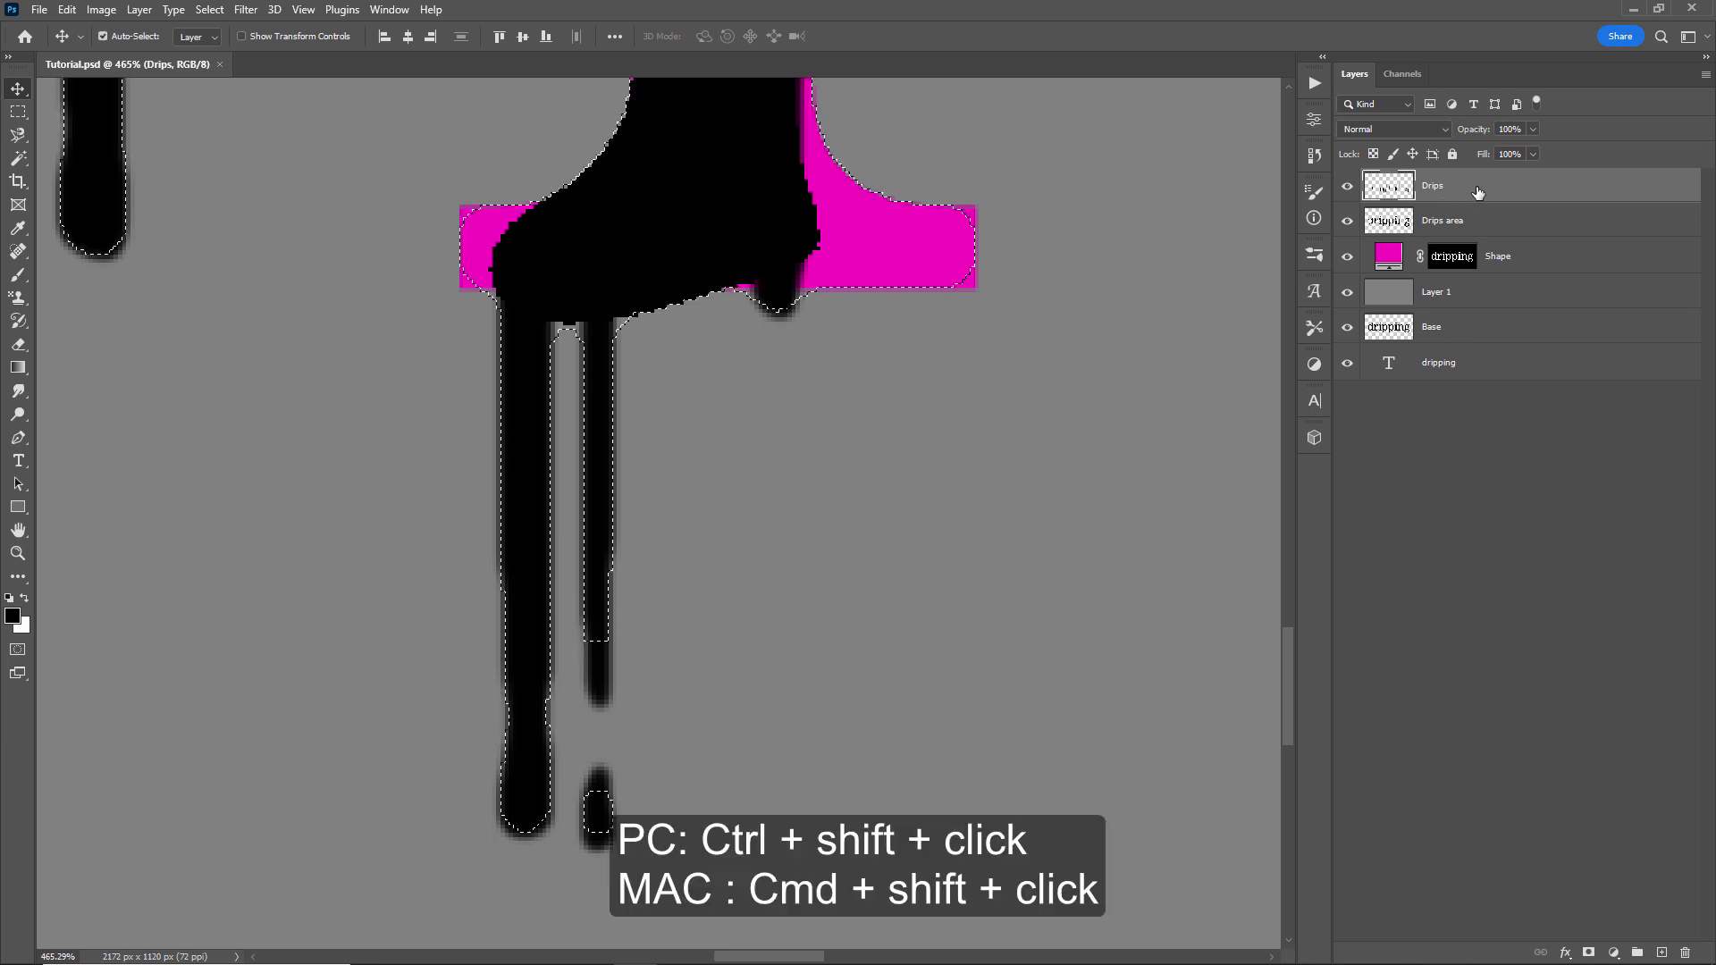
- Add the Drips and Drips area outlines back to the selection and smooth it again by 5 pixels
ctrl+shift+click(1389, 186)
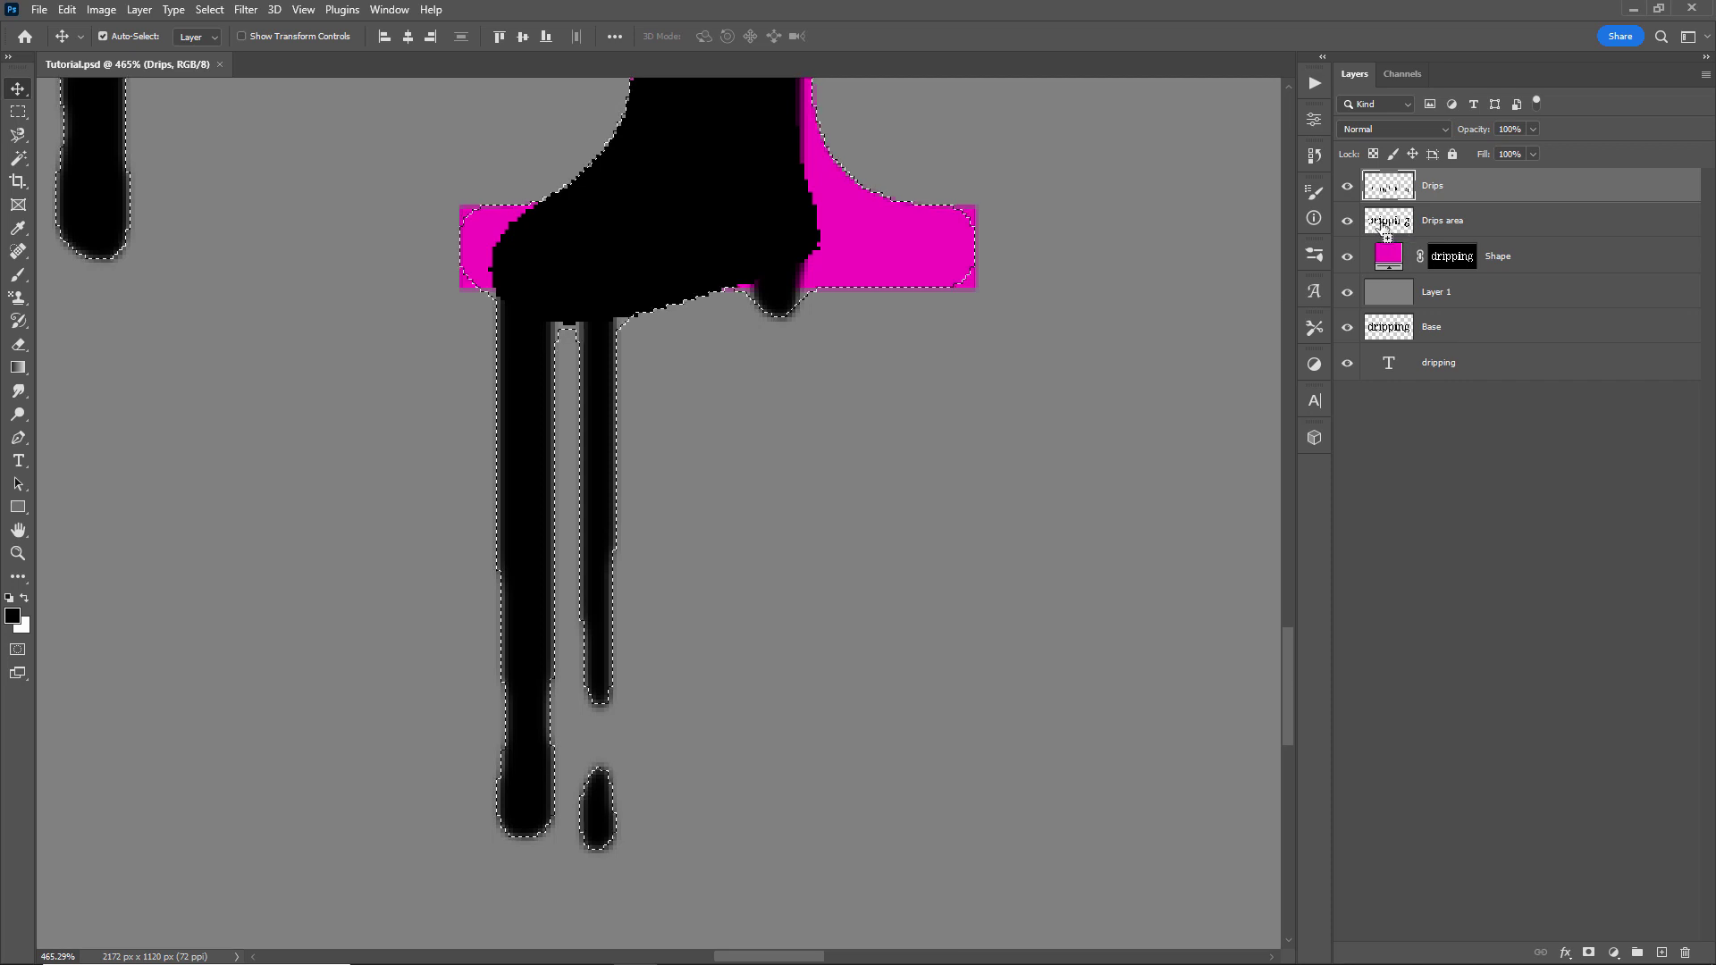
ctrl+shift+click(1392, 228)
click(211, 11)
mouse_move(246, 281)
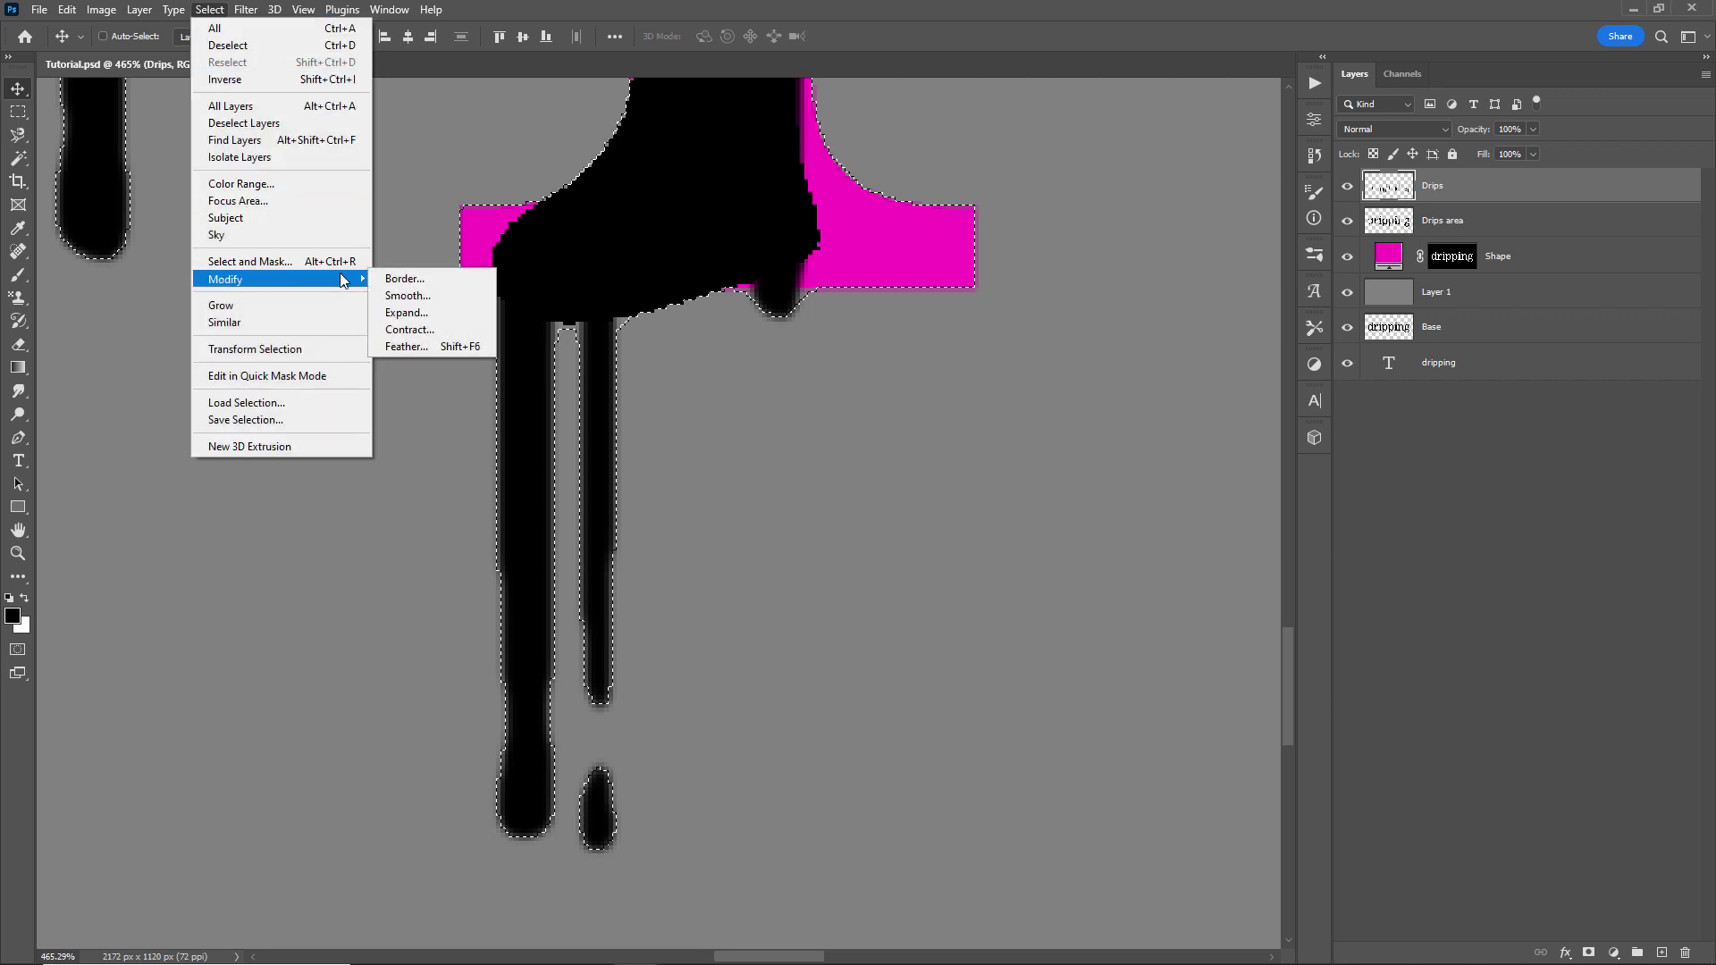
click(438, 296)
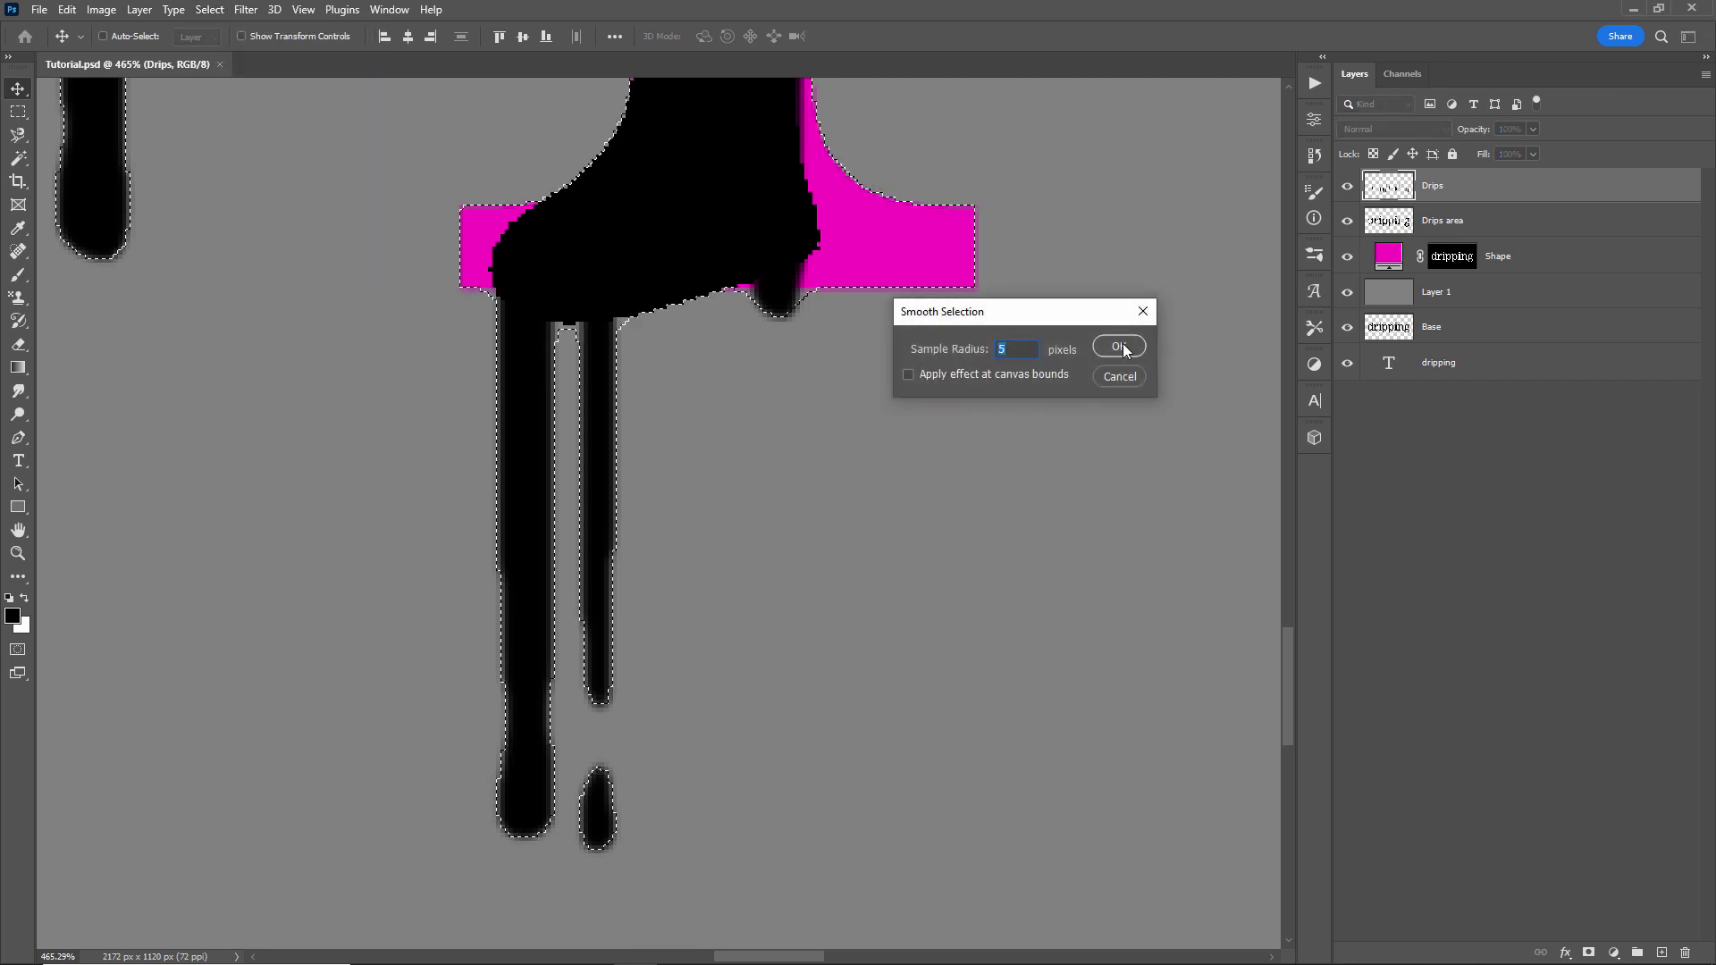
click(1121, 348)
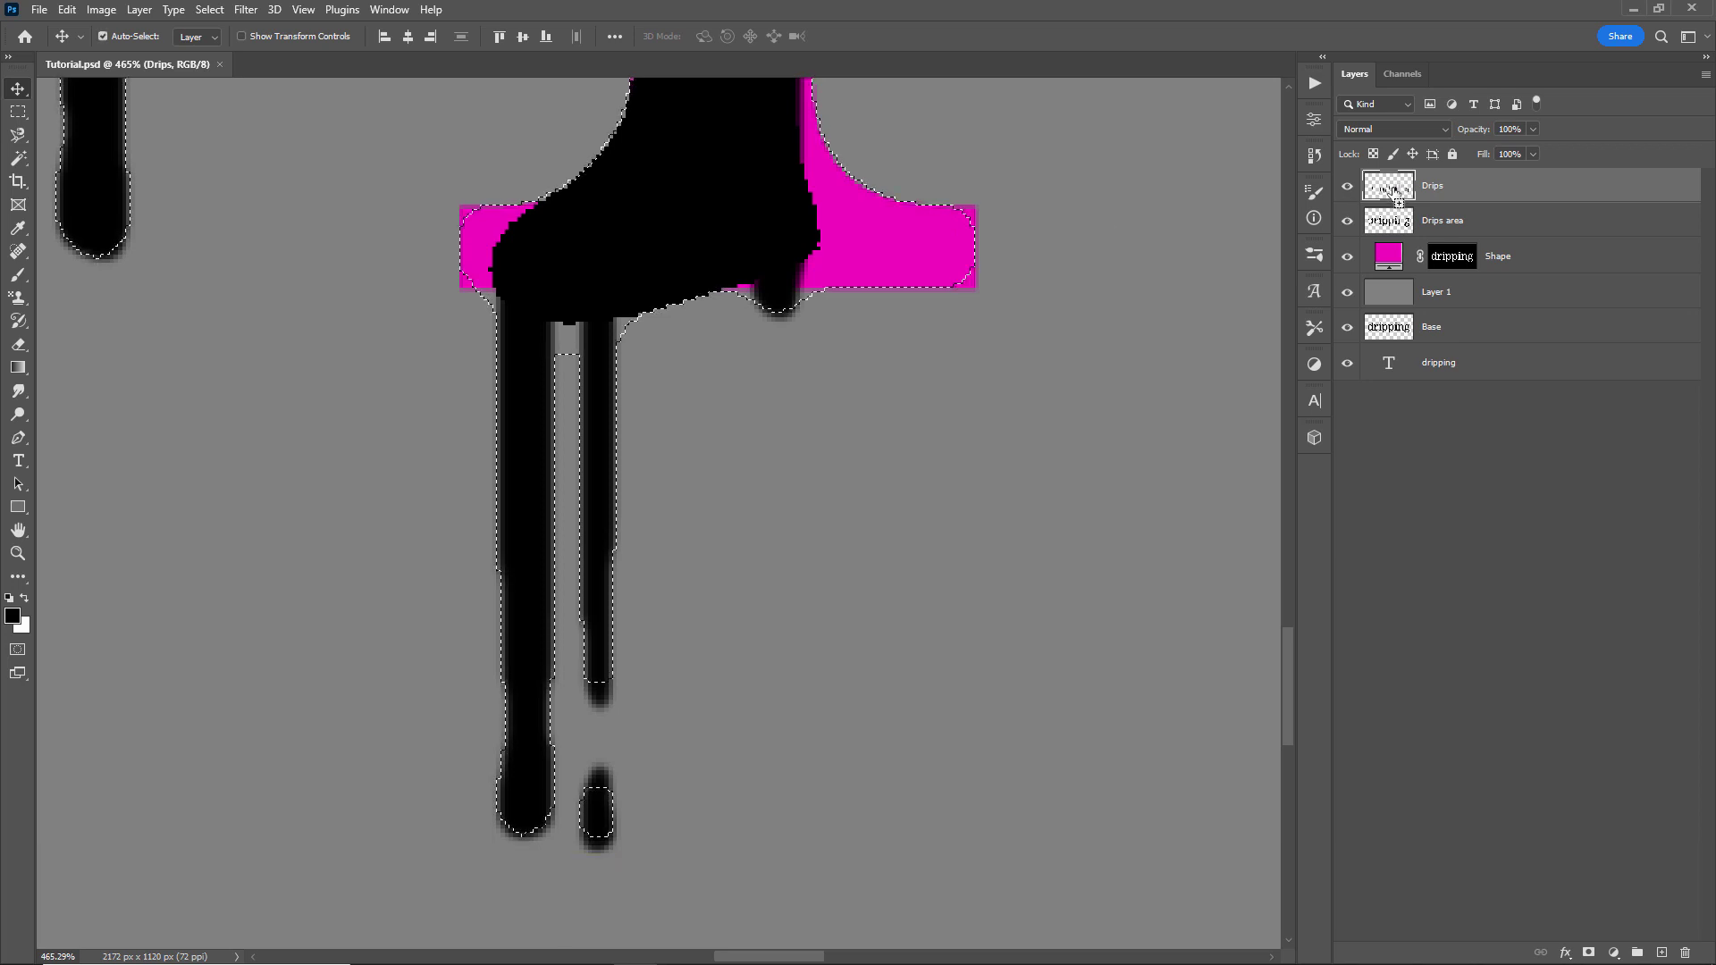
- Add the layer outlines to the smoothed selection once more and smooth it with a sample radius of 2 pixels
ctrl+click(1402, 228)
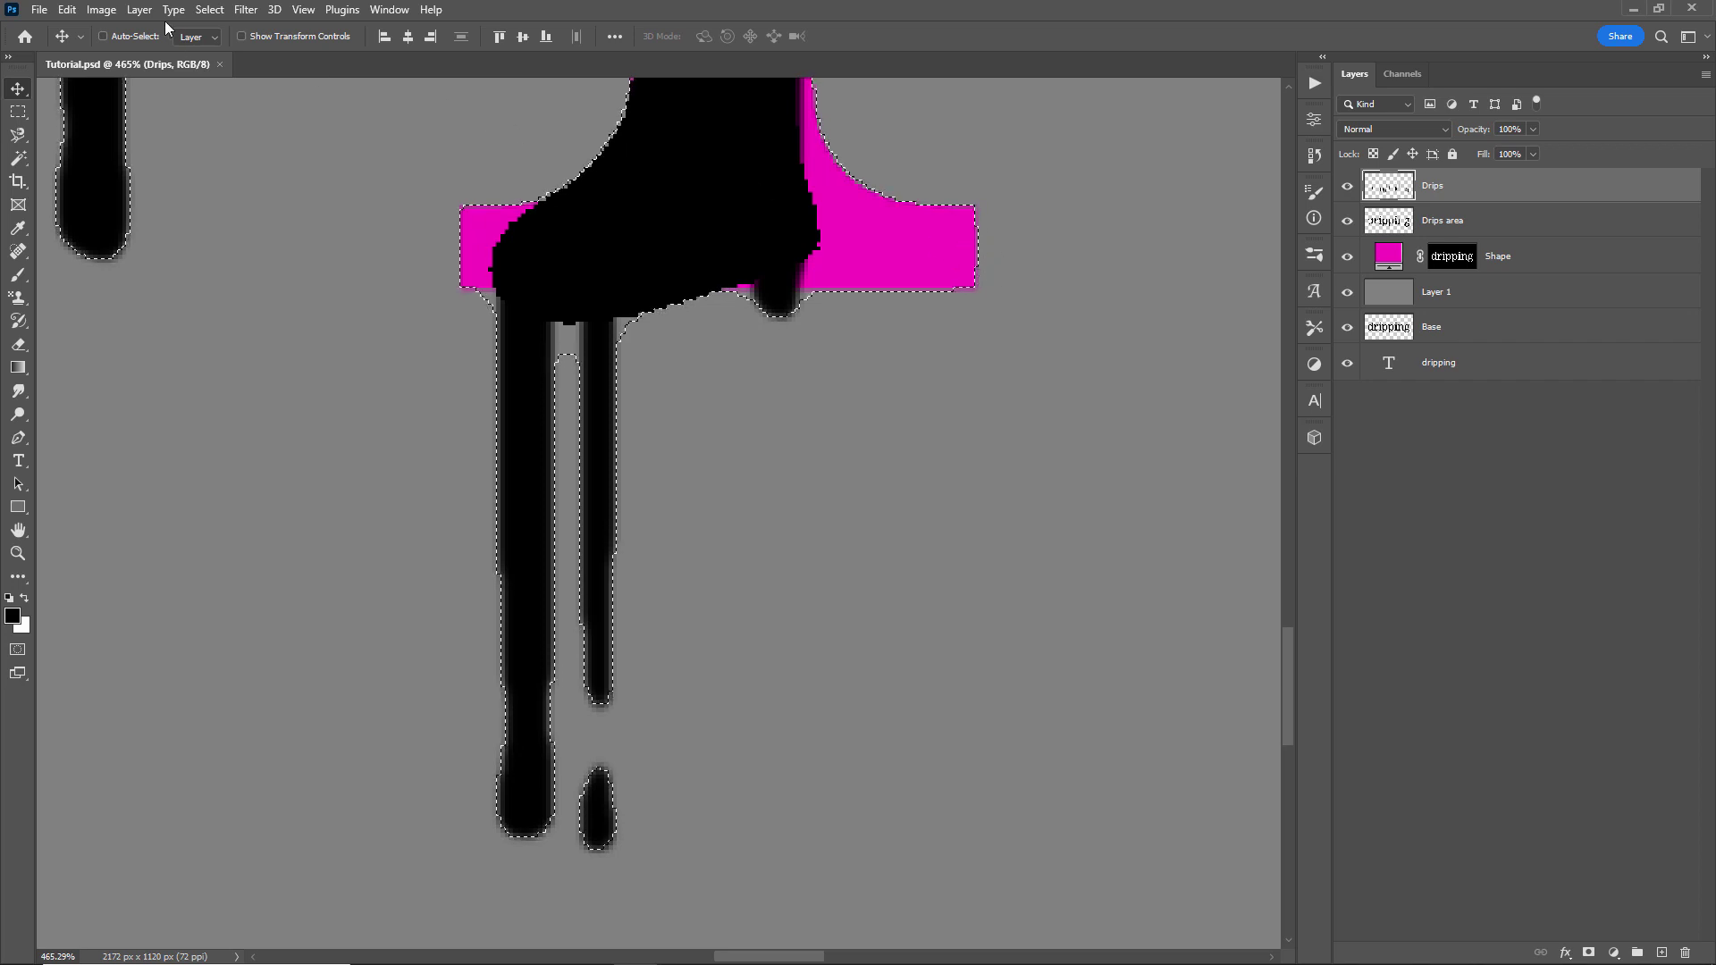
click(210, 13)
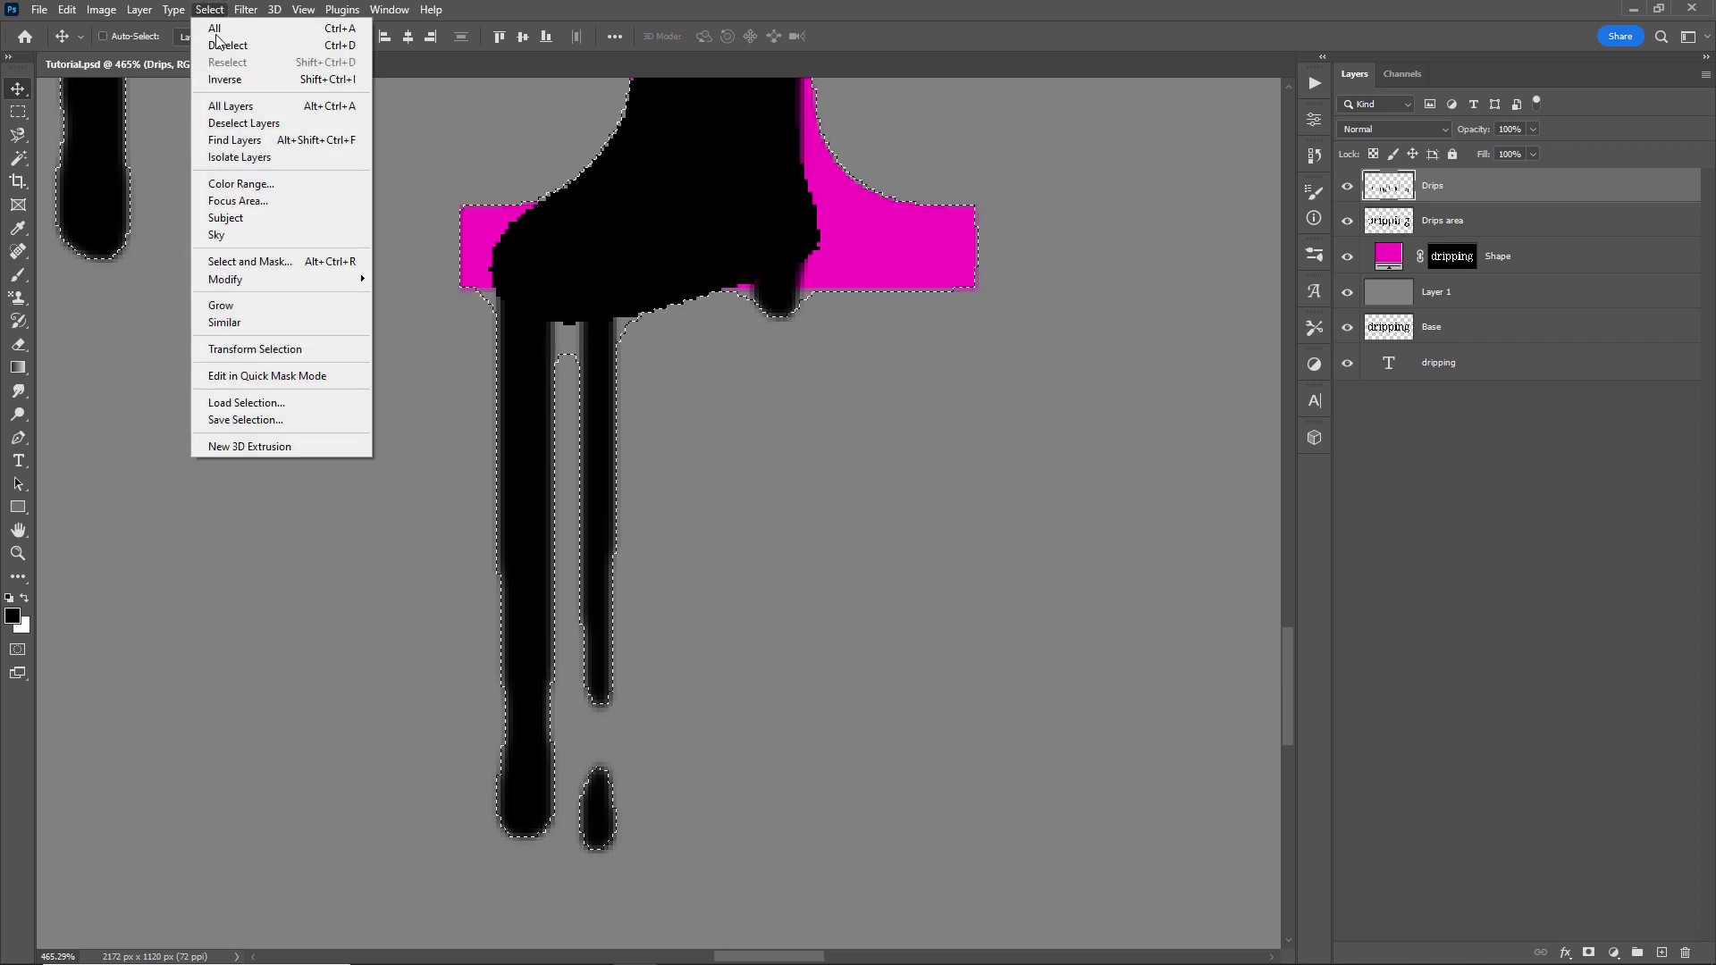
mouse_move(277, 279)
click(429, 292)
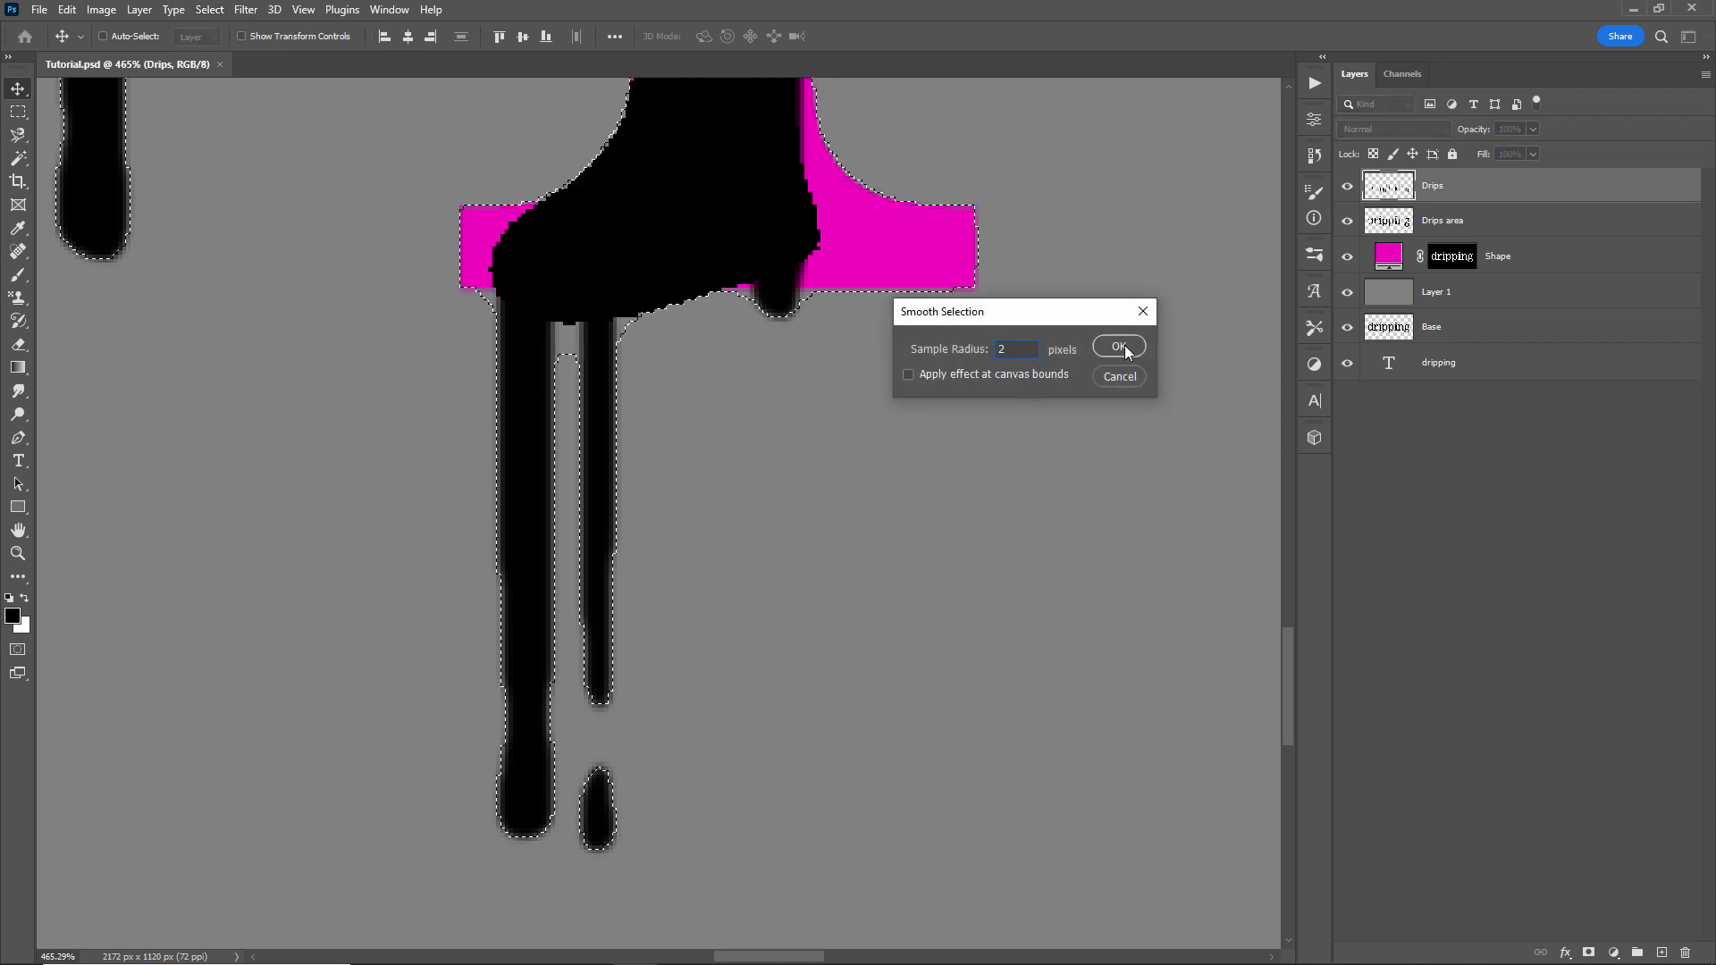
click(1122, 347)
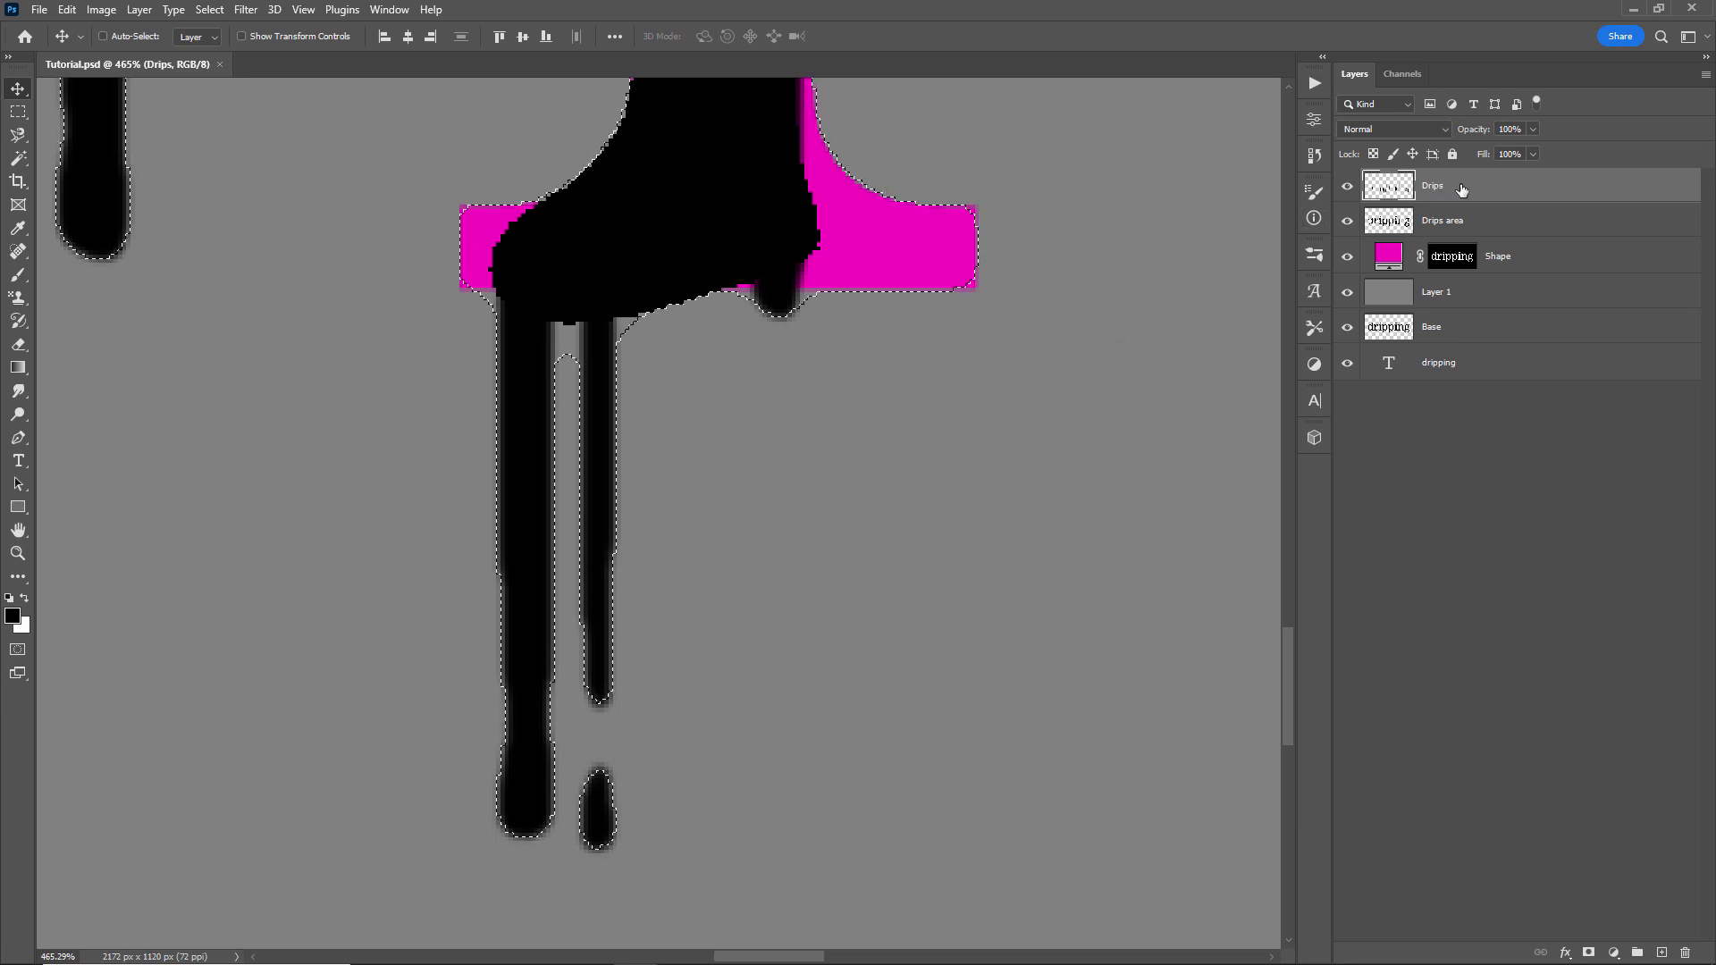
- Fill the smoothed lettering selection with black on a new layer and deselect
key(ctrl+0)
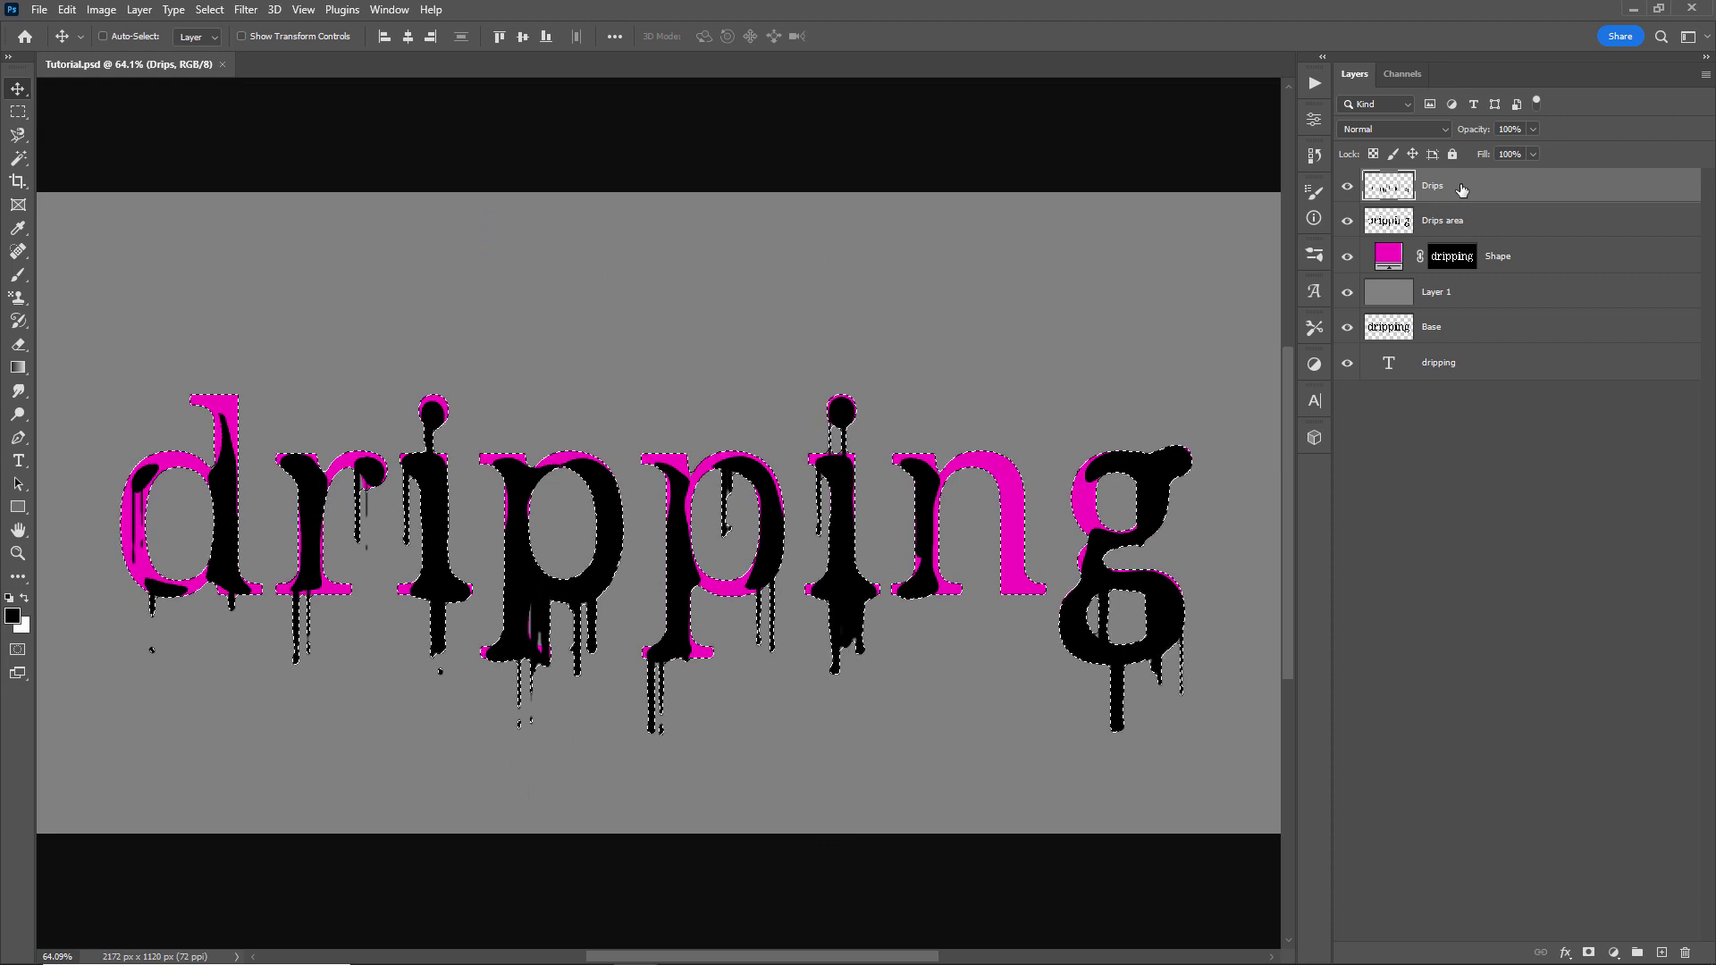
key(ctrl+shift+n)
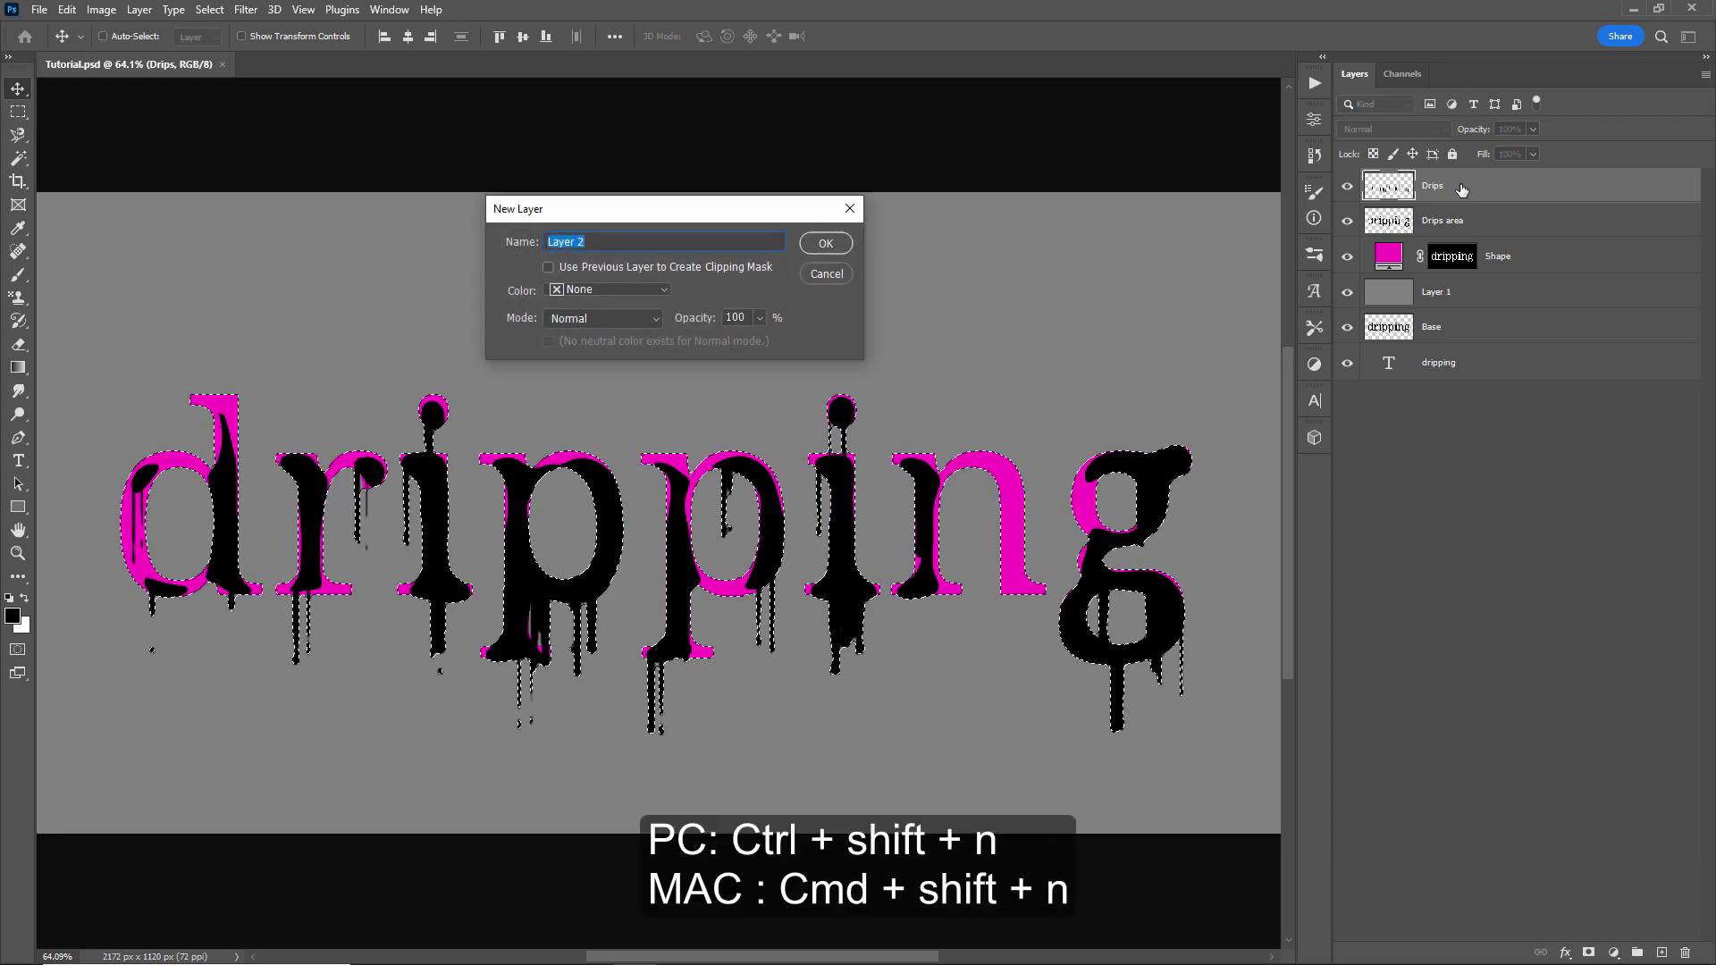
key(Return)
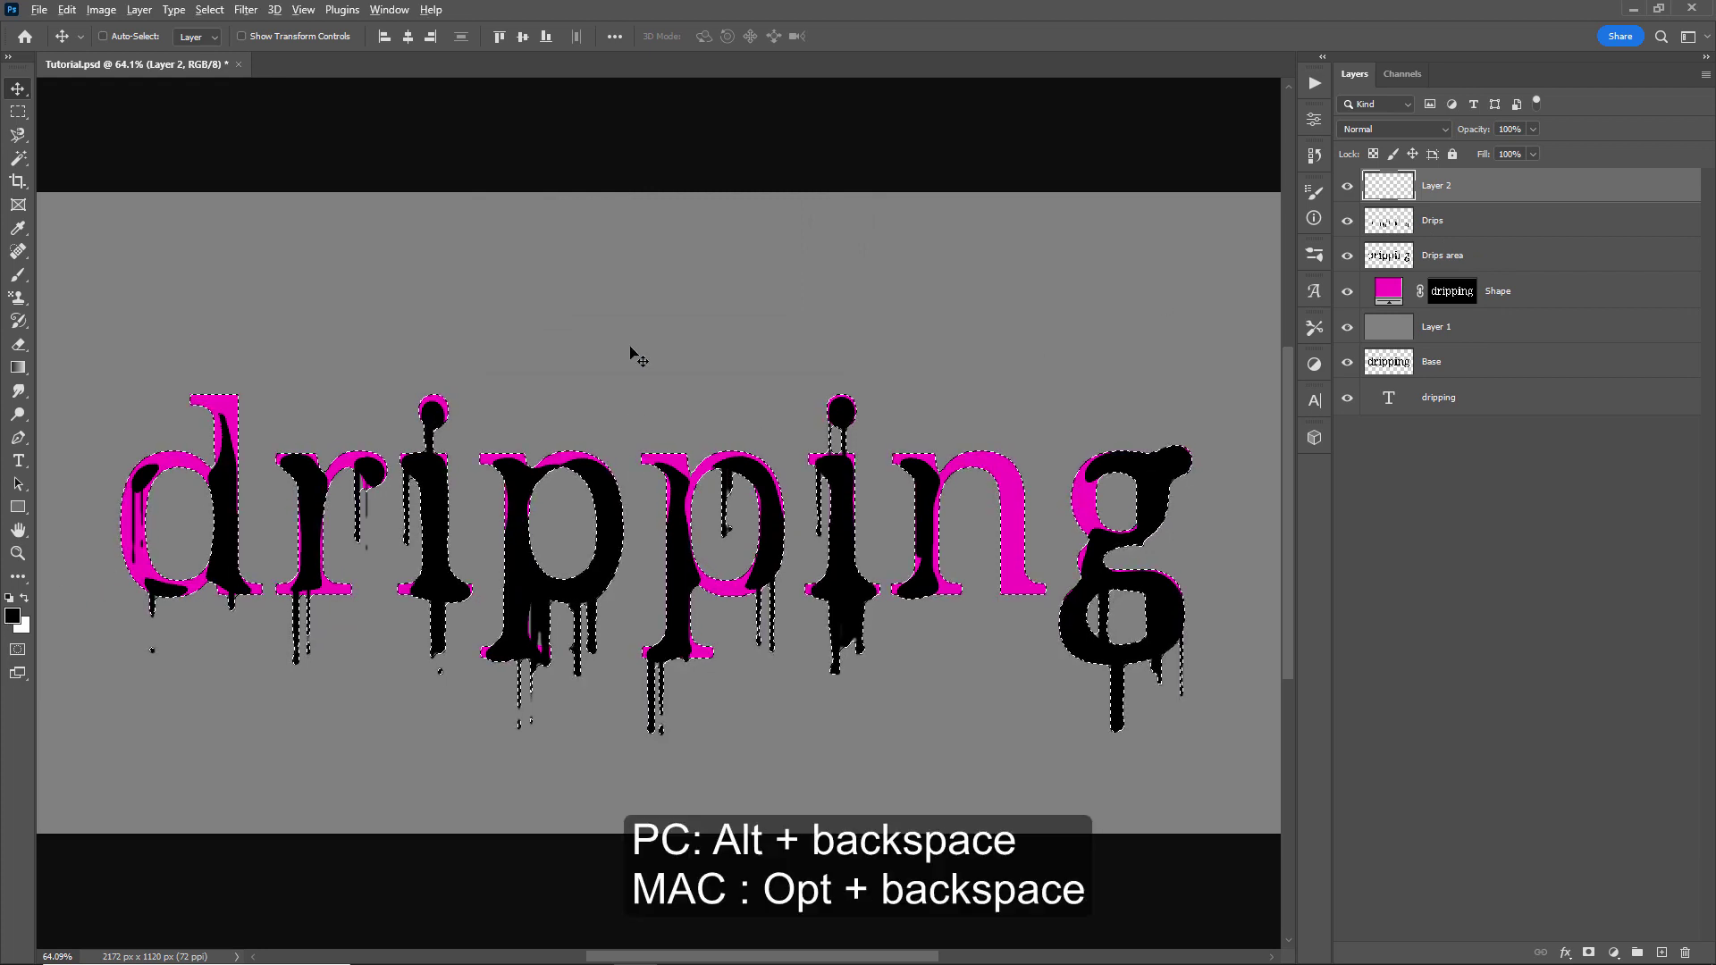
key(alt+BackSpace)
key(ctrl+d)
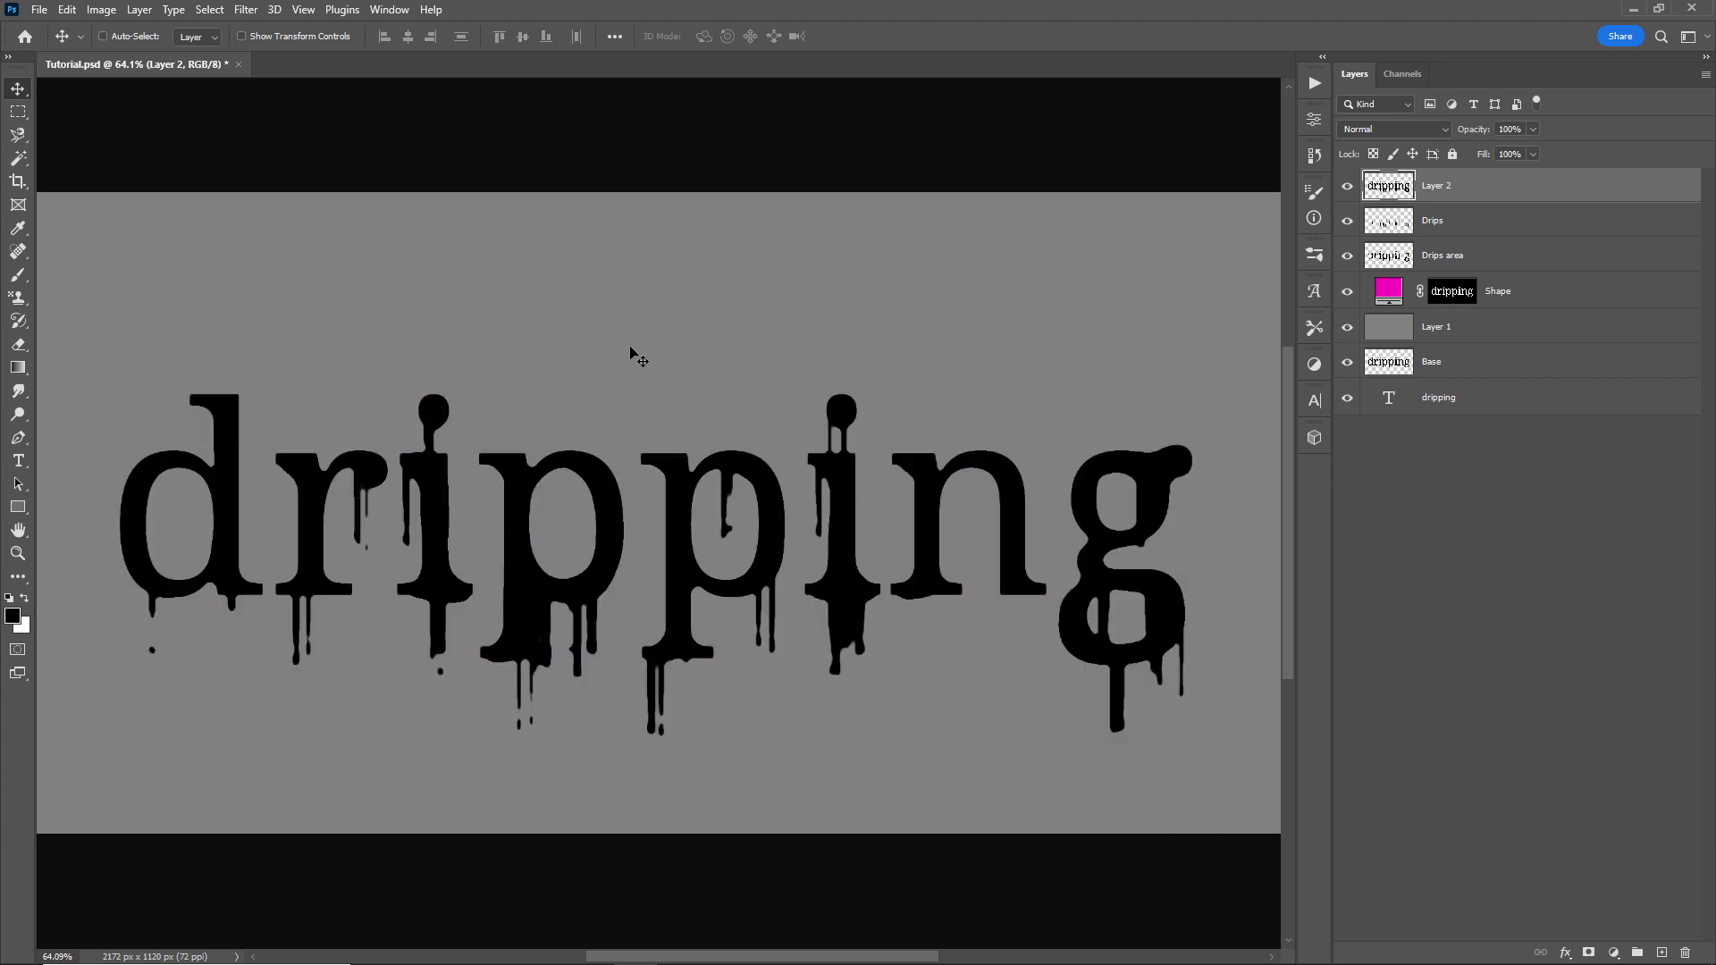
- Delete the old Drips and Drips area layers and rename the black-filled Layer 2 as Drips
click(1498, 226)
key(ctrl+e)
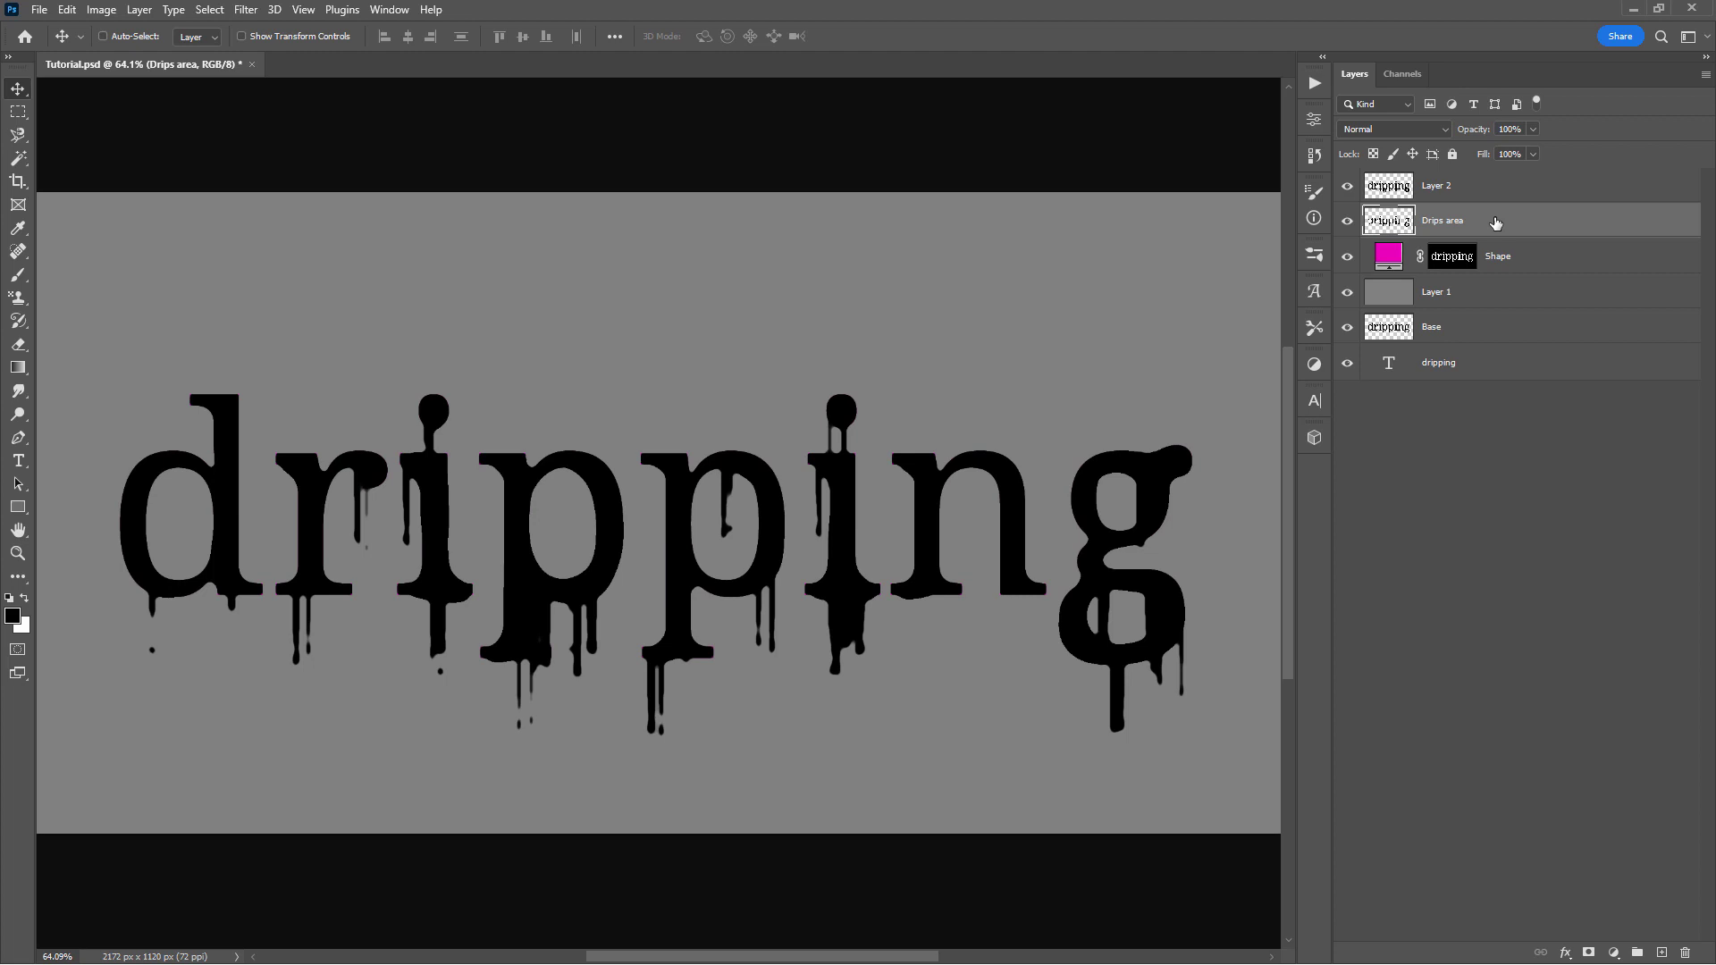
key(Delete)
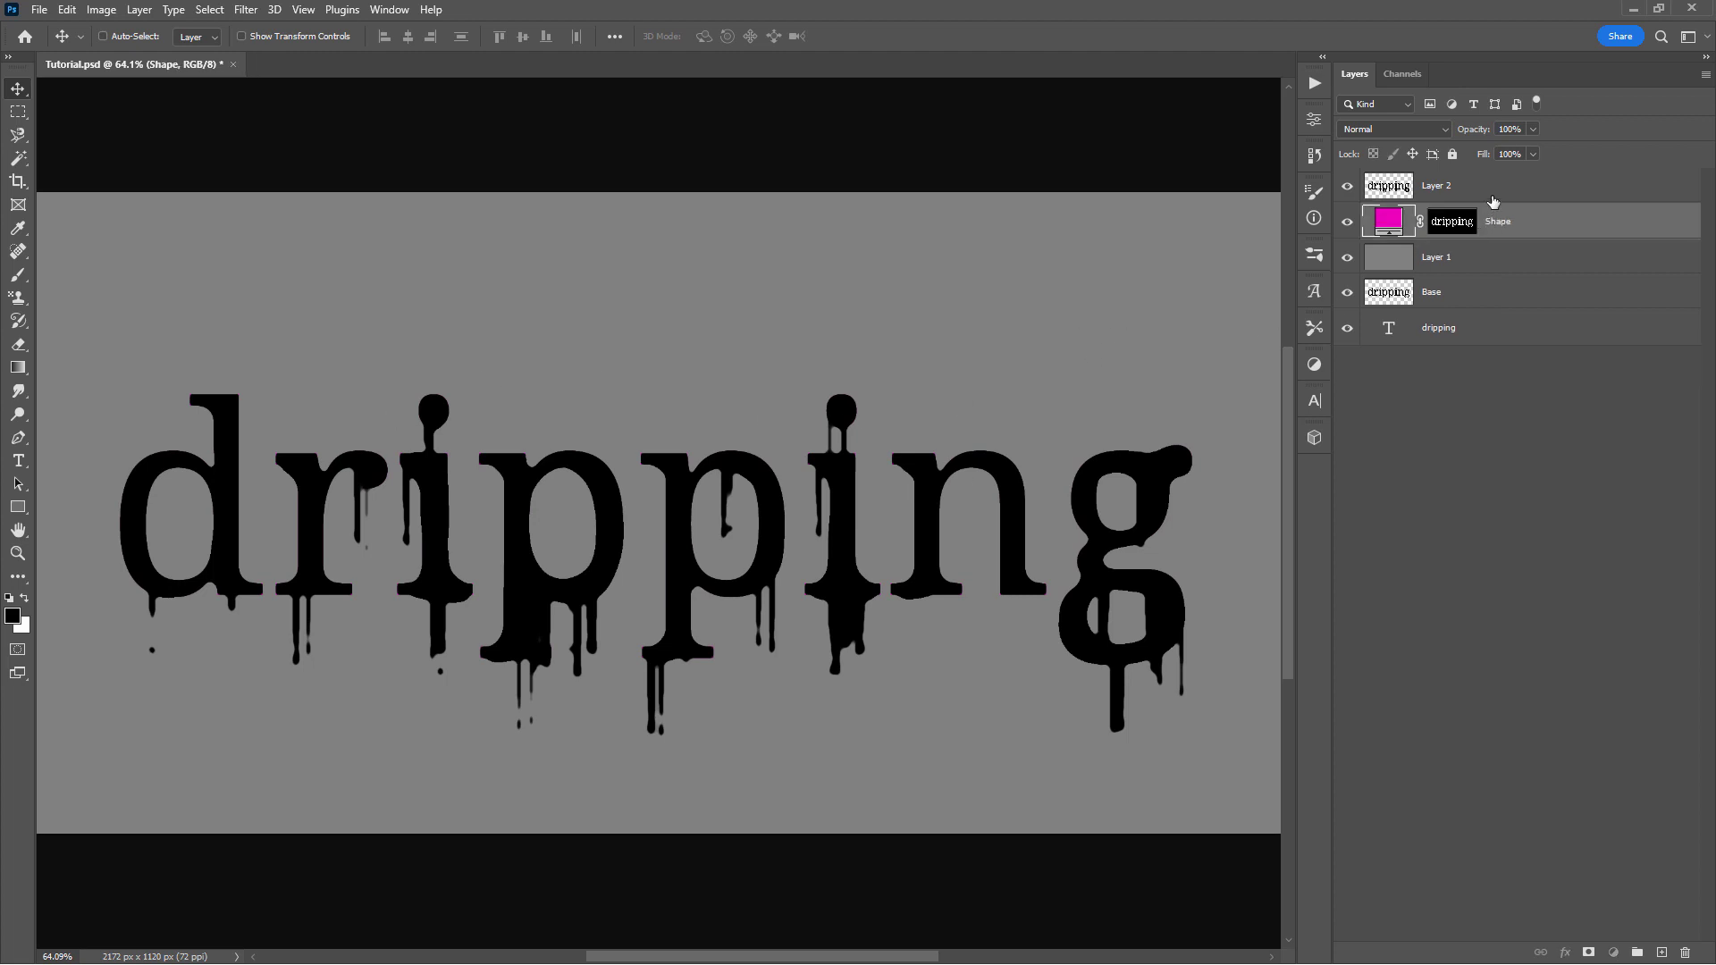
click(1490, 189)
drag(912, 370, 976, 211)
key(ctrl+z)
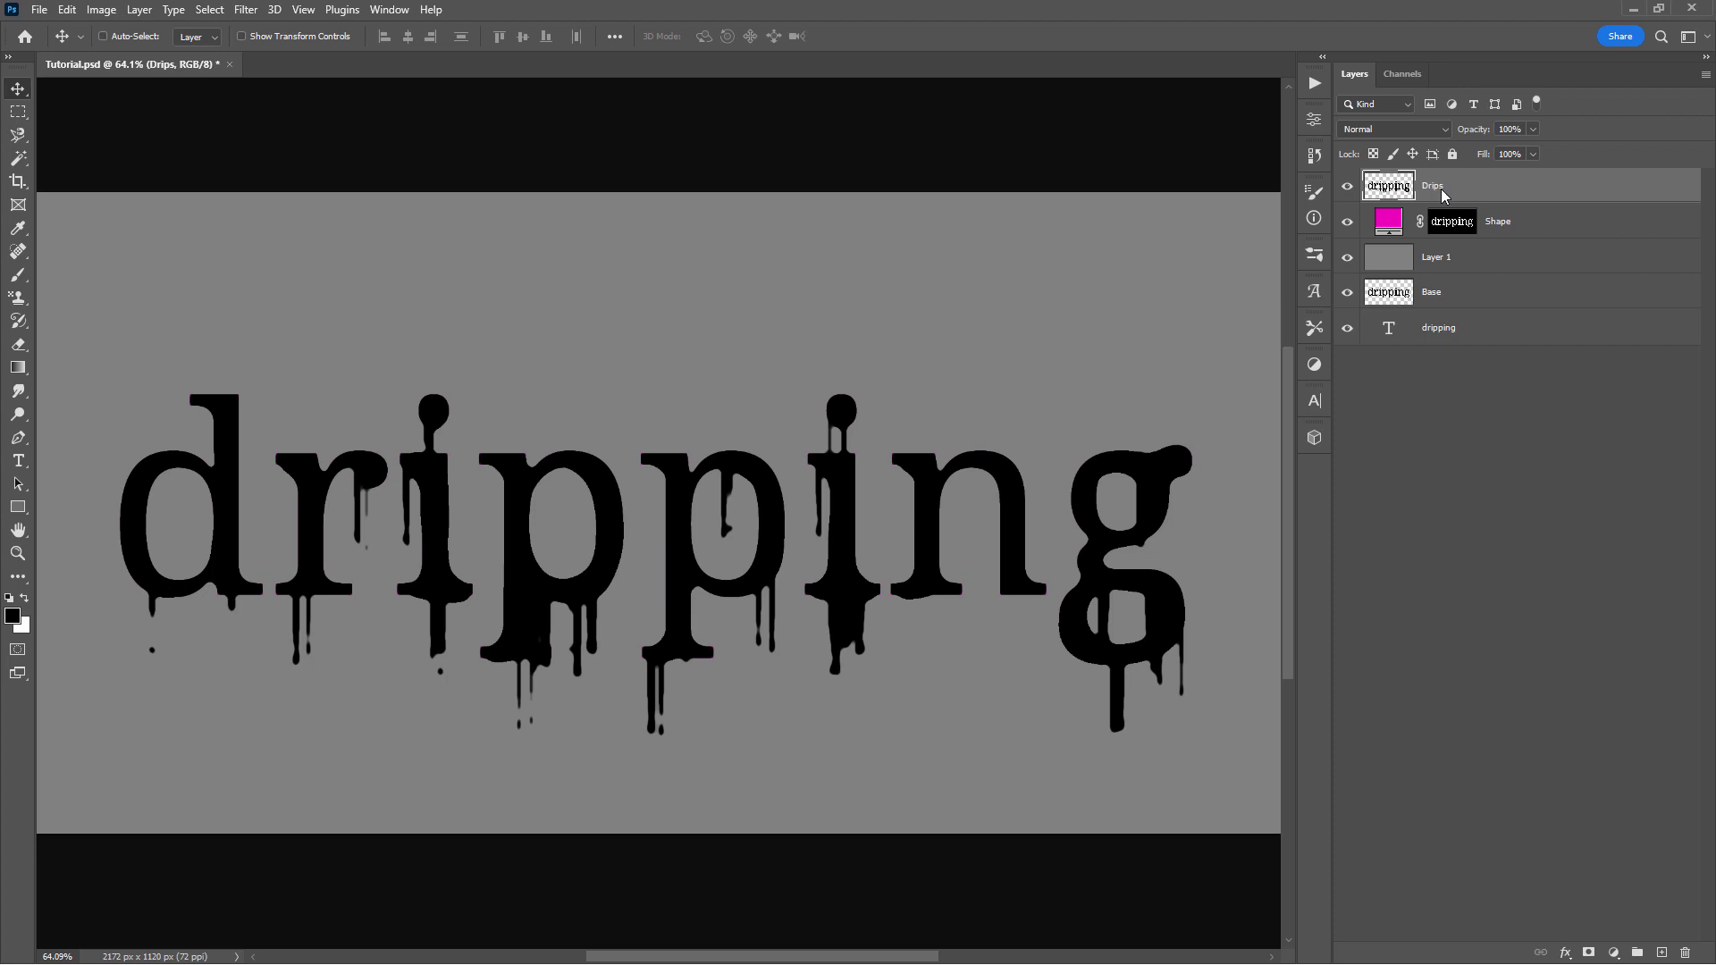
- Hide the Shape layer and inspect the edges and faint drips around the letters r and i
key(z)
drag(335, 554, 698, 393)
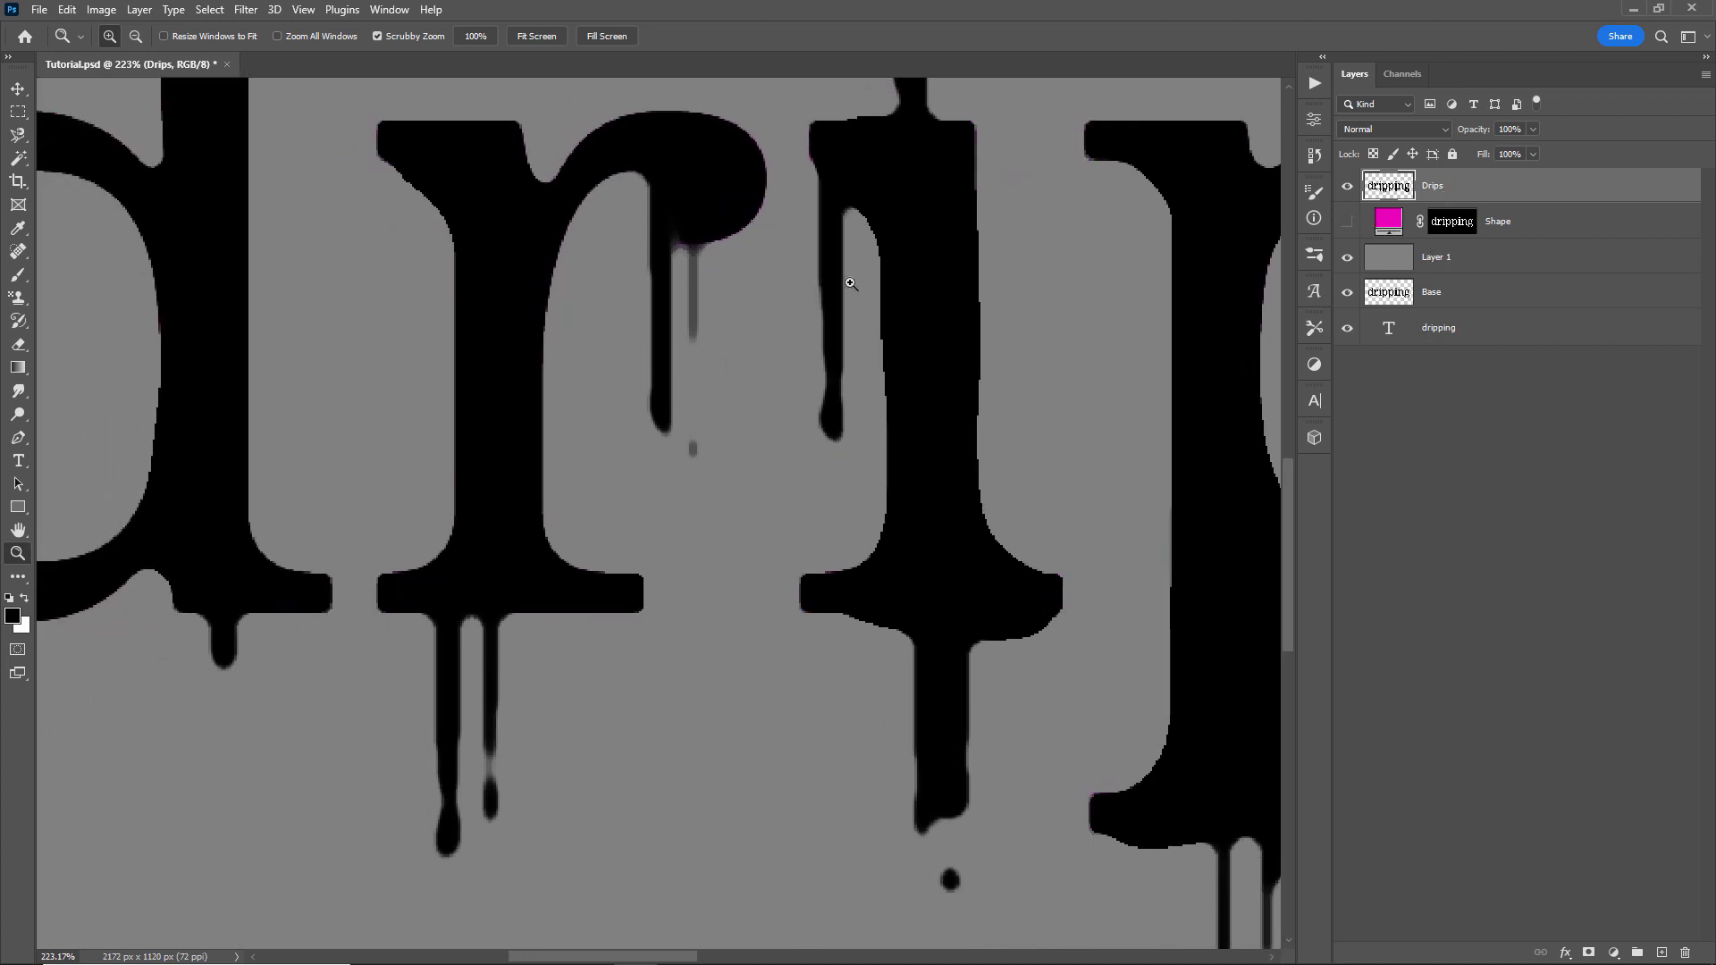
key(v)
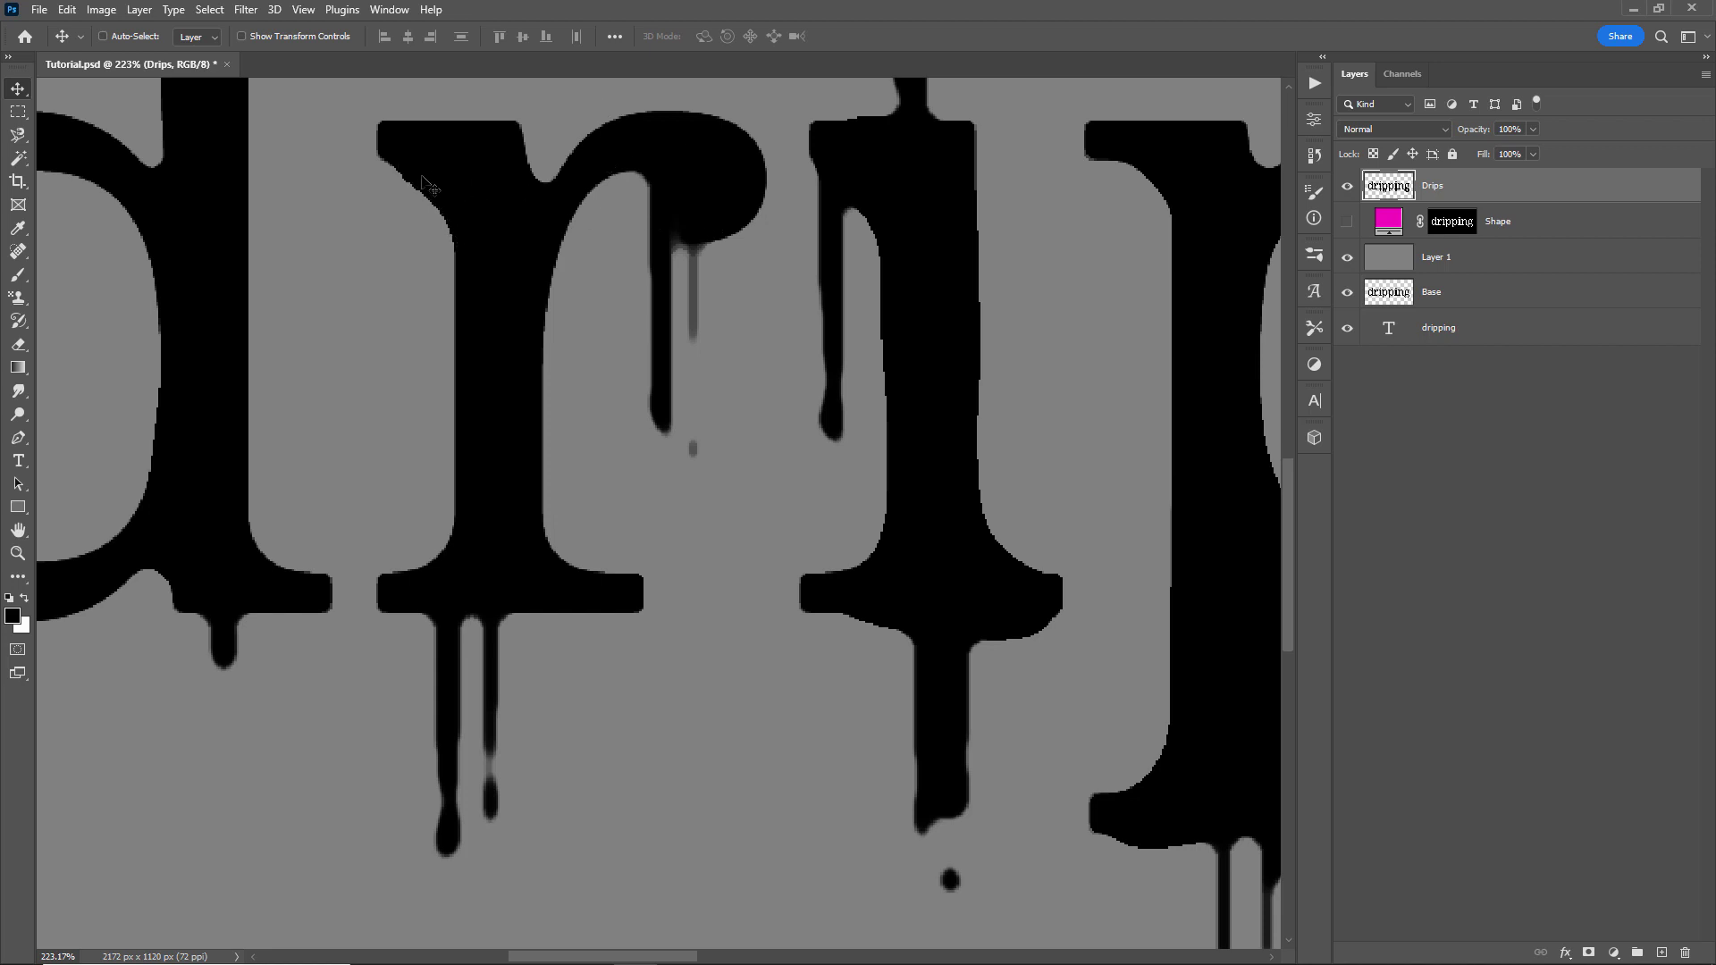
drag(708, 292, 734, 293)
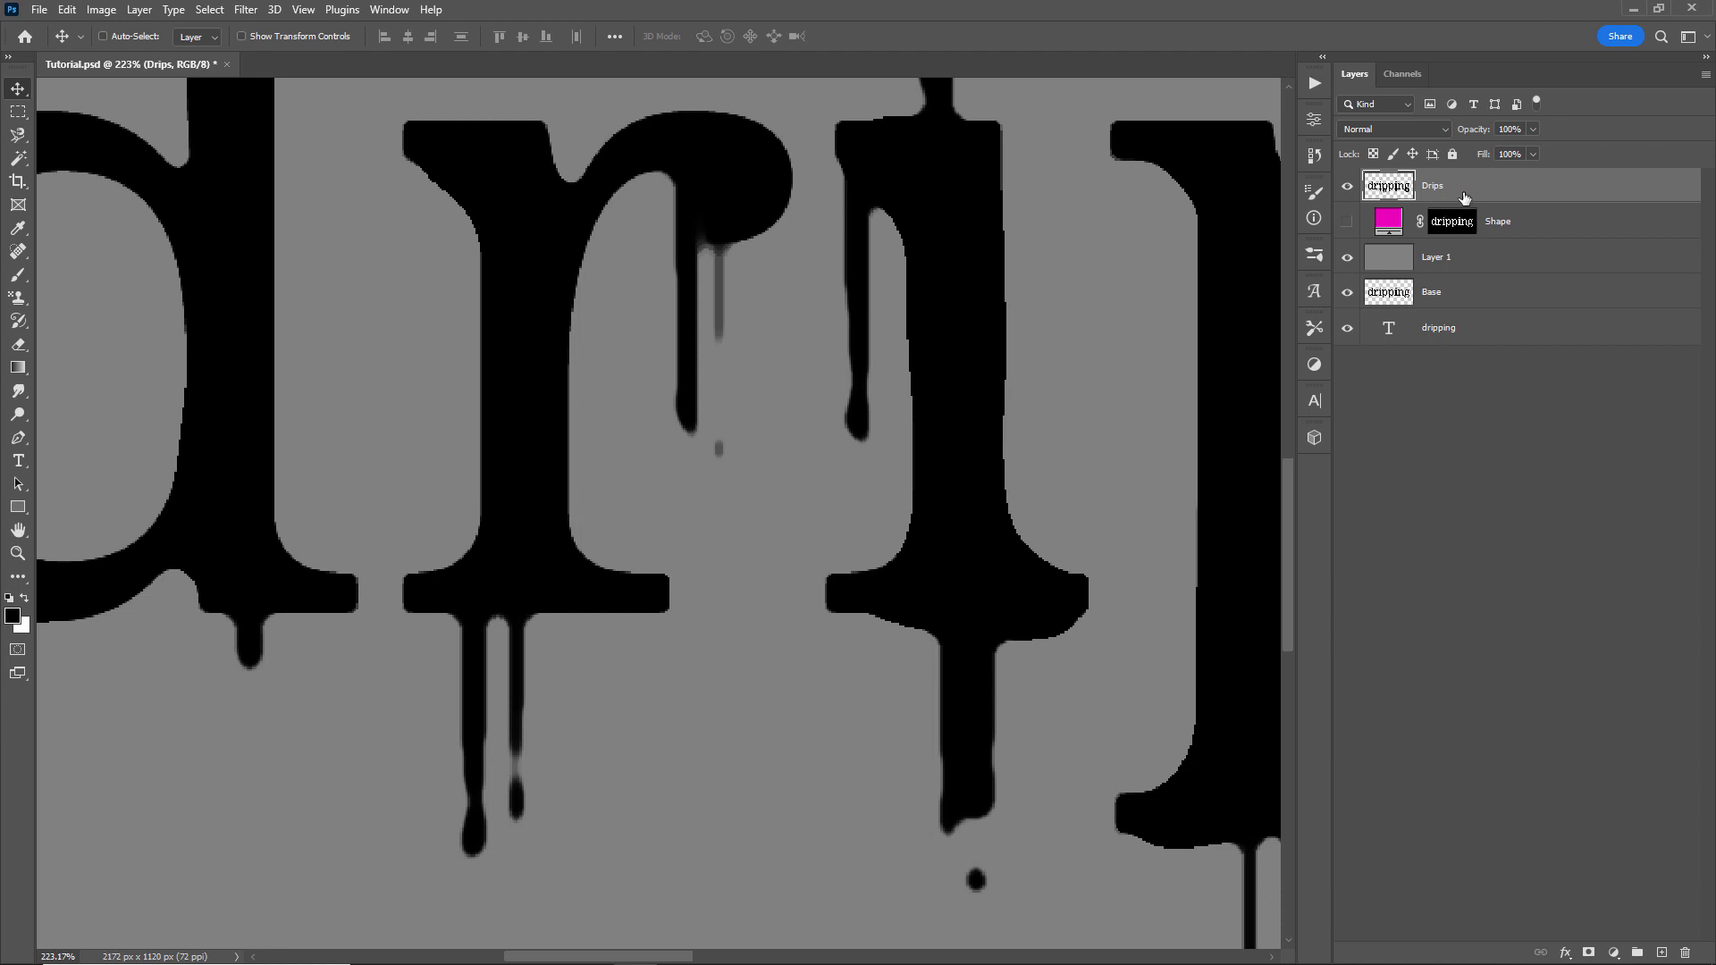
- Create a new layer filled with white, place it directly beneath the Drips layer, and select Drips
key(ctrl+shift+n)
key(Return)
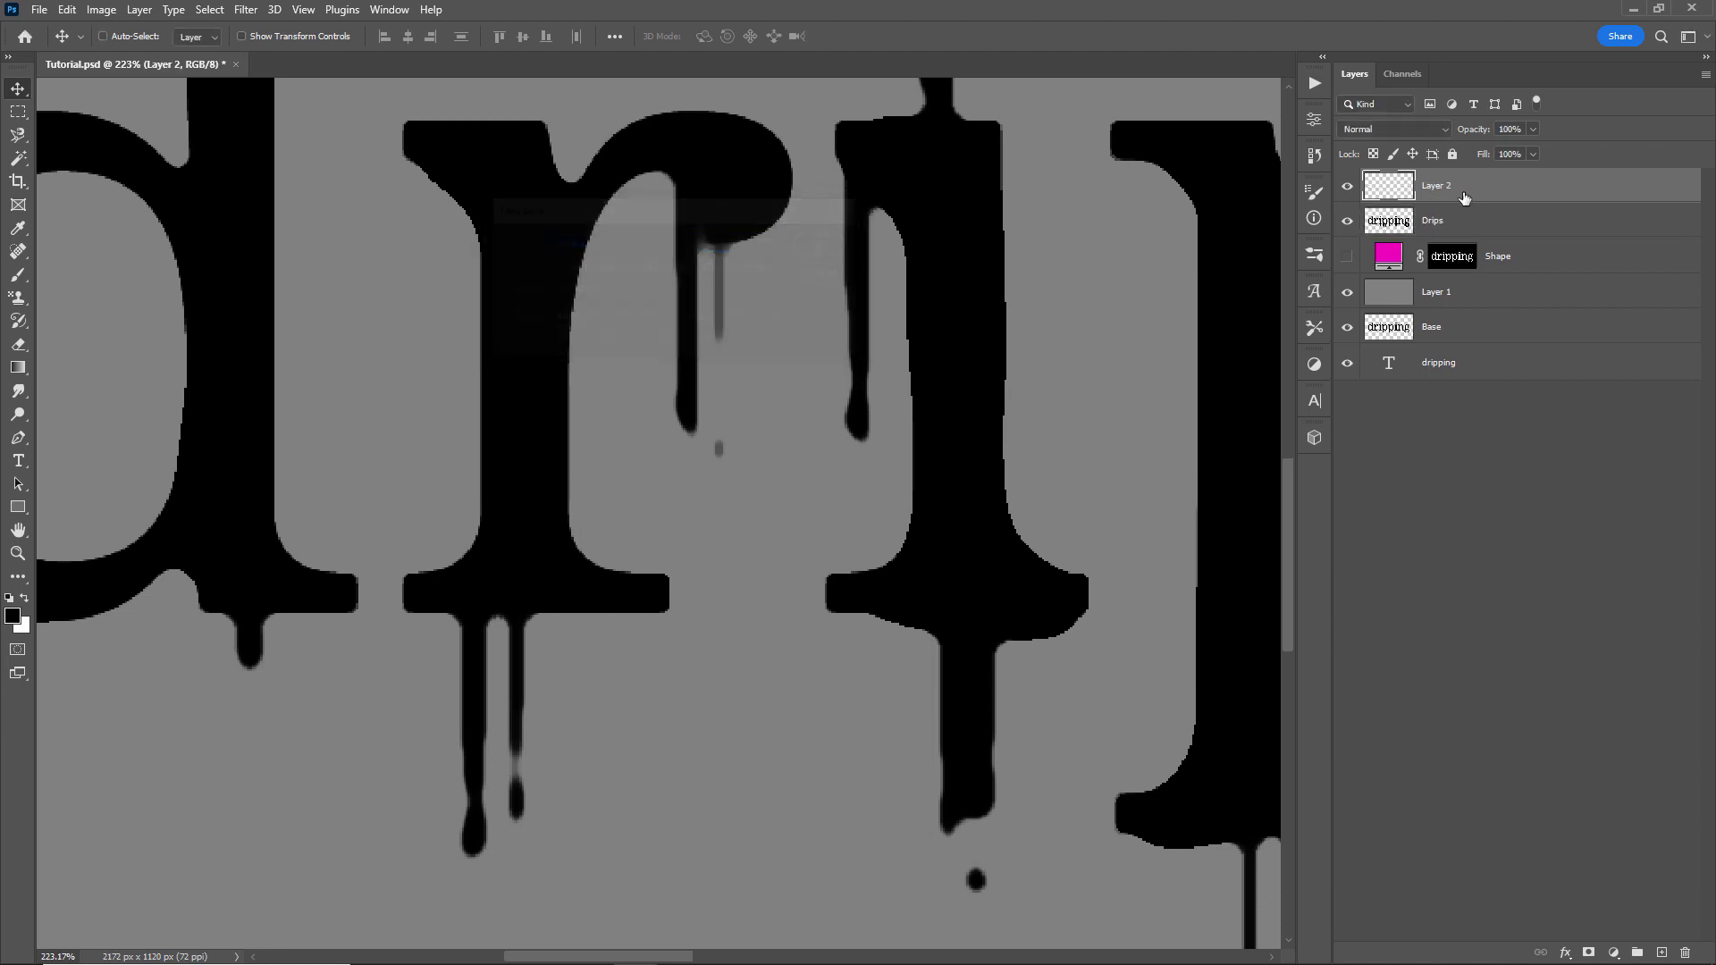
key(ctrl+BackSpace)
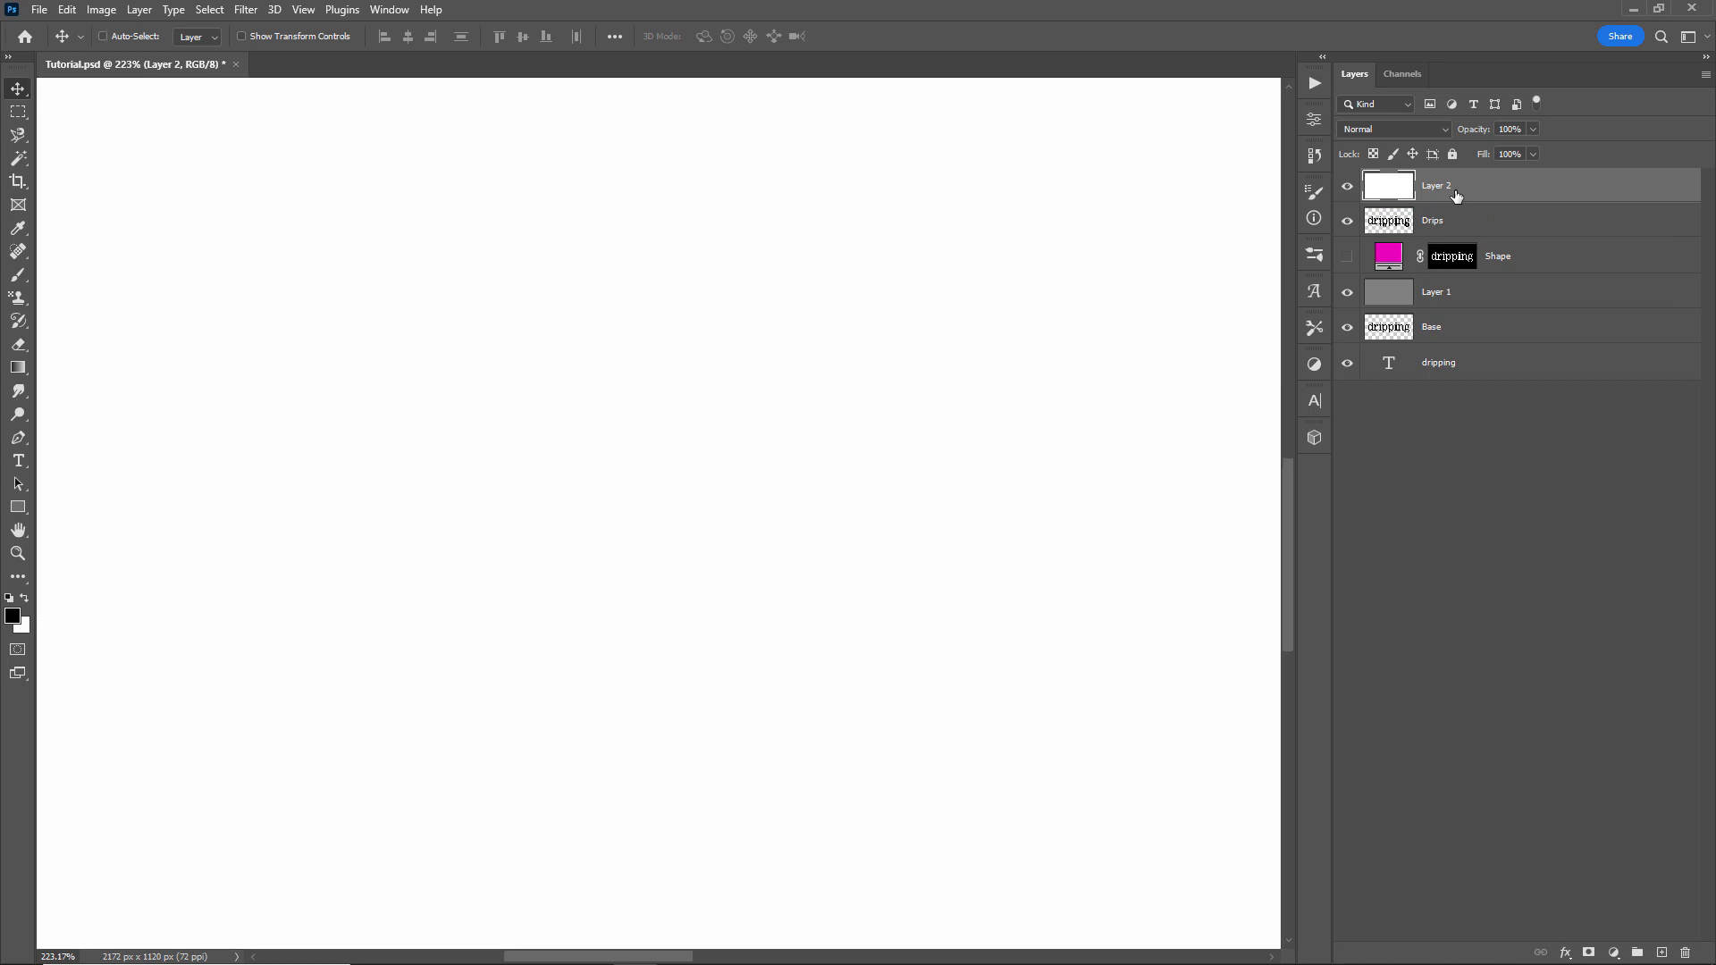
drag(1439, 195, 1448, 225)
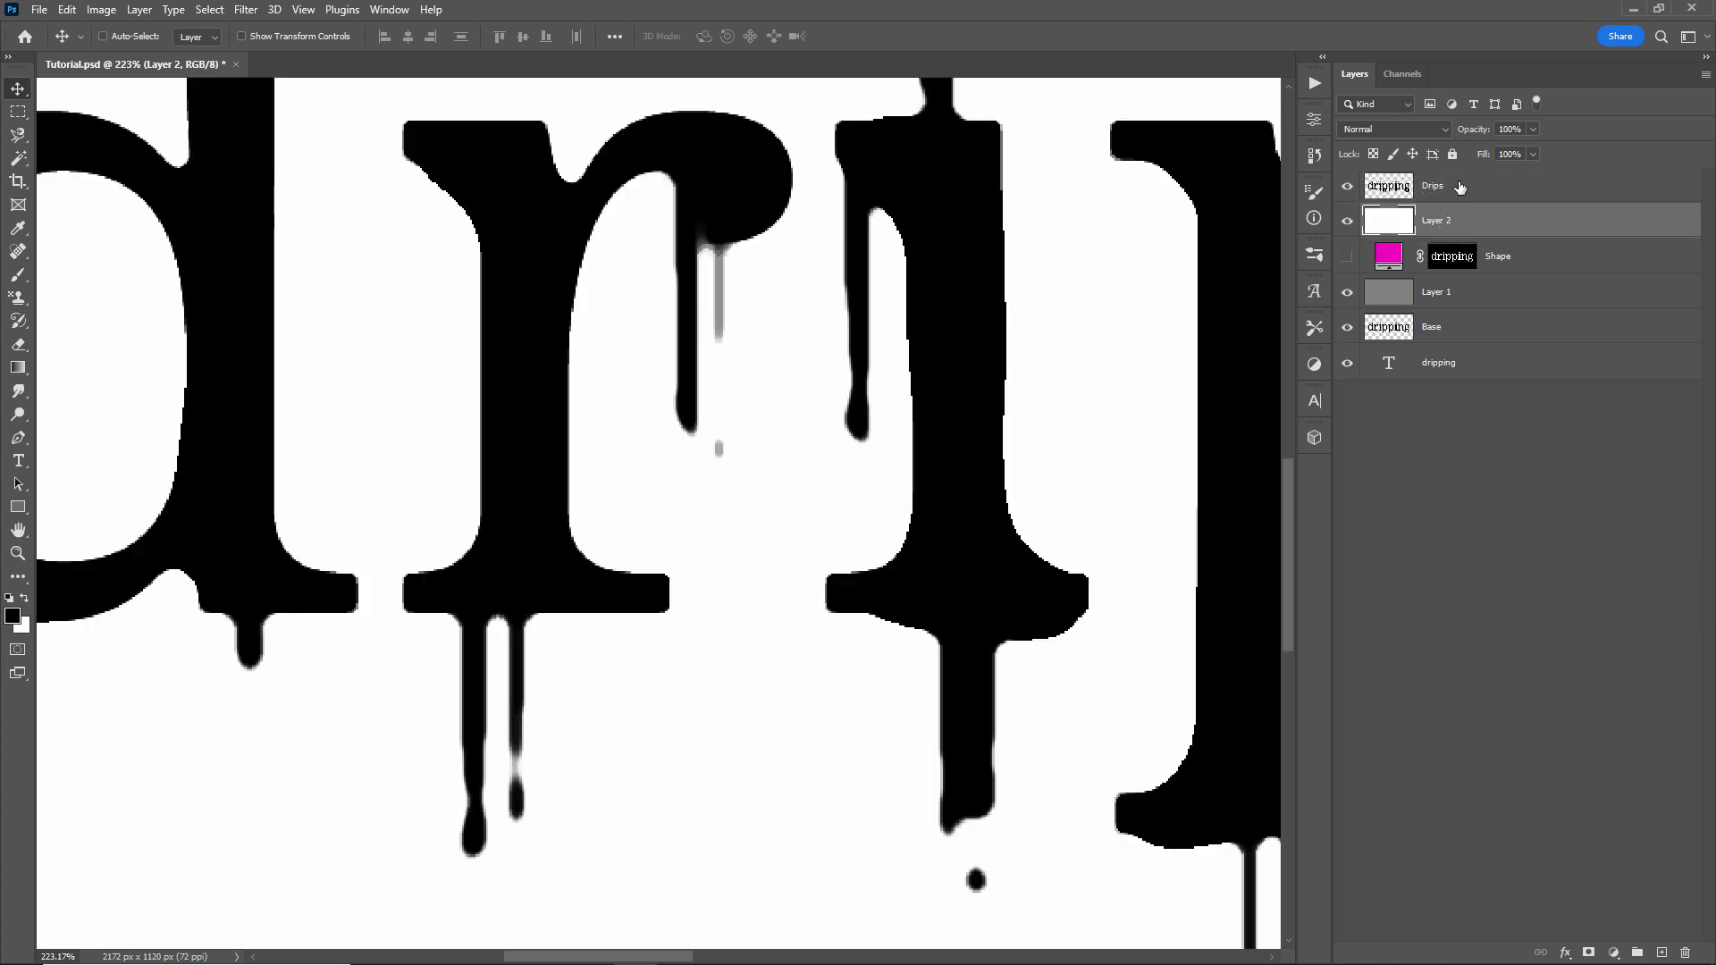
click(1459, 186)
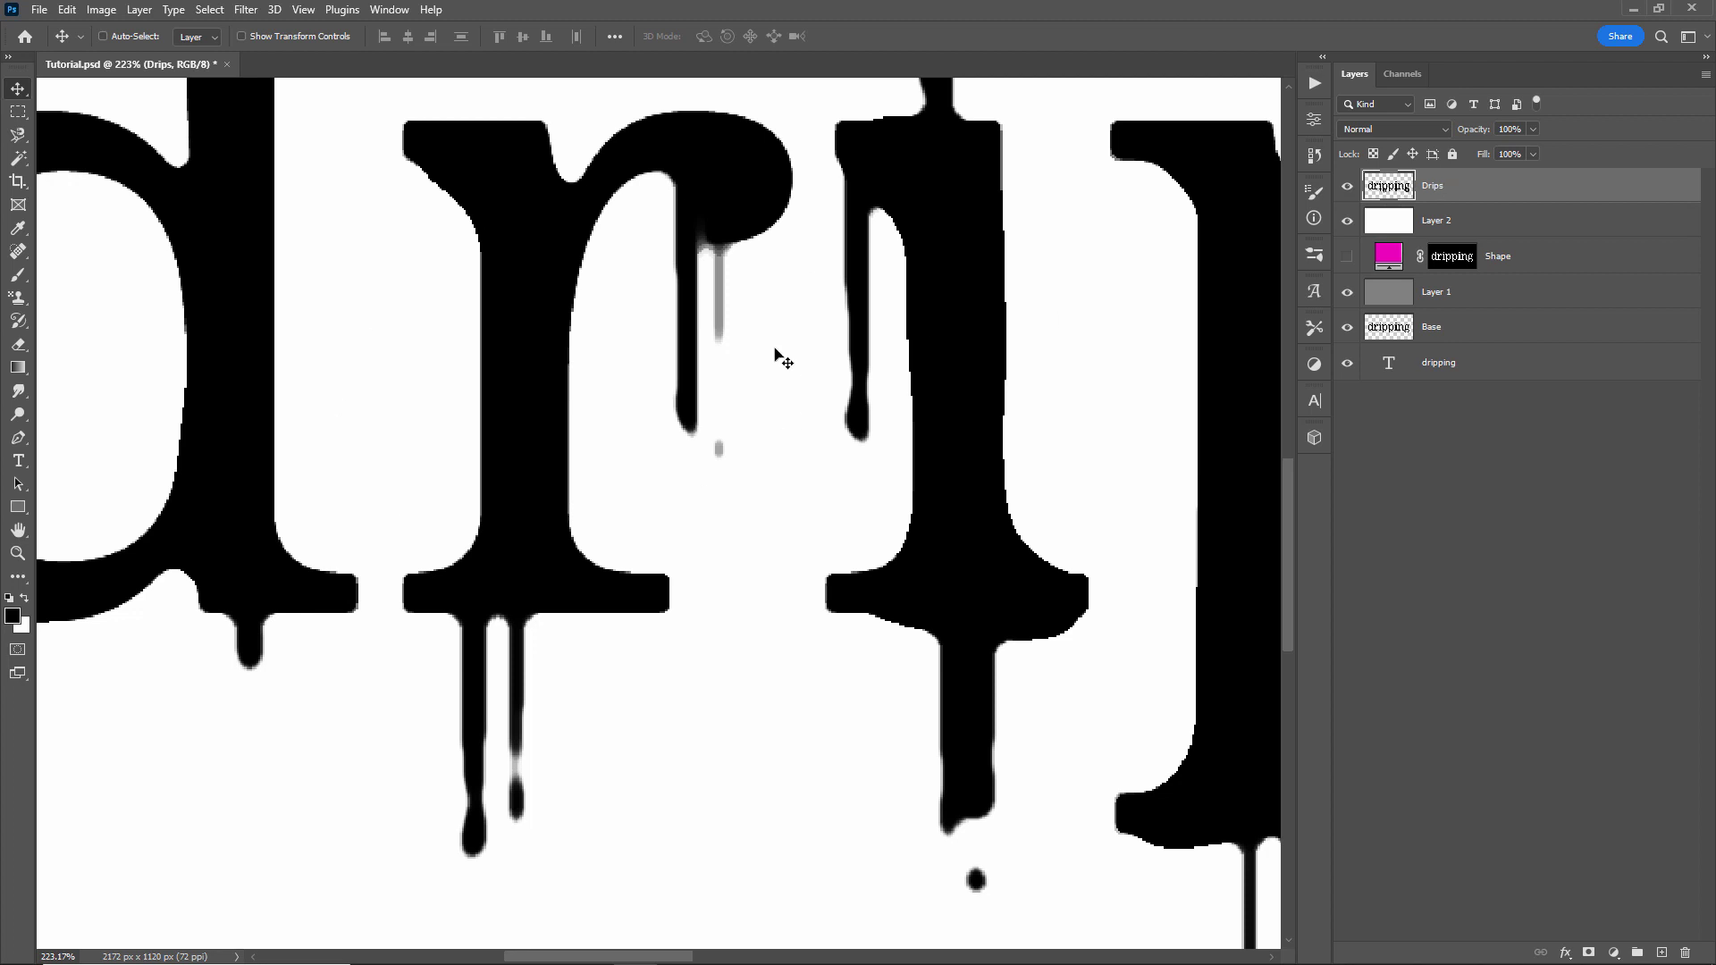
- Stamp all visible layers into a new layer and raise its contrast to 66 with legacy Brightness/Contrast
key(ctrl+shift+alt+e)
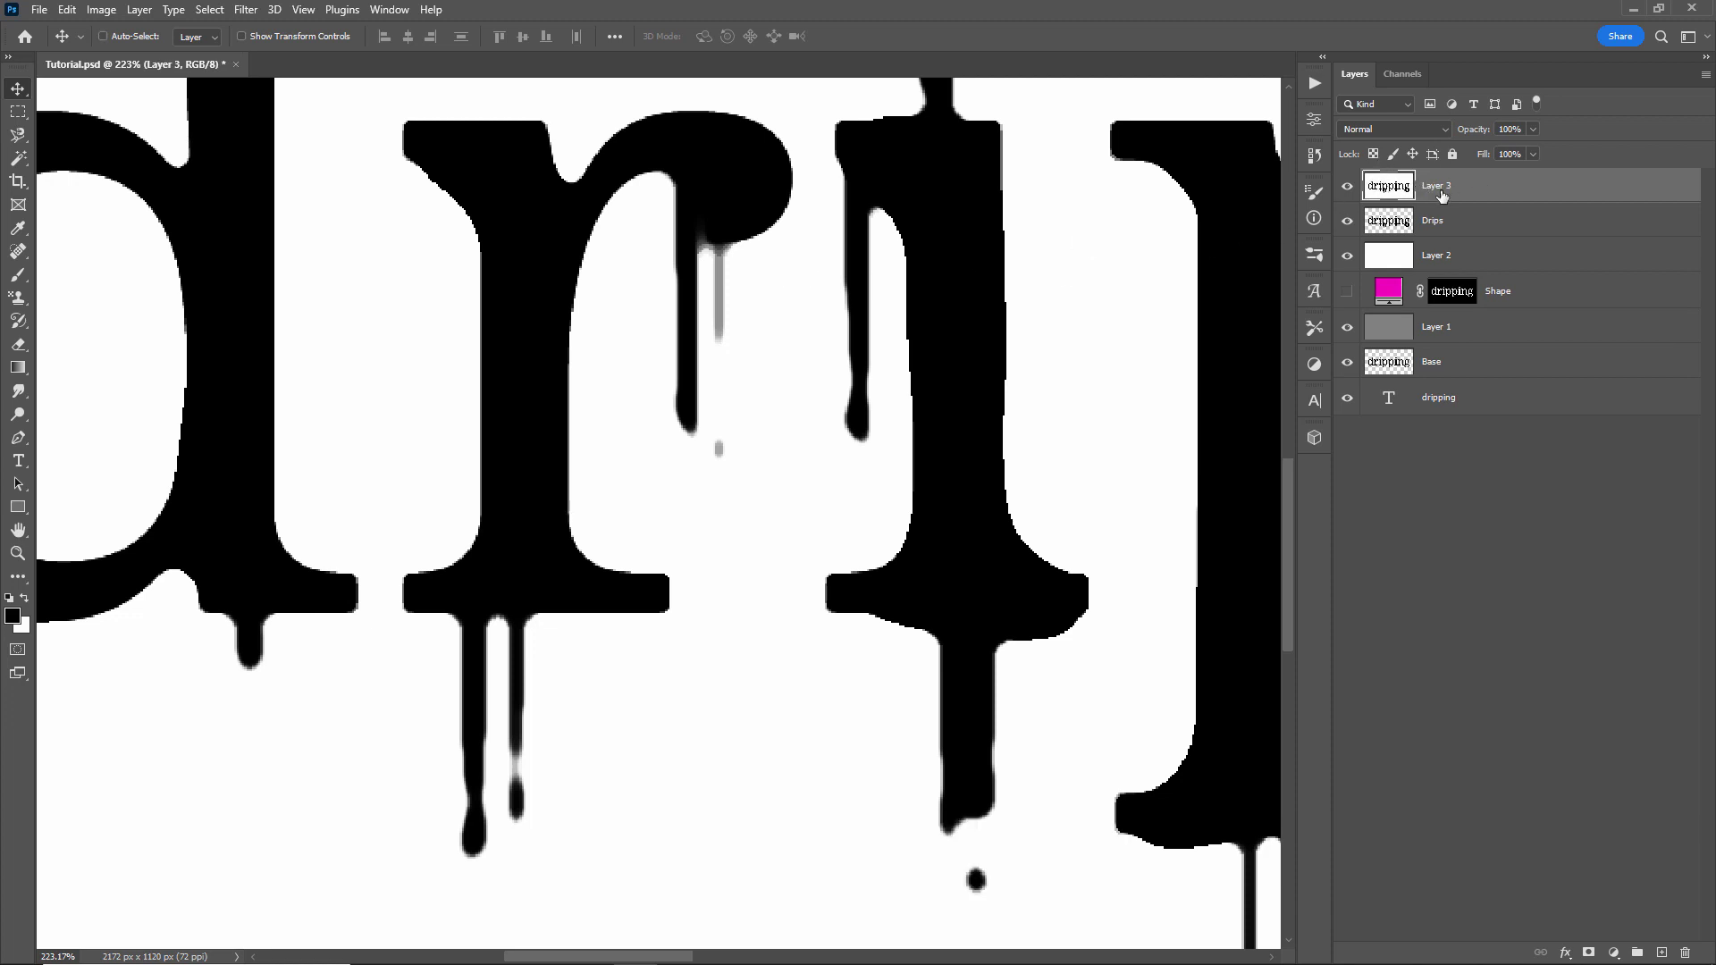
click(93, 12)
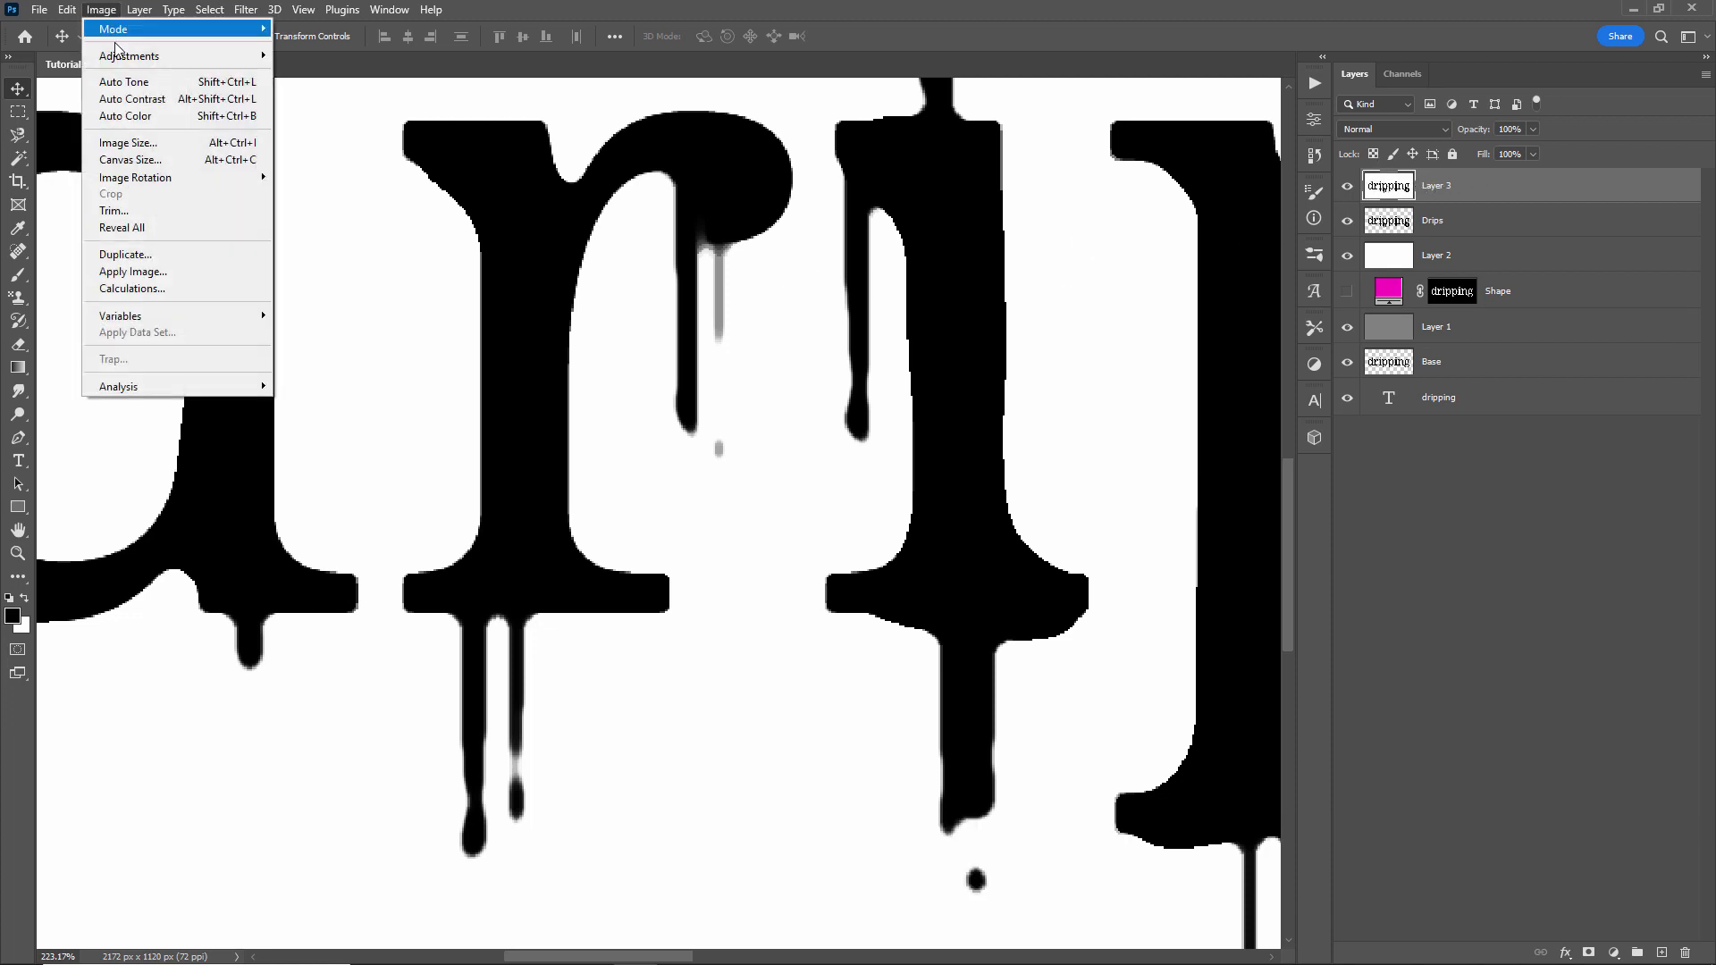
mouse_move(147, 51)
click(337, 55)
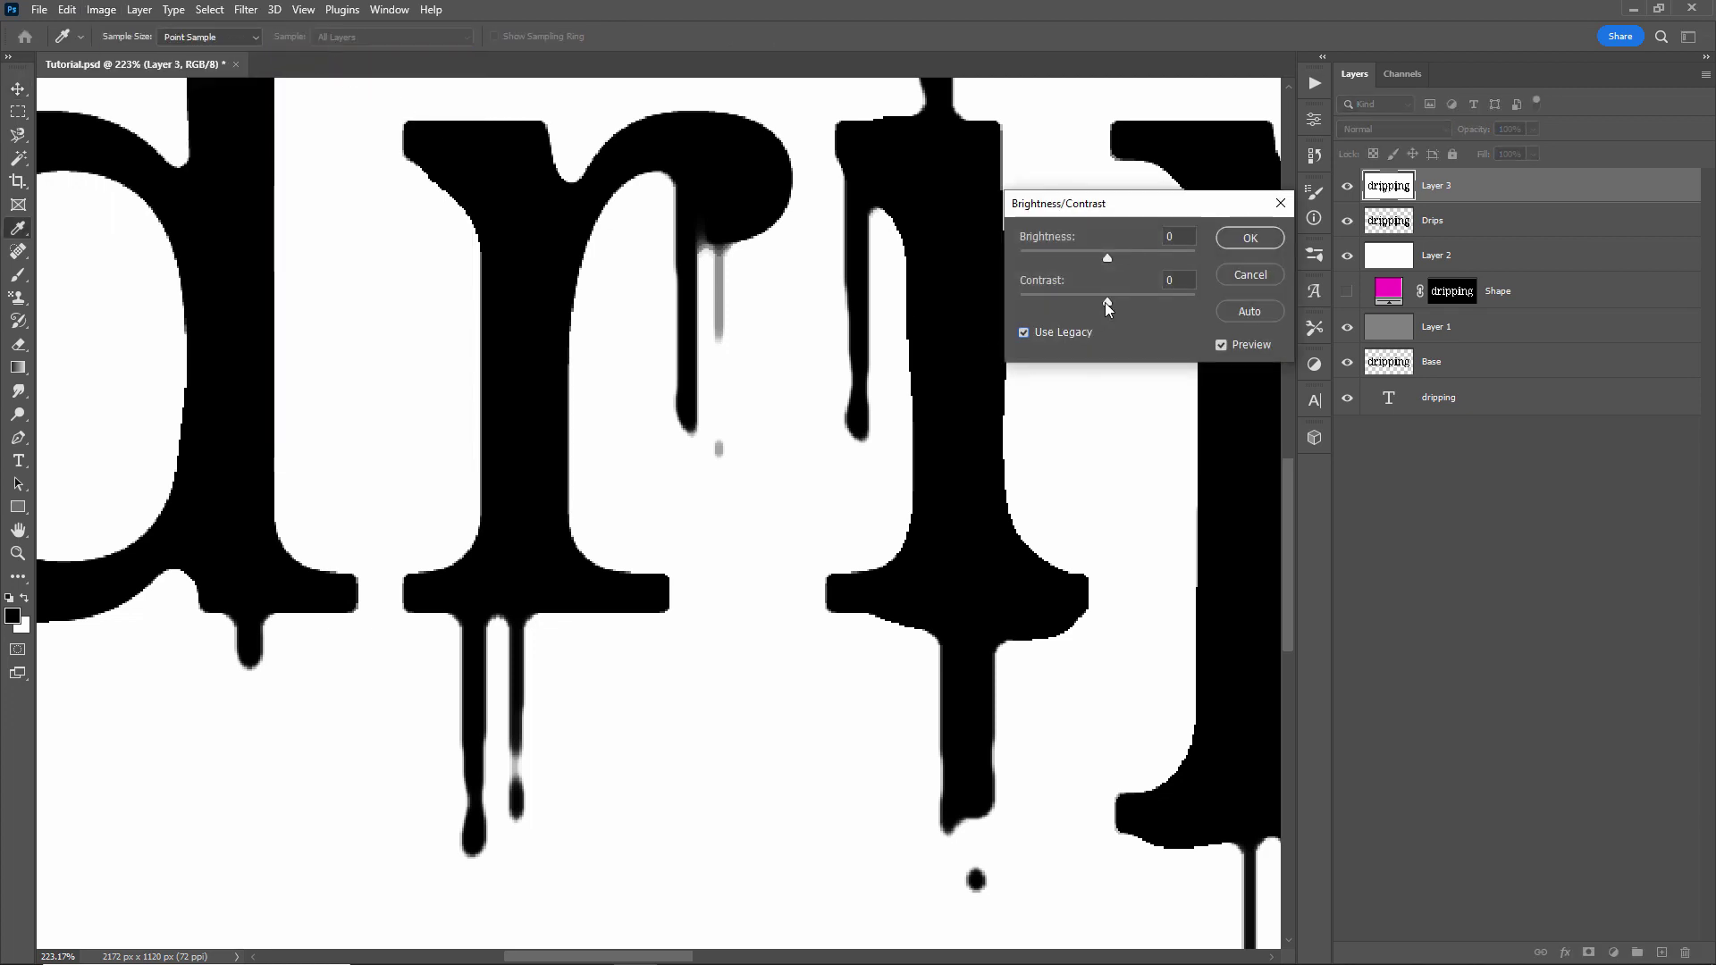
mouse_move(1105, 302)
mouse_down()
mouse_move(1171, 301)
mouse_move(1128, 301)
mouse_up()
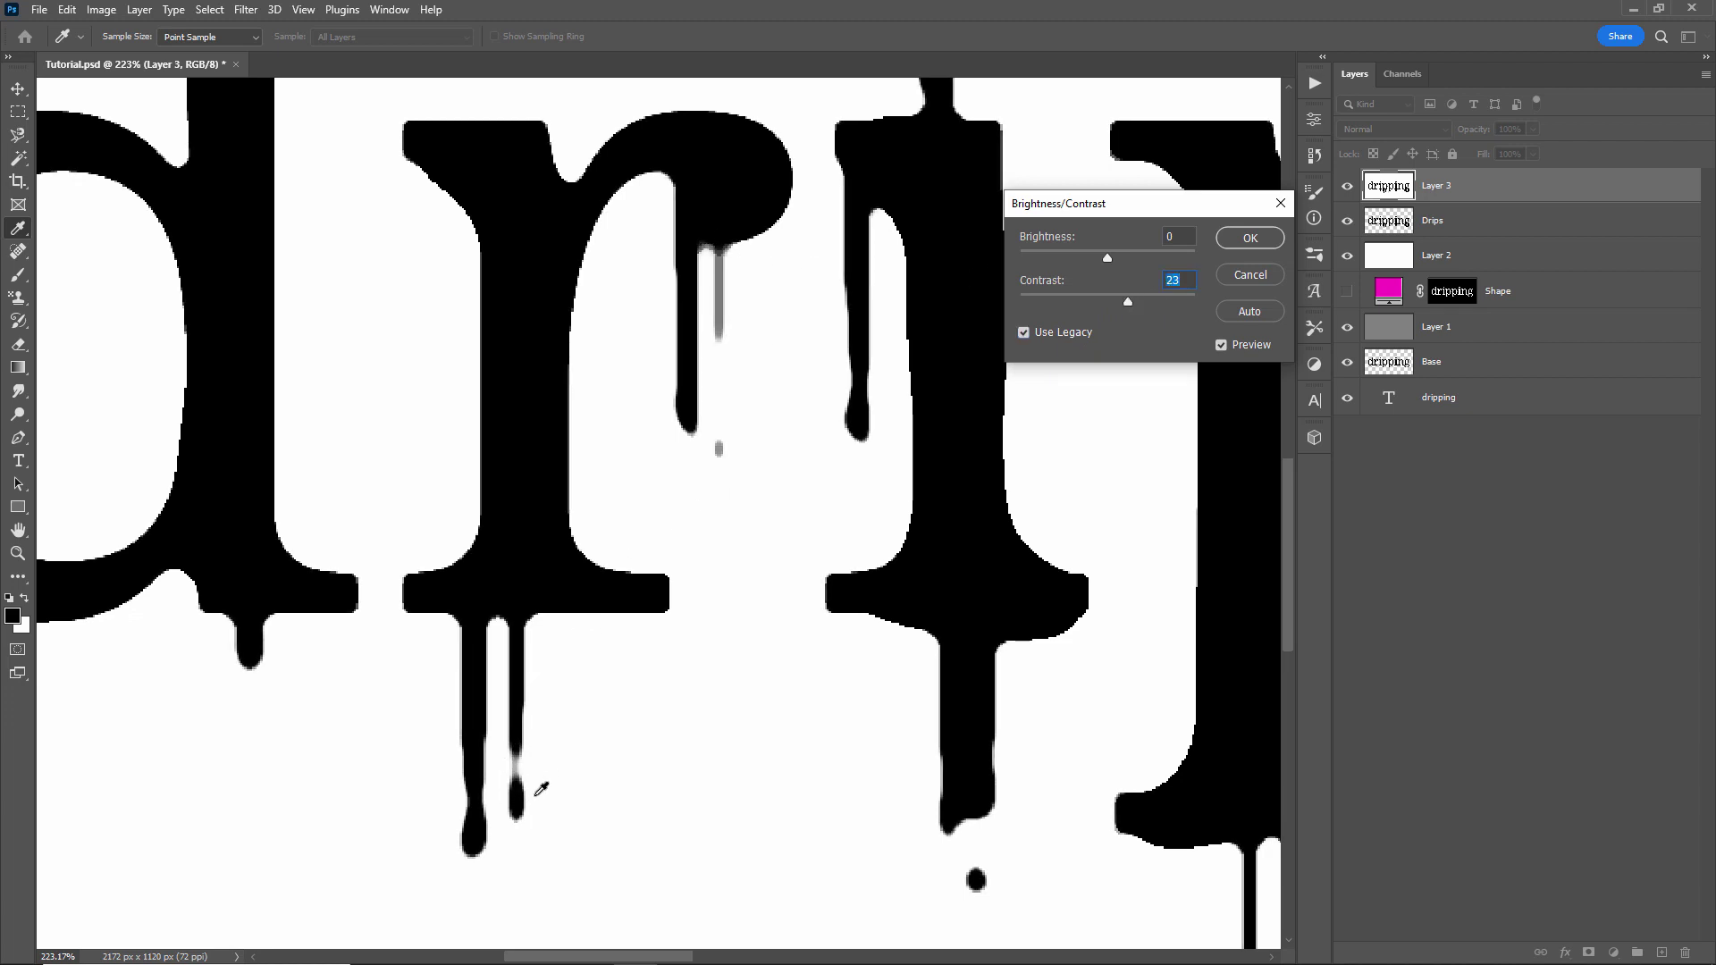
drag(1126, 303, 1168, 296)
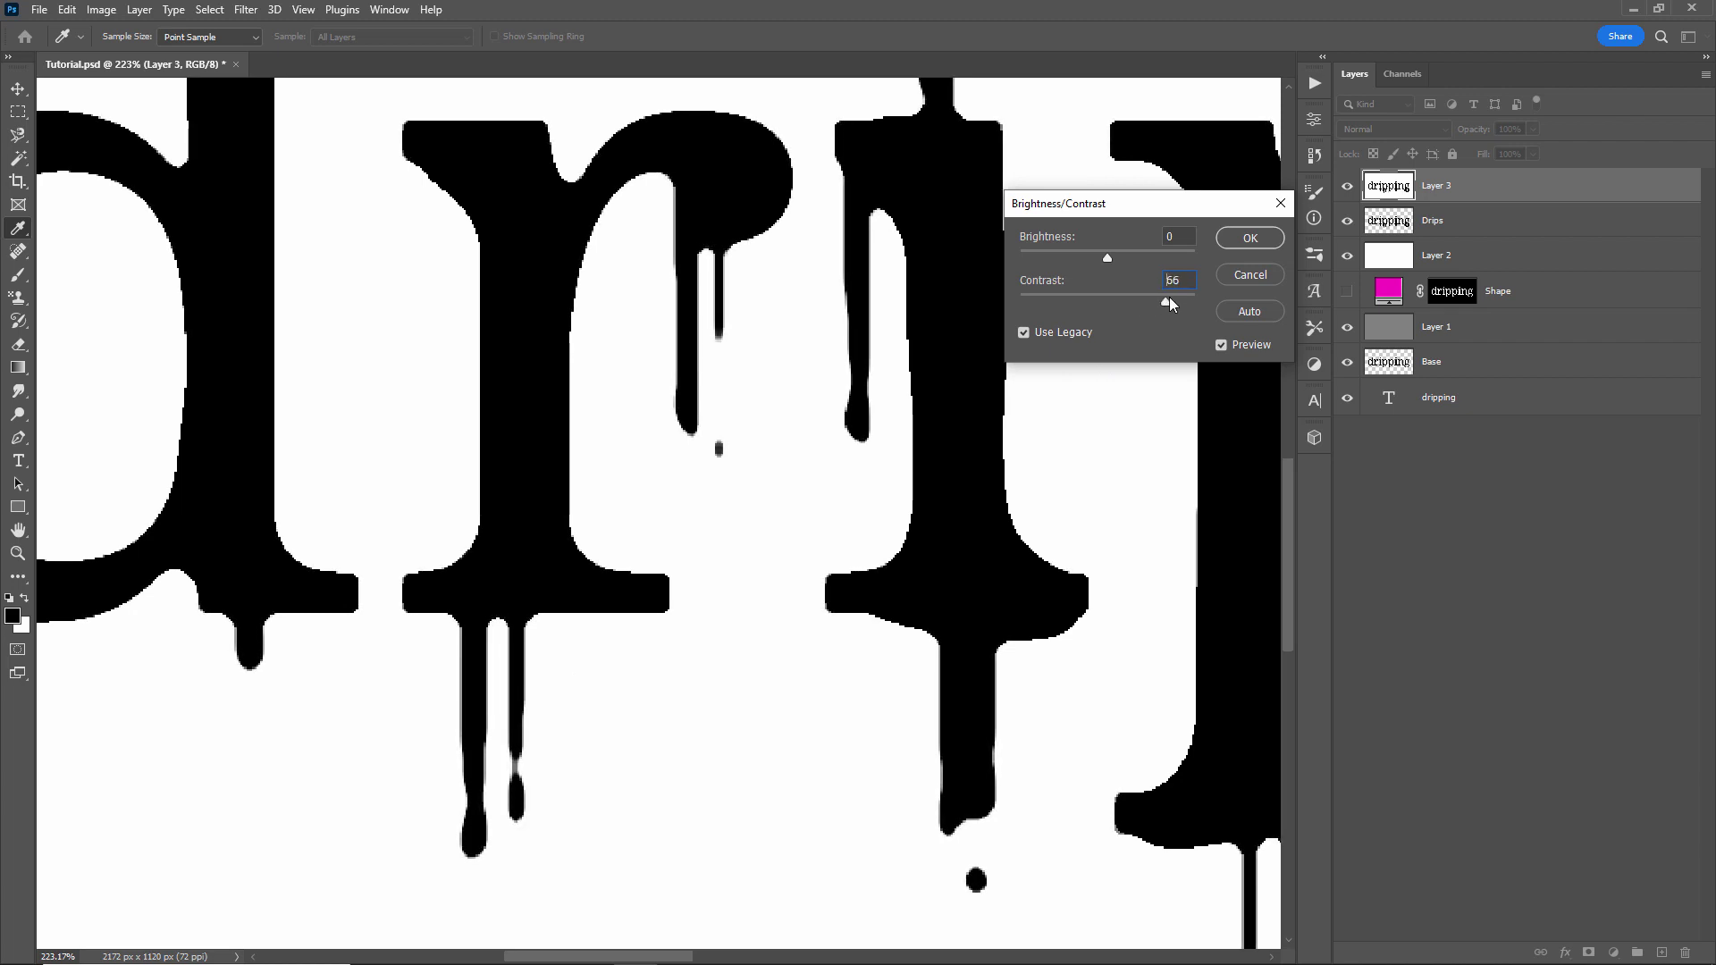
click(1249, 238)
key(v)
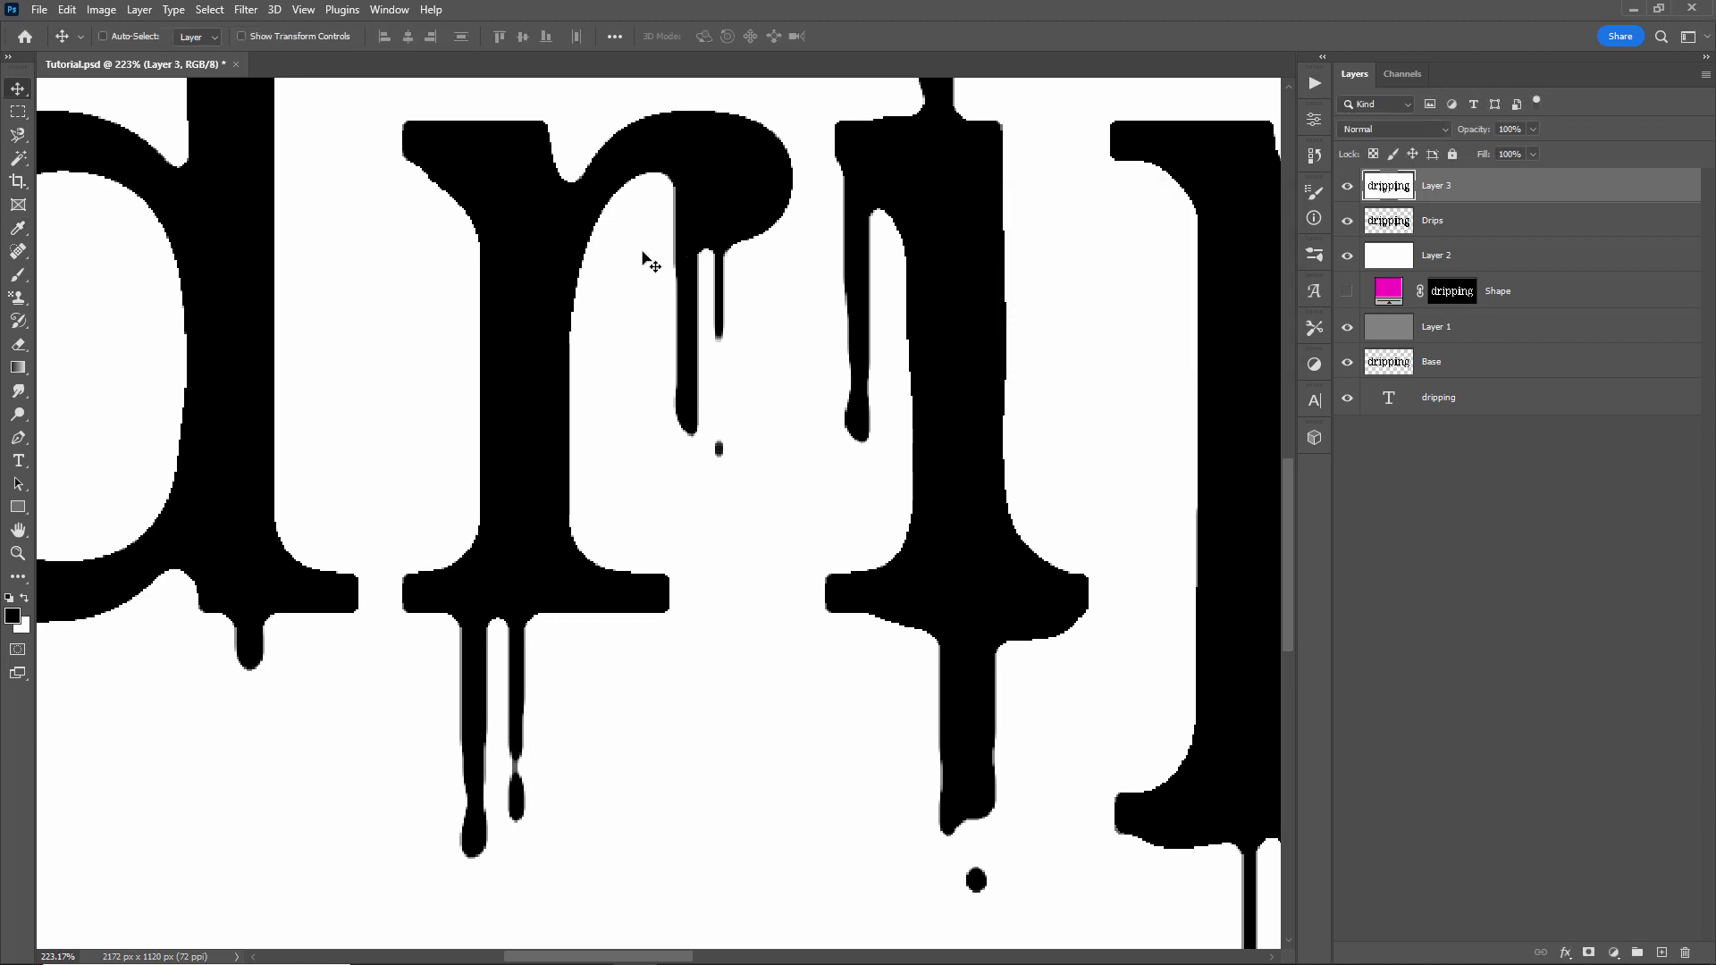
- Apply the Diffuse filter in Anisotropic mode to Layer 3 to smooth the lettering edges
click(245, 10)
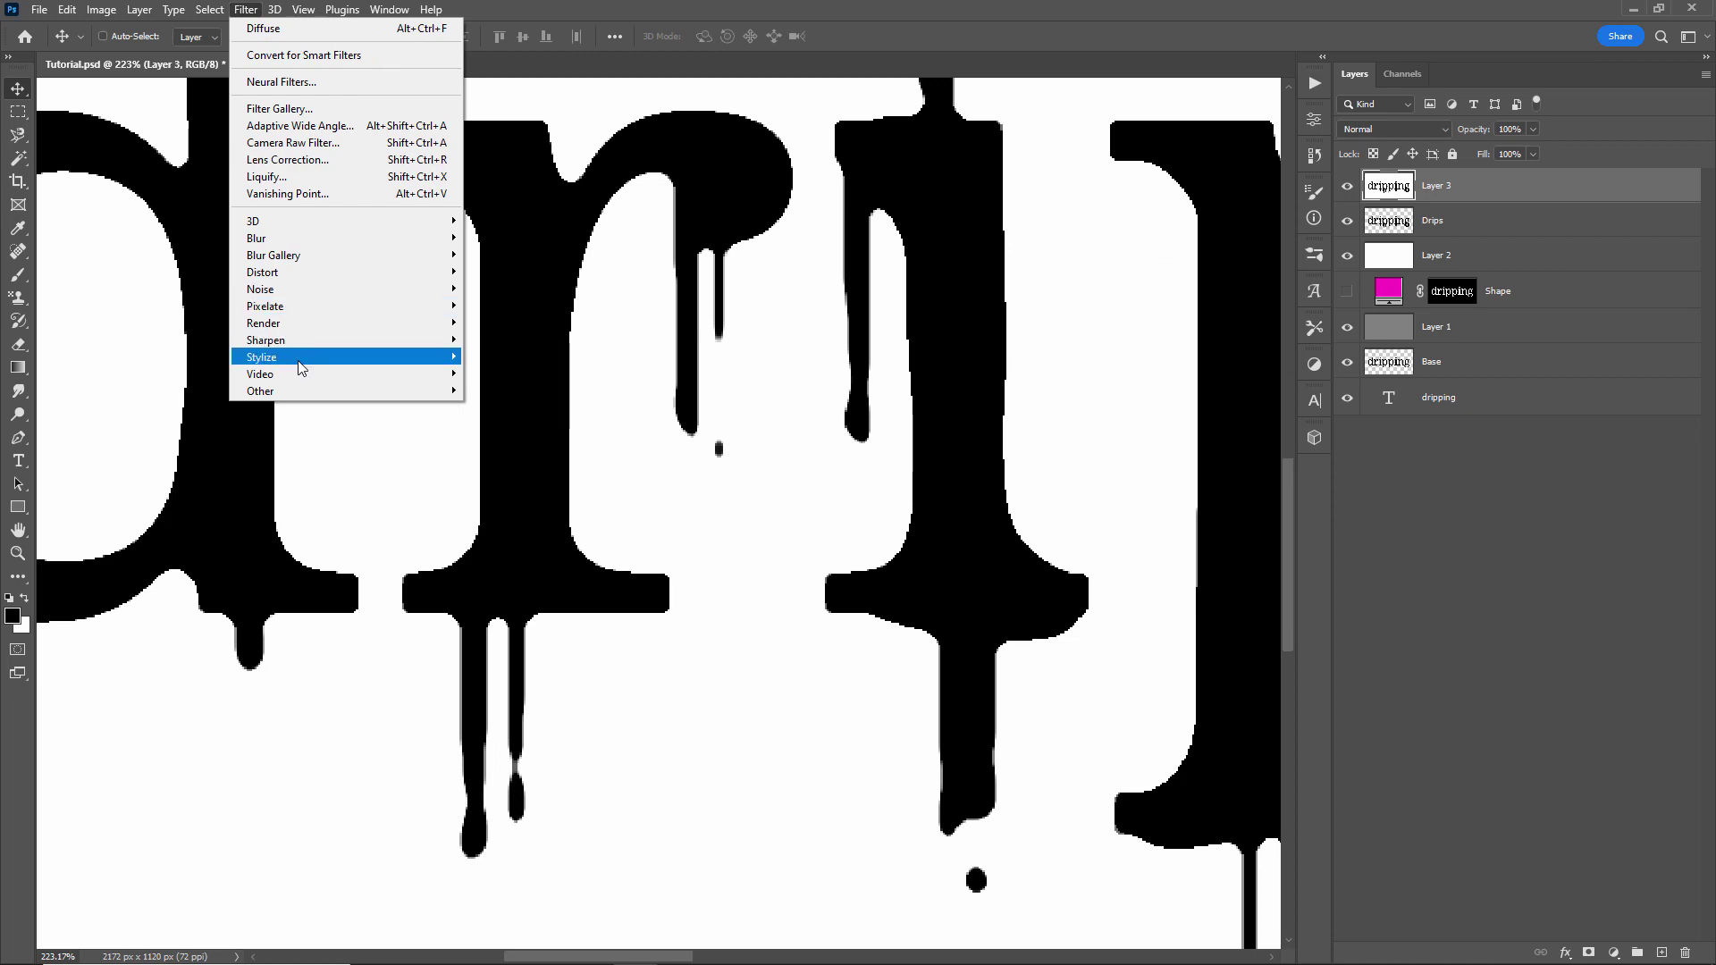
mouse_move(374, 356)
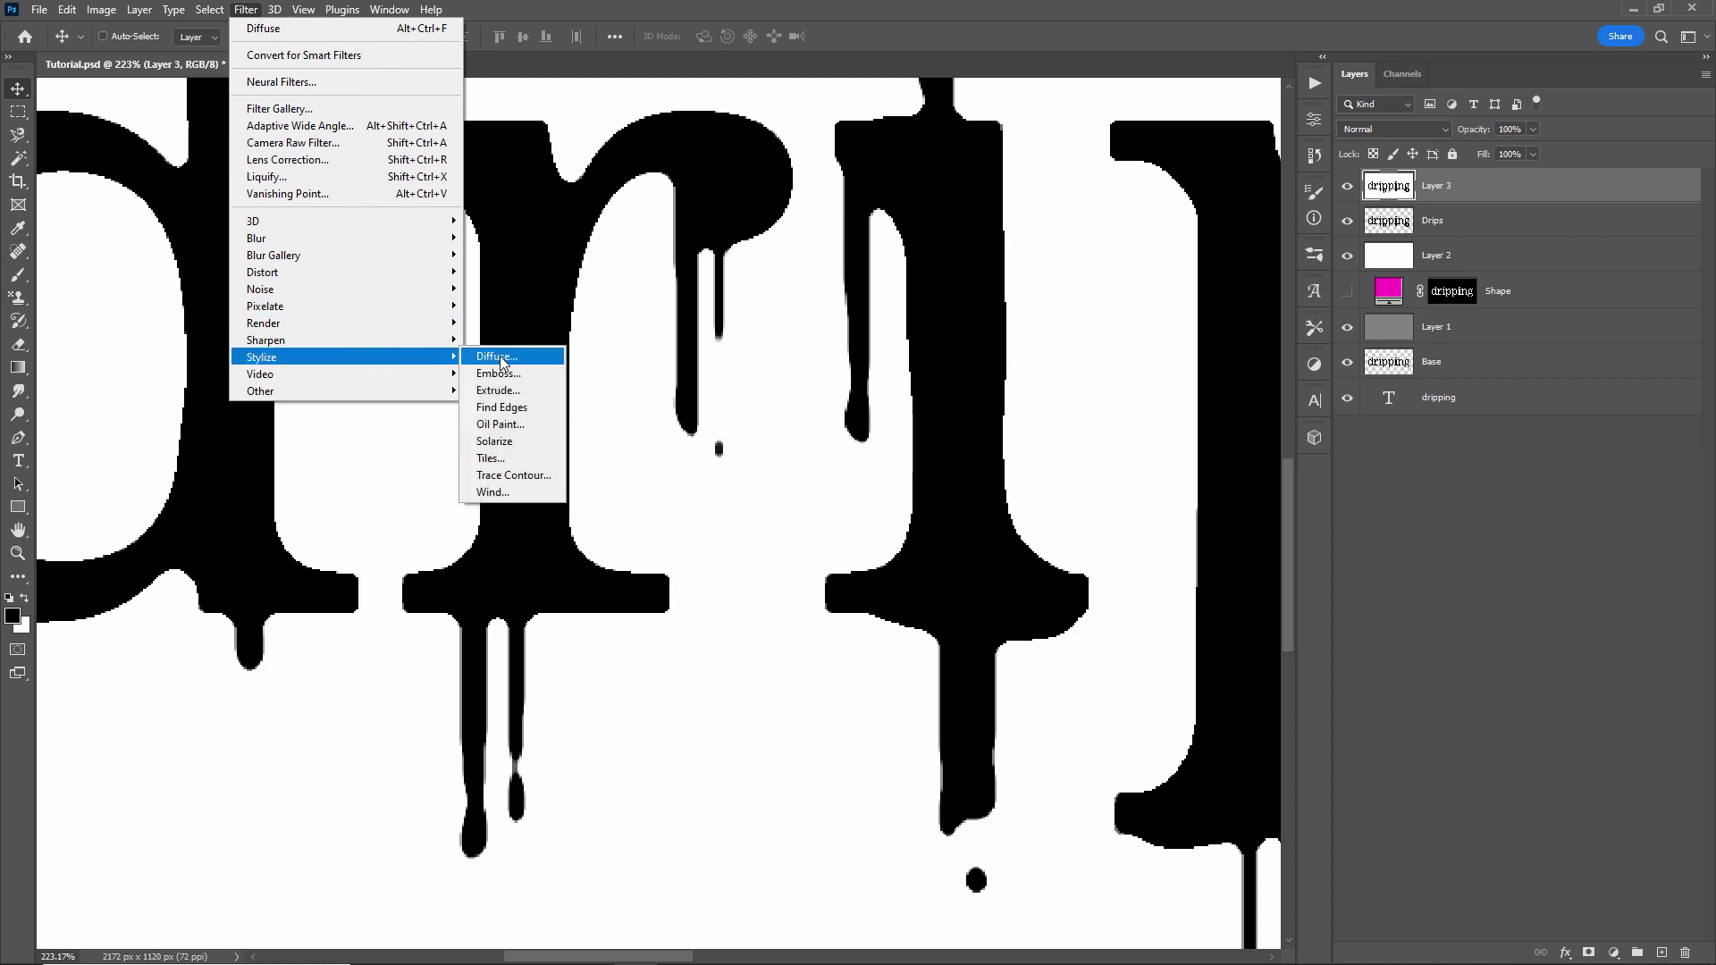
click(500, 356)
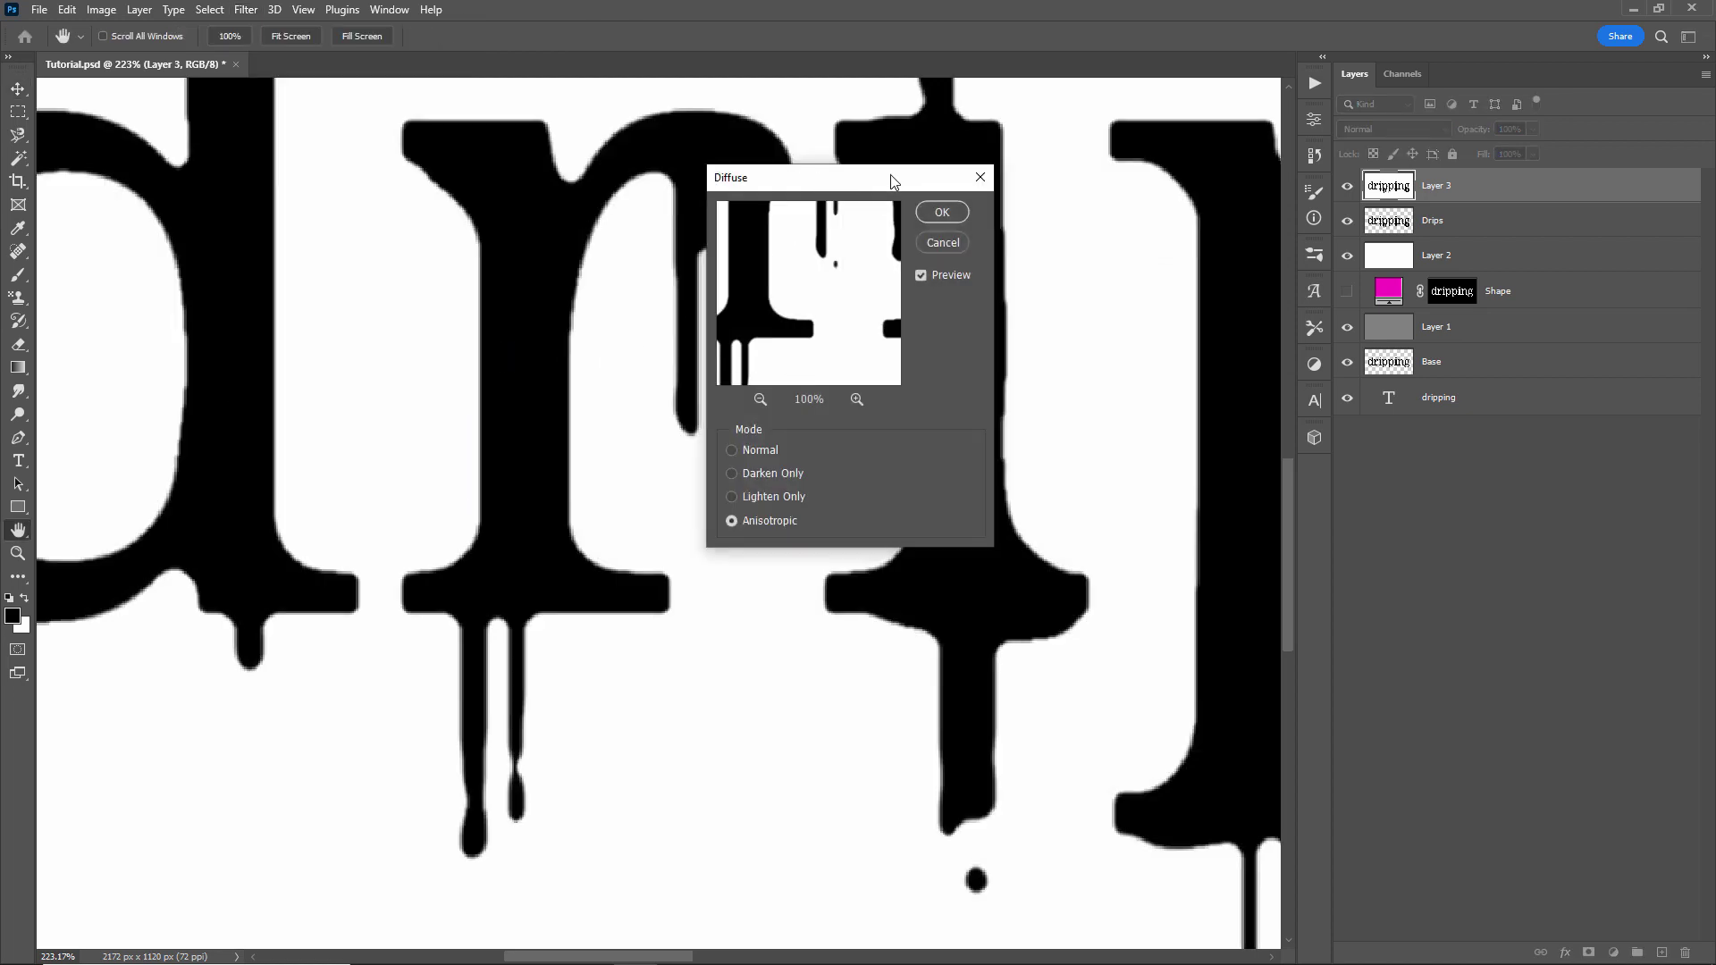
drag(891, 182, 1087, 164)
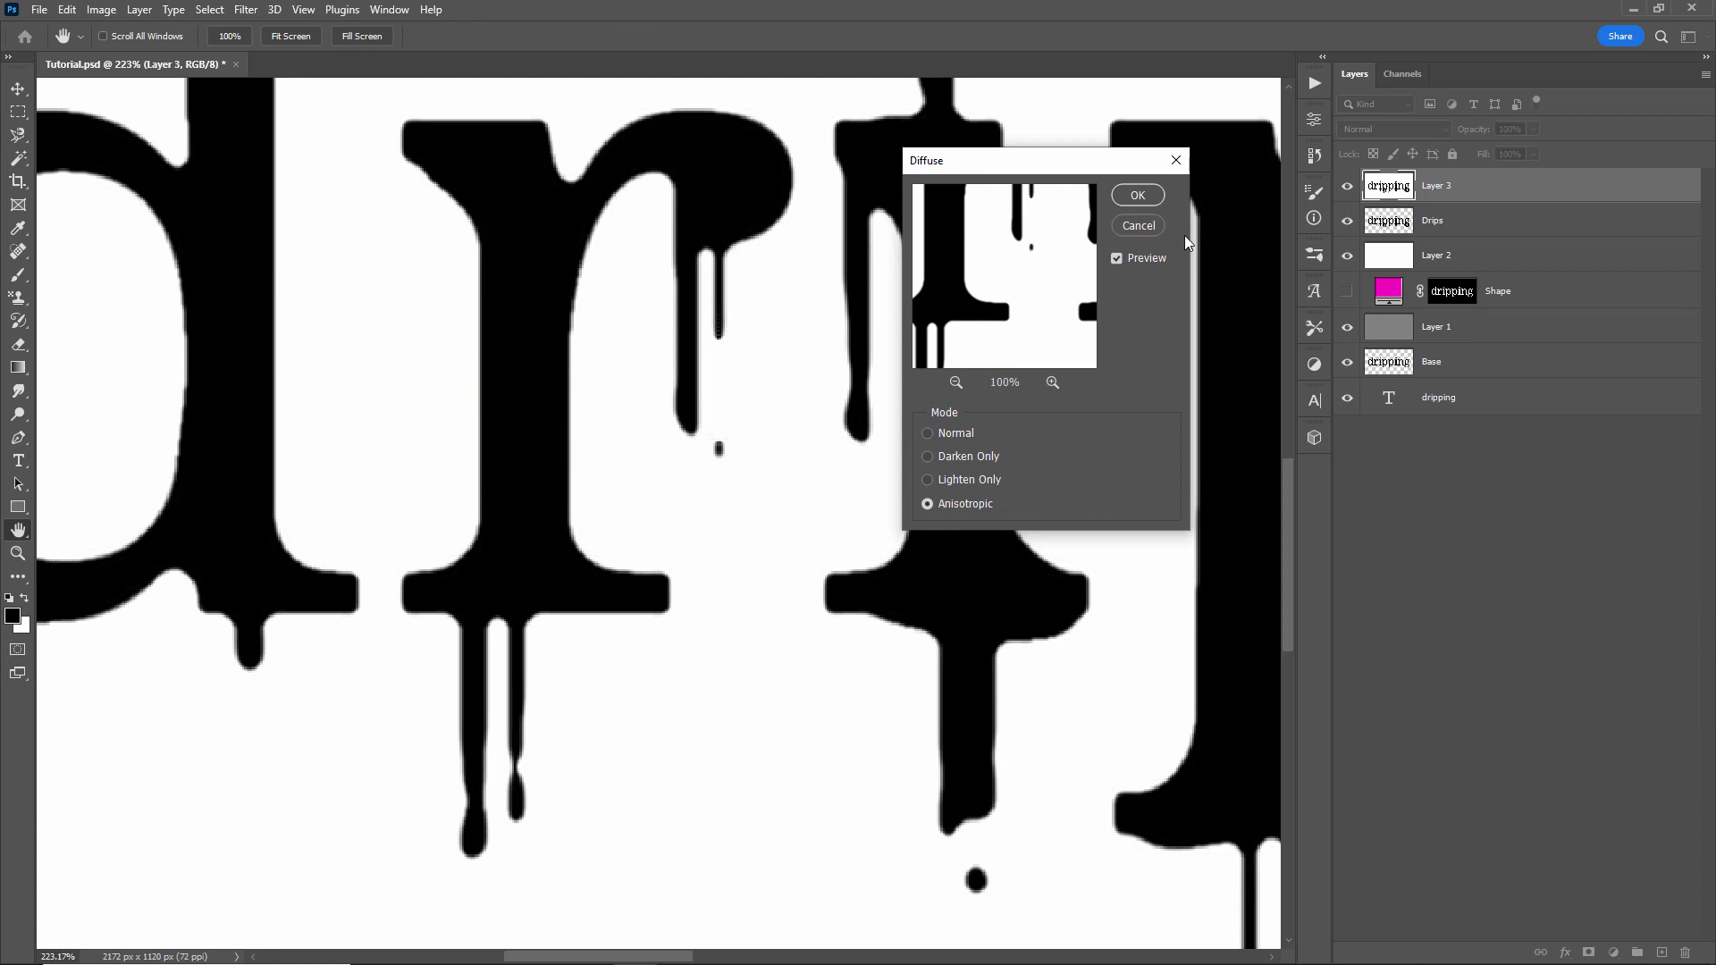
click(1137, 195)
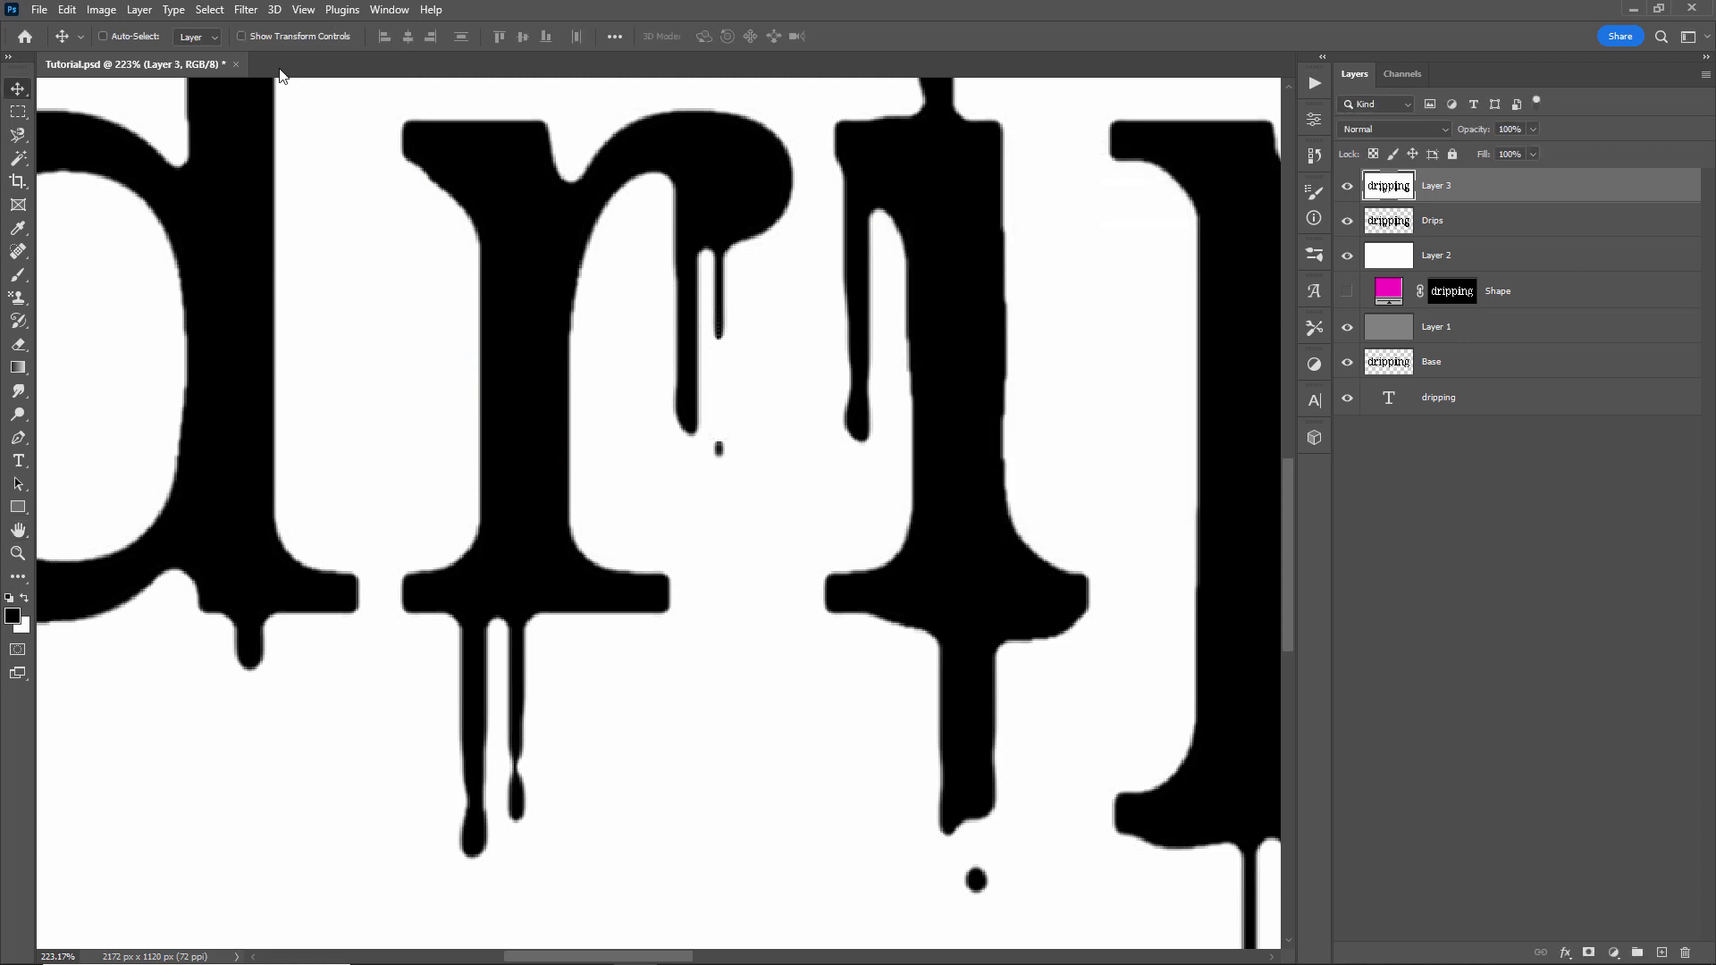
- Repeat the Diffuse filter on the merged lettering layer and save the document
click(240, 11)
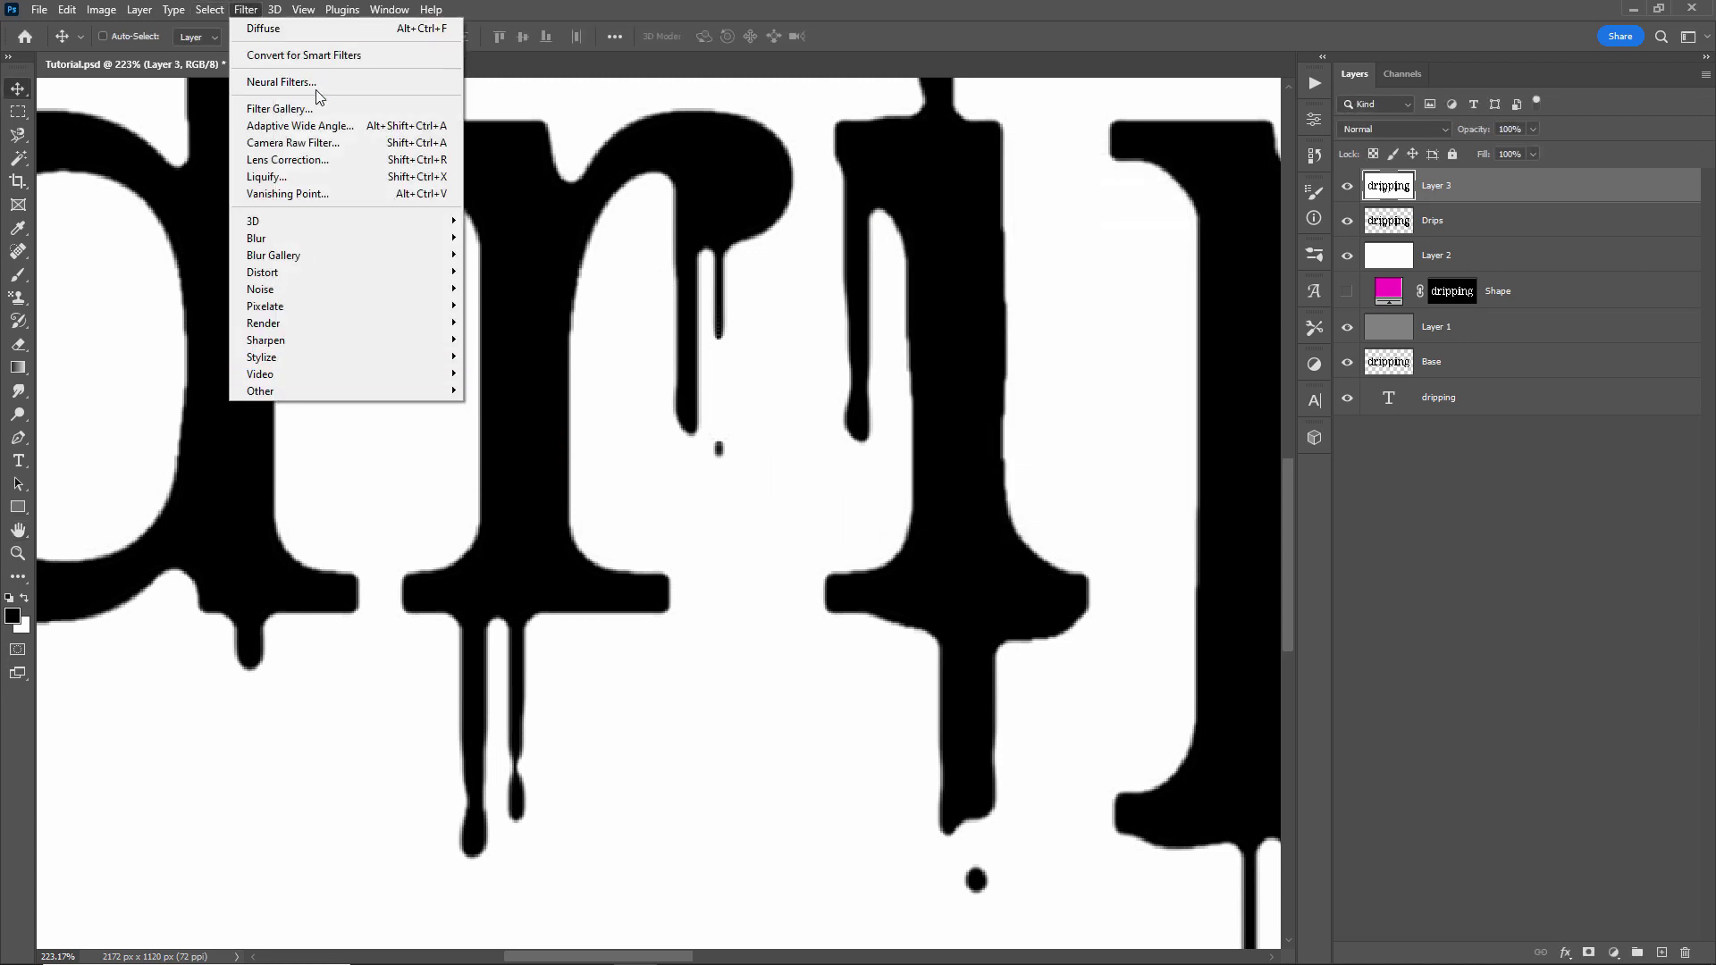
click(306, 29)
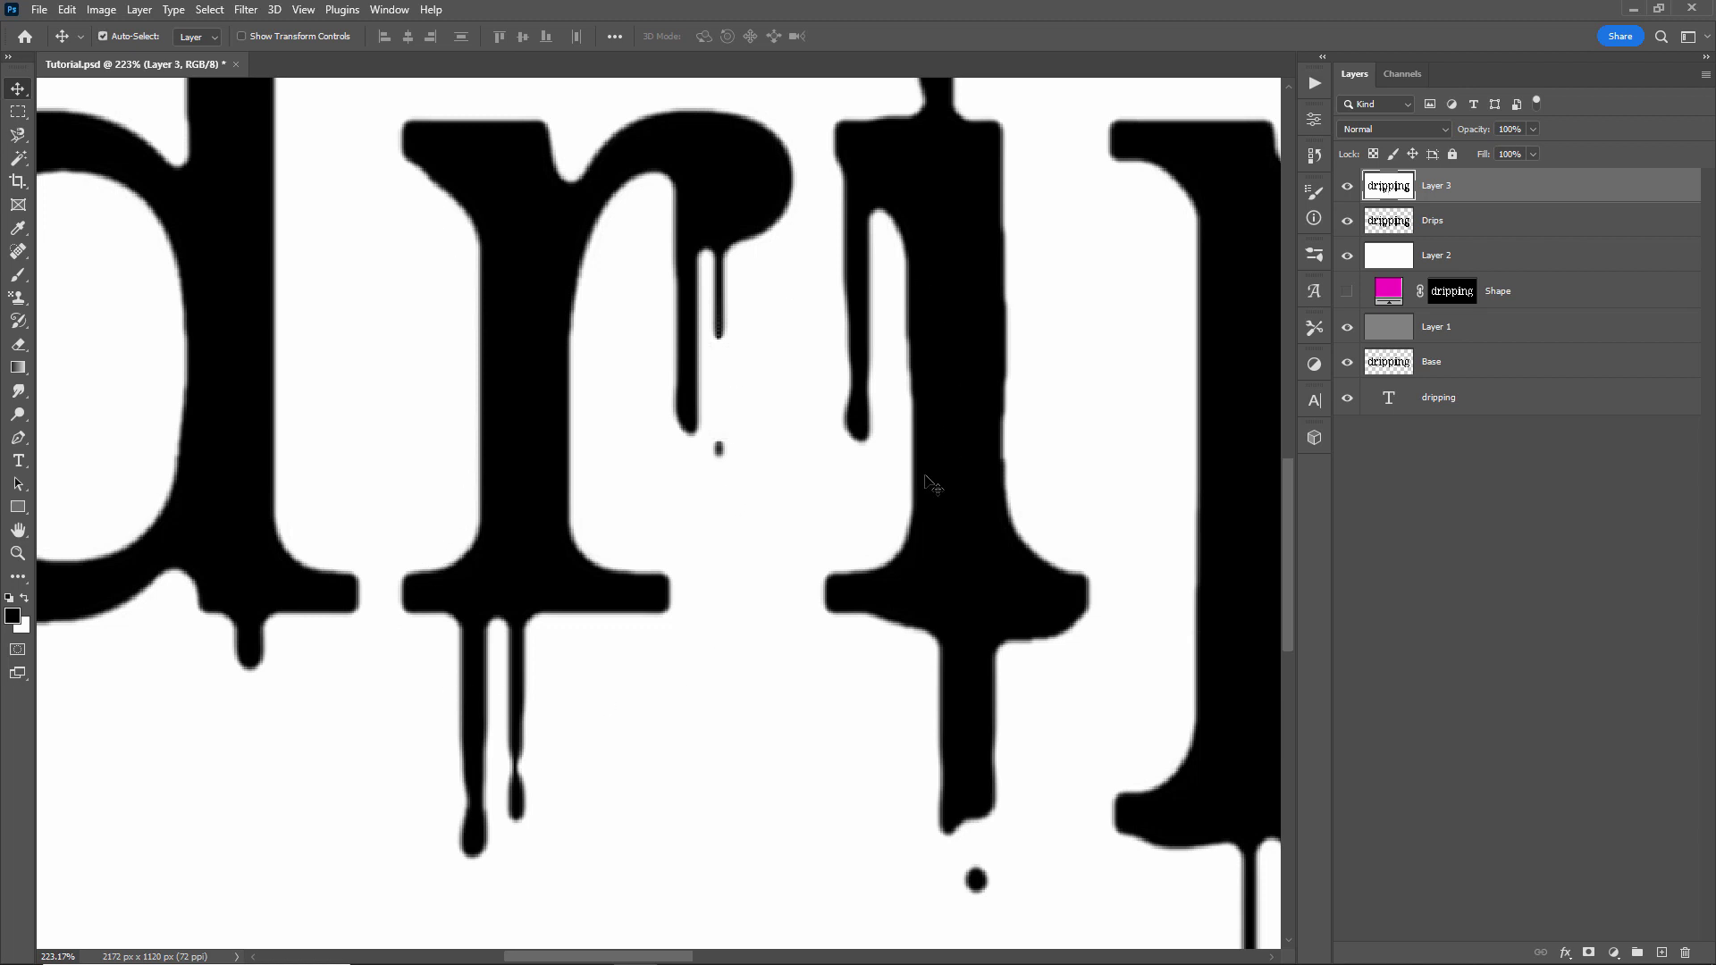
key(ctrl+0)
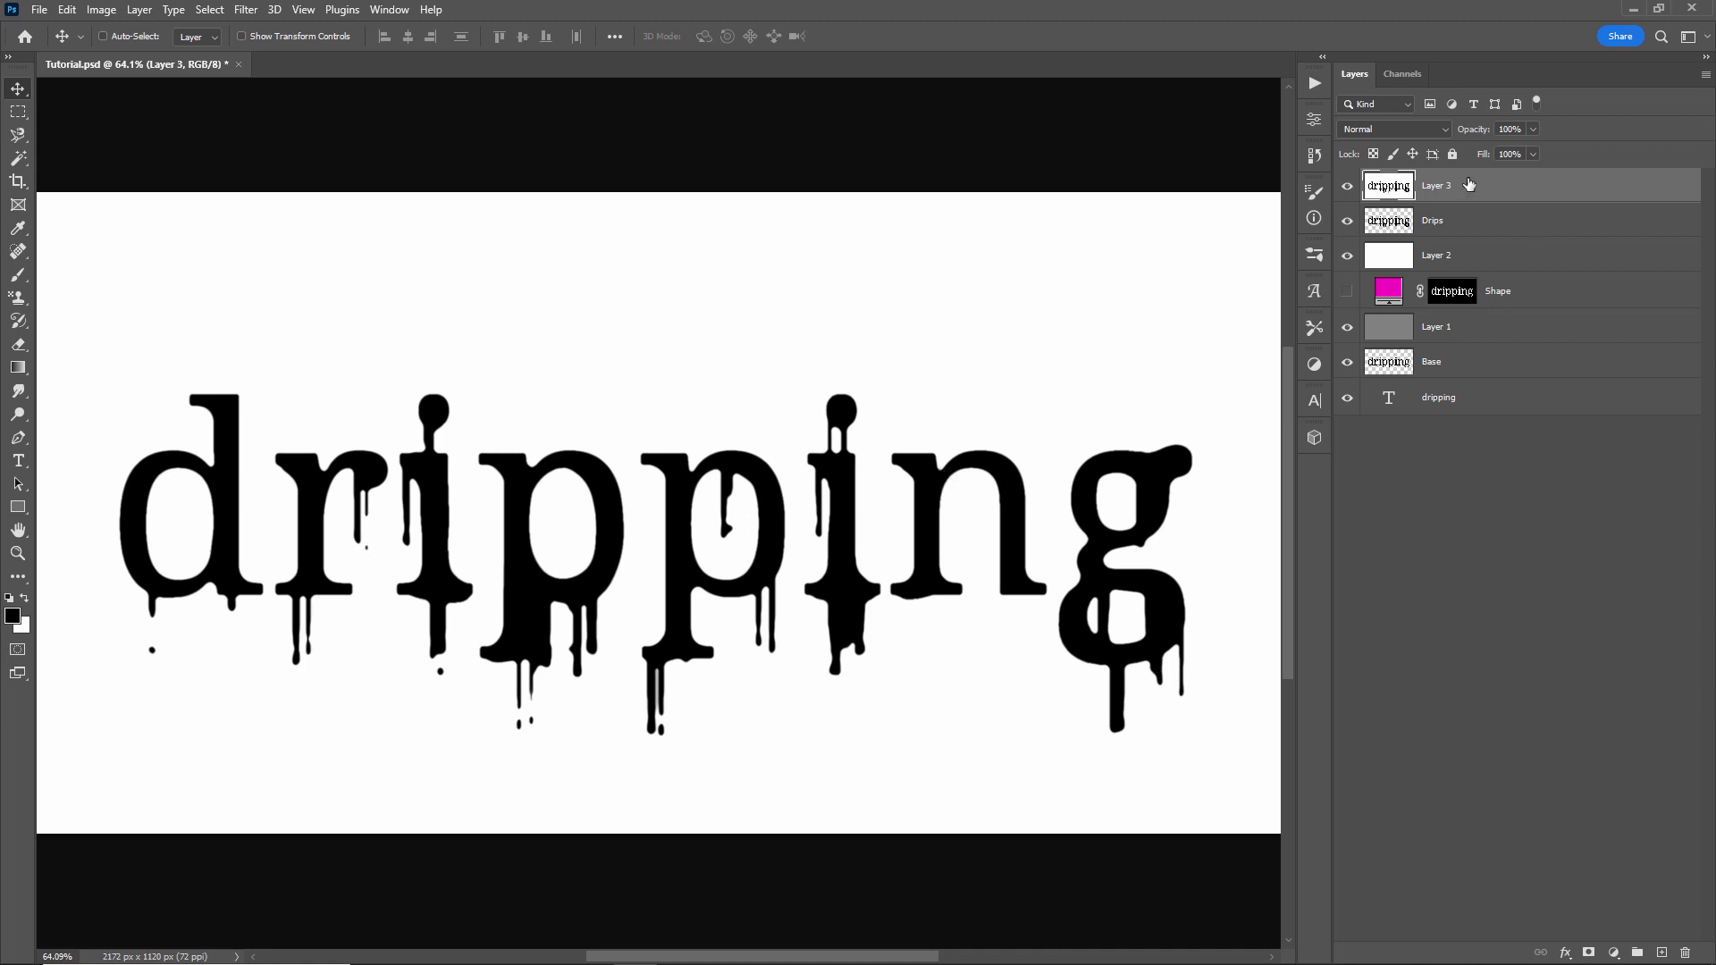
key(ctrl+s)
- Examine the Shape layer's mask on its own and return to Layer 3
click(1468, 297)
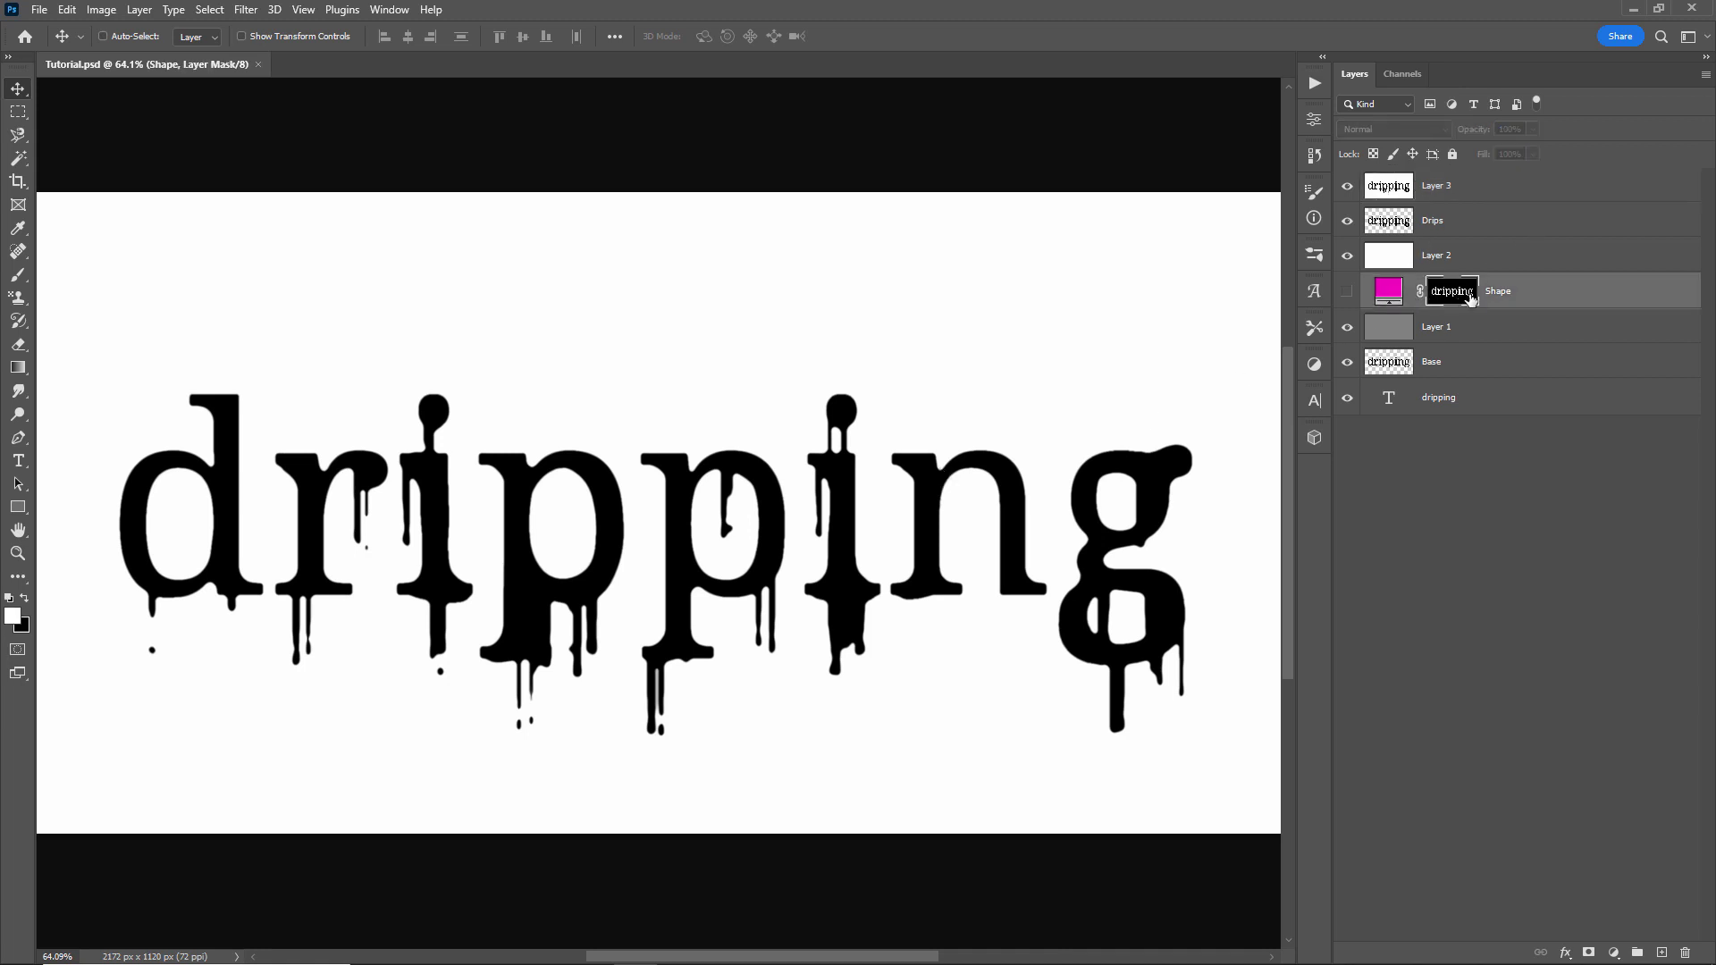
alt+click(1455, 297)
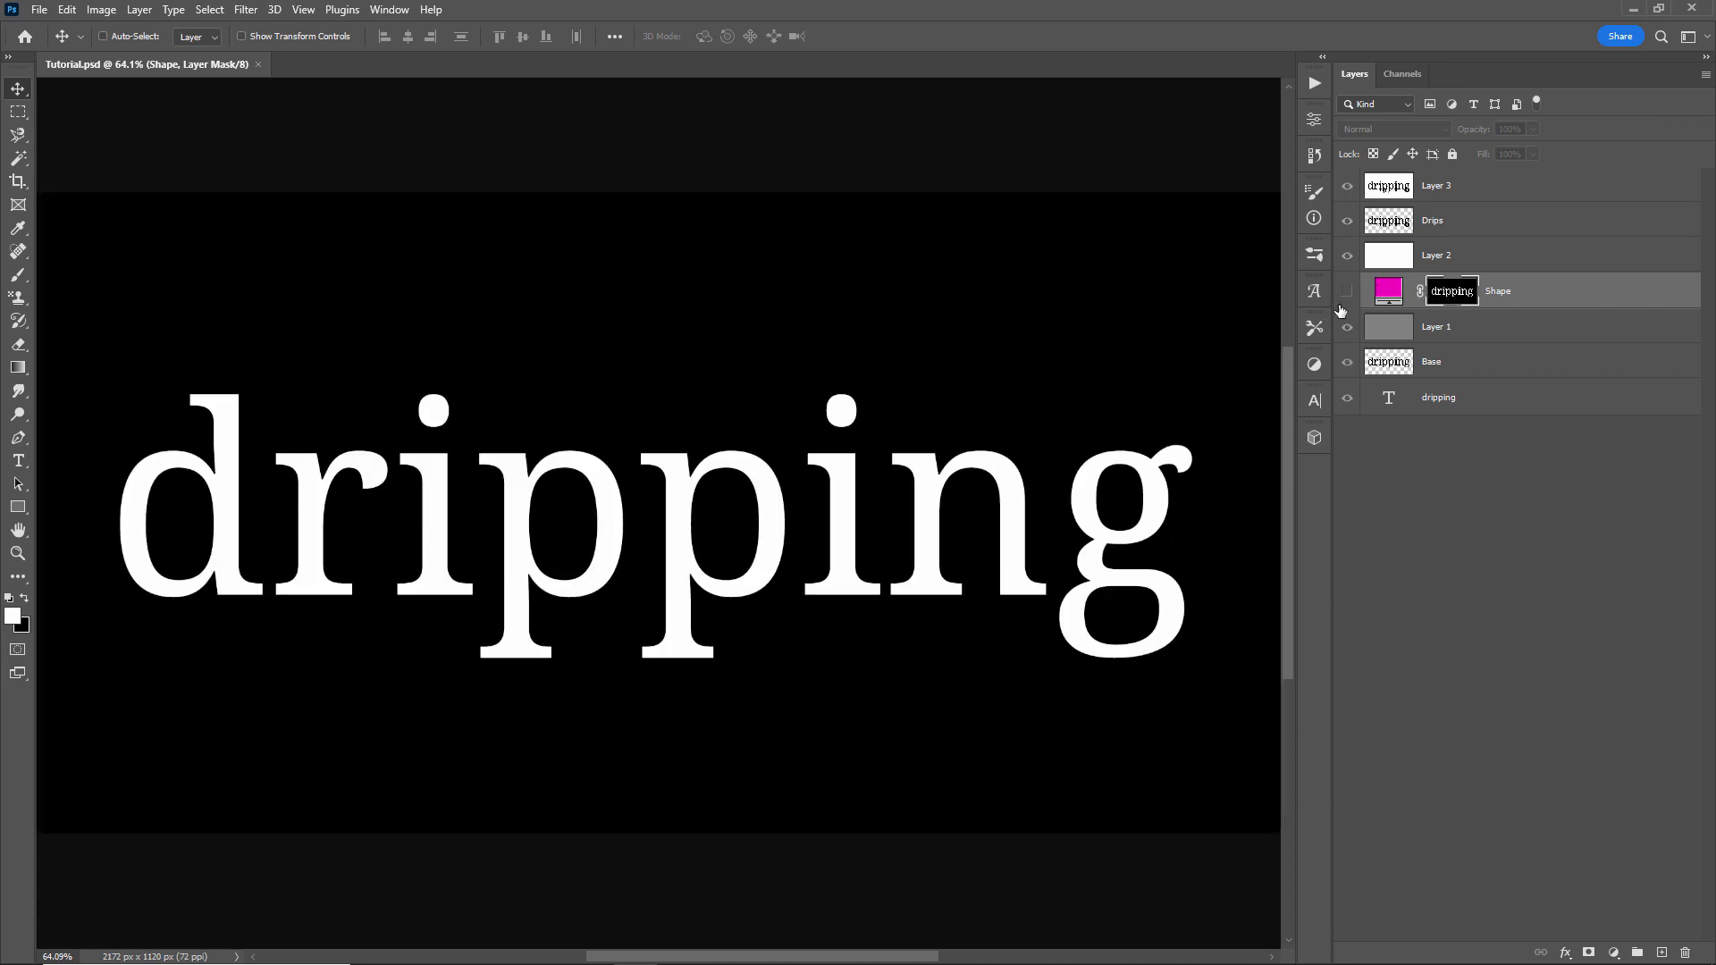
click(1389, 295)
click(1458, 300)
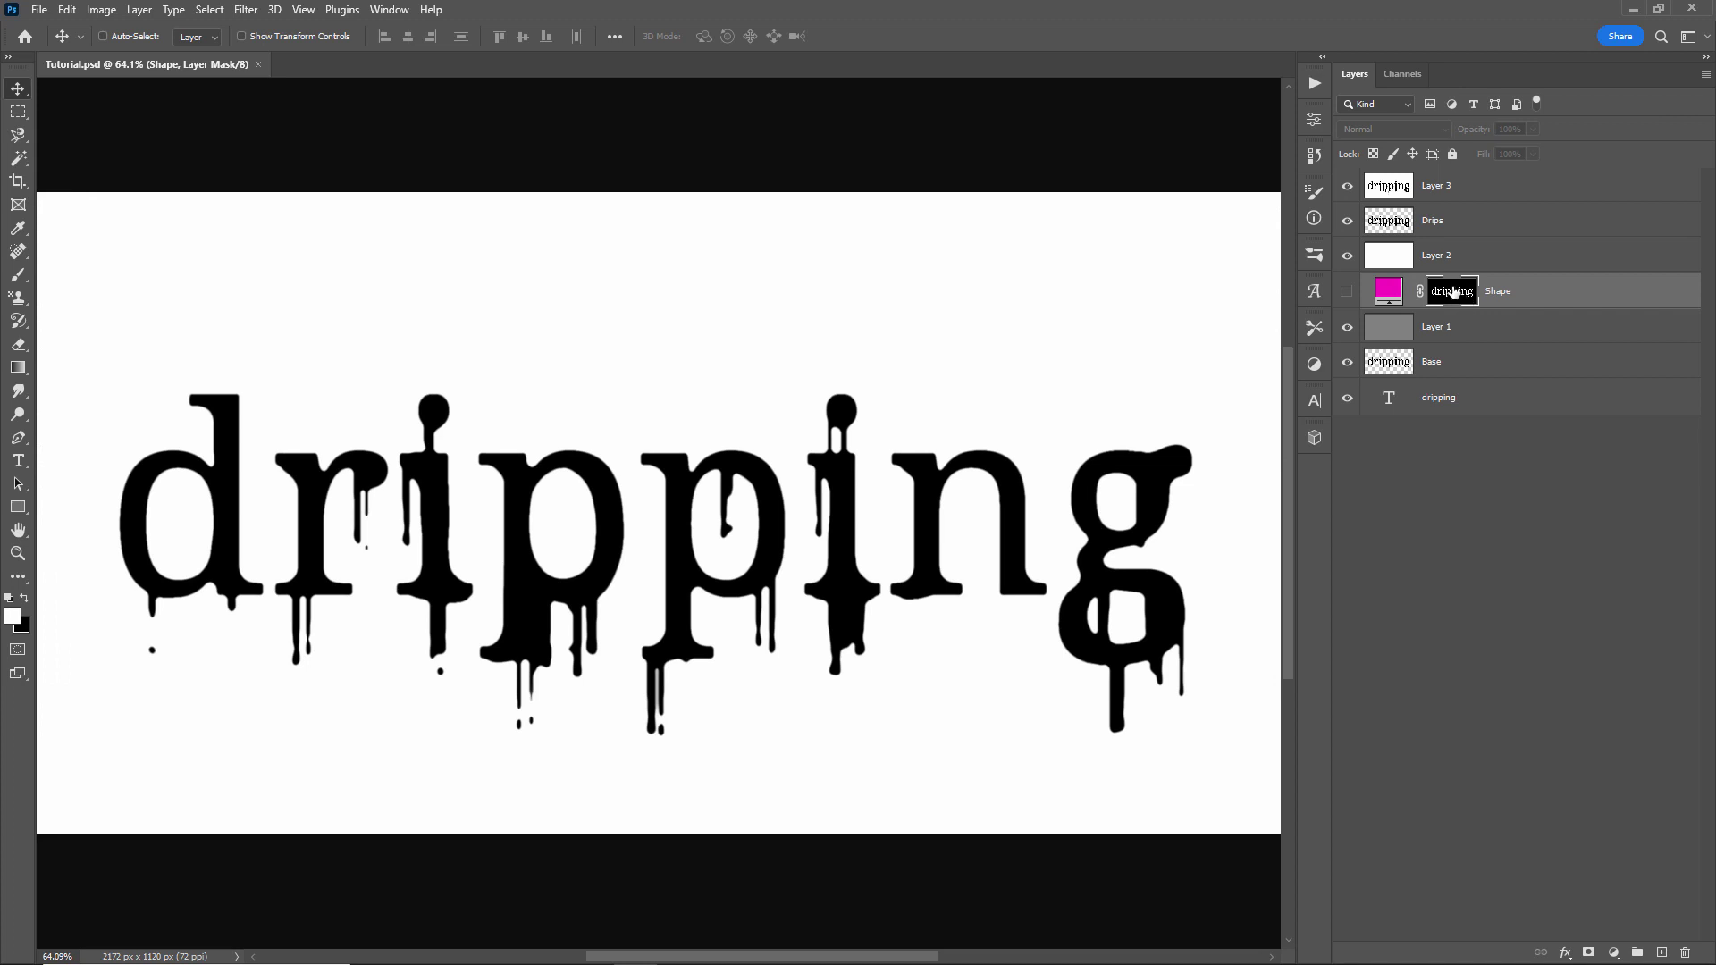
click(1436, 197)
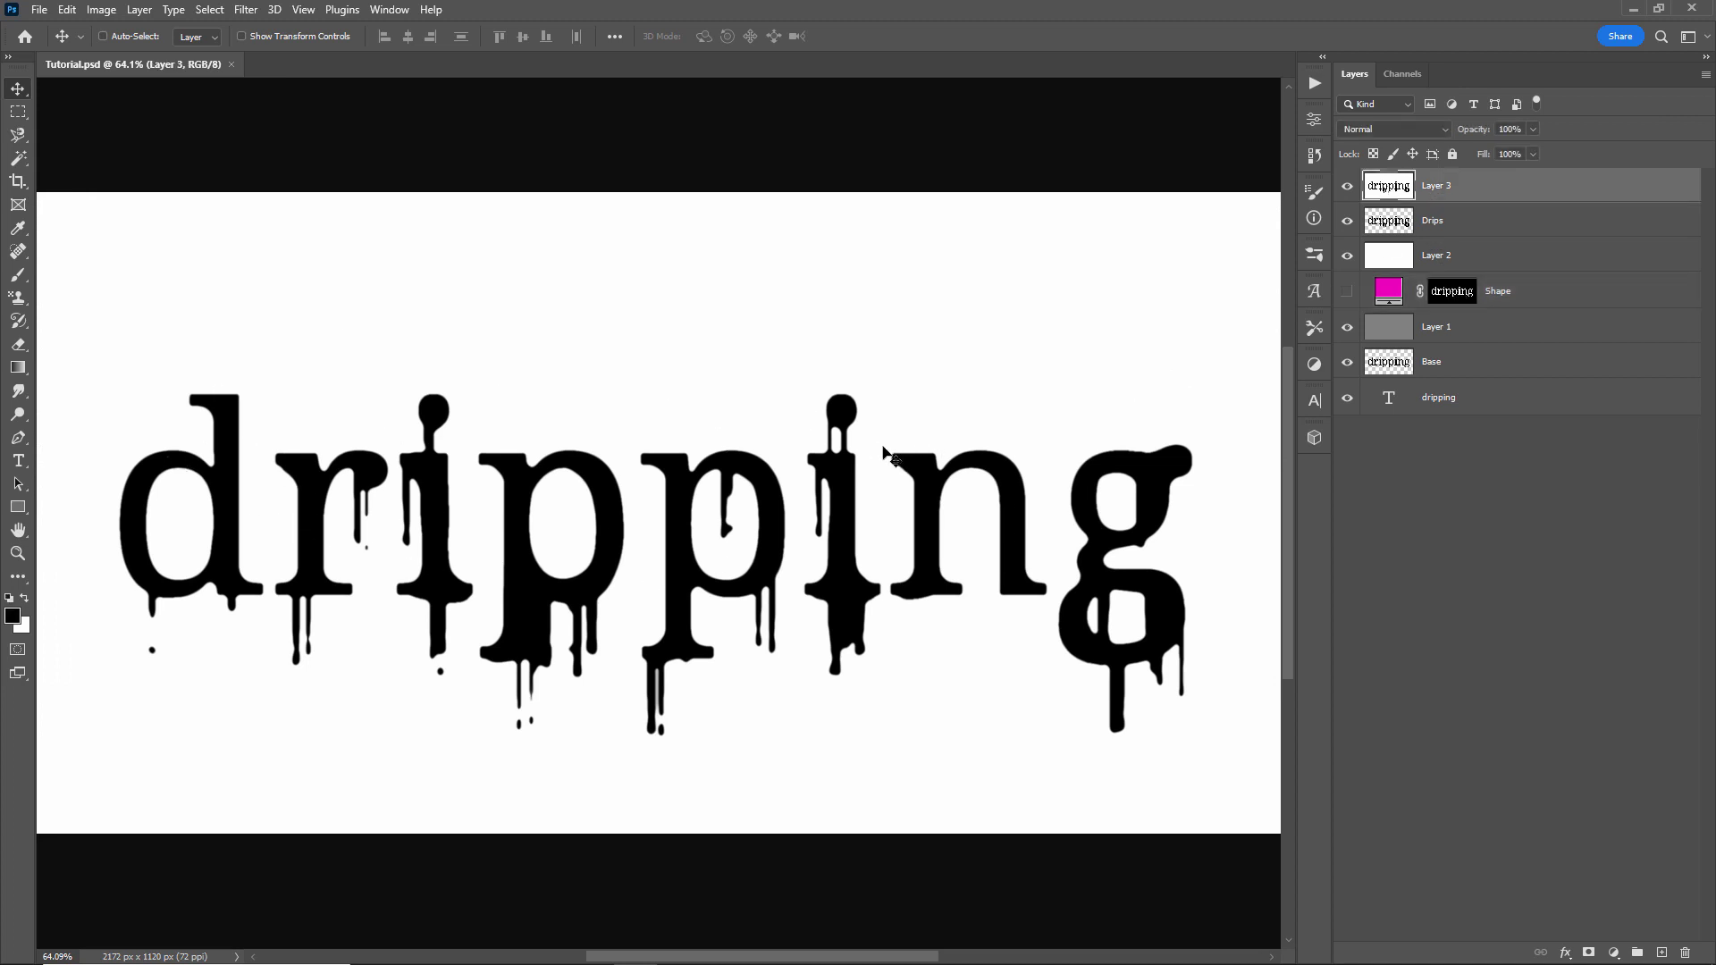
- Delete the Drips layer and white Layer 2, and remove the old layer mask from the redisplayed Shape layer
click(1492, 224)
key(Delete)
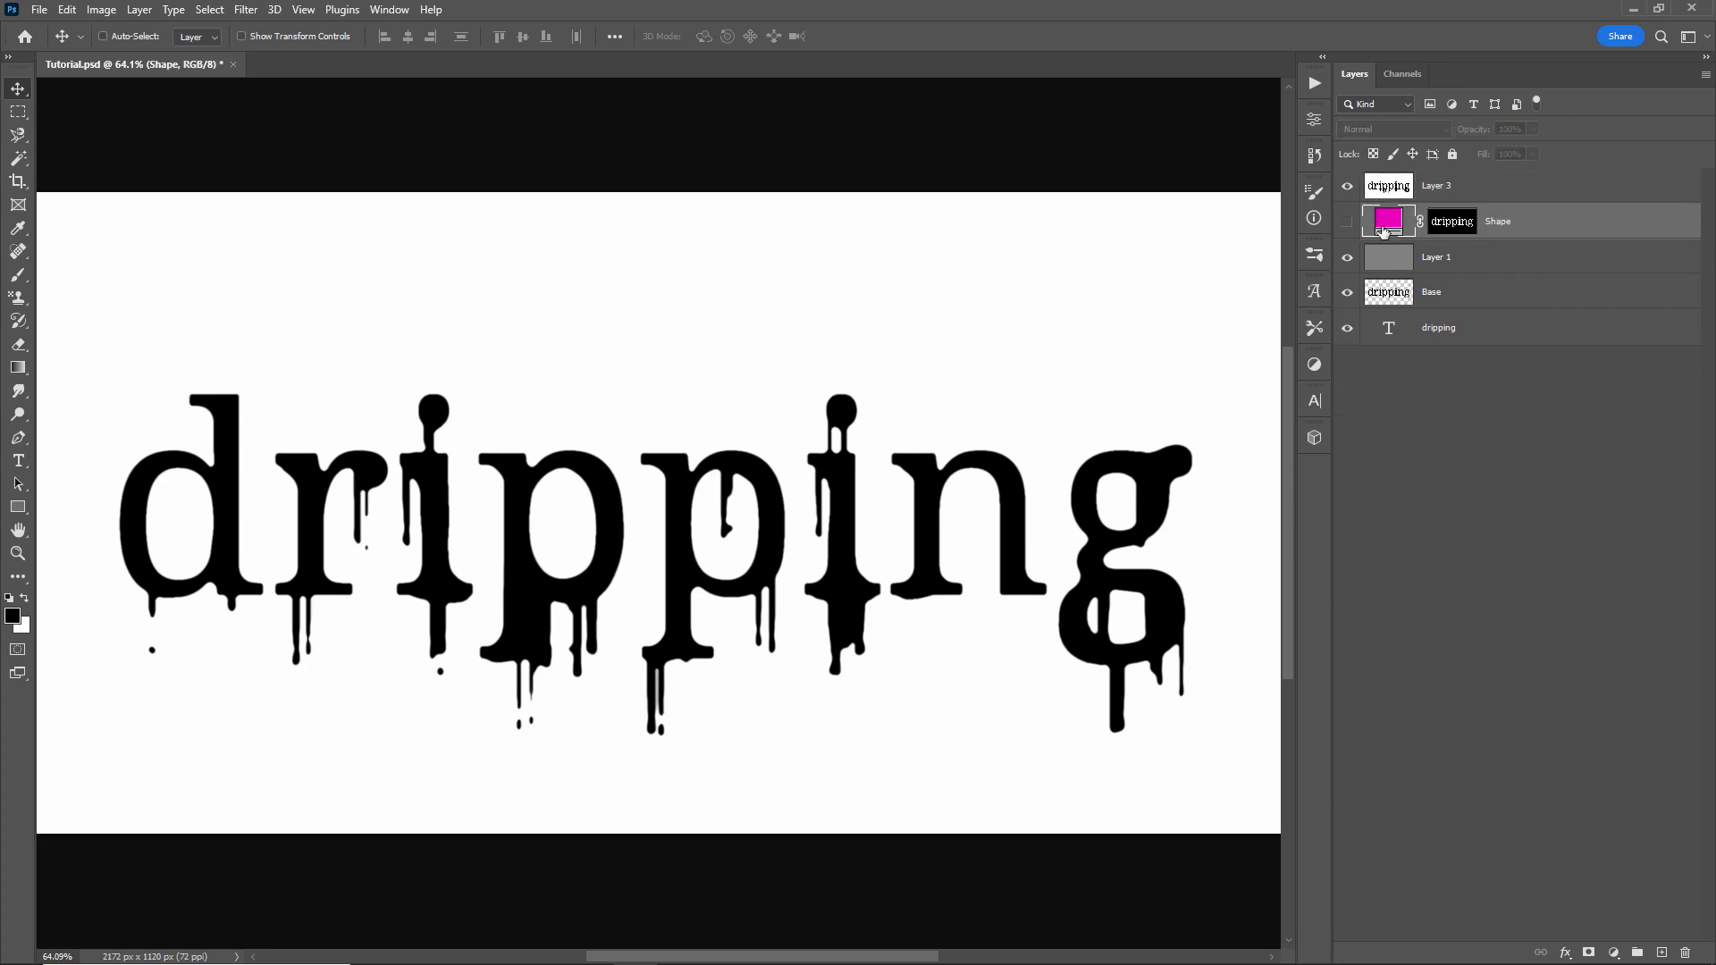
click(1346, 223)
click(1450, 225)
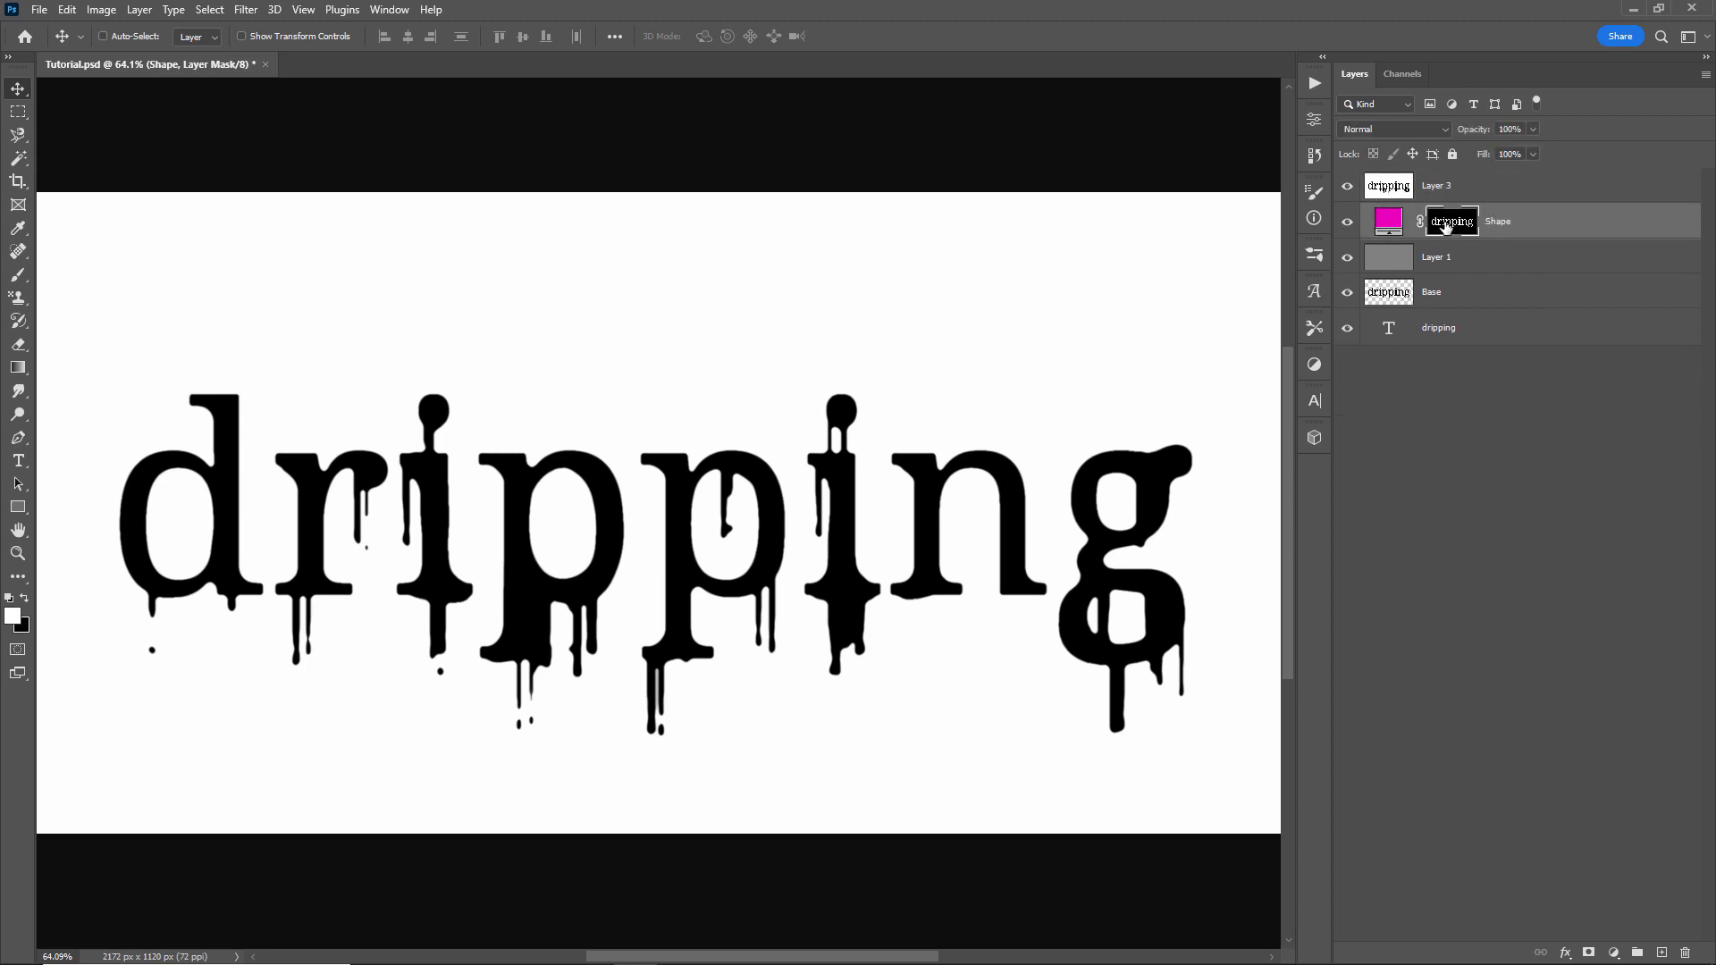
right_click(1446, 221)
click(1500, 254)
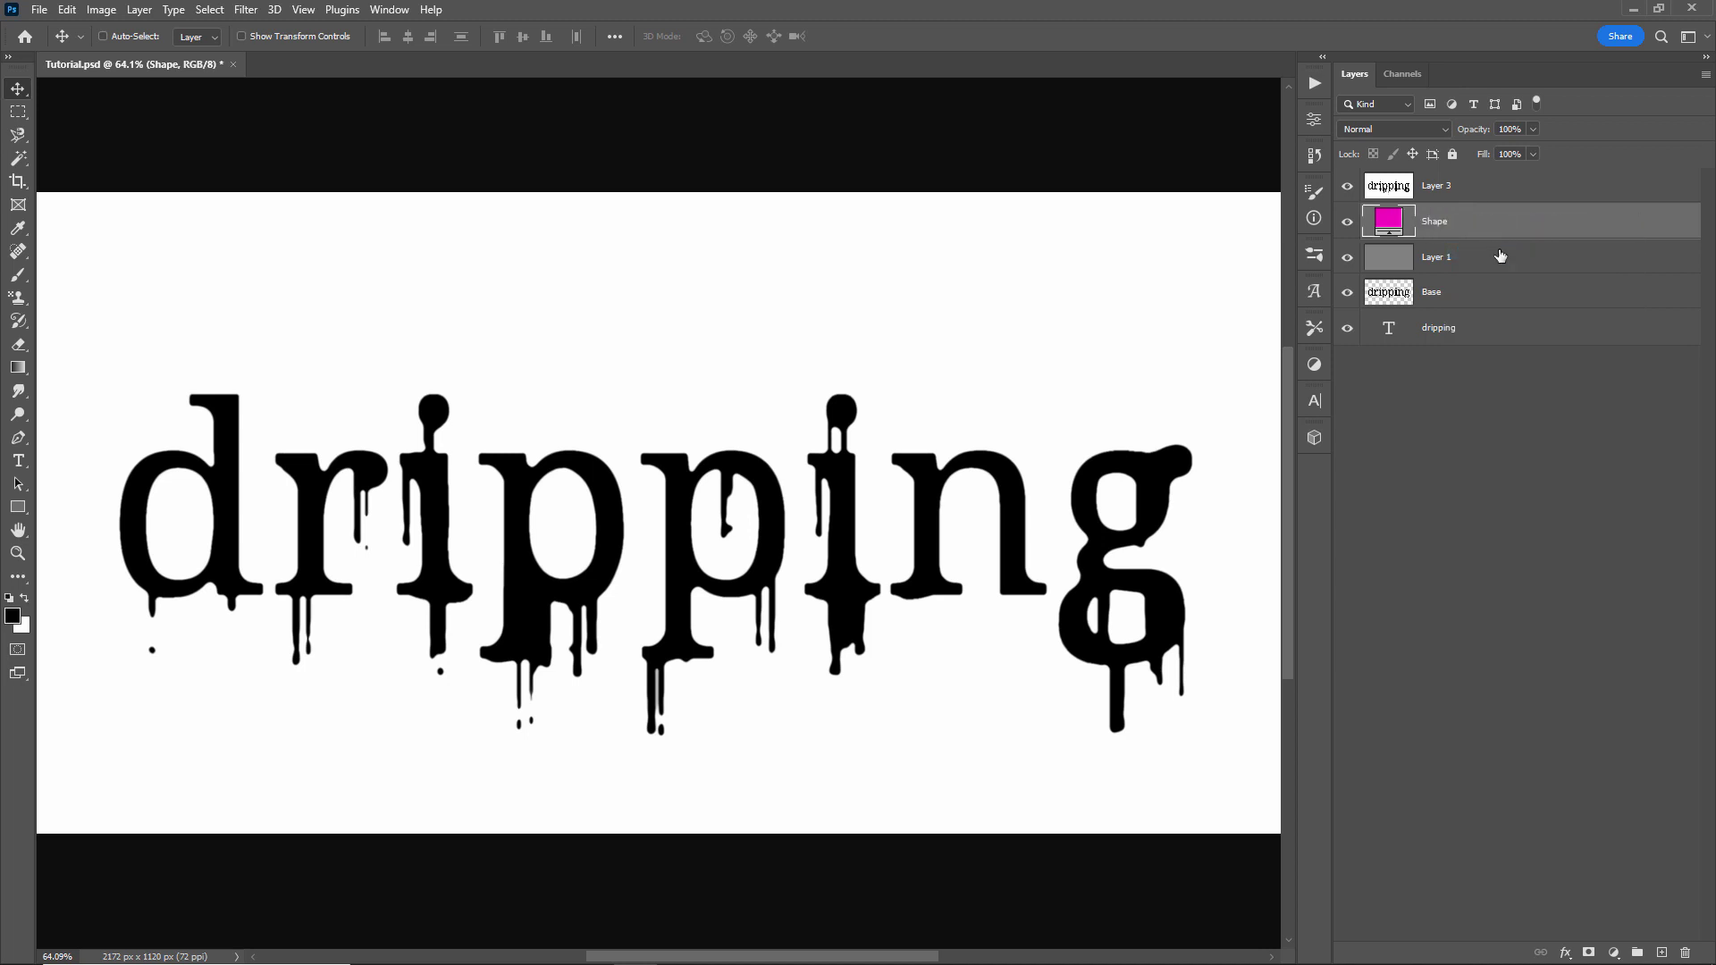
- Select the black dripping lettering on Layer 3 using Color Range with sampled colors and a fuzziness of 200
click(1444, 195)
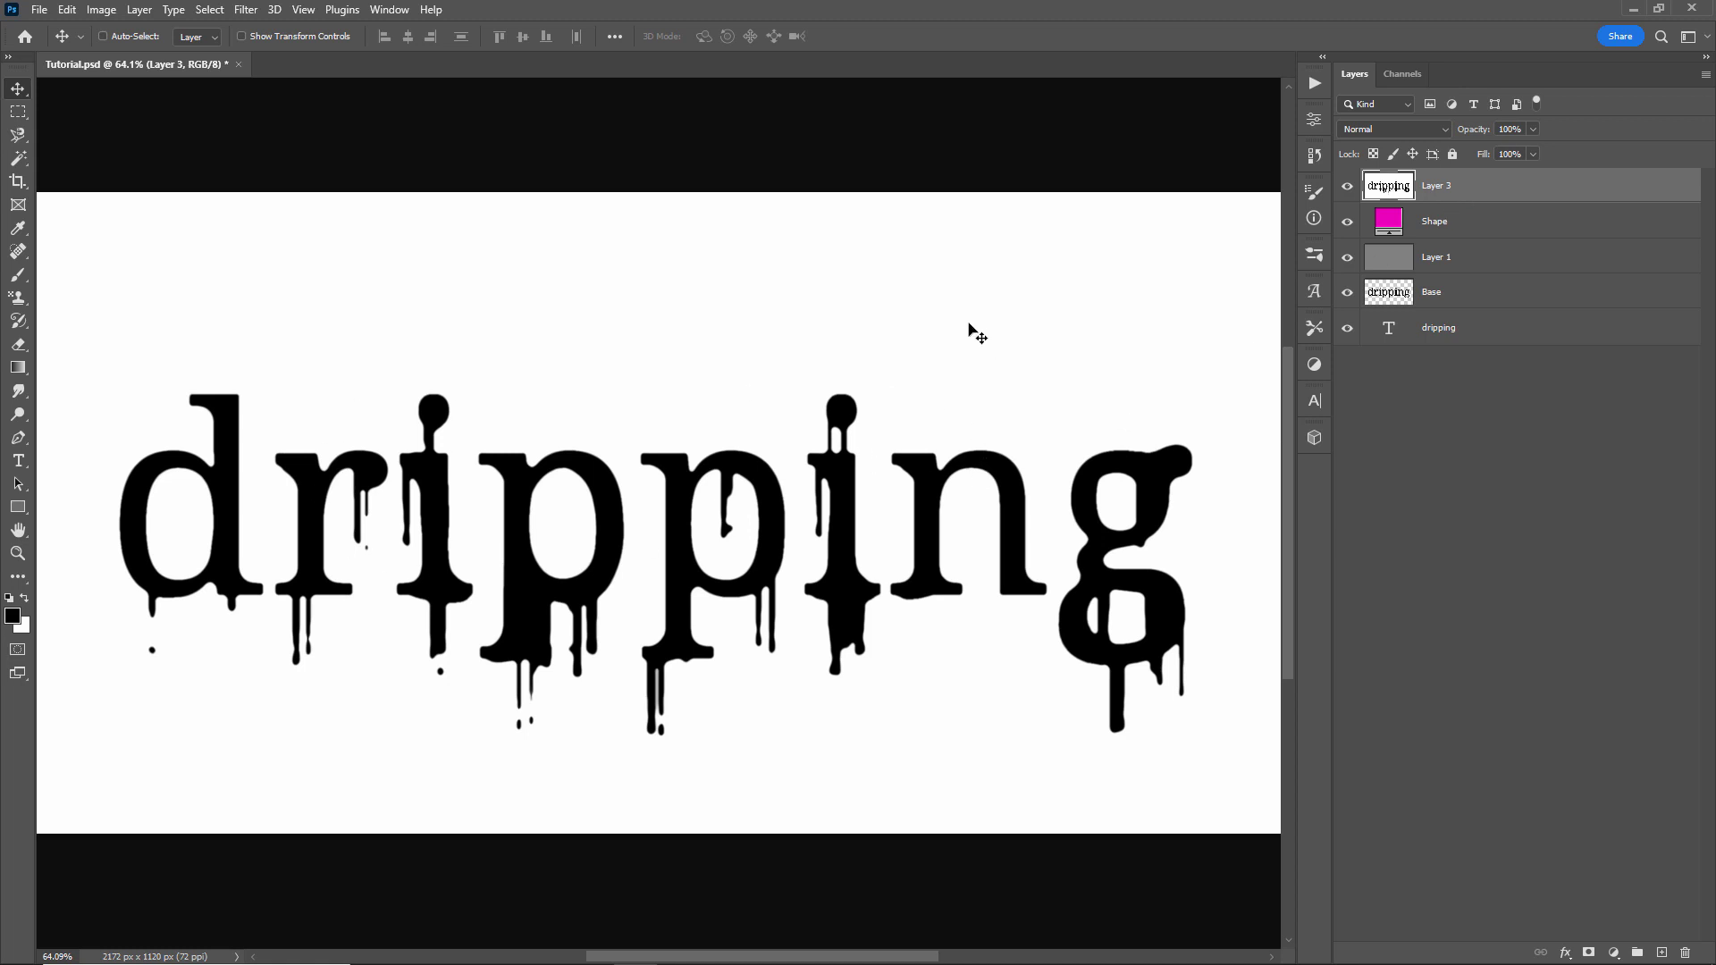
click(209, 9)
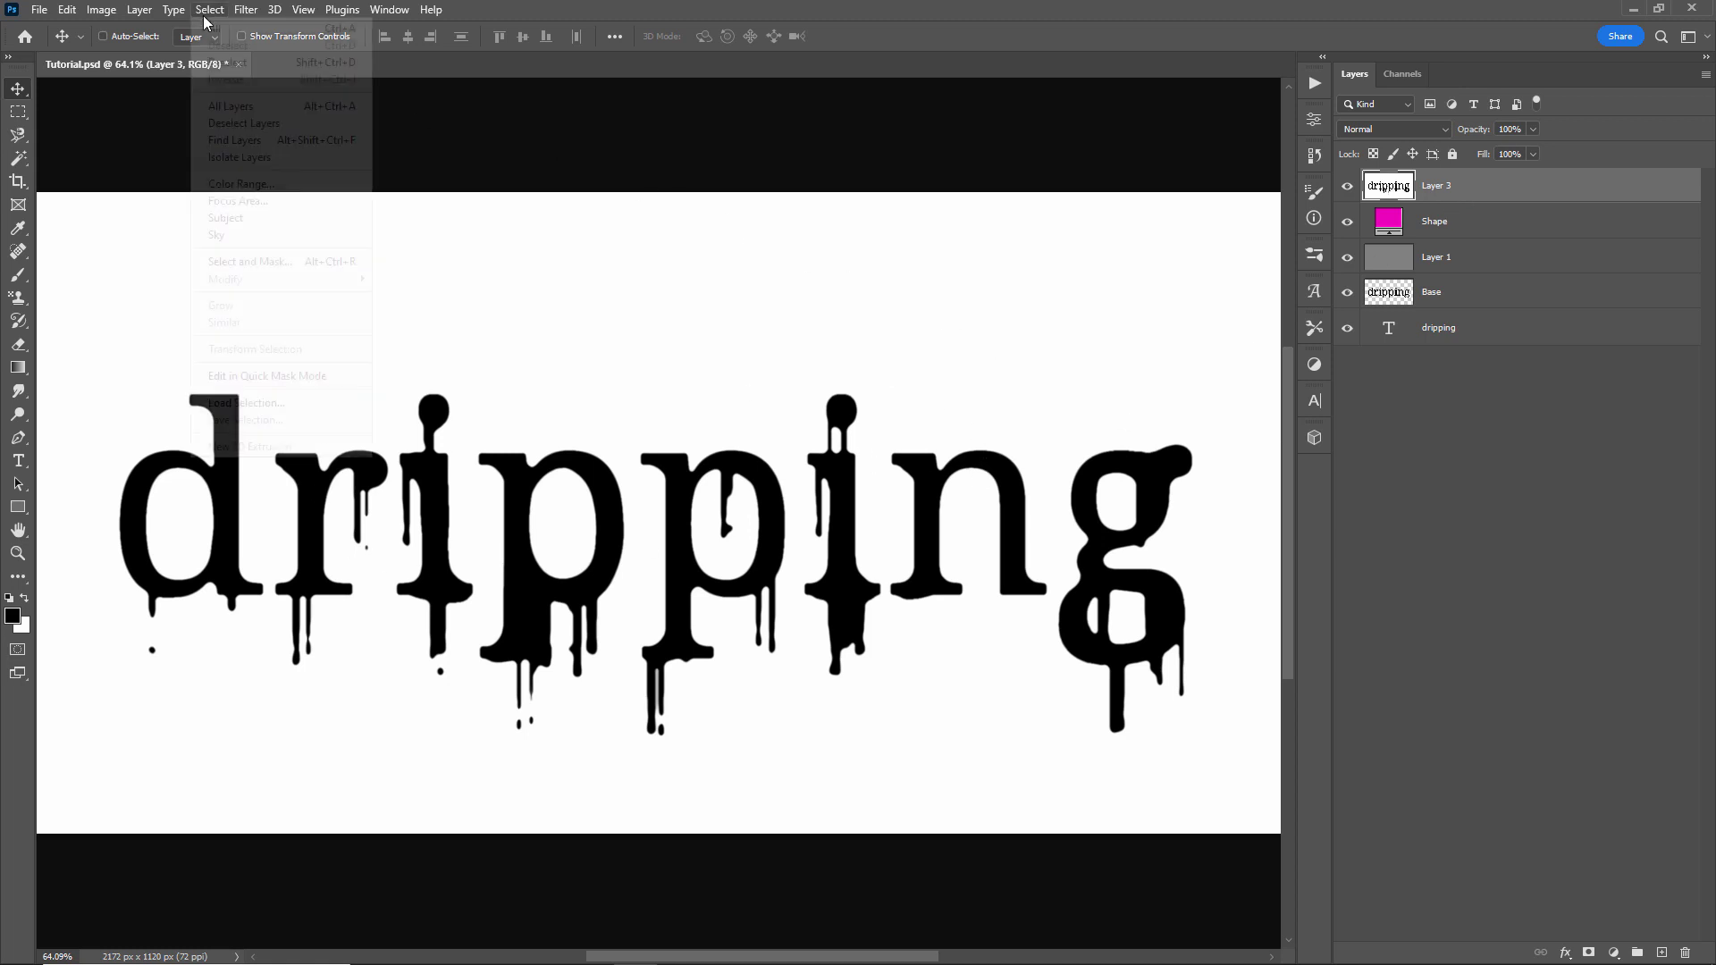
click(256, 183)
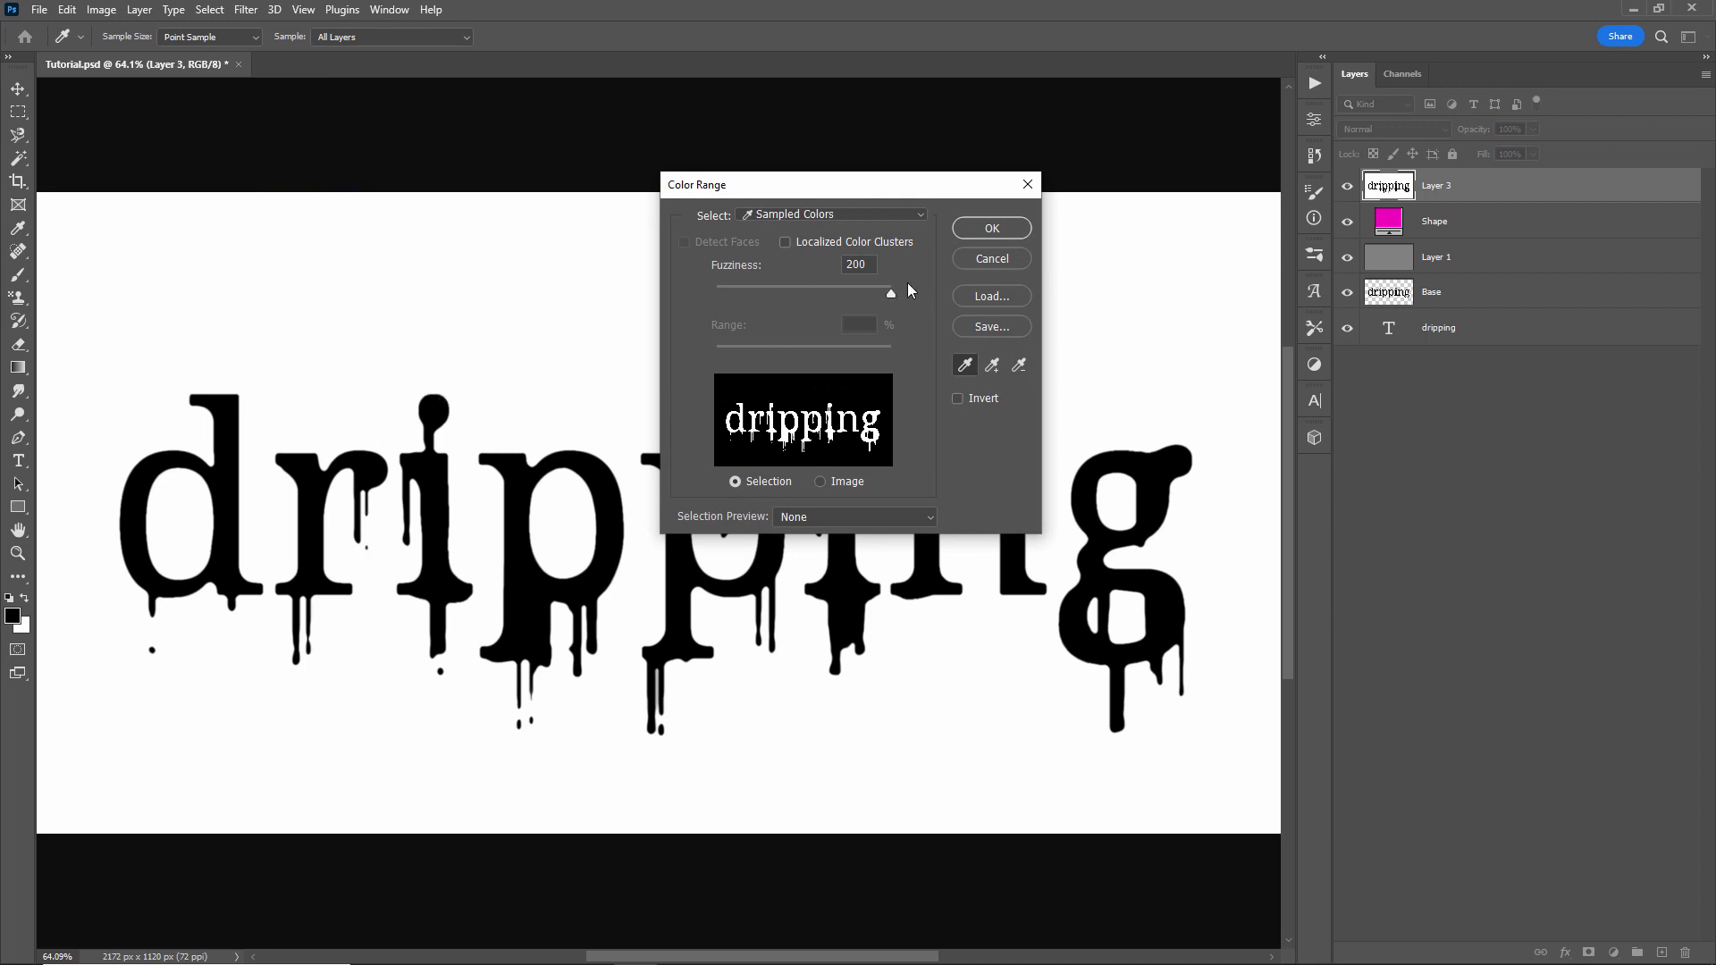
click(990, 229)
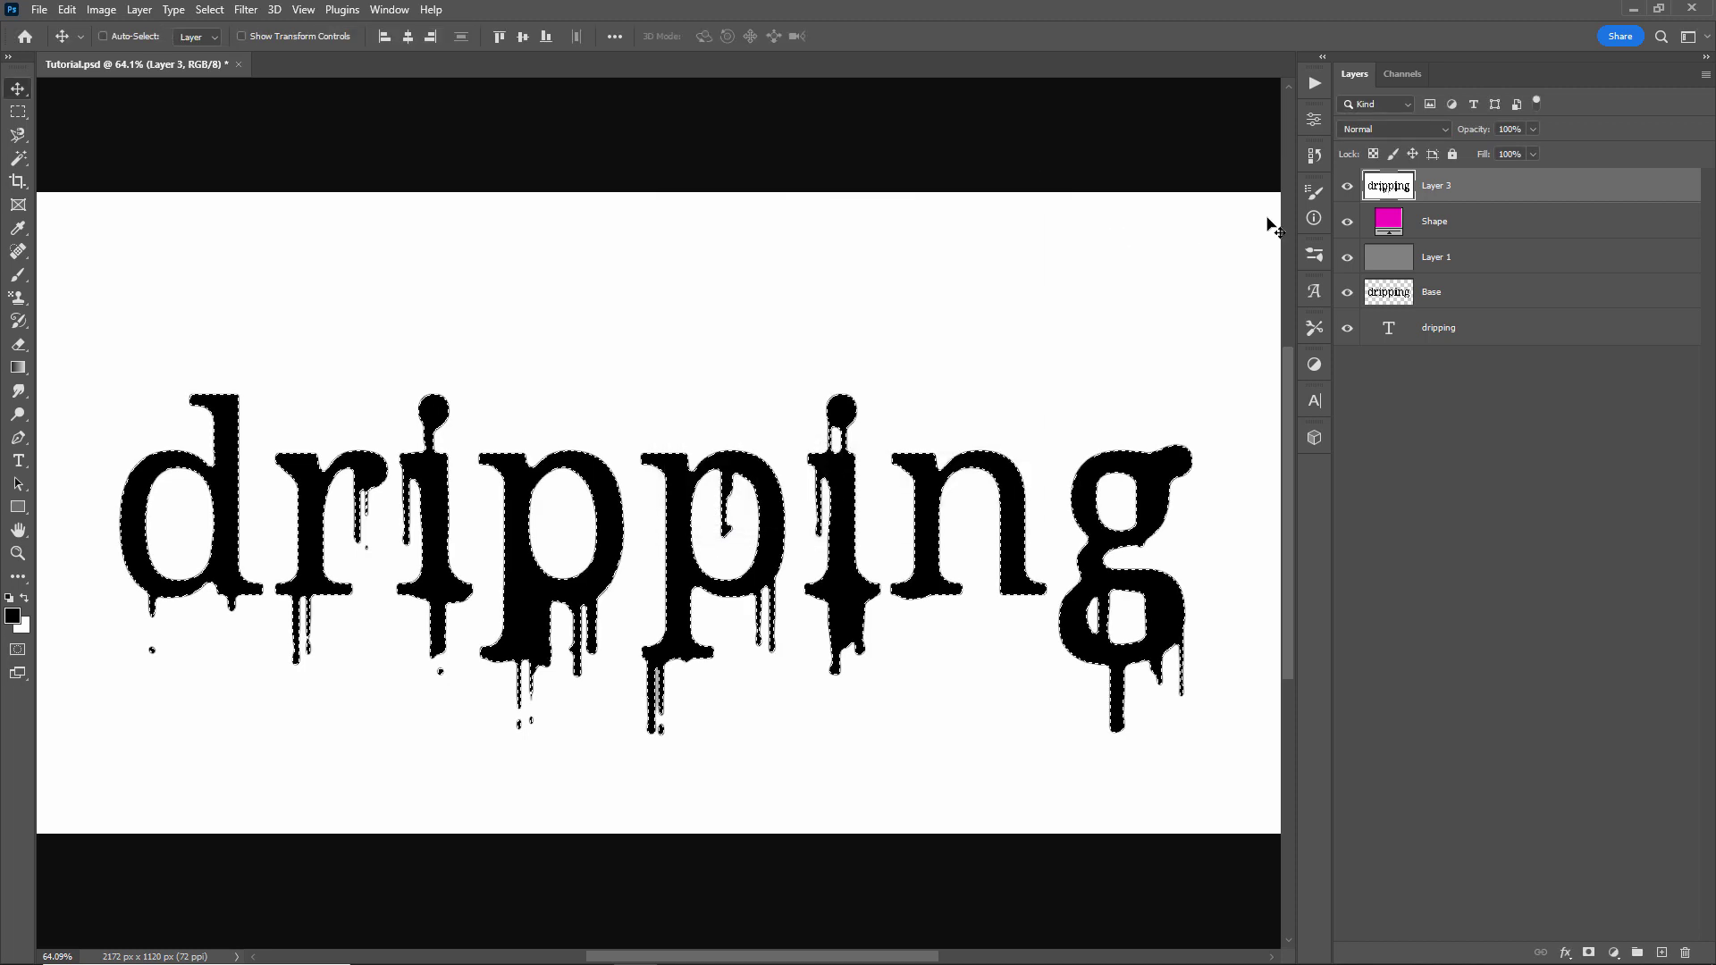
- Hide Layer 3 and mask the magenta Shape layer with the dripping lettering selection
click(1347, 185)
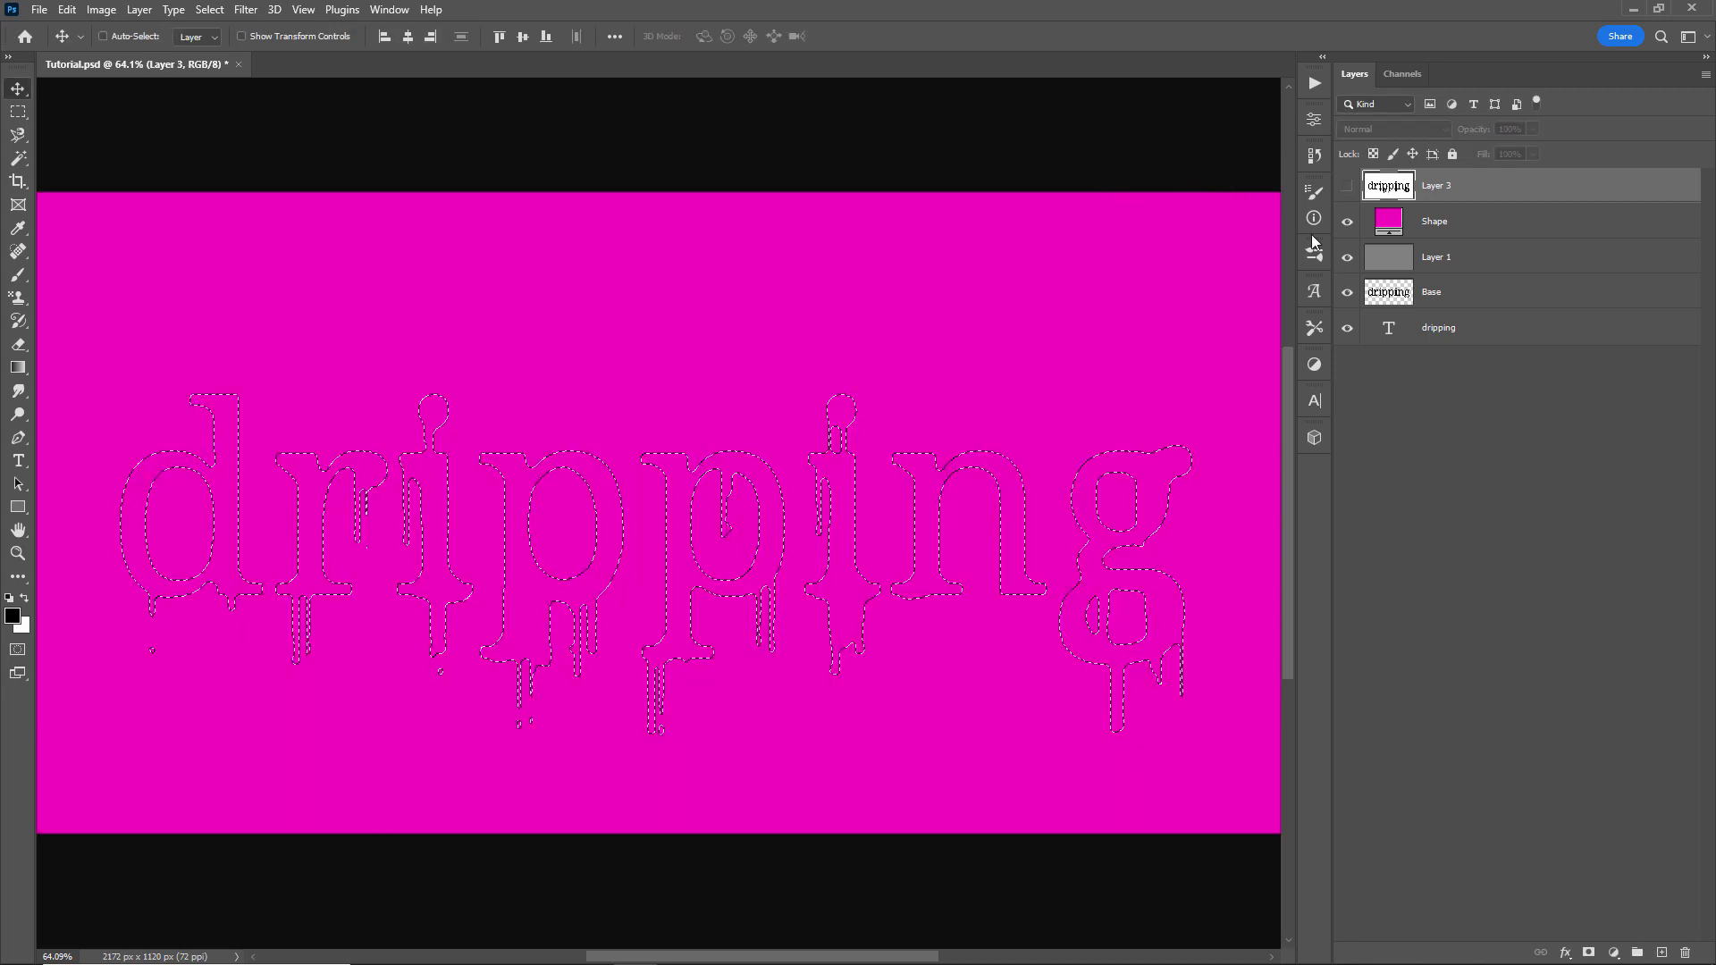
click(1367, 224)
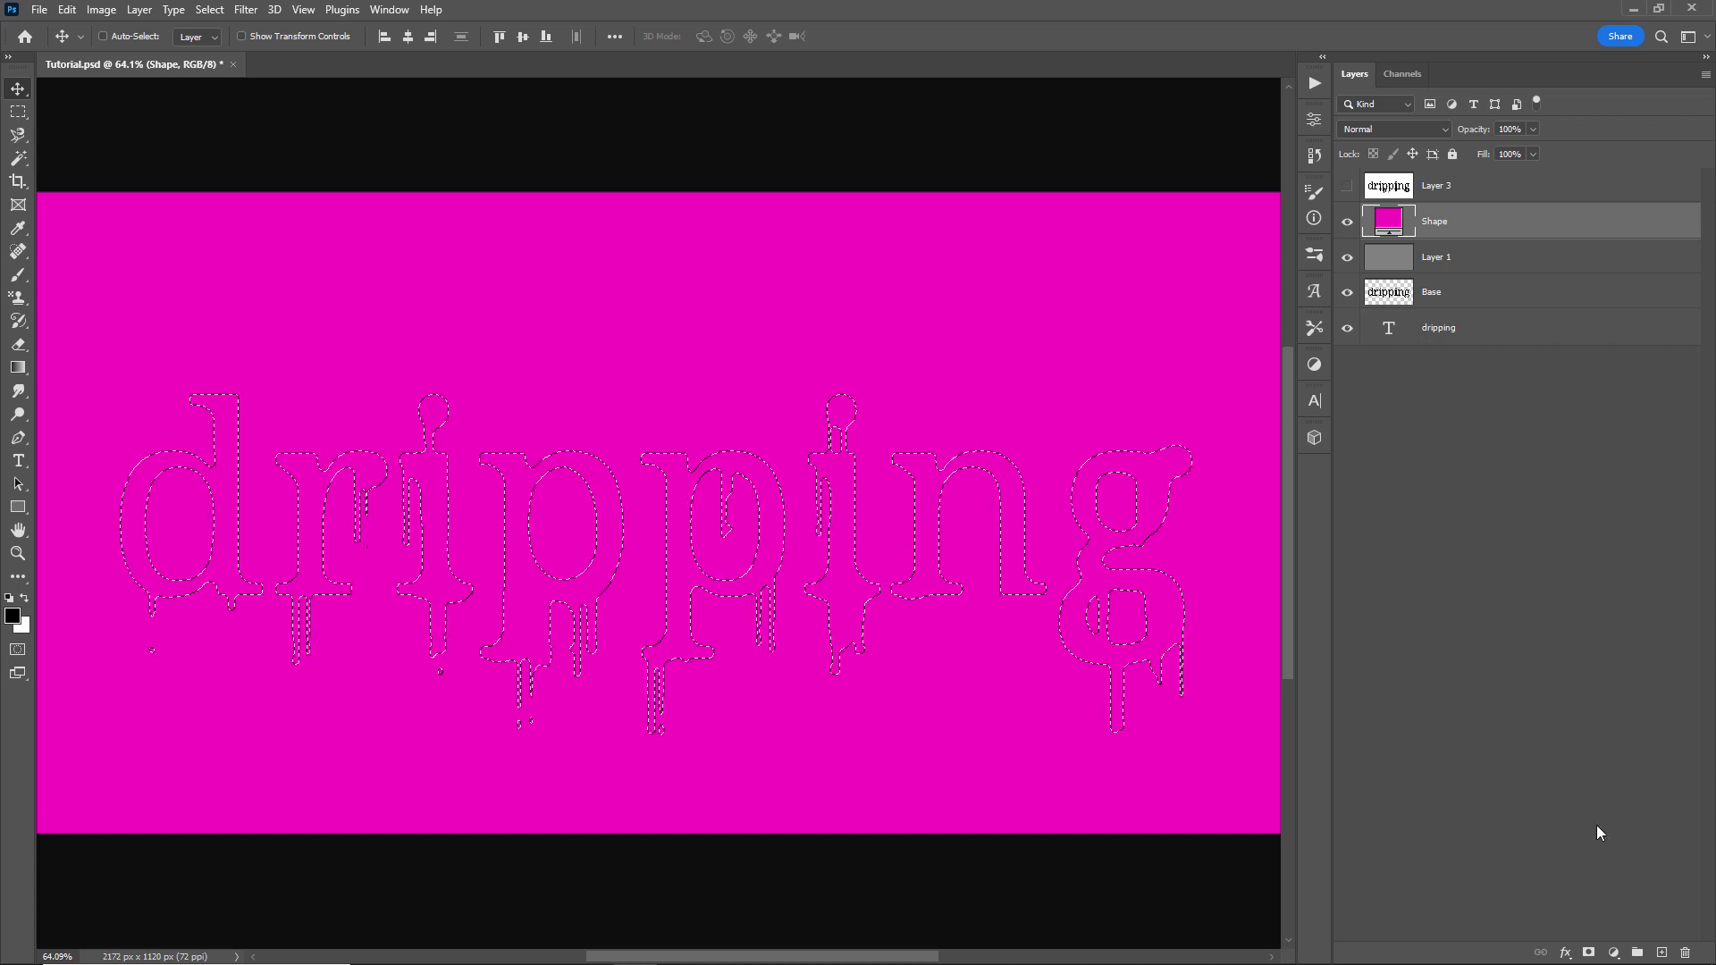
click(1589, 951)
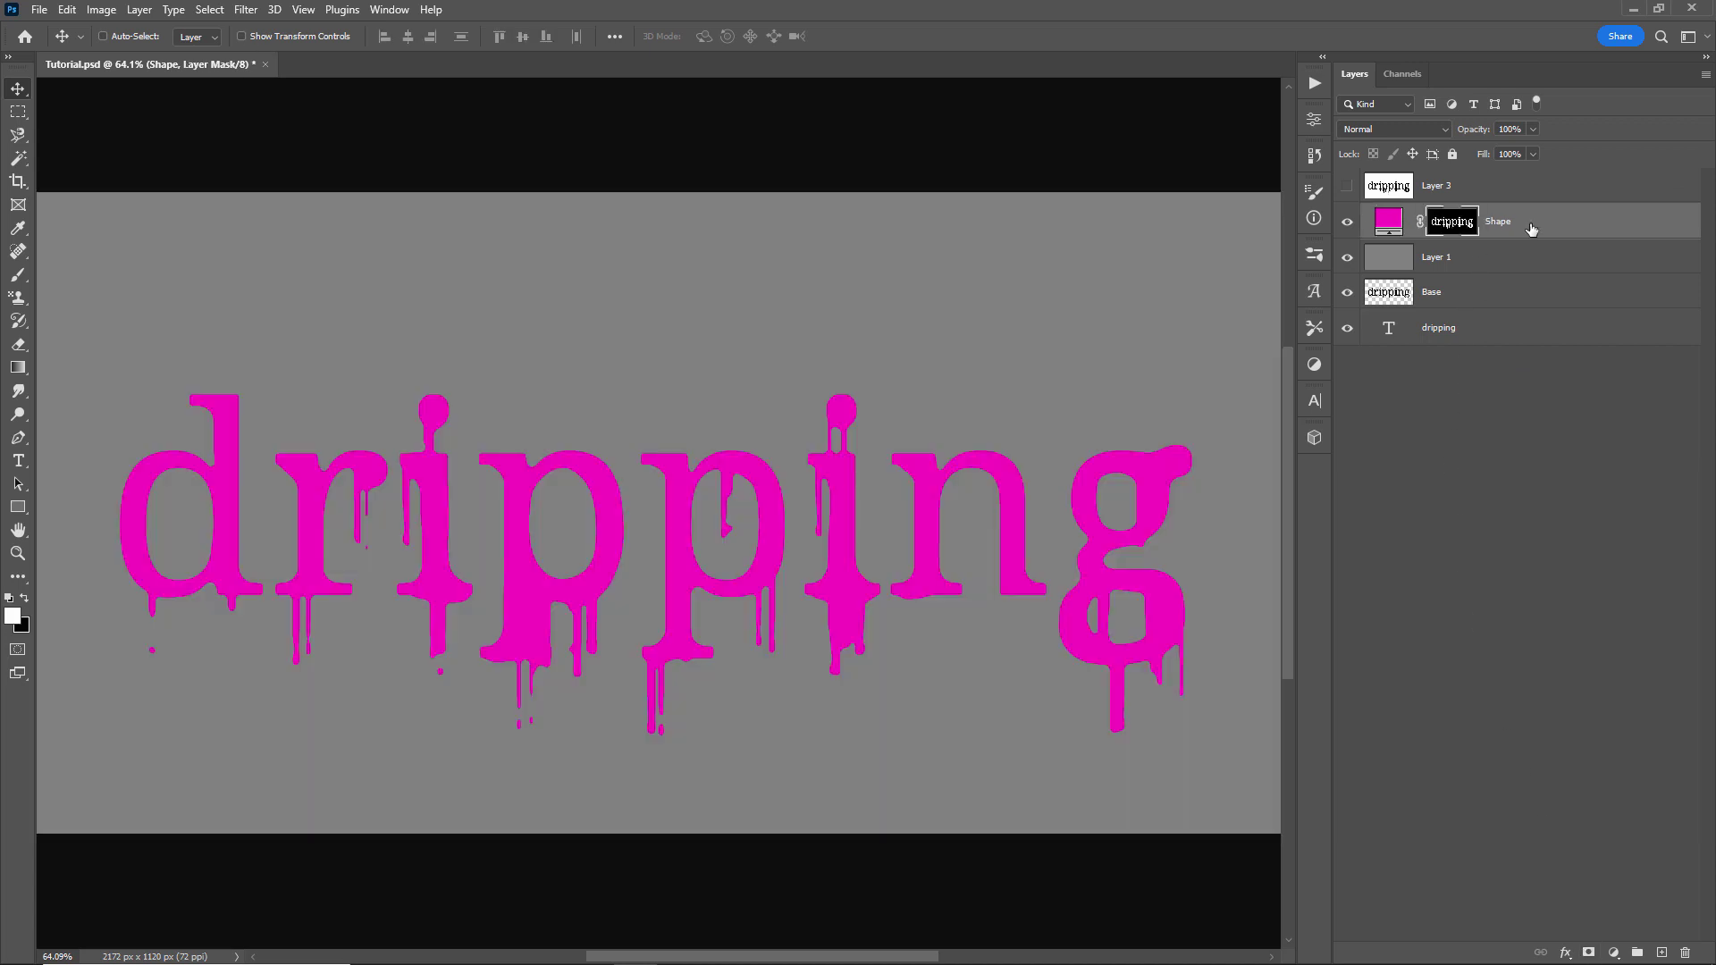
- Delete the gray Layer 1 and the Base layer, and hide the dripping text layer
click(1454, 263)
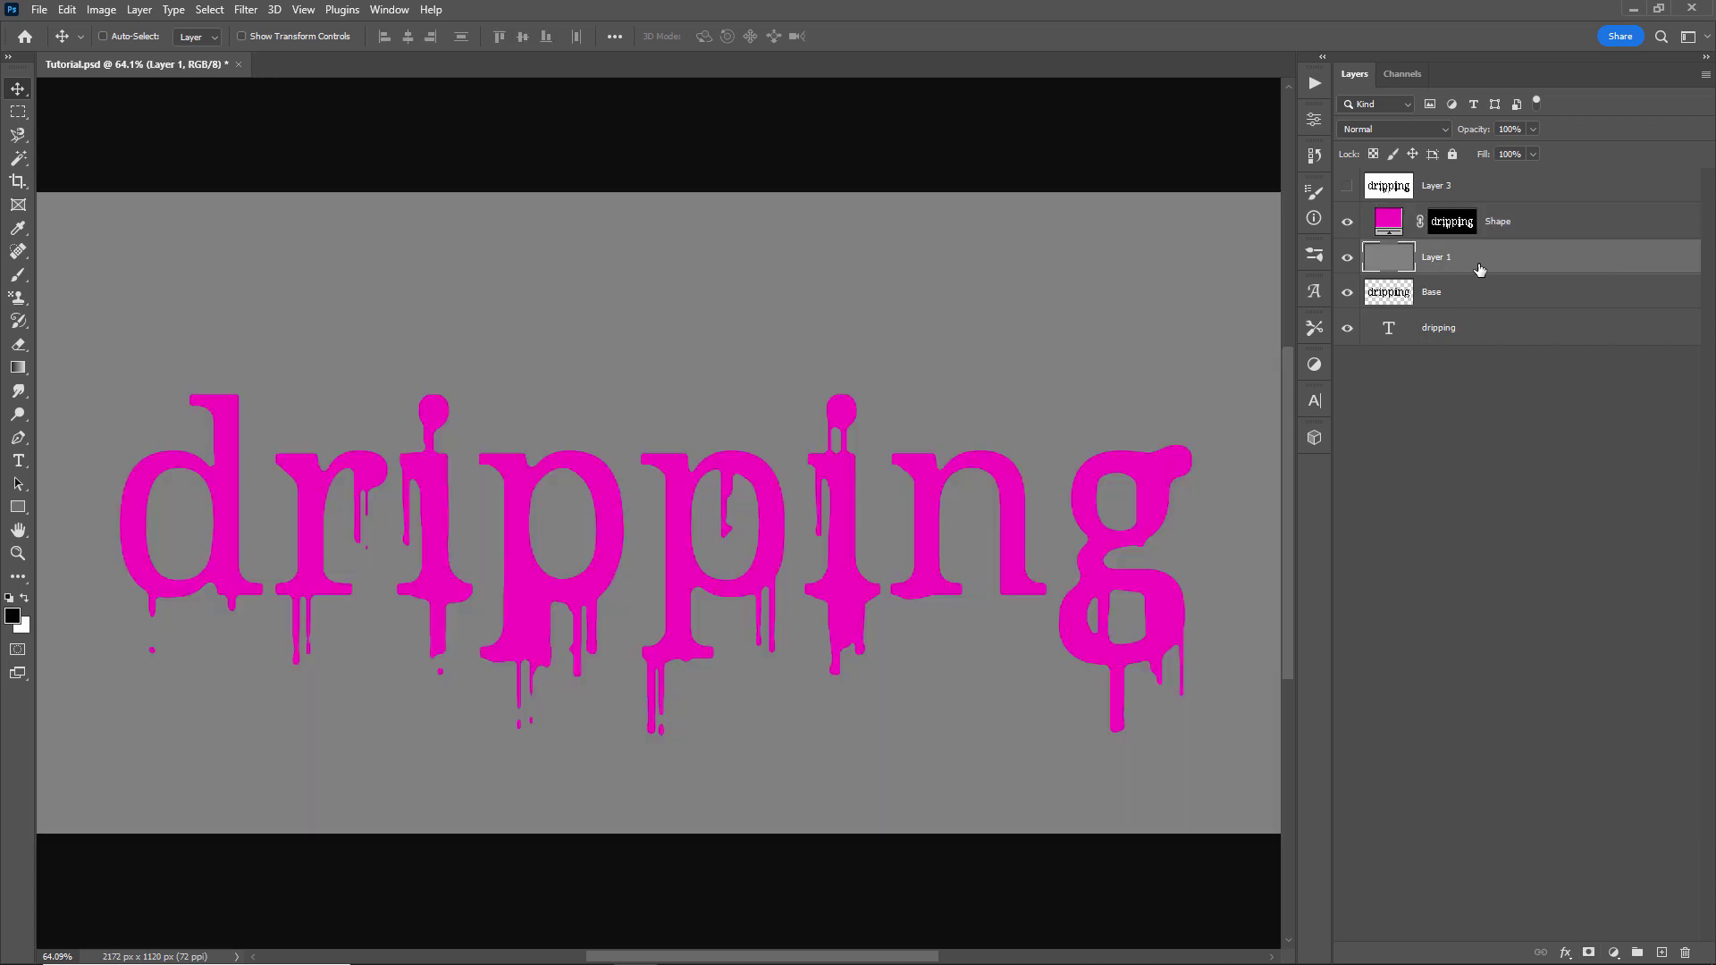
key(Delete)
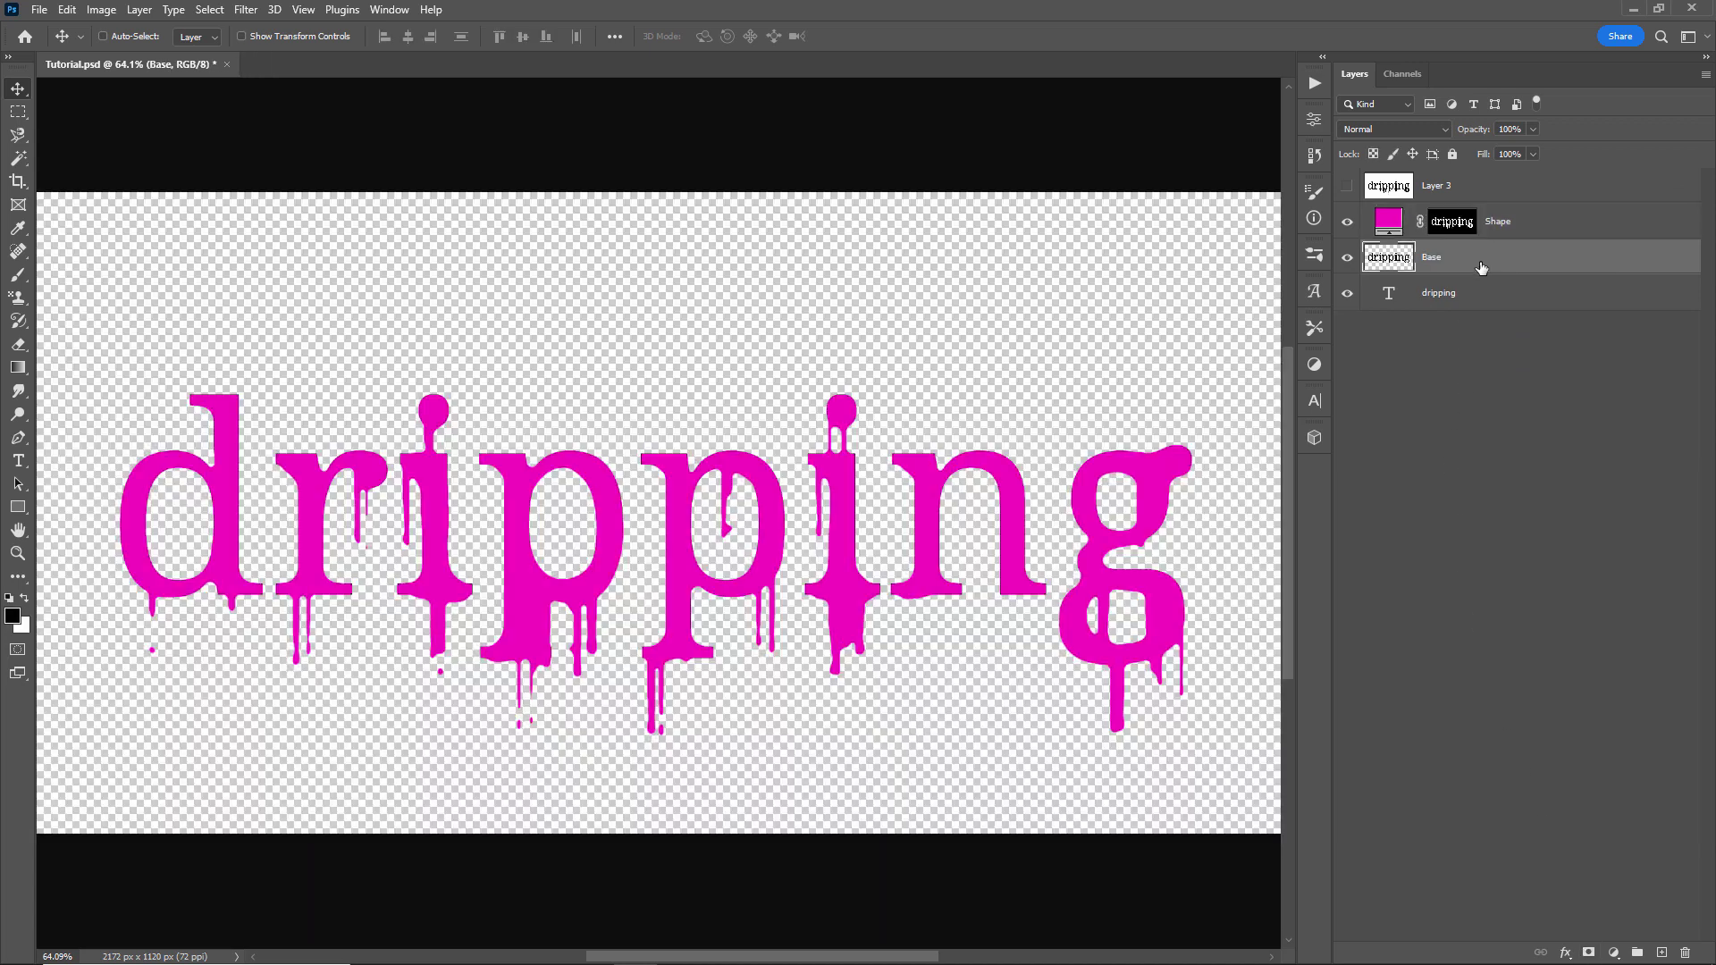
key(Delete)
click(1347, 259)
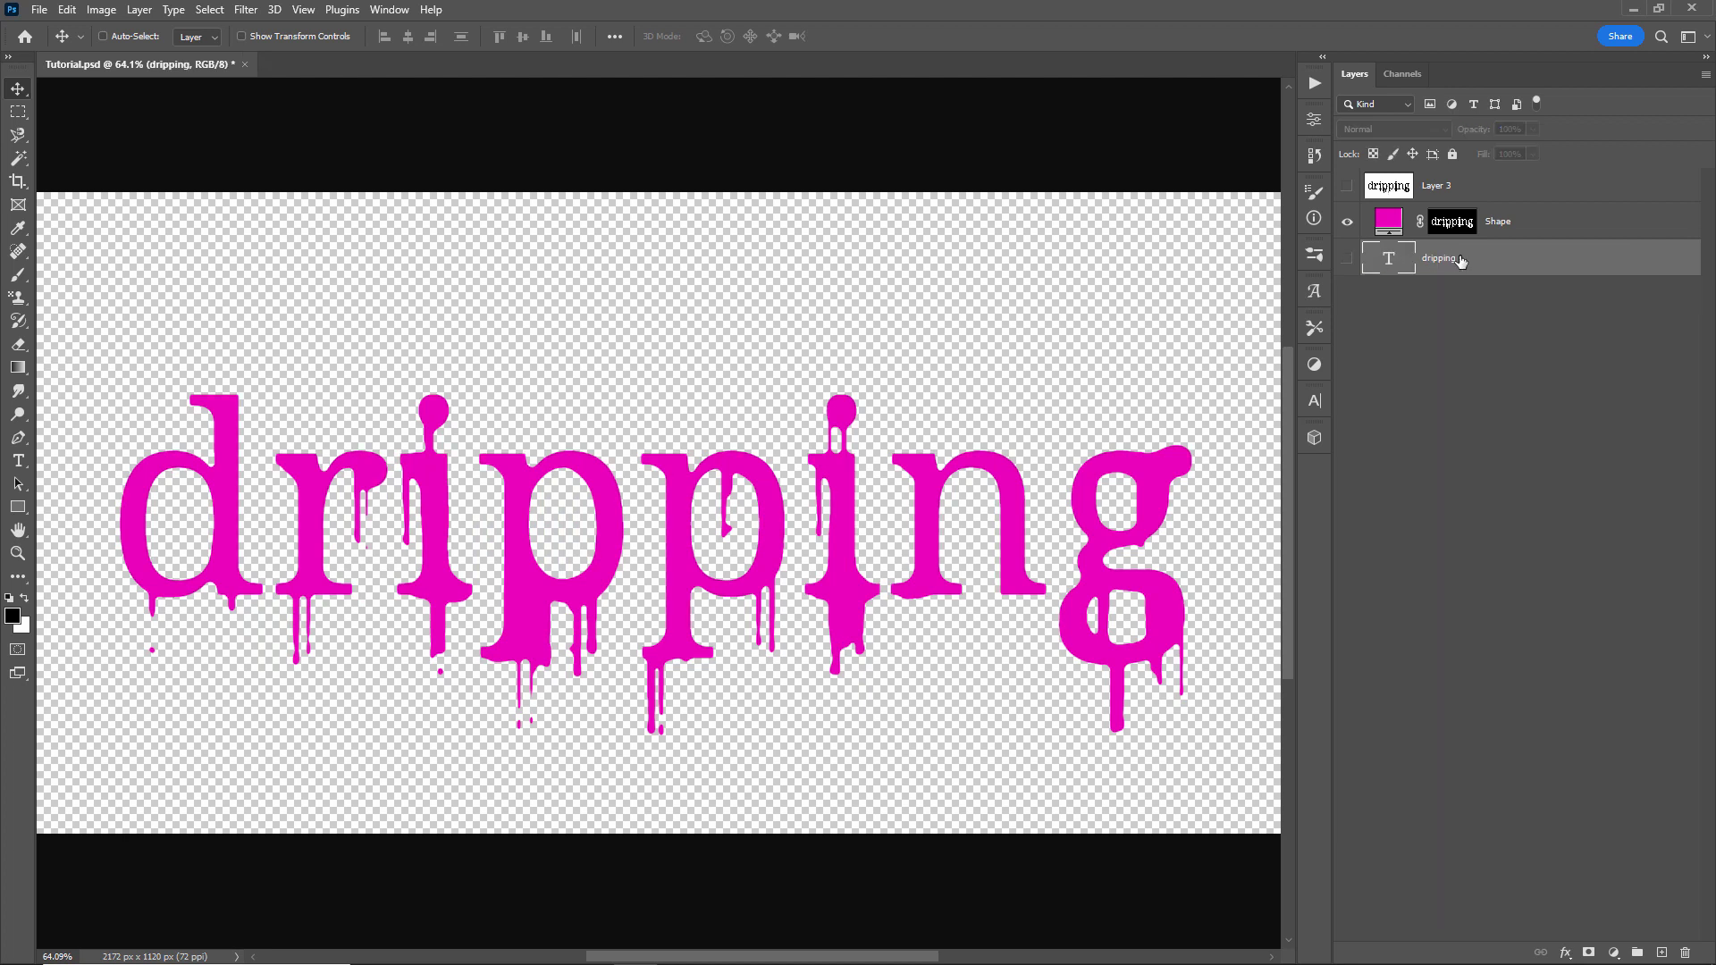
- Add a Solid Color fill layer in white (ffffff) beneath Shape and delete the hidden Layer 3
click(1612, 953)
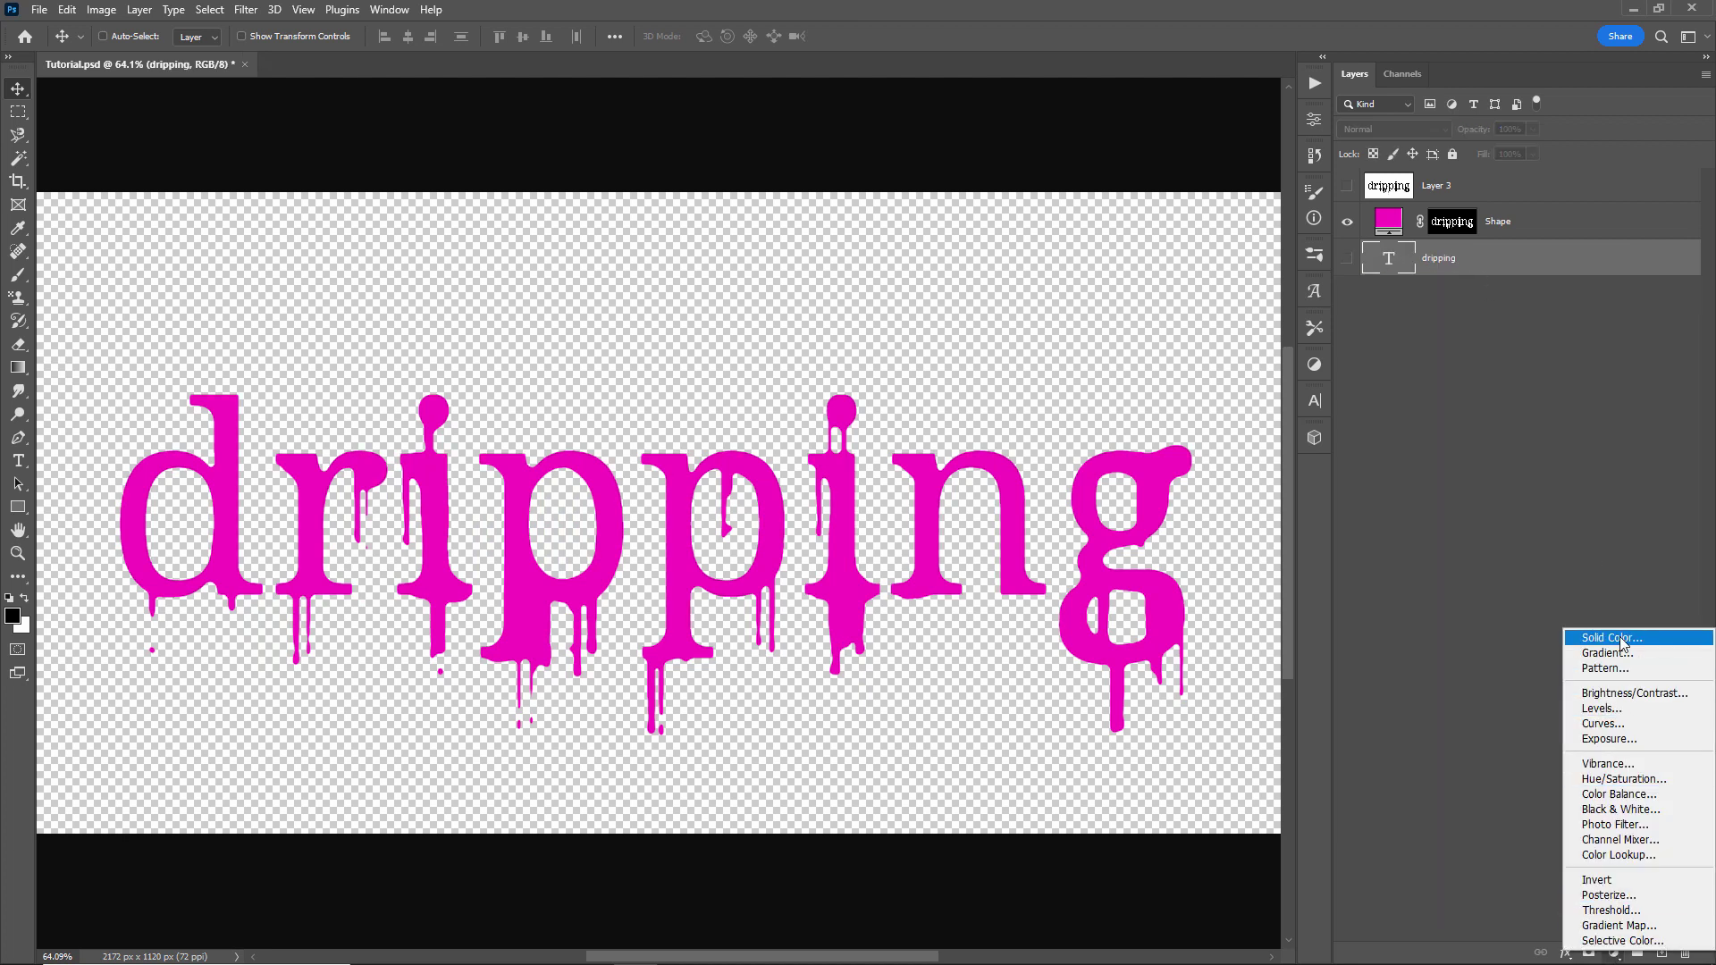
click(1599, 638)
click(678, 163)
text(ffffff)
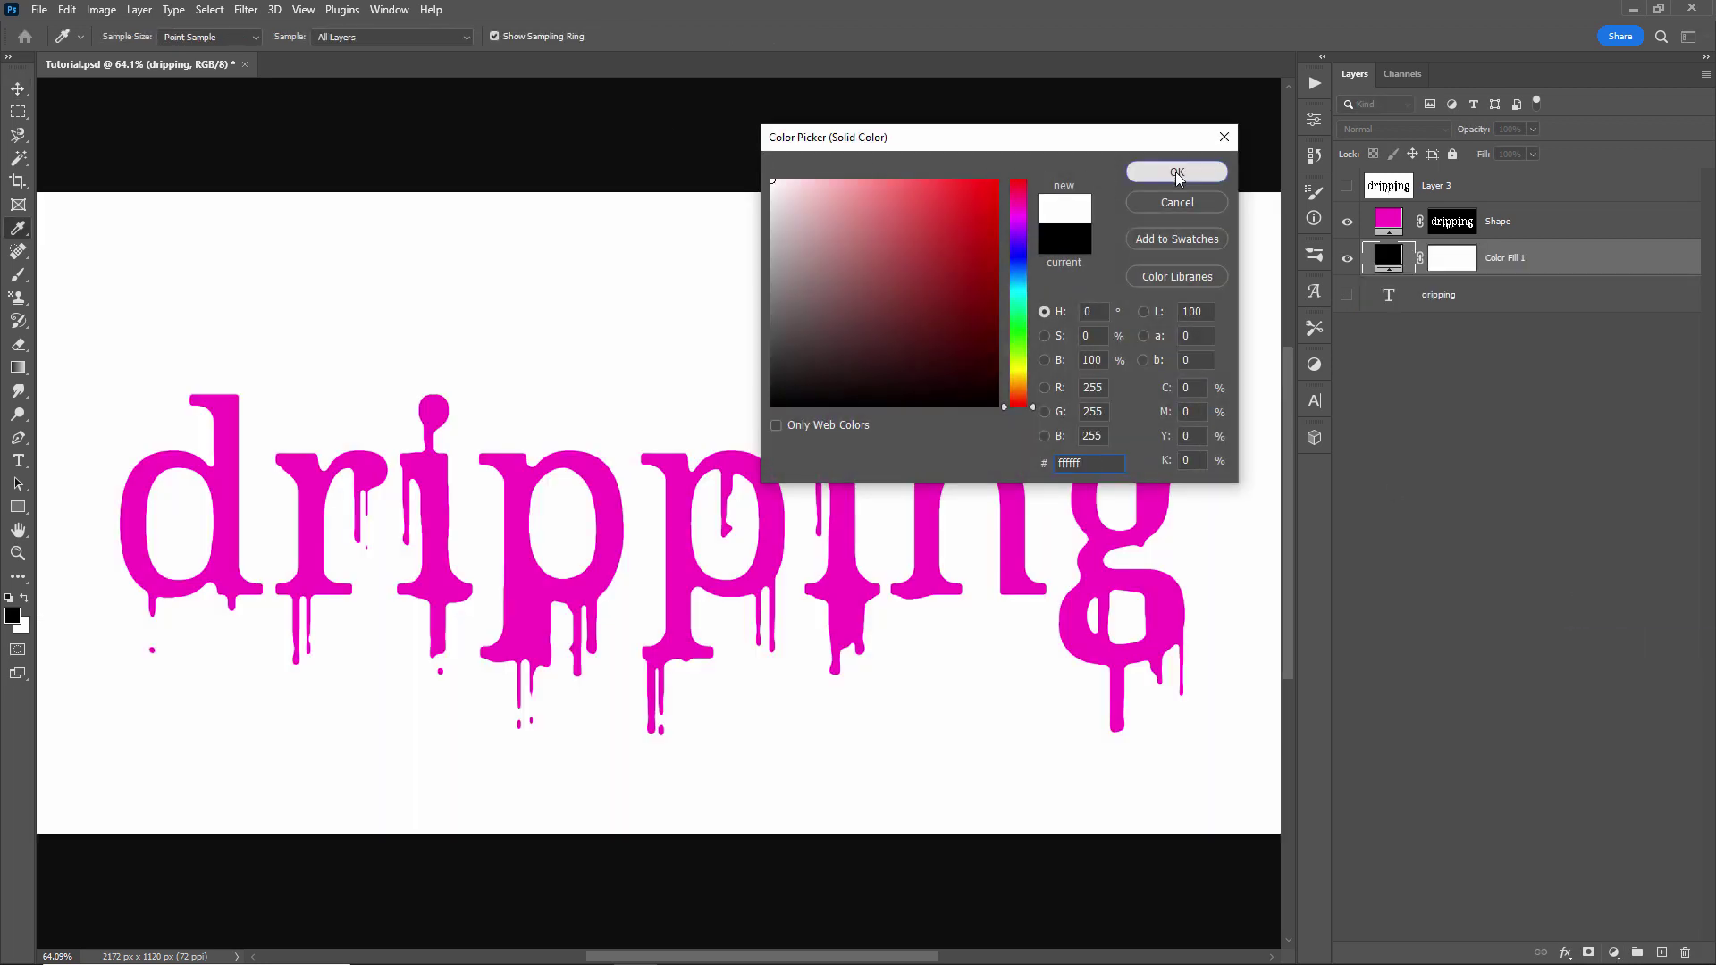
click(1176, 172)
click(1500, 199)
key(Delete)
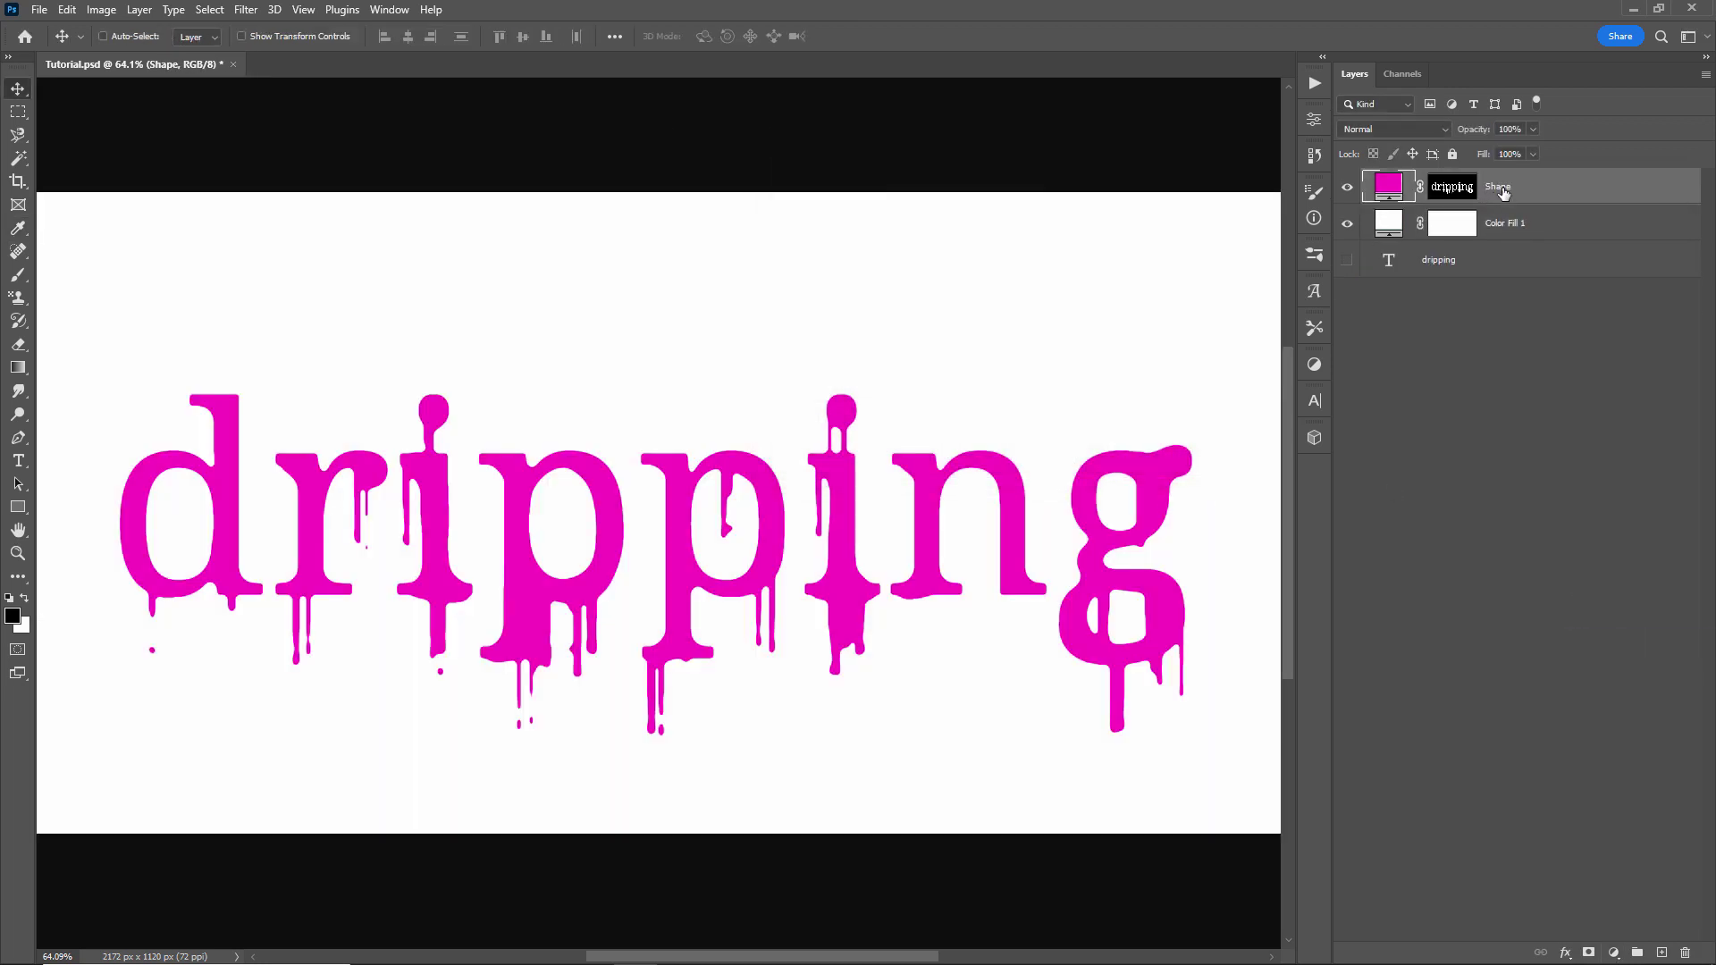